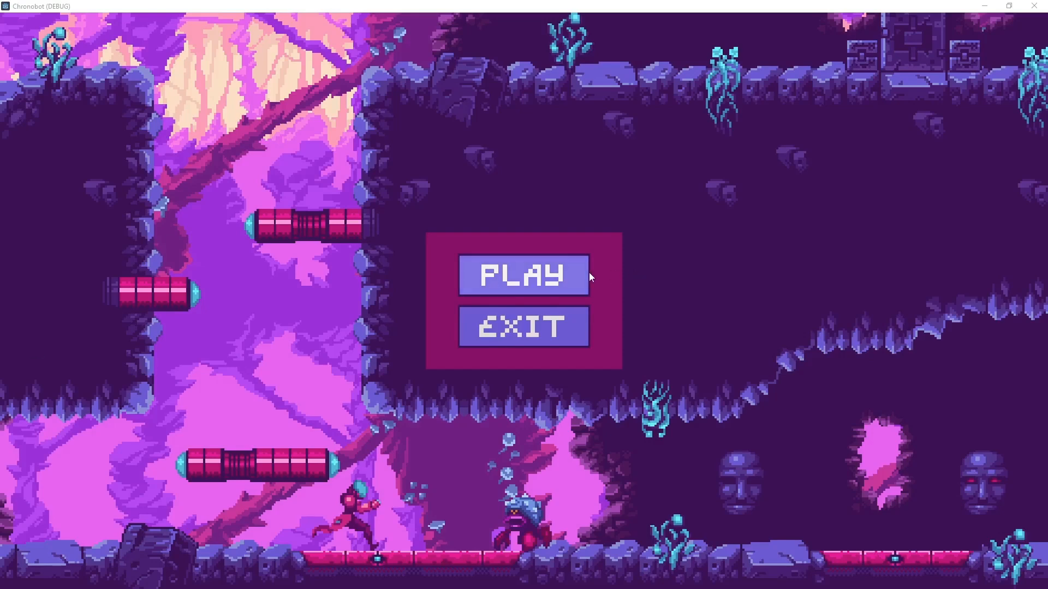
- Test the game's menus: start playing, pause and continue, pause again to return to the main menu, and exit the game
left_click(575, 276)
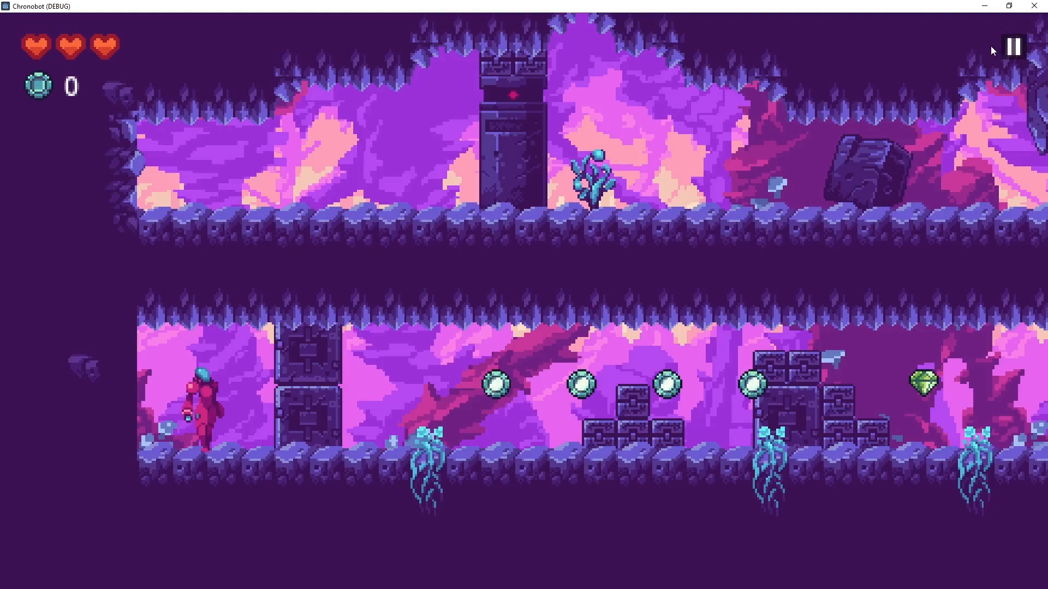
left_click(1016, 51)
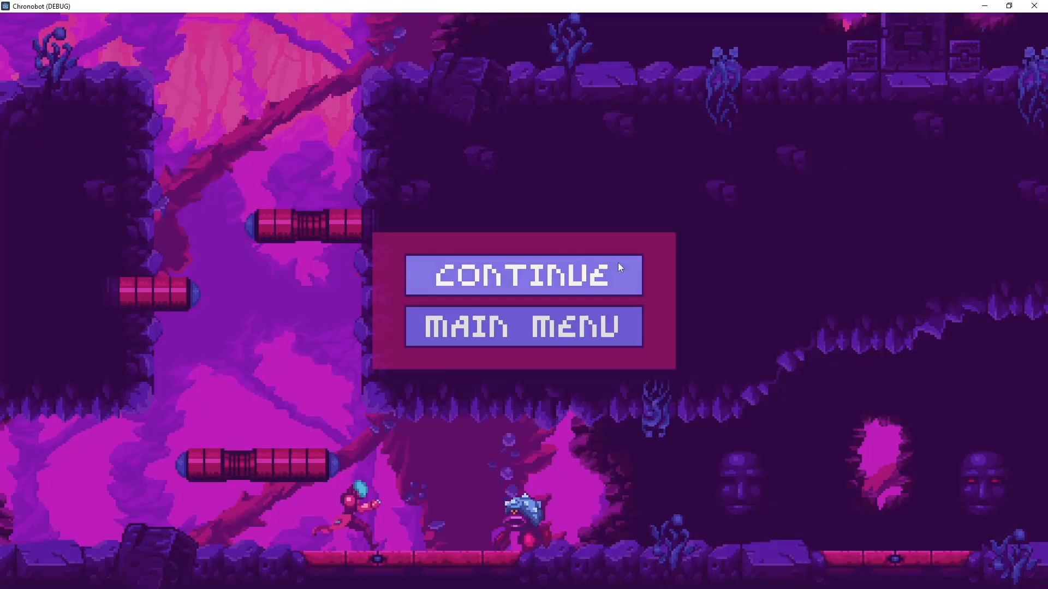
left_click(560, 274)
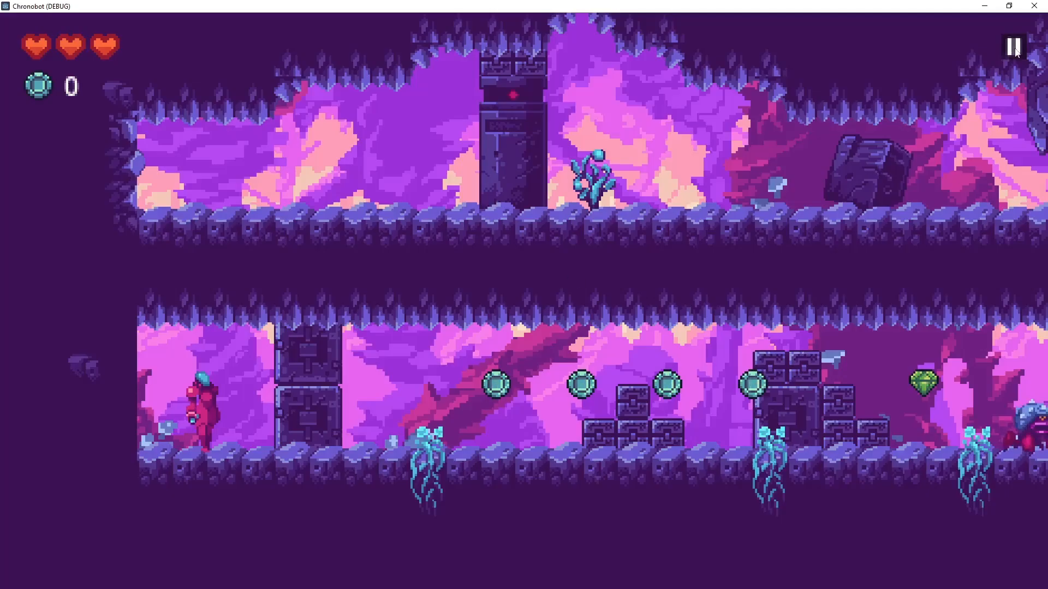
left_click(1013, 46)
left_click(524, 323)
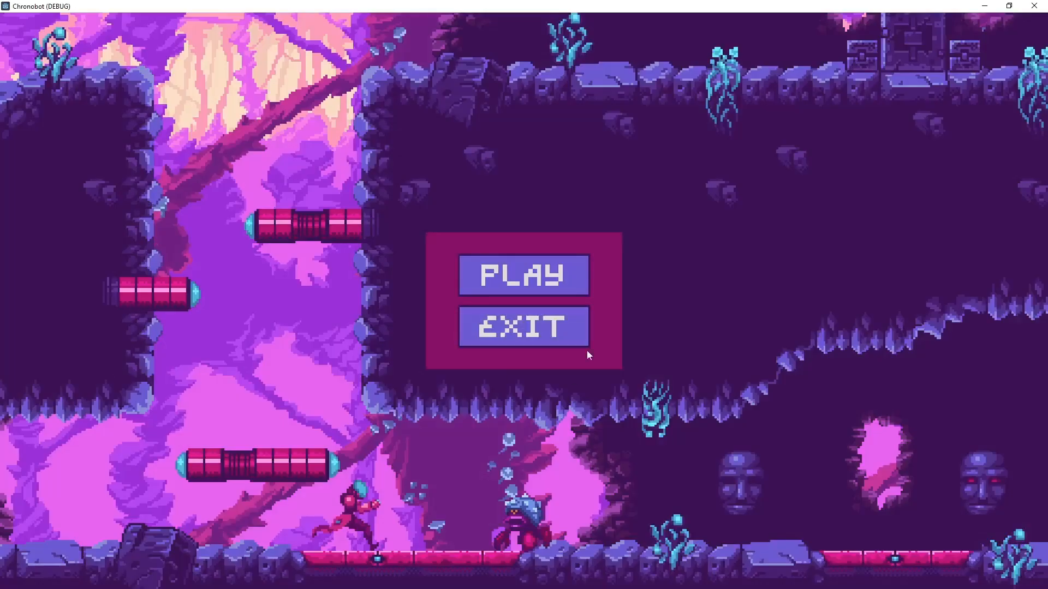
left_click(544, 330)
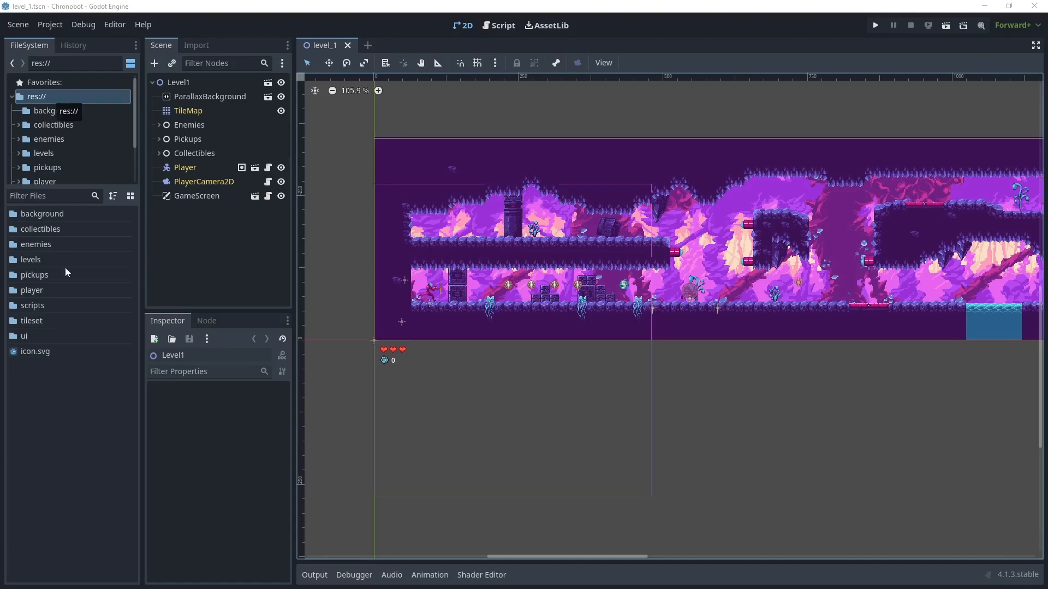
- Open the project's ui folder and create a new empty scene
double_click(35, 337)
right_click(51, 290)
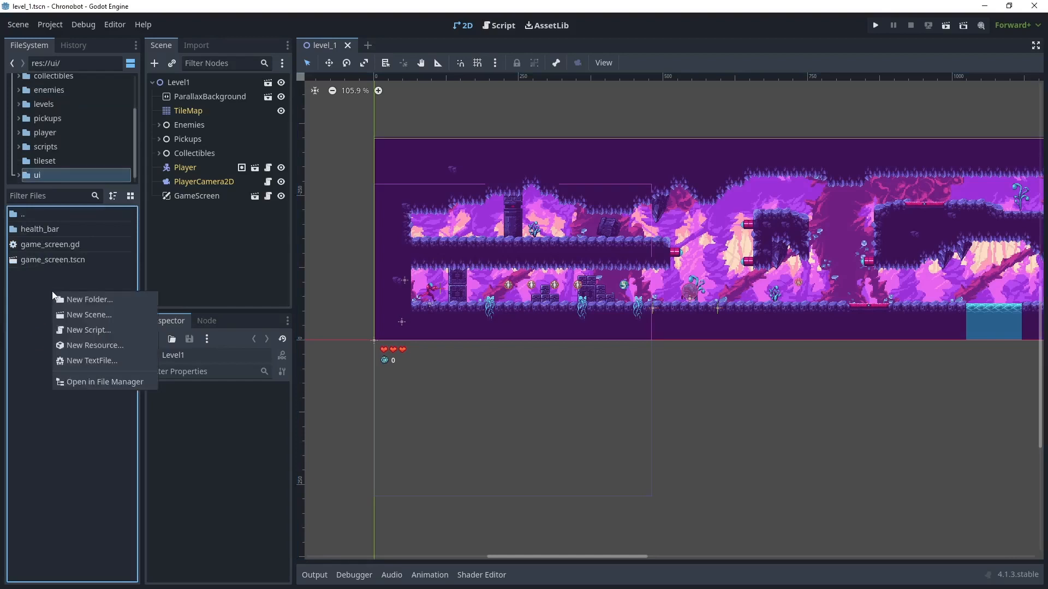
left_click(25, 26)
left_click(25, 26)
left_click(32, 37)
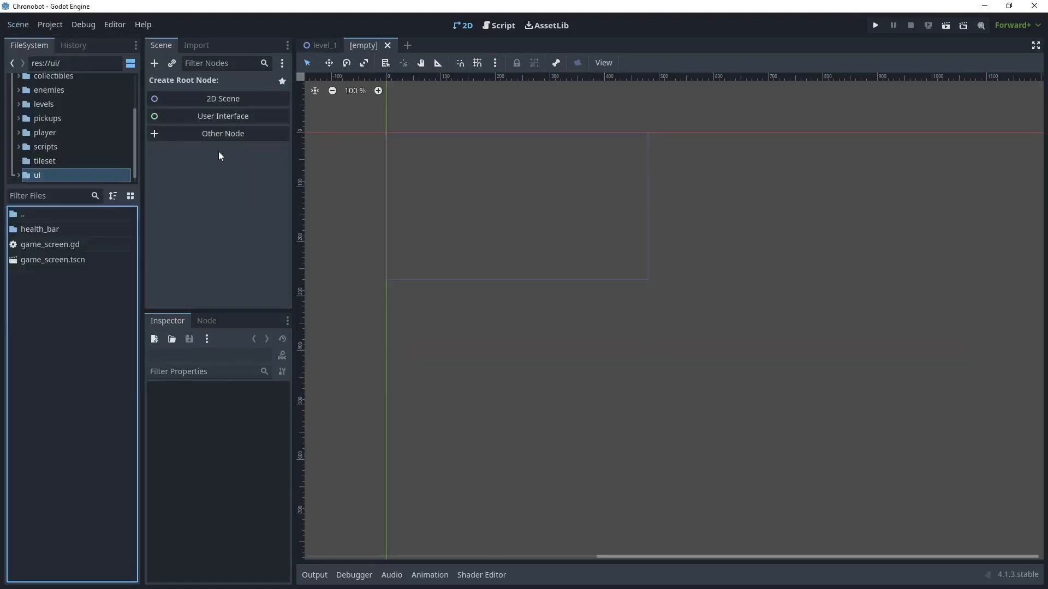
- Add a CanvasLayer as the scene's root node and rename it MainMenu
left_click(221, 136)
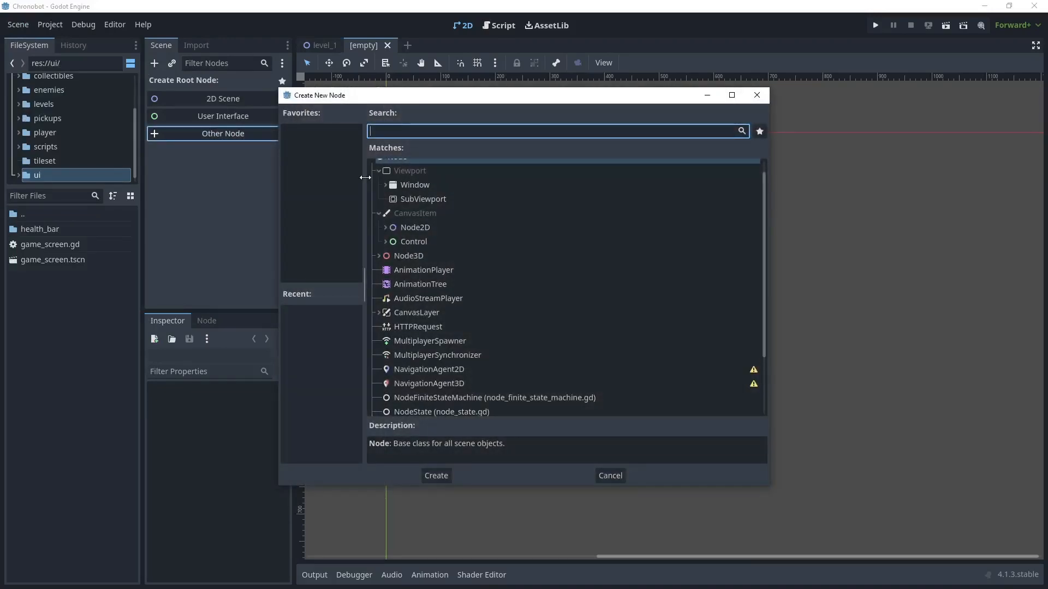
type("can")
double_click(420, 375)
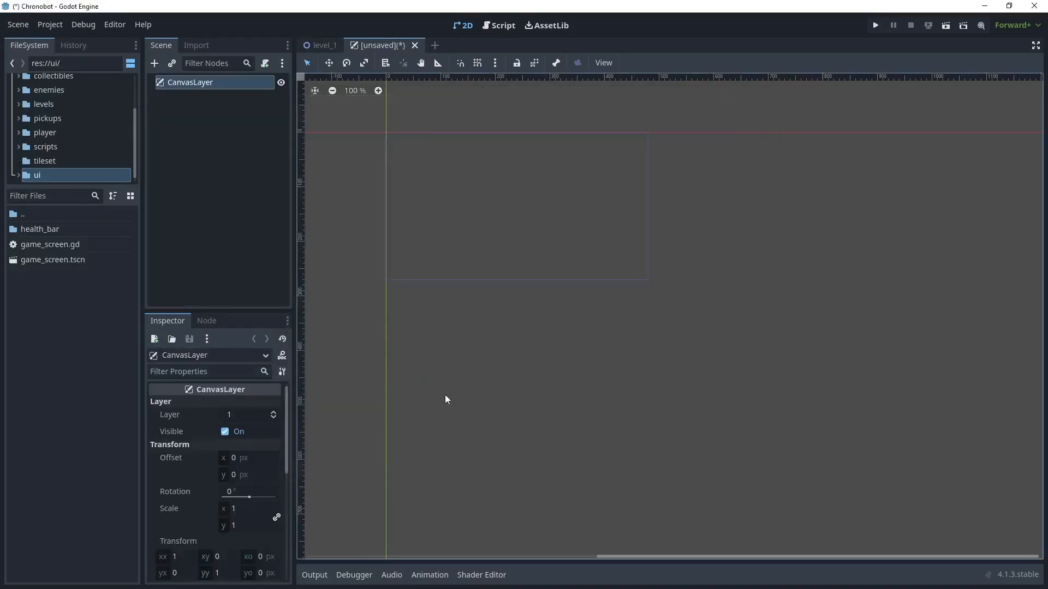
left_click(233, 83)
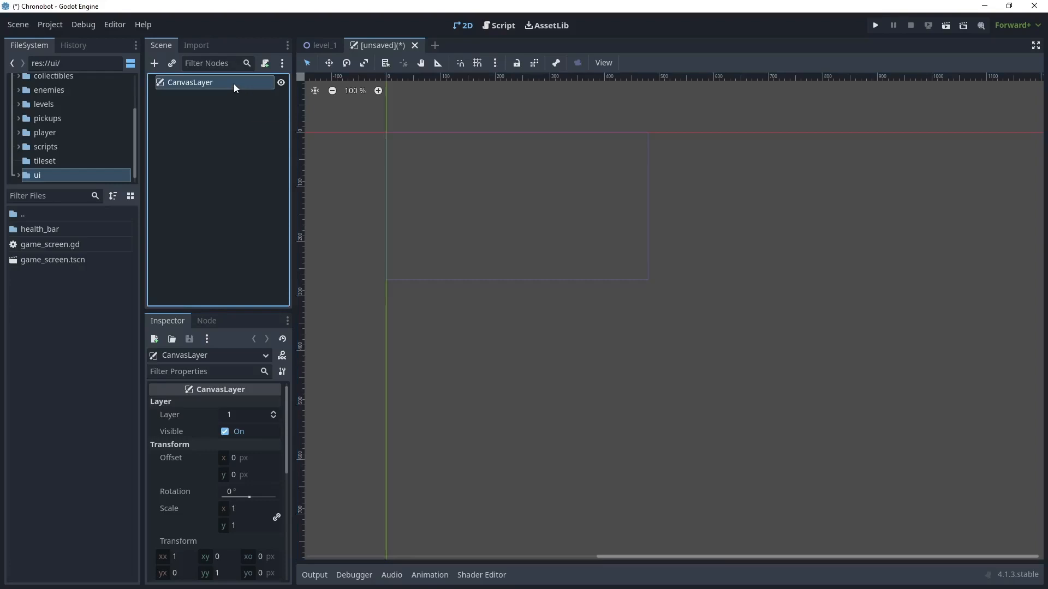
type("MainMenu")
key("Return")
- Add a MarginContainer under MainMenu and set its anchor preset to Full Rect
right_click(208, 83)
left_click(244, 89)
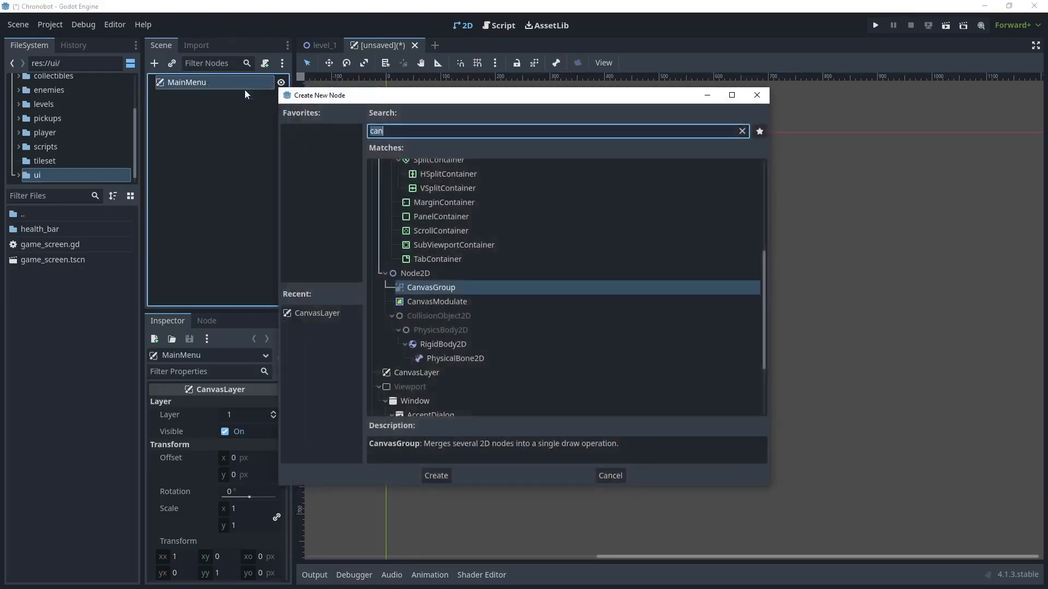
type("margin")
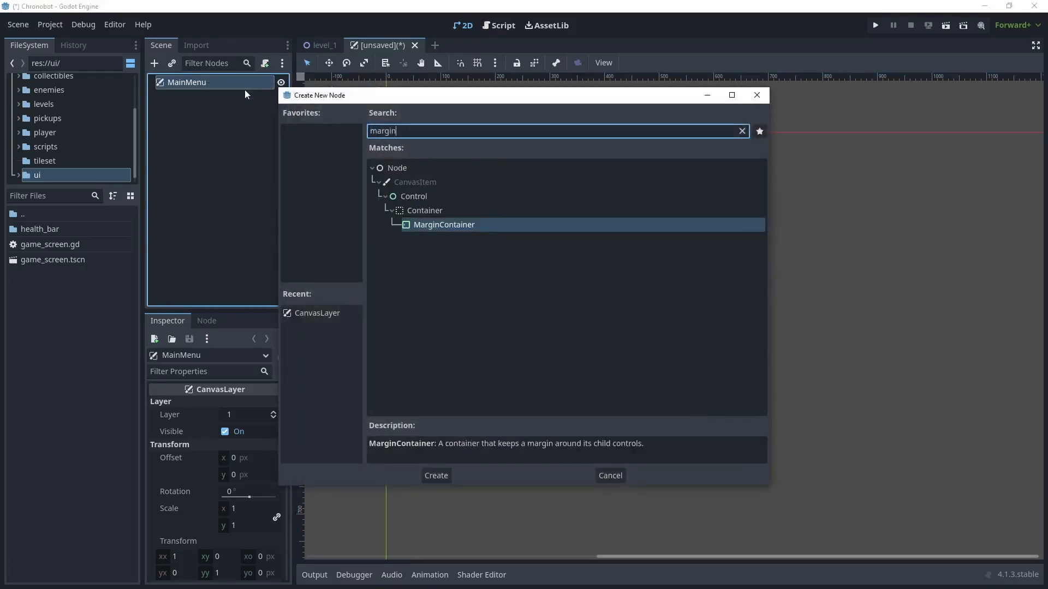
key("Return")
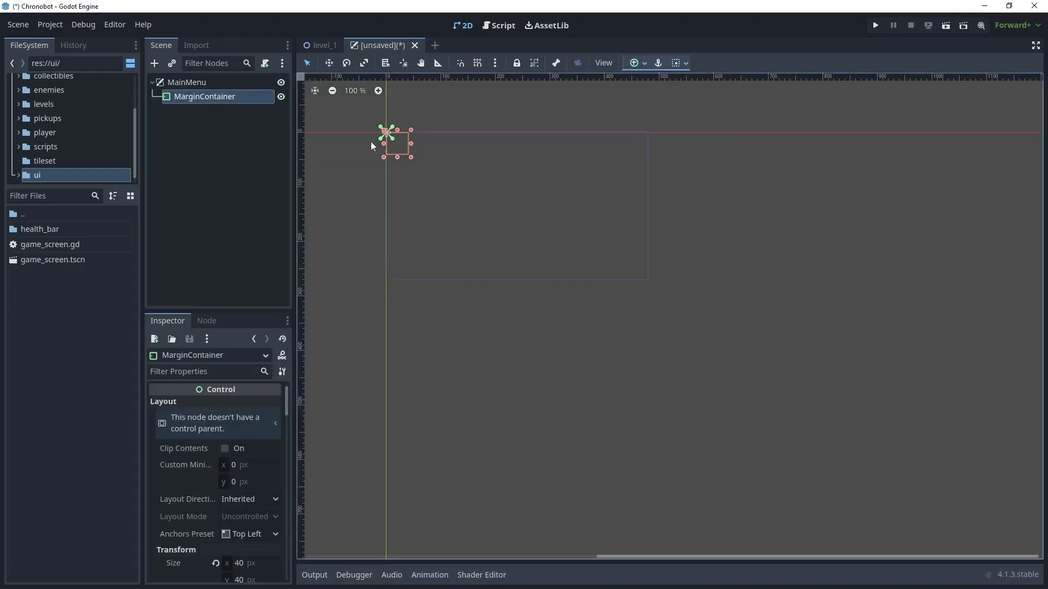
left_click(642, 64)
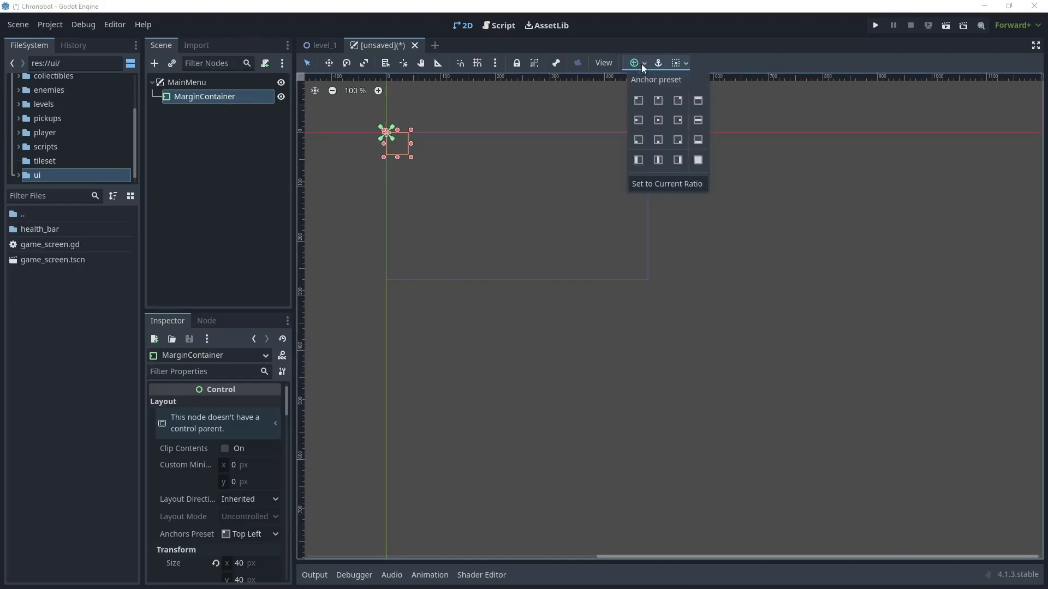
left_click(696, 160)
- Add a PanelContainer under the MarginContainer and nest another MarginContainer inside that panel
right_click(216, 97)
left_click(240, 103)
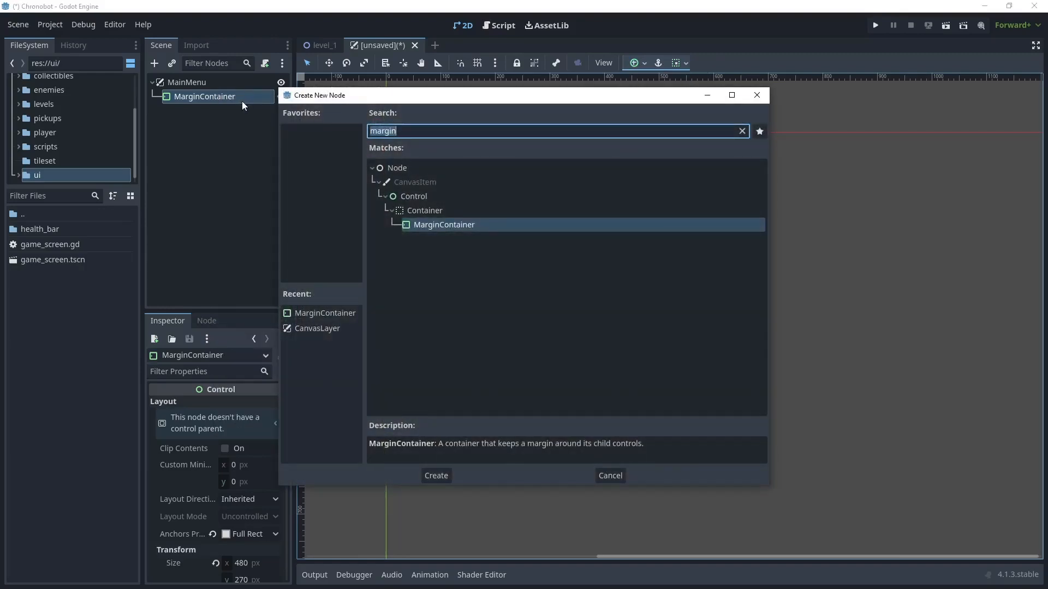
type("panelc")
key("Return")
right_click(211, 112)
left_click(243, 118)
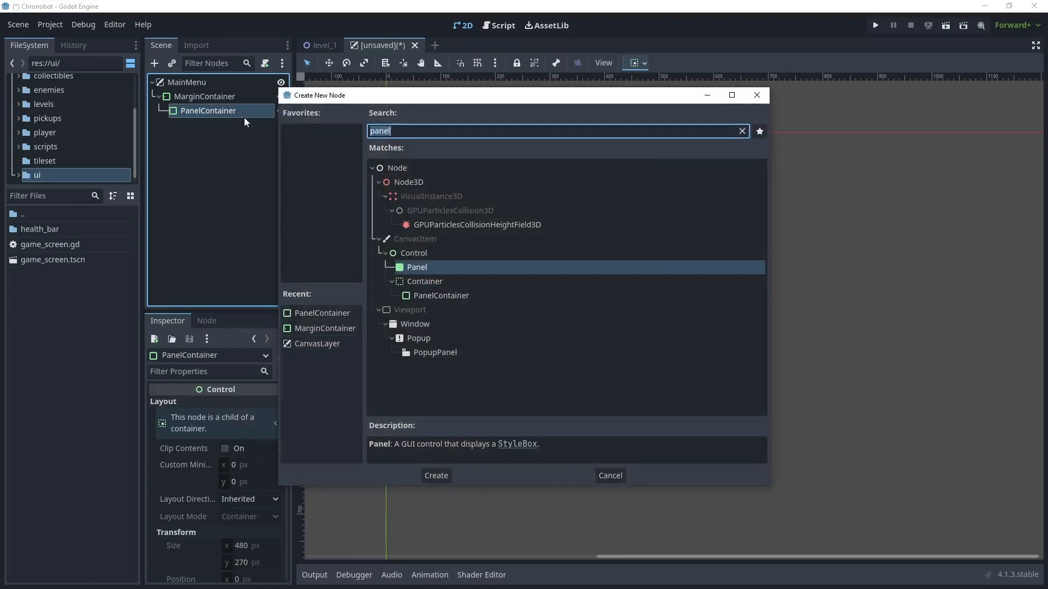
type("margin")
key("Return")
- Add a VBoxContainer as a child of the inner MarginContainer
right_click(235, 126)
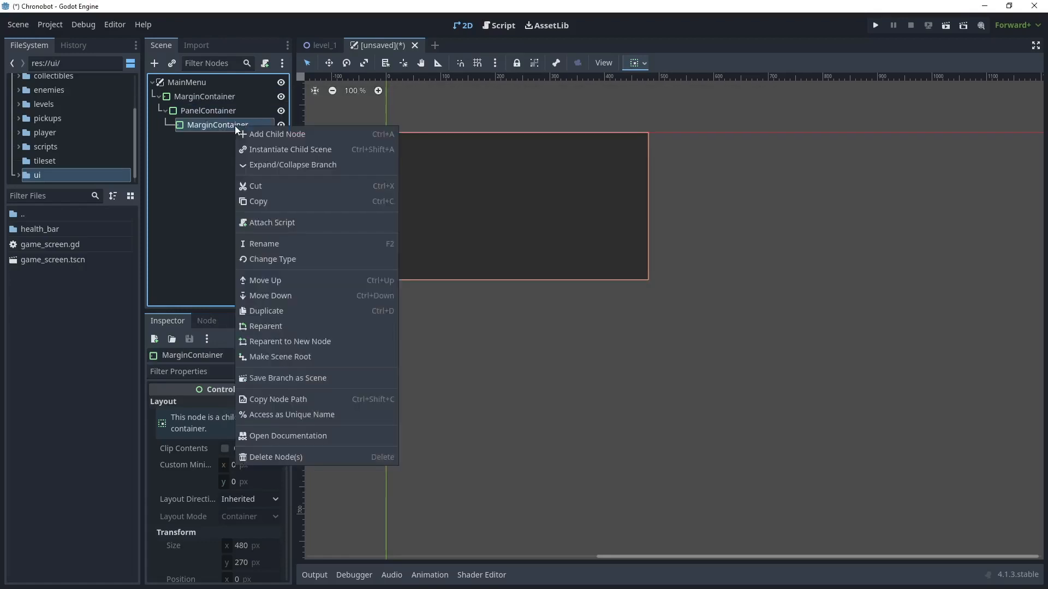
left_click(266, 131)
type("v")
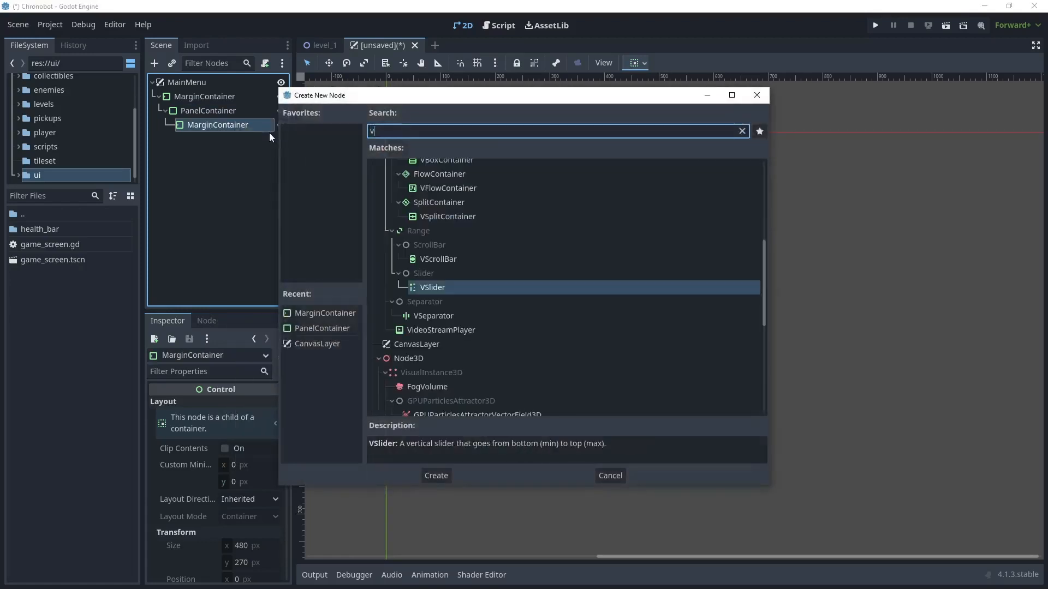
type("box")
key("Return")
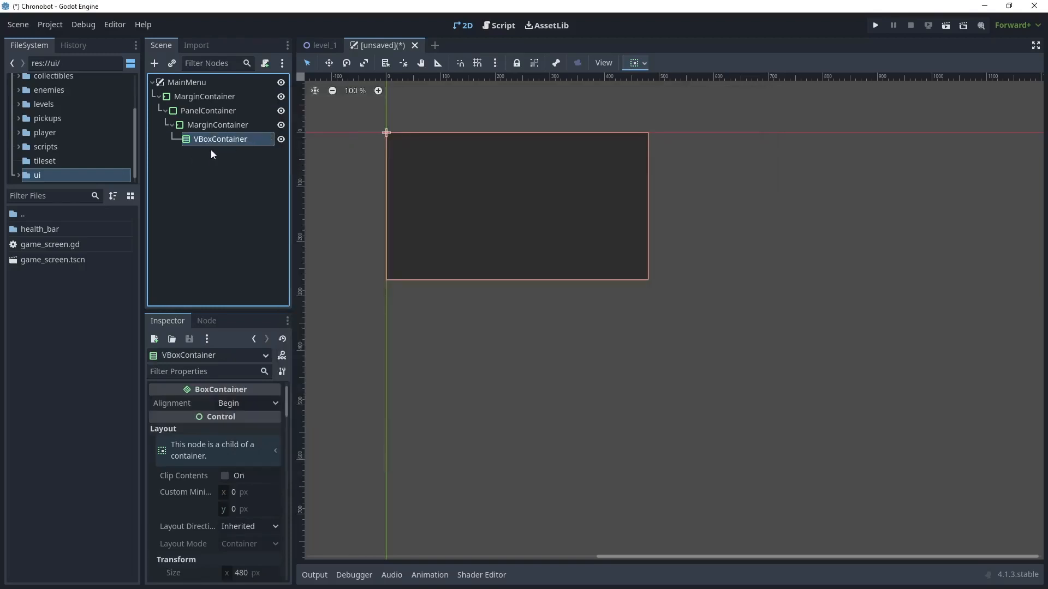
- Add a Button under the VBoxContainer, set its text to PLAY and rename the node PlayButton
right_click(227, 141)
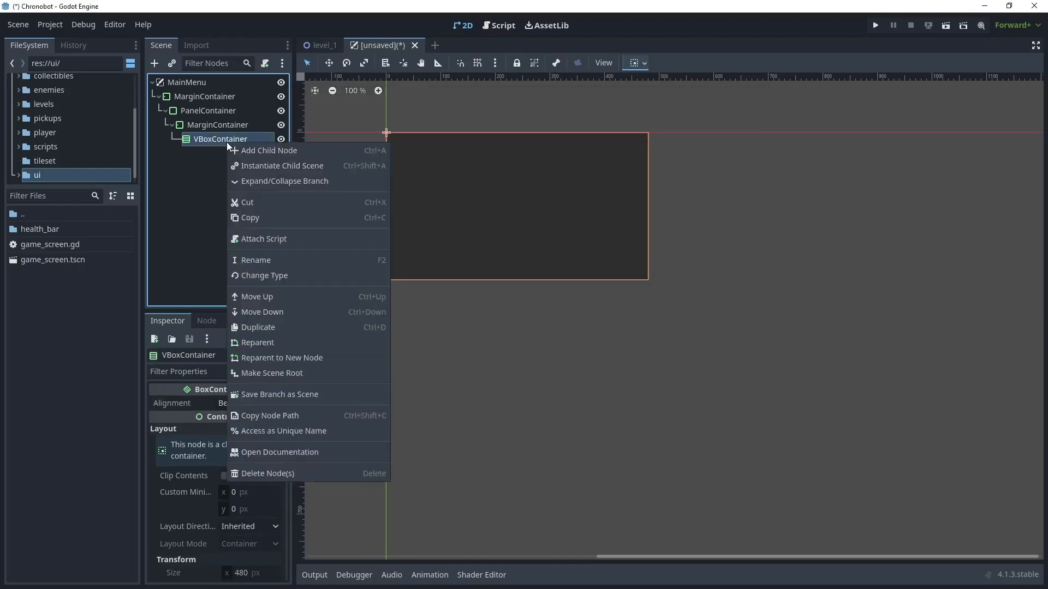
left_click(259, 149)
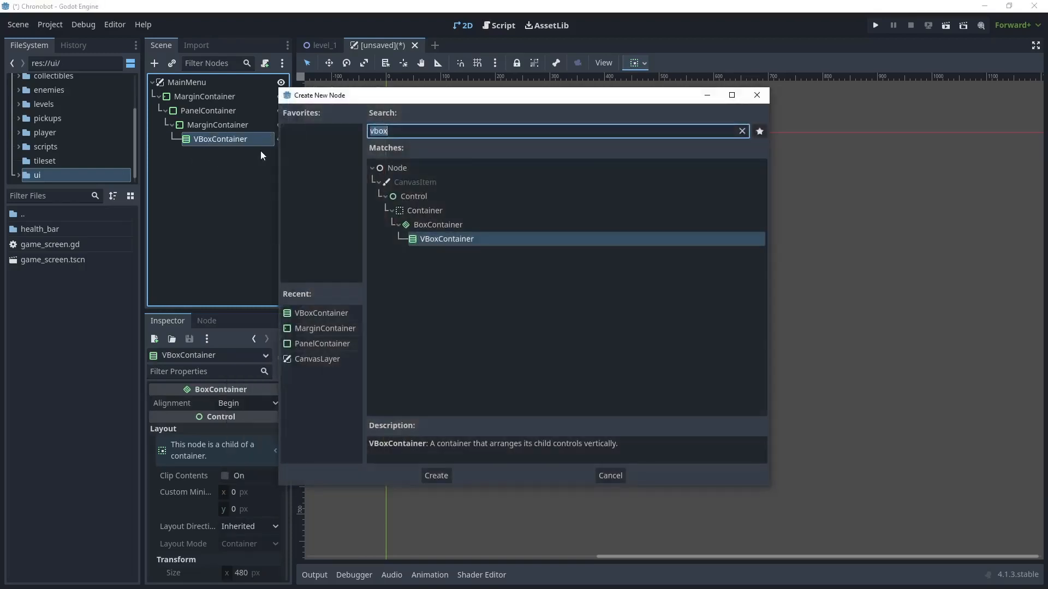
type("button")
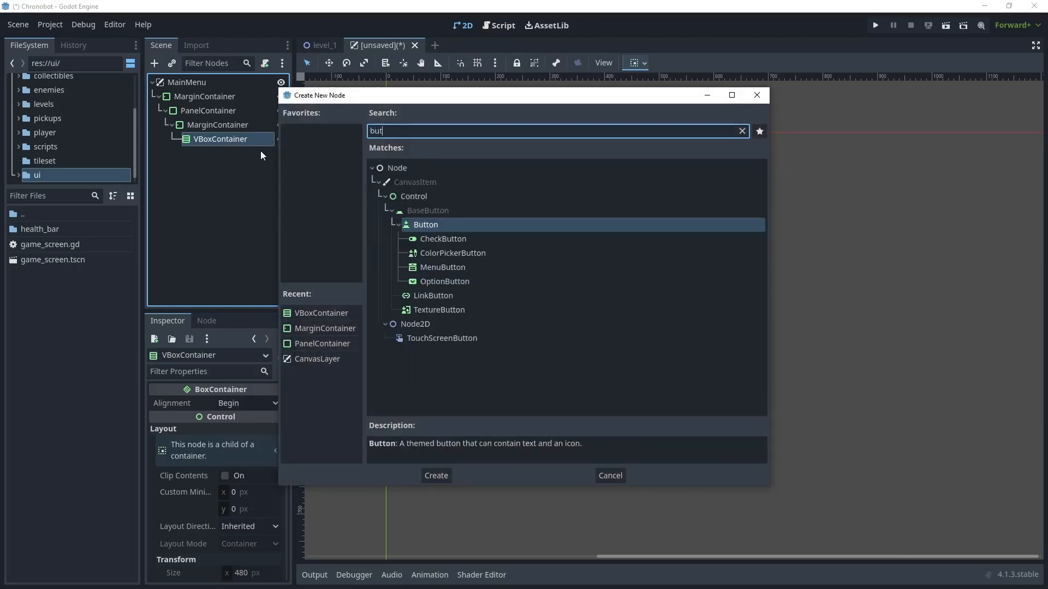
key("Return")
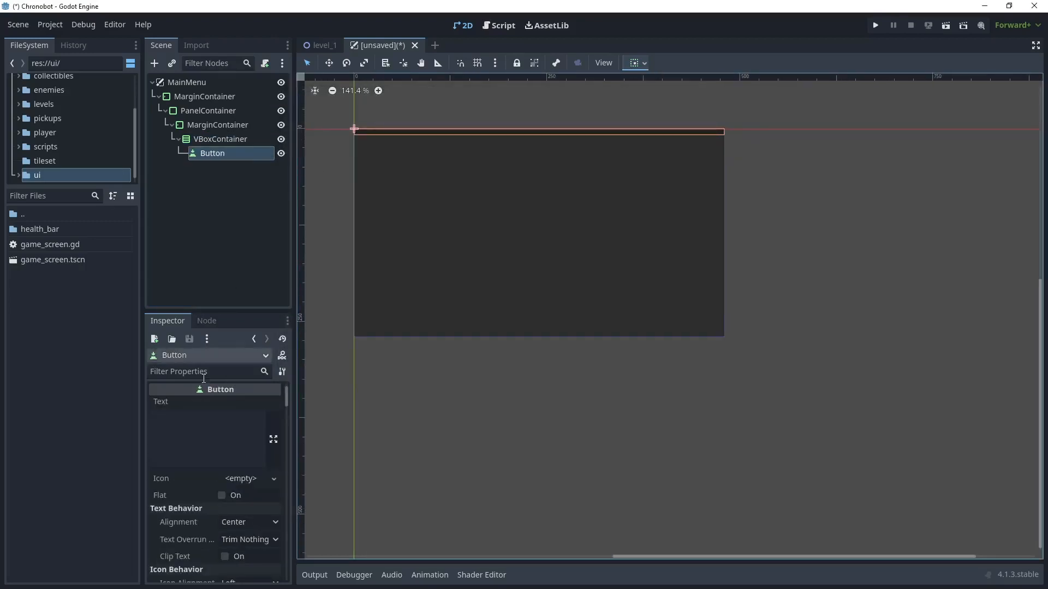
left_click(174, 435)
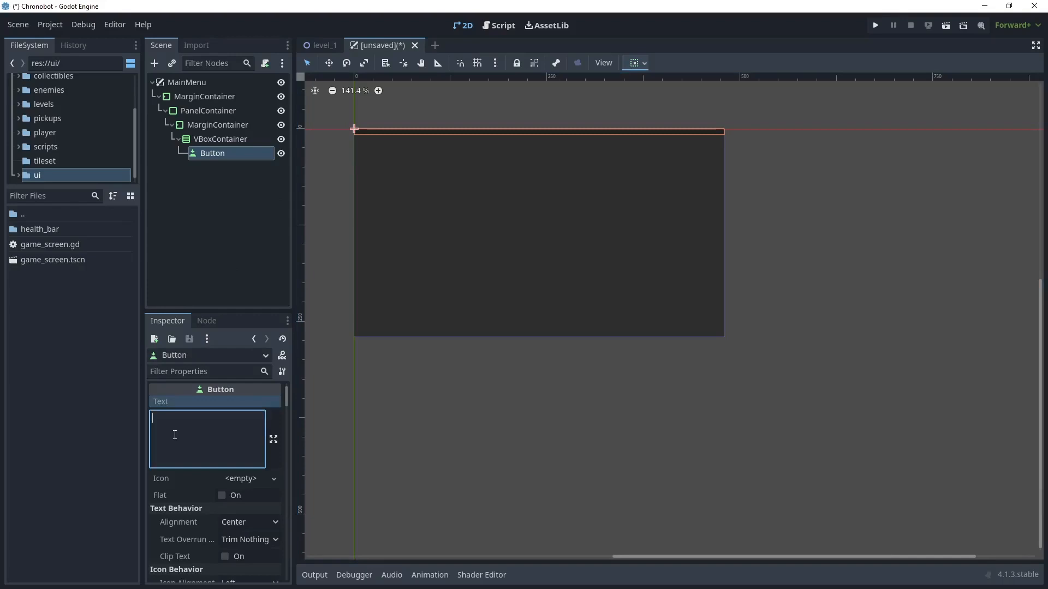
type("PLAY")
left_click(221, 174)
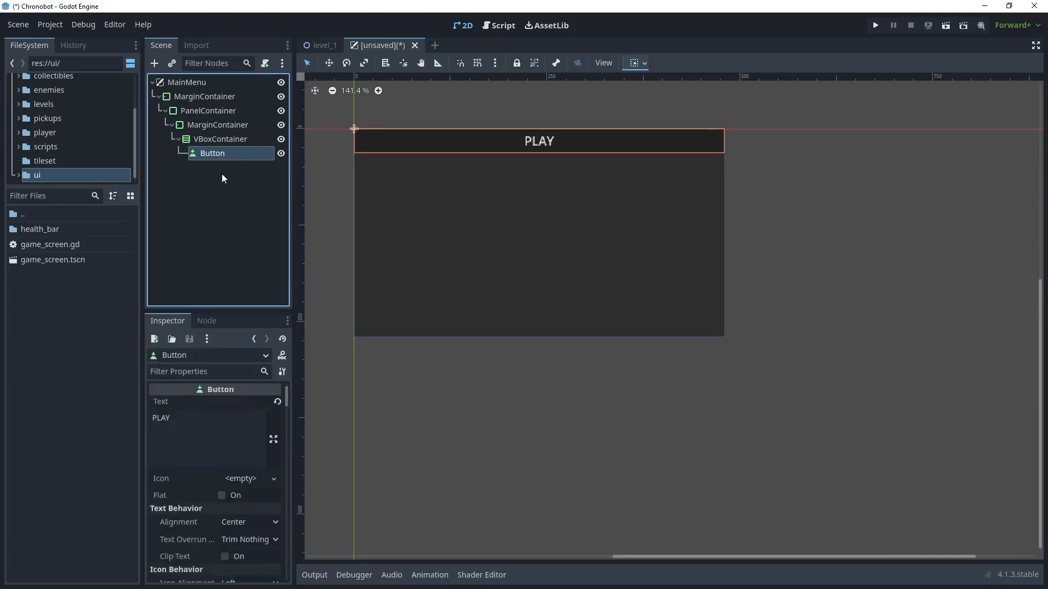
- Add a second Button under the VBoxContainer, set its text to EXIT and rename the node ExitButton
right_click(221, 138)
left_click(264, 146)
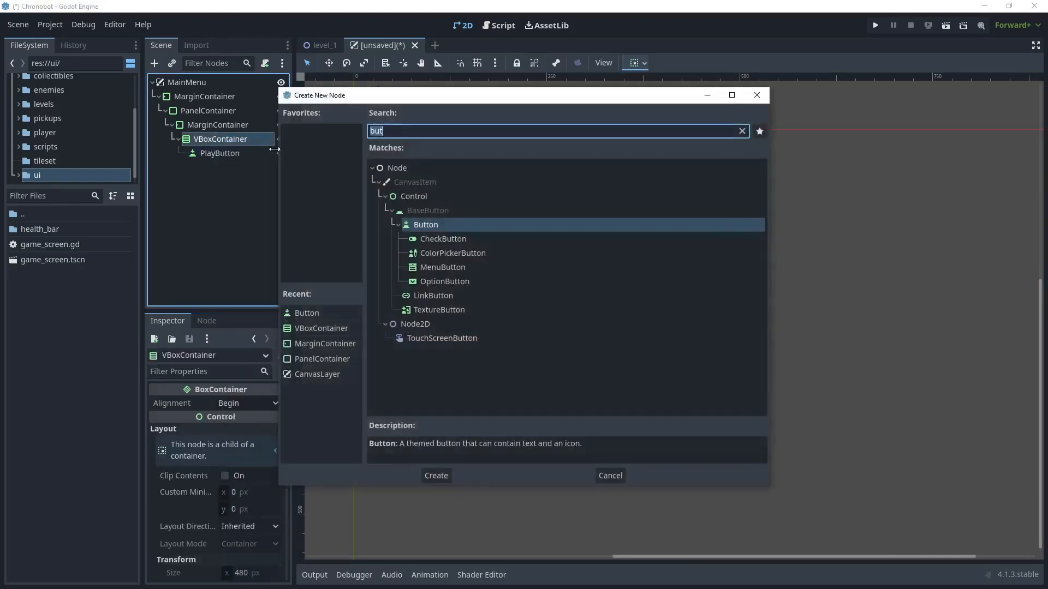
double_click(430, 225)
left_click(188, 438)
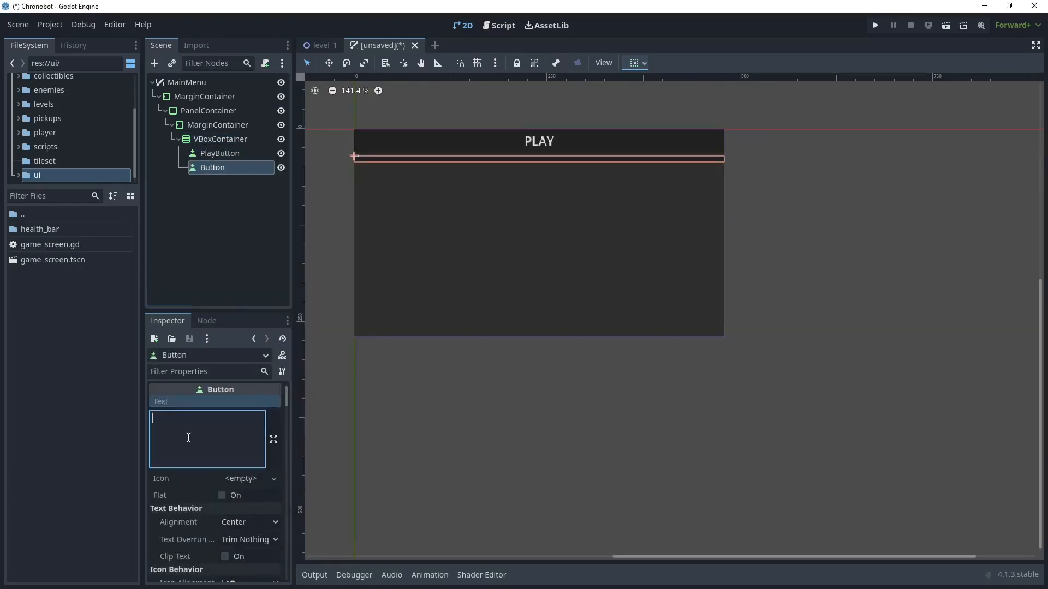
type("EXIT")
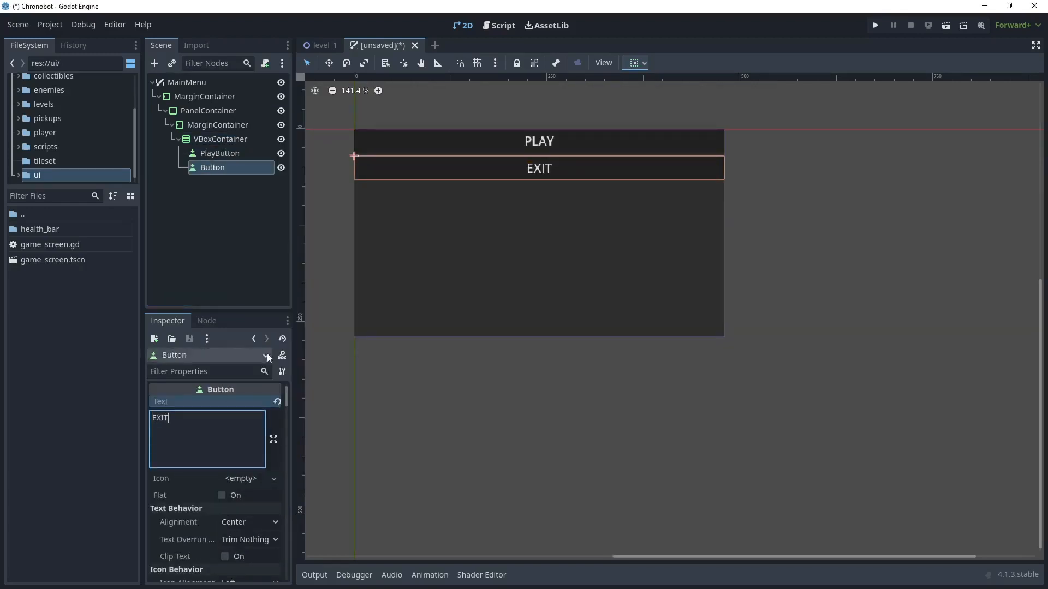
left_click(212, 169)
double_click(211, 169)
type("ExitButton")
key("Return")
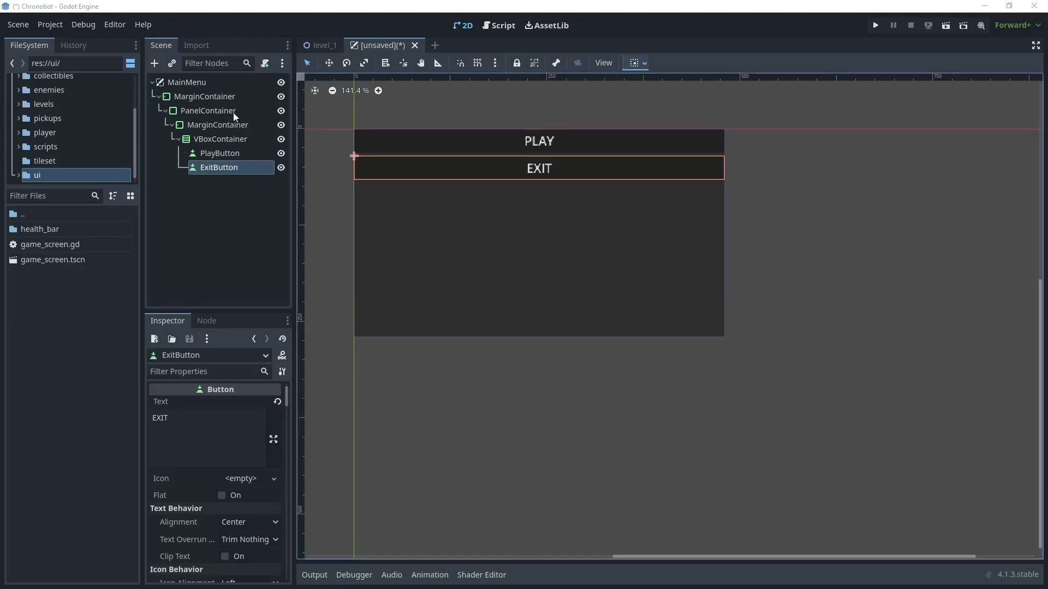
- Set the PanelContainer's horizontal container sizing to Shrink Center
left_click(227, 112)
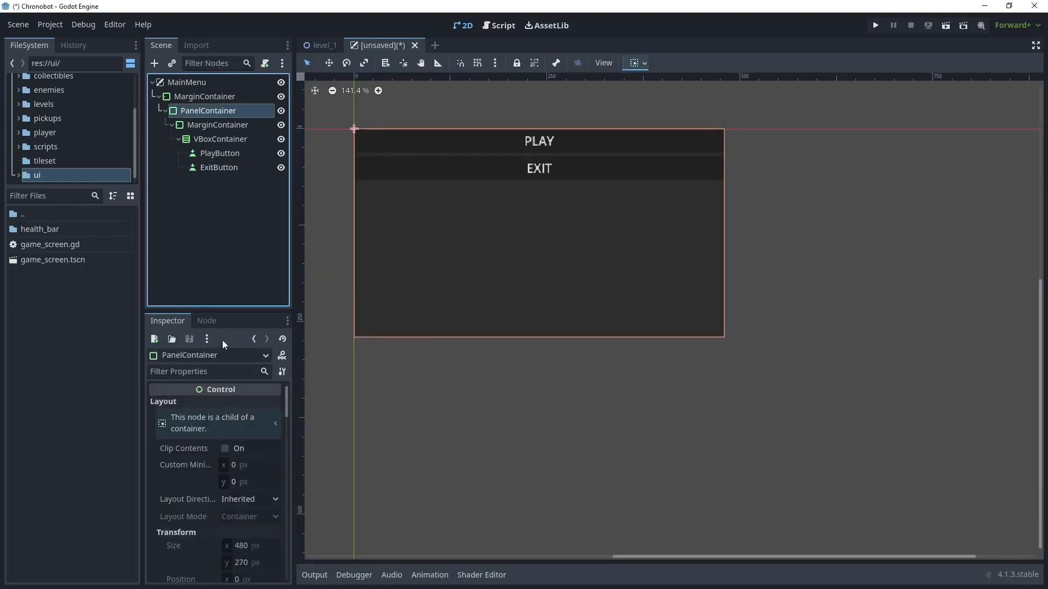
left_click_drag(221, 311, 221, 265)
scroll(241, 387, "down", 5)
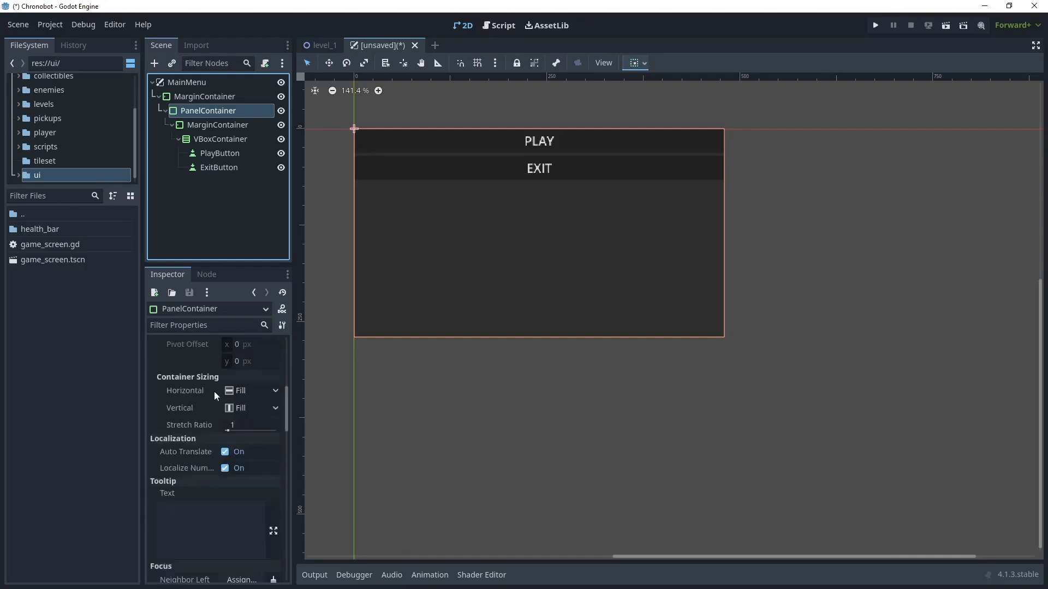
left_click(246, 391)
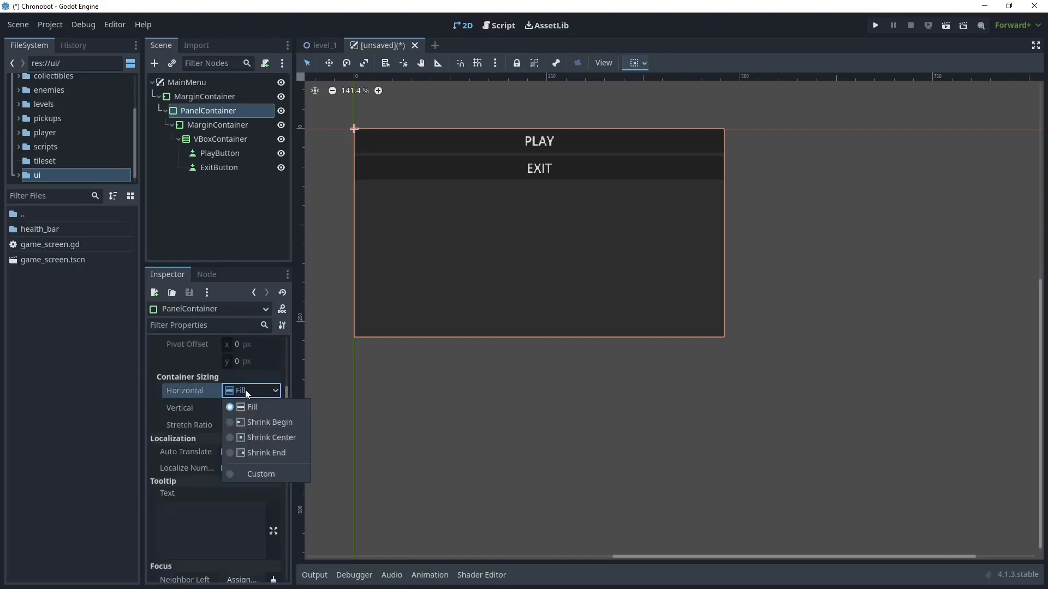
left_click(271, 441)
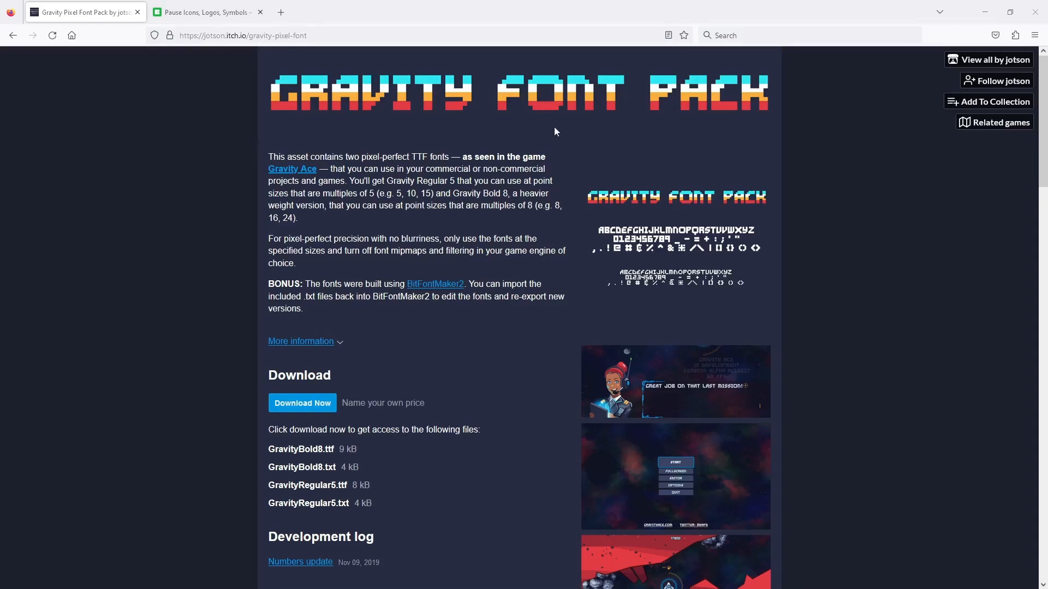
- Switch to the web browser and review the Gravity Font Pack page on itch.io
scroll(731, 131, "down", 3)
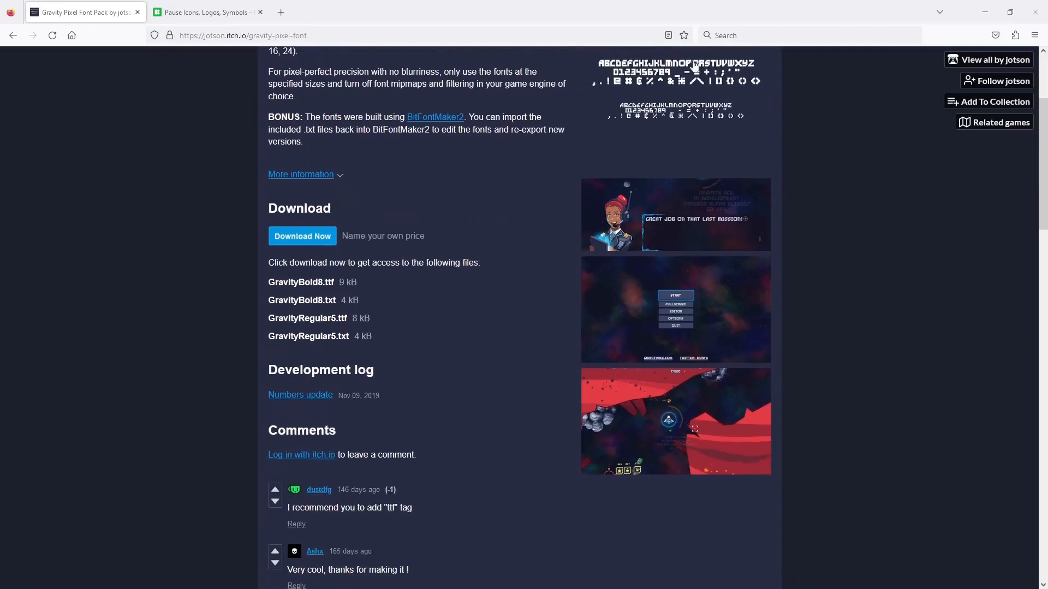
scroll(691, 117, "up", 2)
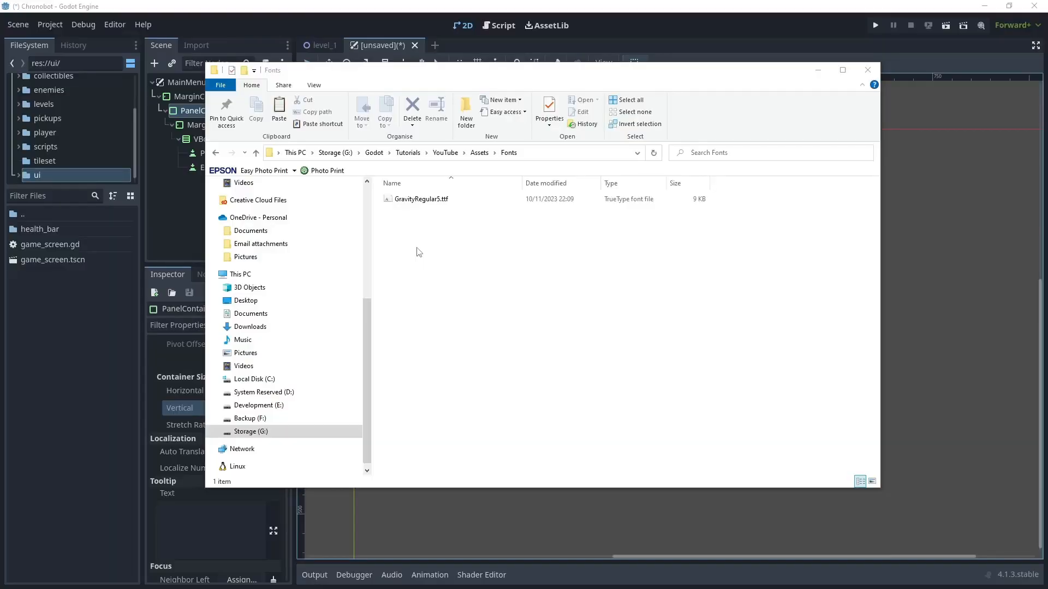
- Import the font file GravityRegular5.ttf from the Fonts folder in File Explorer into the project's res://ui folder
left_click(404, 206)
left_click_drag(435, 203, 51, 310)
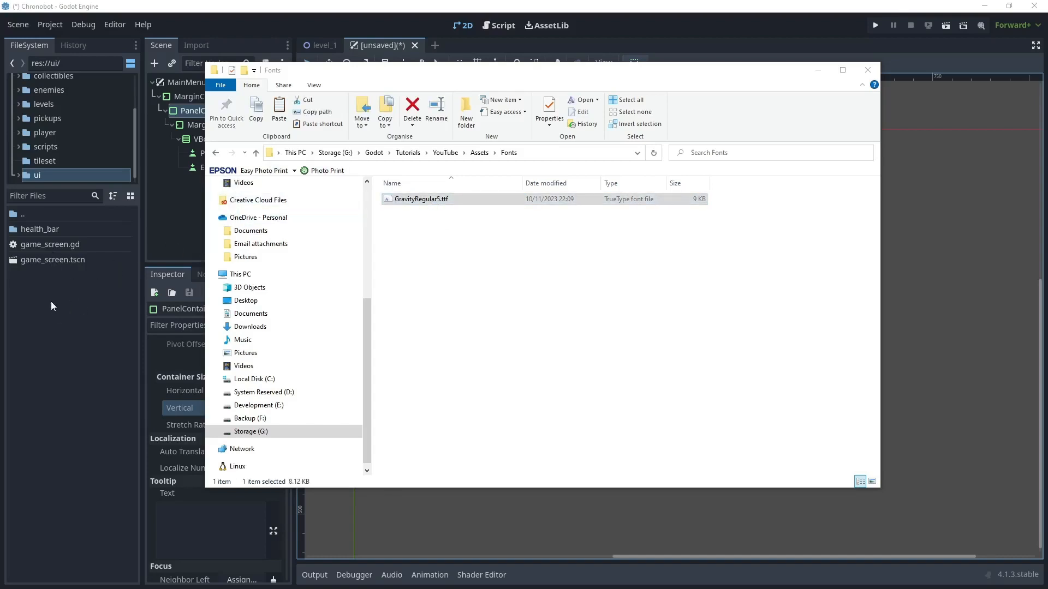
left_click_drag(53, 312, 55, 310)
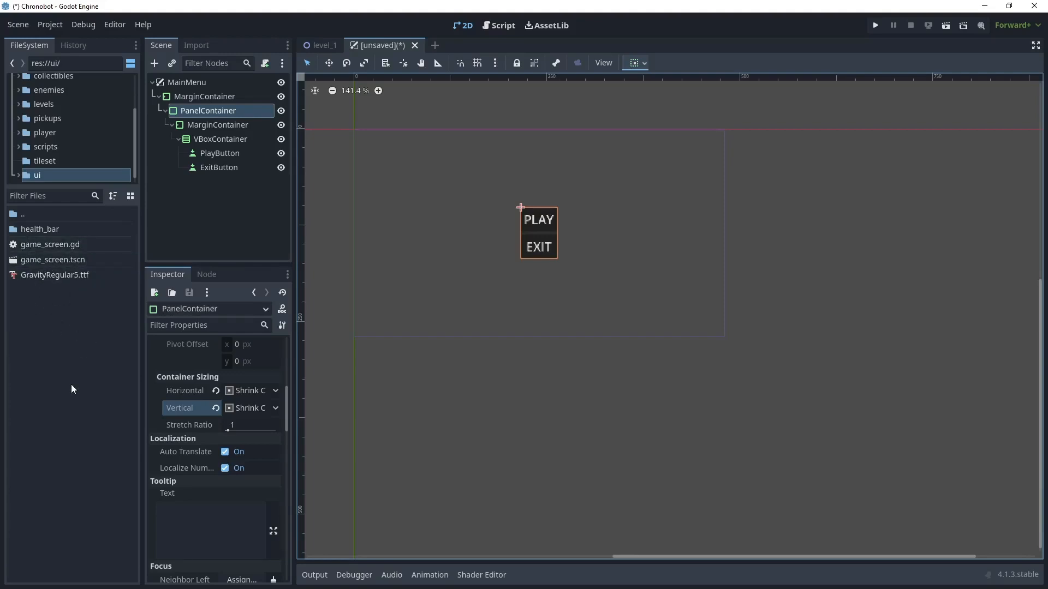
- Create a folder named theme inside res://ui and move GravityRegular5.ttf into it
right_click(46, 323)
left_click(79, 330)
type("them")
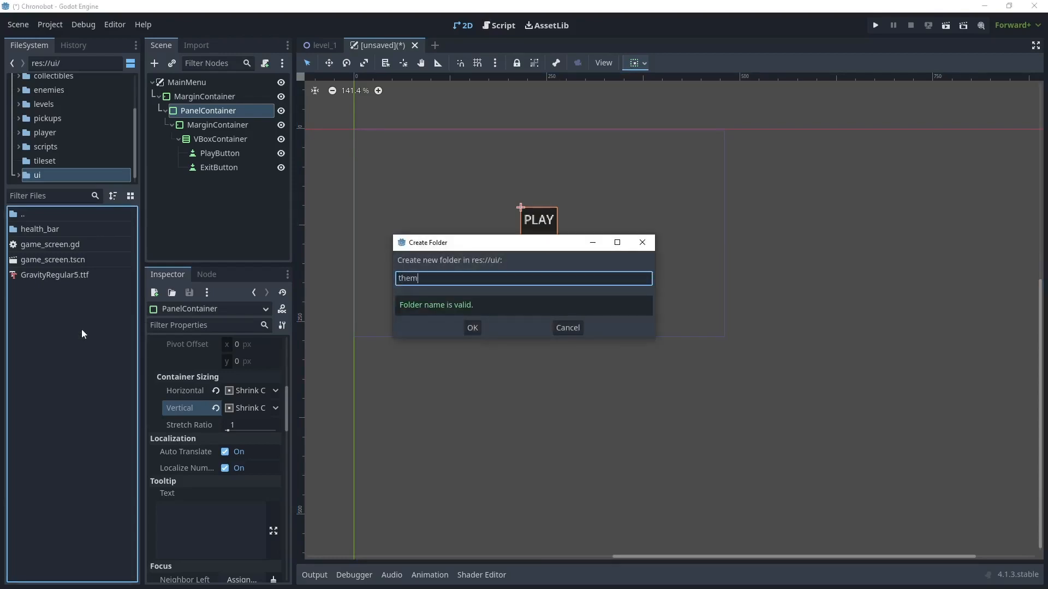
type("e")
key("Return")
left_click_drag(41, 291, 37, 245)
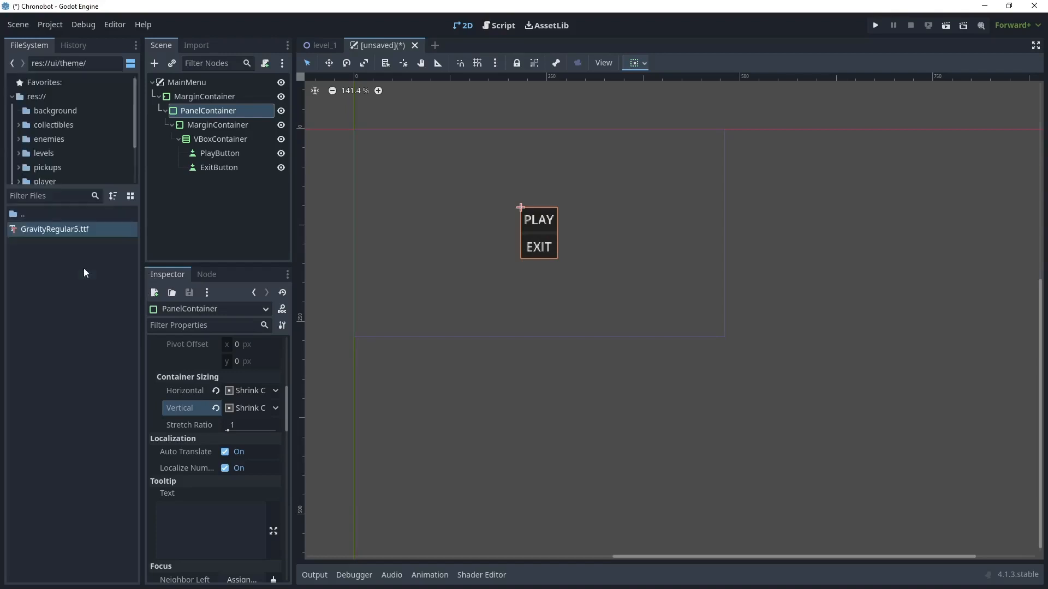
- Assign a new Theme resource to the top-level MarginContainer and open it for editing
left_click(208, 97)
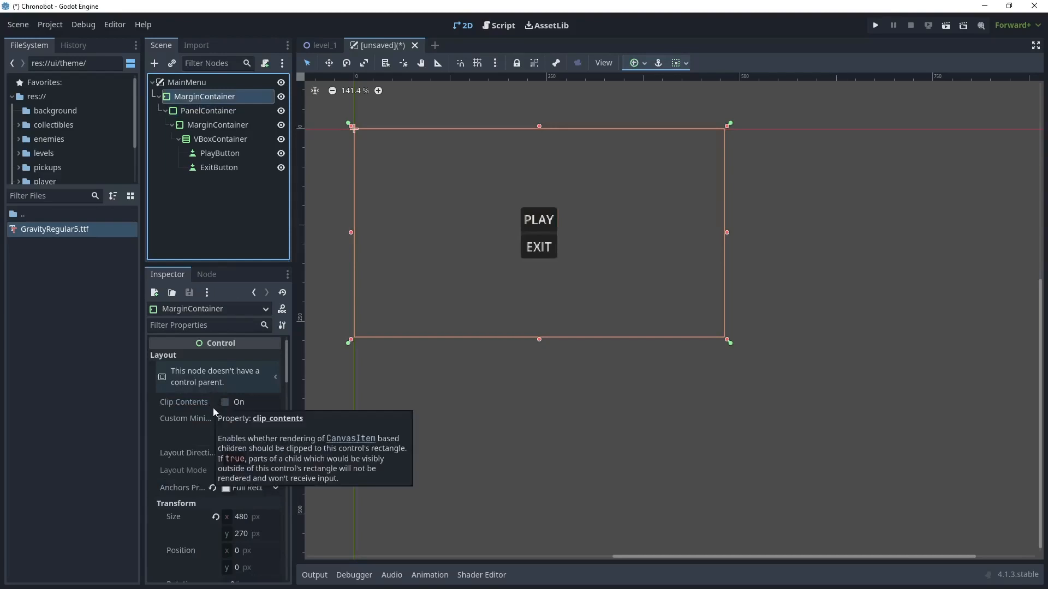
scroll(198, 414, "down", 10)
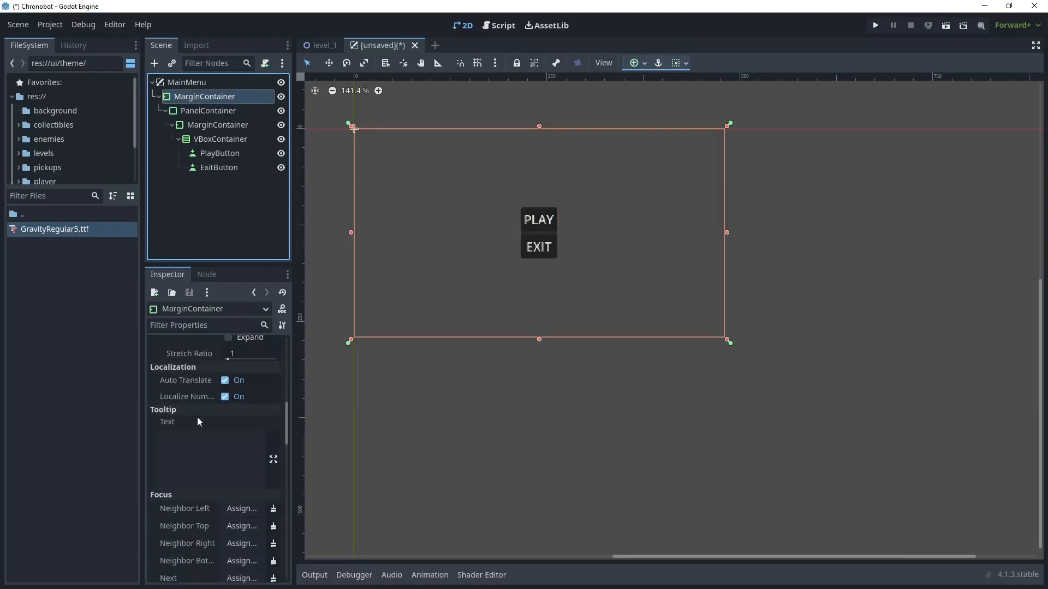
scroll(196, 415, "up", 2)
scroll(197, 416, "down", 10)
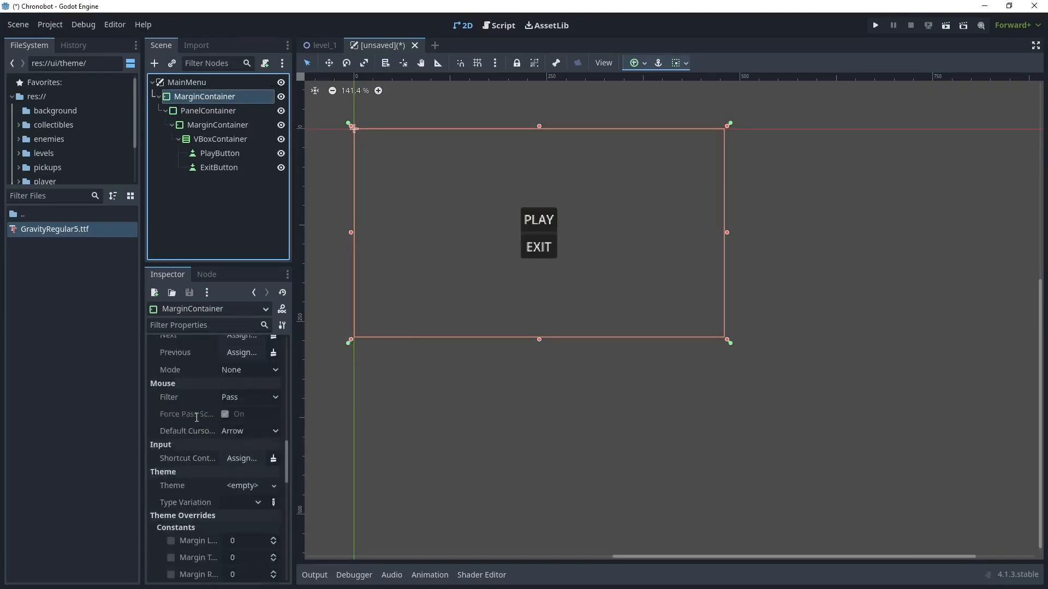
left_click(273, 424)
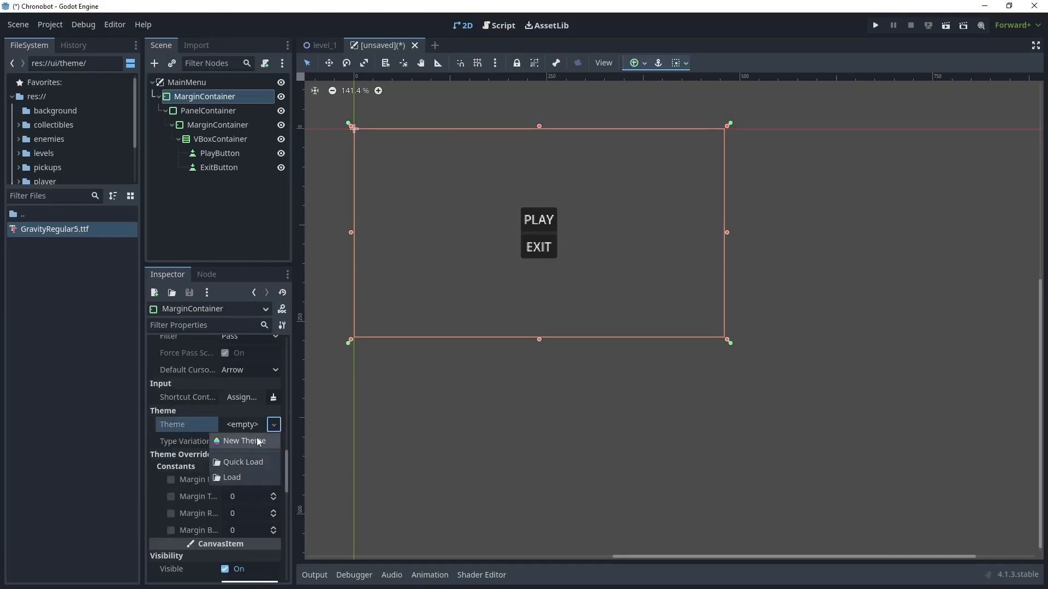
left_click(259, 442)
left_click(231, 425)
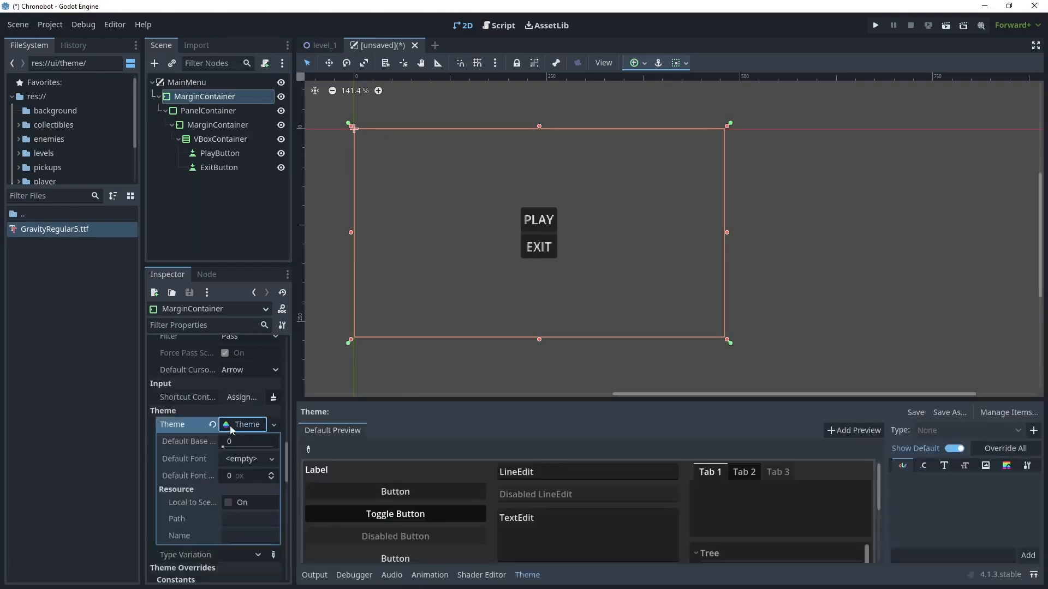
- Save the MarginContainer's theme resource as game_theme.tres in res://ui/theme
right_click(232, 425)
left_click(254, 546)
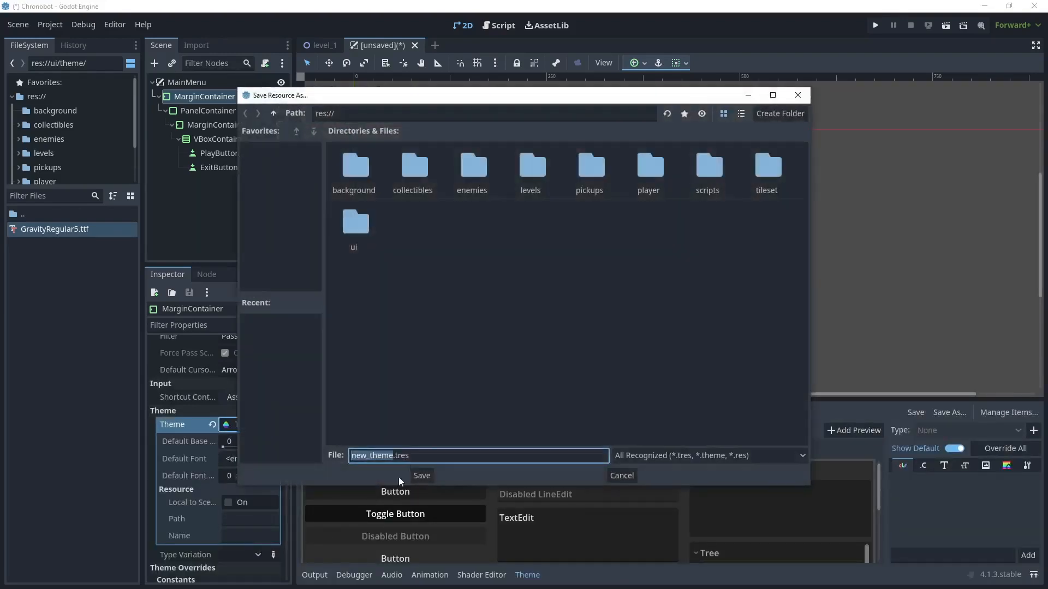
double_click(355, 229)
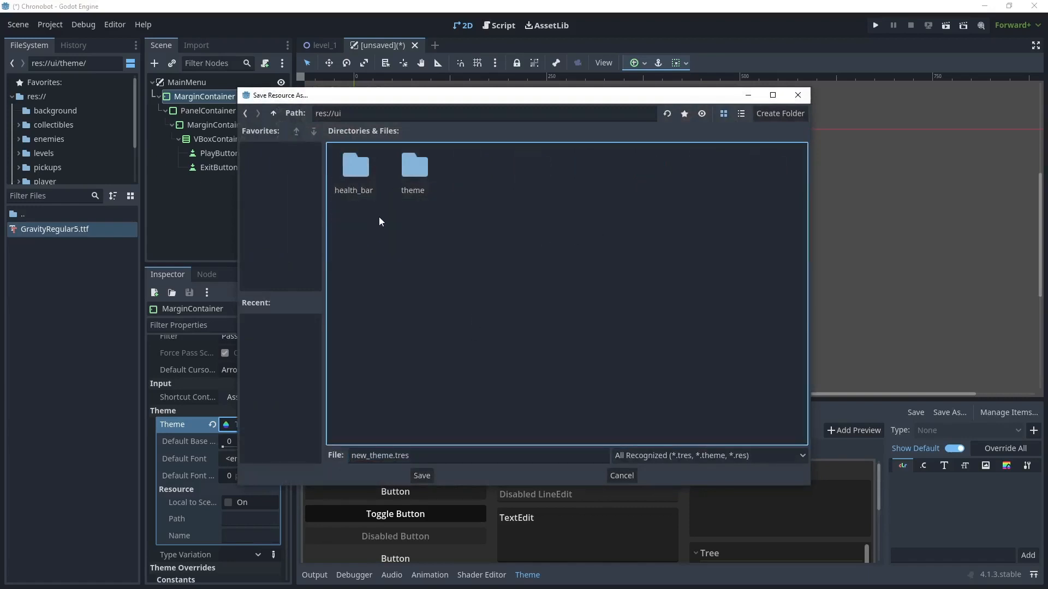
double_click(417, 172)
left_click(367, 461)
left_click_drag(366, 461, 342, 453)
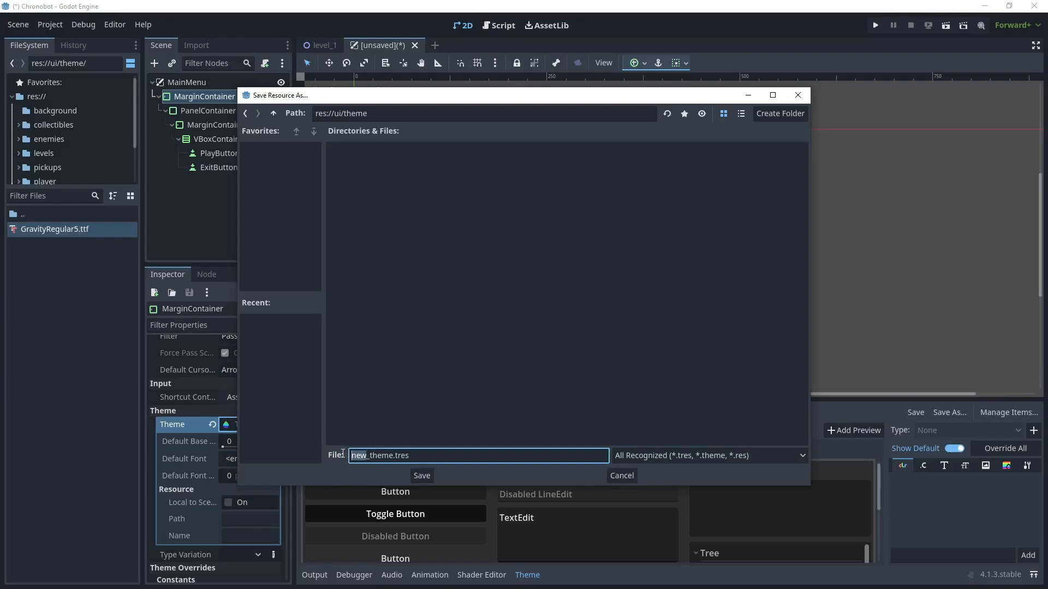
type("game")
key("Return")
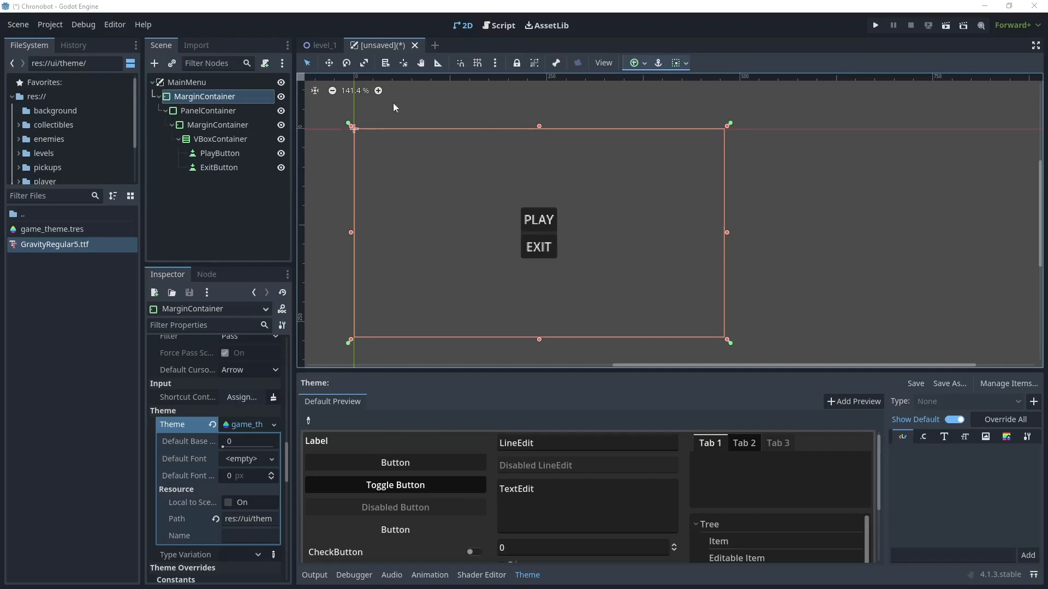
- Add a TextureRect node as a child of MainMenu
left_click(194, 81)
right_click(202, 83)
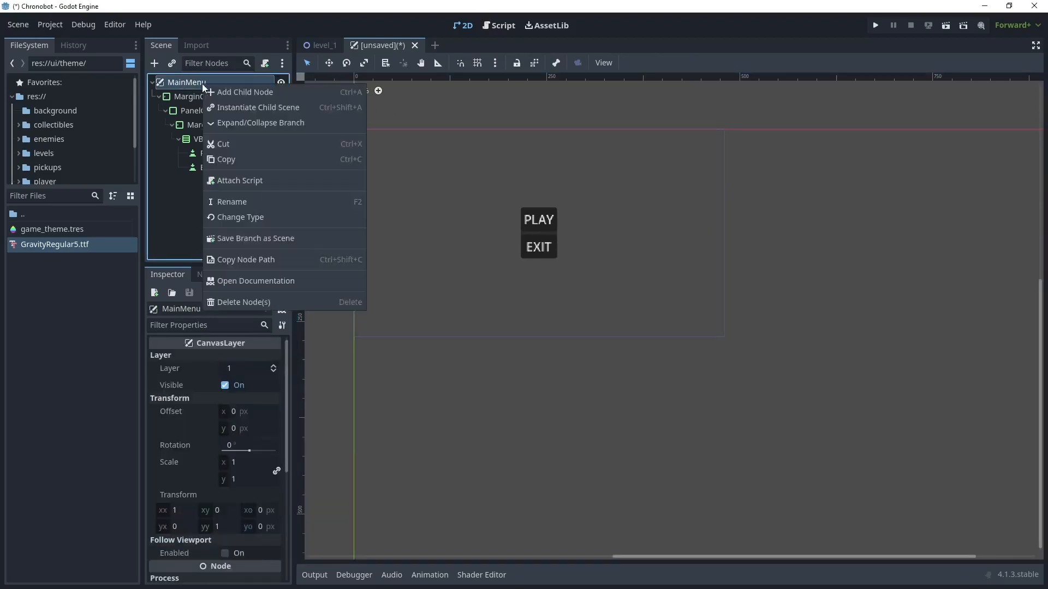
left_click(234, 91)
type("text")
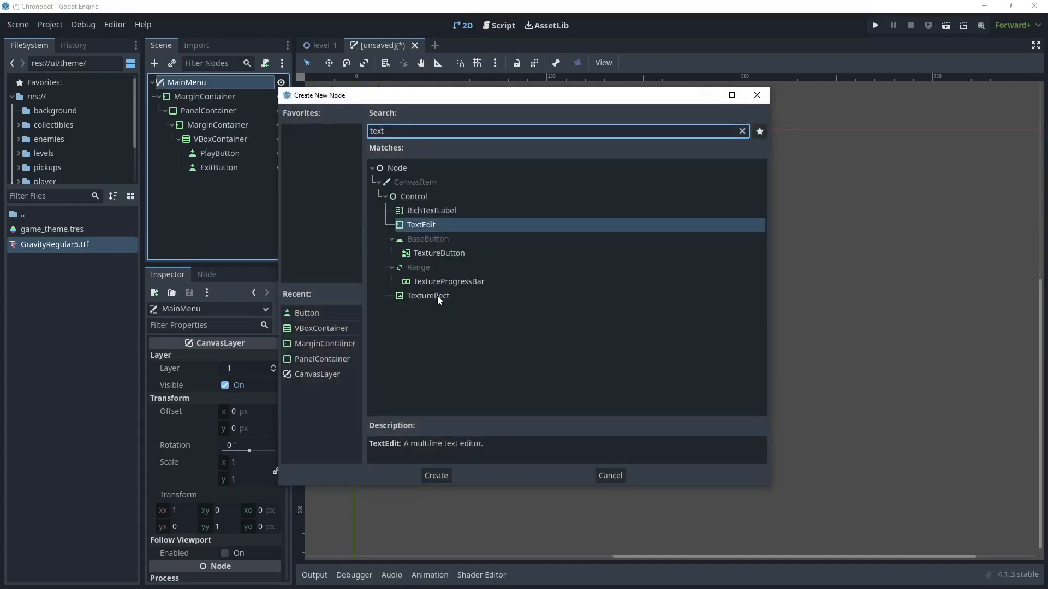
double_click(437, 296)
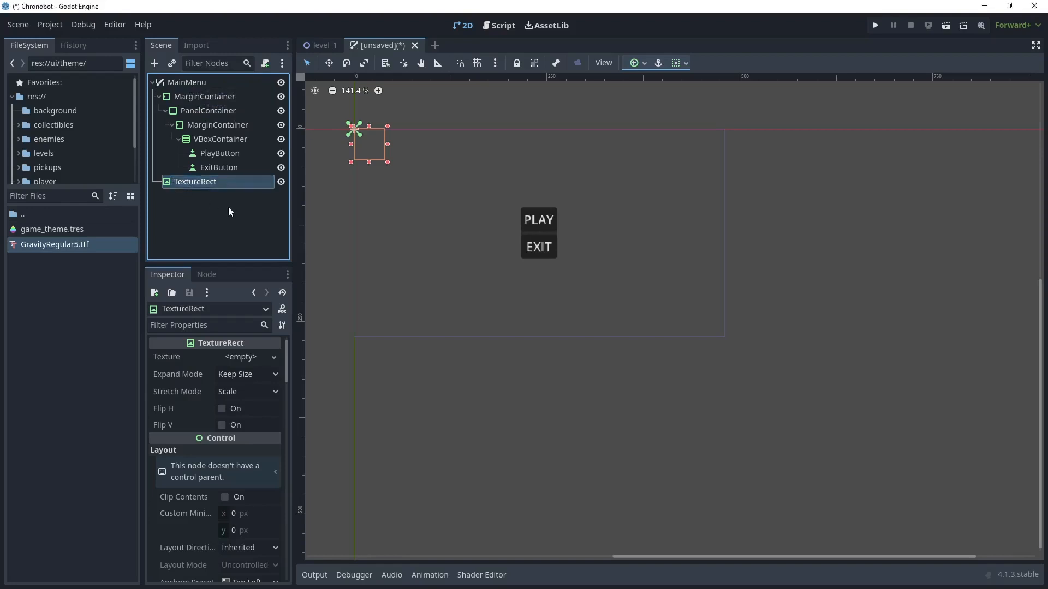
- Move the TextureRect above the MarginContainer in the scene tree and apply the Full Rect anchor preset to it
left_click_drag(188, 183, 189, 88)
left_click(636, 62)
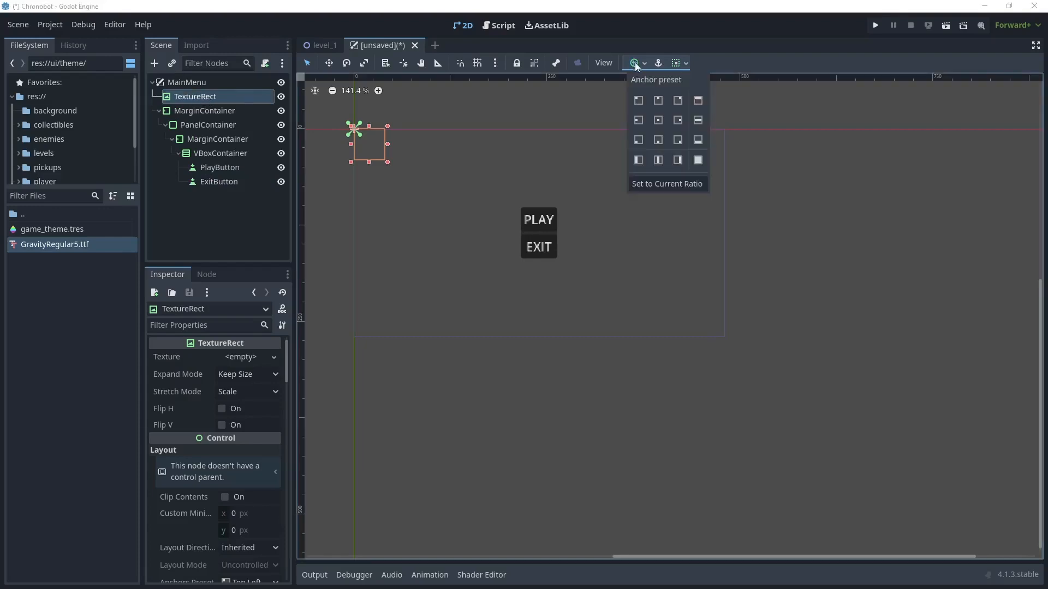
left_click(698, 159)
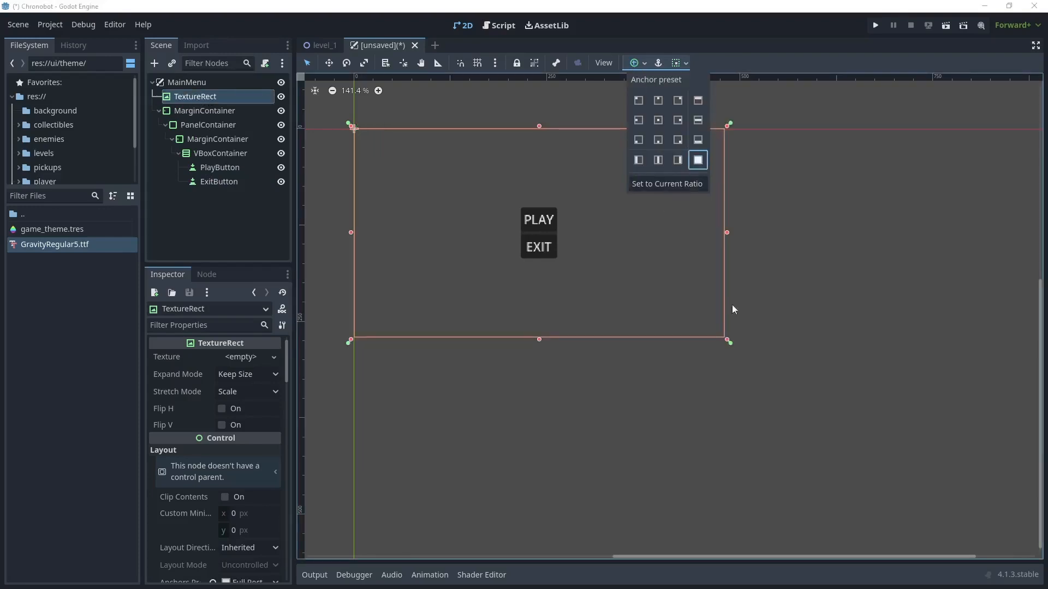
- Import environment-preview.png from the environment assets folder into res://ui and assign it as the TextureRect's texture
double_click(22, 213)
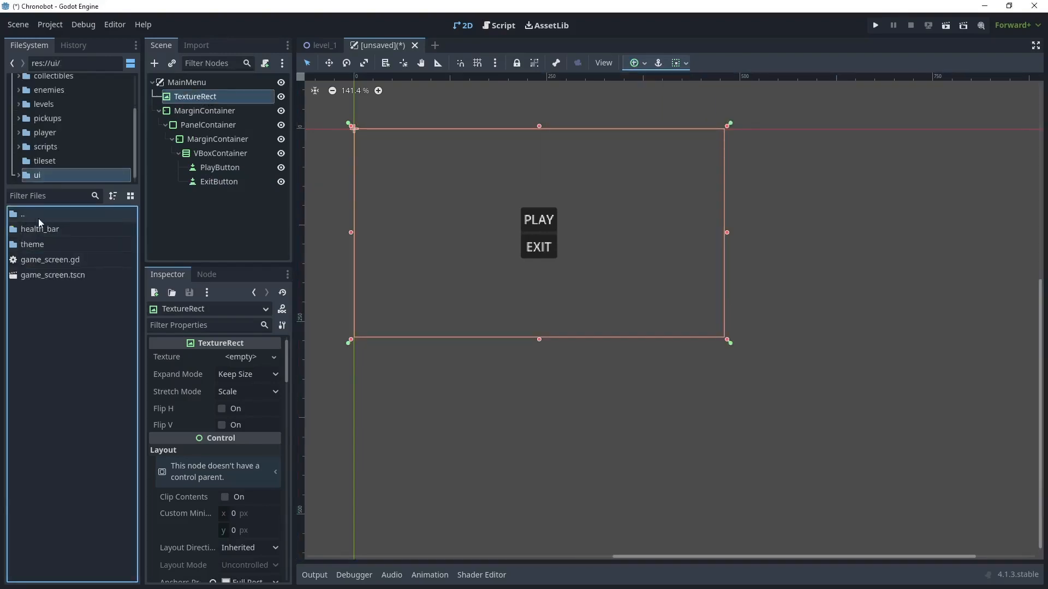
key("alt+Tab")
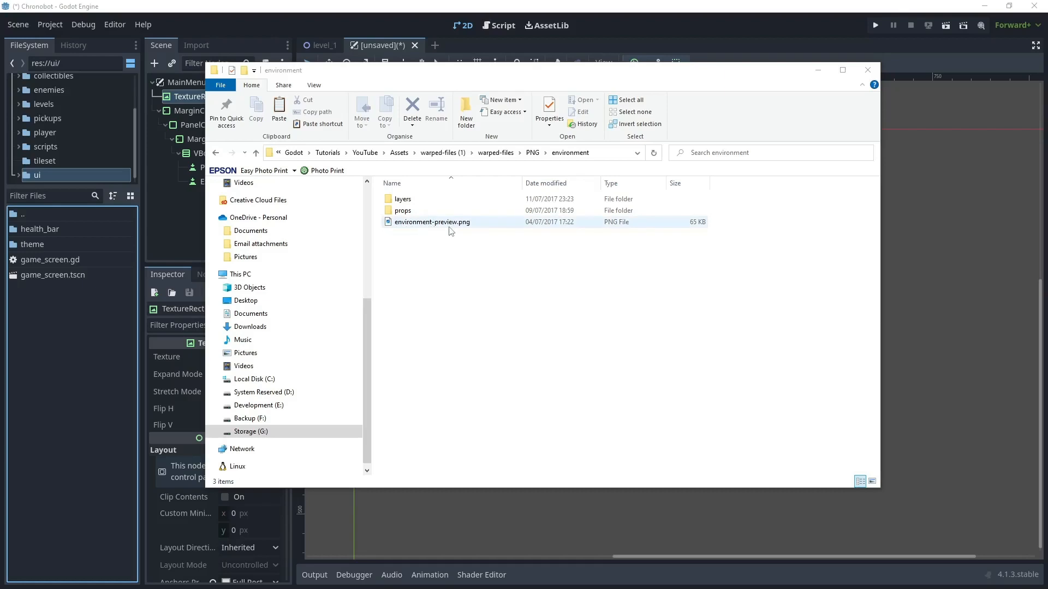
left_click_drag(431, 222, 126, 278)
left_click_drag(64, 321, 124, 319)
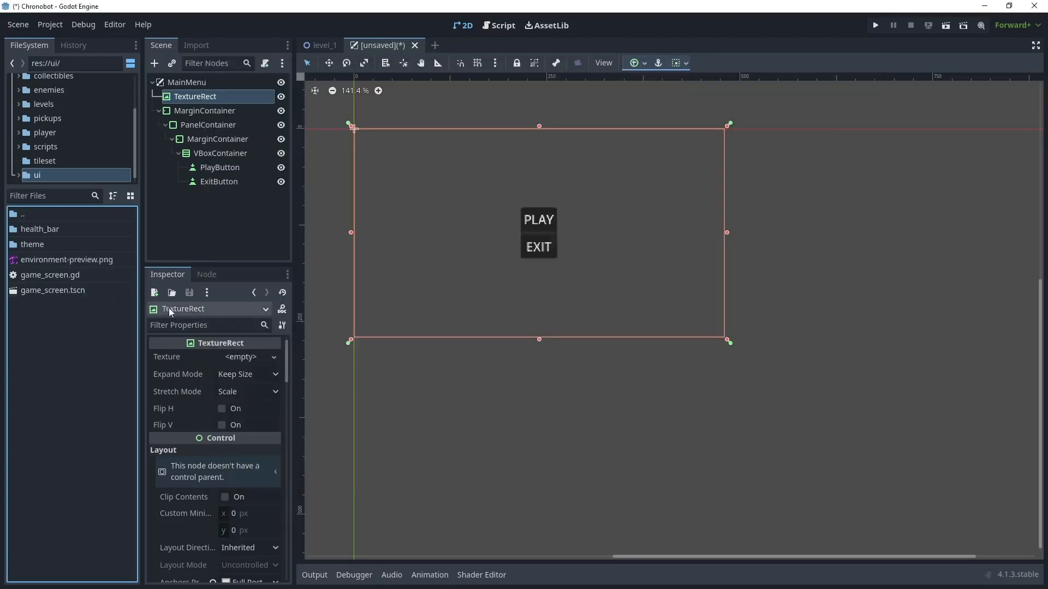
left_click_drag(74, 261, 241, 357)
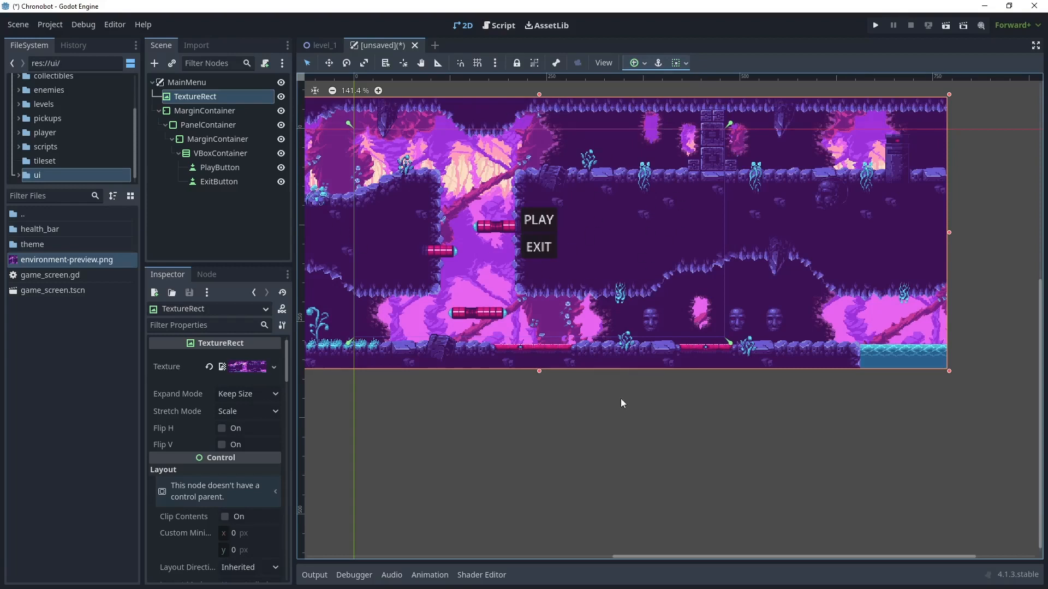
- Nudge the TextureRect background up and to the left to reframe the cave scenery behind the menu
key("Up")
key("Up")
key("Up")
key("Up")
key("Up")
key("Up")
key("Up")
key("Up")
key("Up")
key("Up")
key("Up")
key("Up")
key("Up")
key("Up")
key("Up")
key("Up")
key("Up")
key("Up")
key("Up")
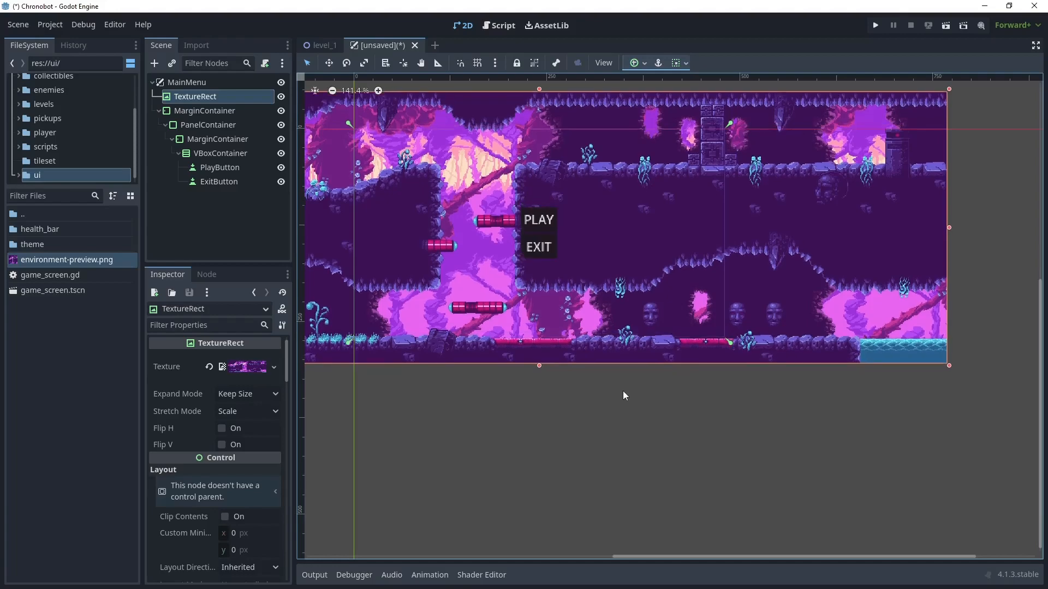
key("Up")
key("Up")
key("Up")
key("Up")
key("Up")
key("Up")
key("Up")
key("Up")
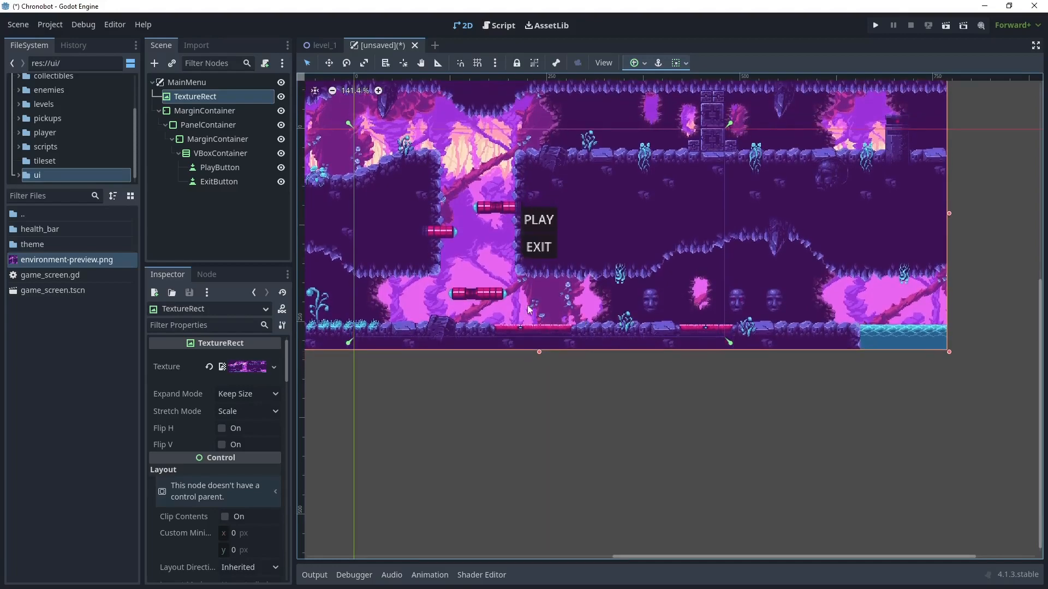
key("Left")
key("Left")
key("Left")
key("Left")
key("Left")
key("Left")
key("Left")
key("Left")
key("Left")
key("Left")
key("Left")
key("Left")
key("Left")
key("Left")
key("Left")
key("Left")
key("Left")
key("Left")
key("Left")
key("Left")
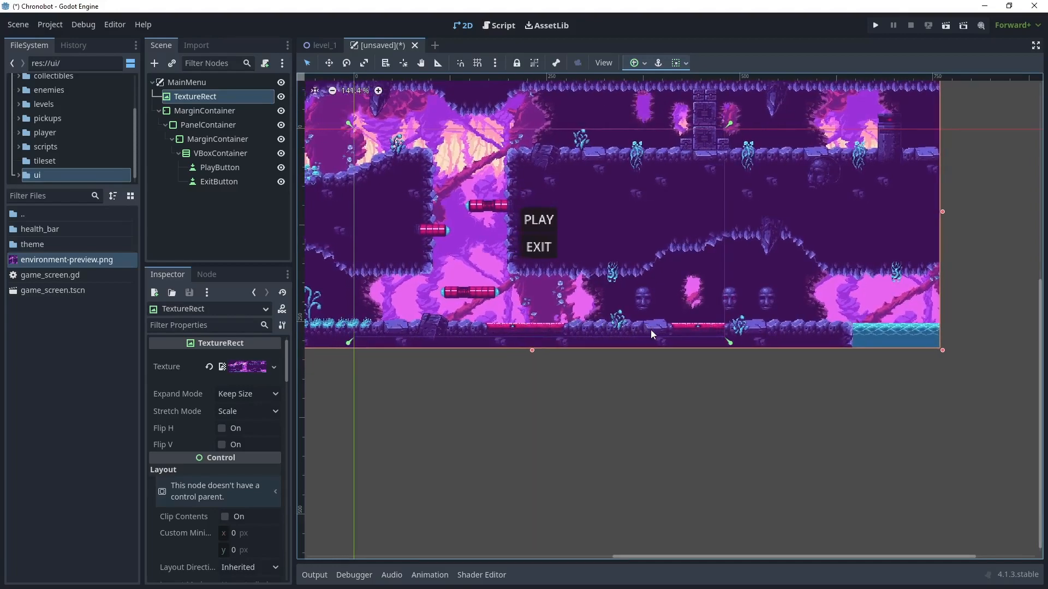
key("Left")
key("Left")
key("Left")
key("Left")
key("Left")
key("Left")
key("Left")
key("Left")
key("Left")
key("Left")
key("Left")
key("Left")
key("Left")
key("Left")
key("Left")
key("Left")
key("Left")
key("Left")
key("Left")
key("Left")
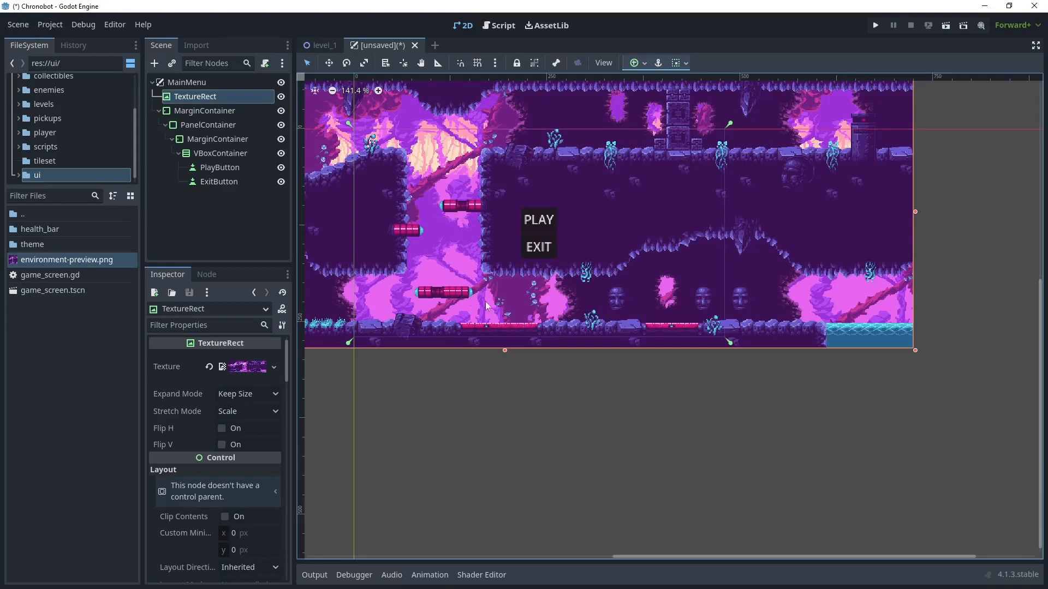
- Import player-run-4.png from the player-run sprites folder in File Explorer into res://ui
key("alt+Tab")
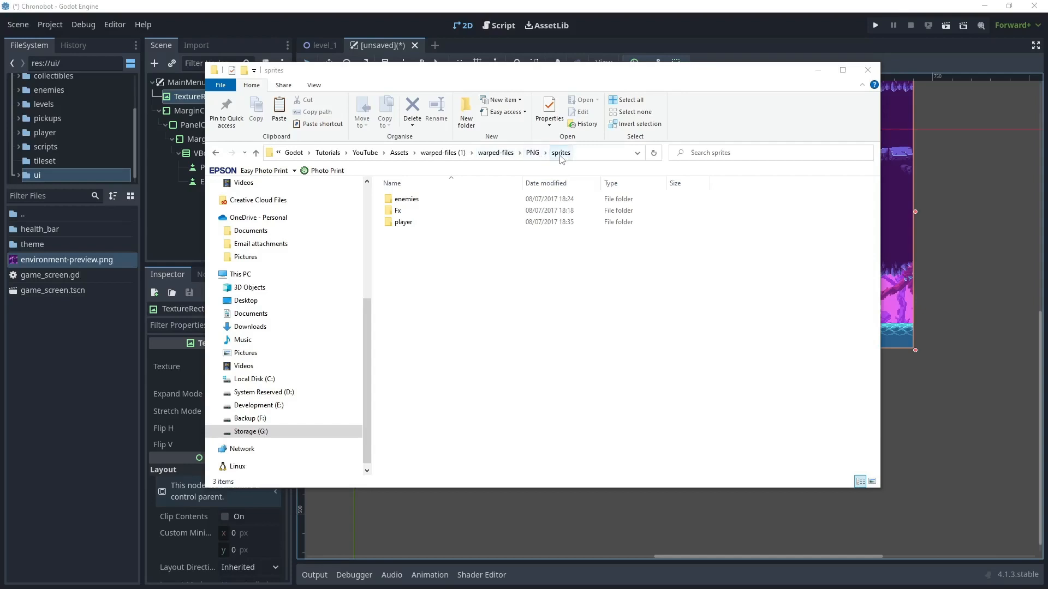
double_click(406, 222)
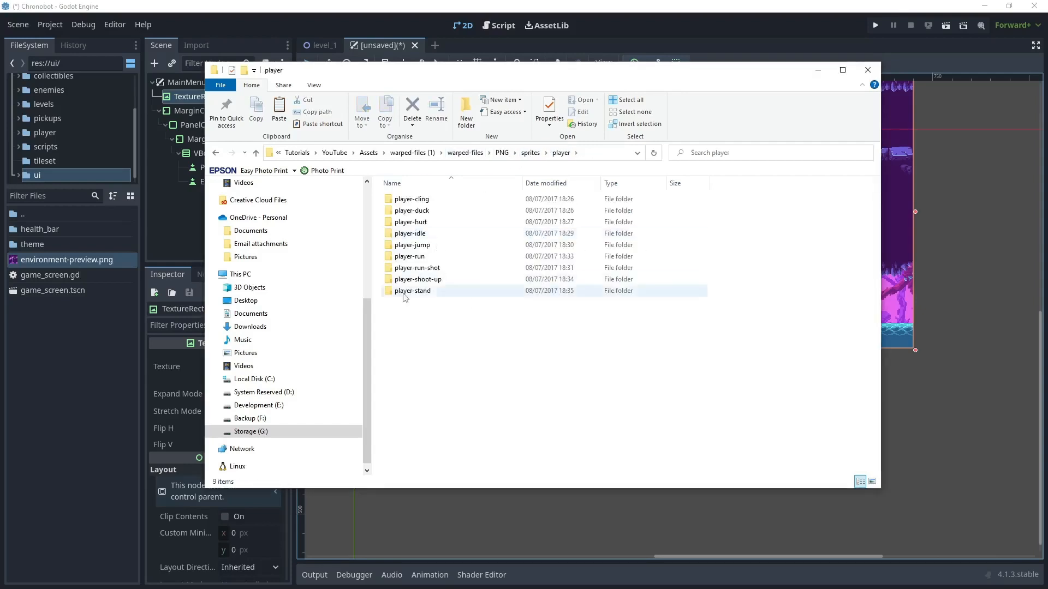
double_click(416, 256)
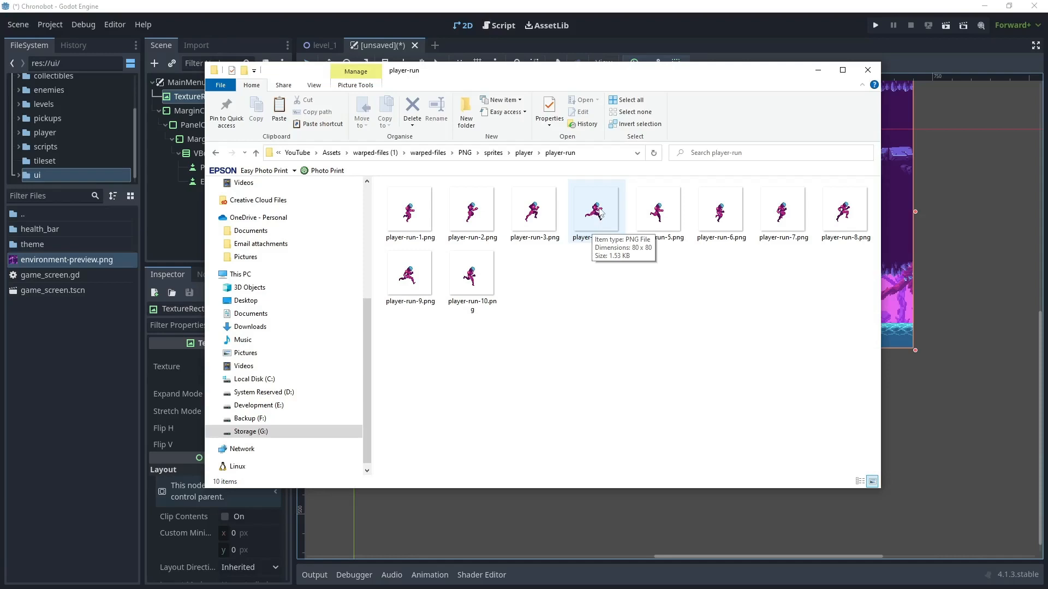
left_click(600, 213)
left_click_drag(600, 213, 50, 345)
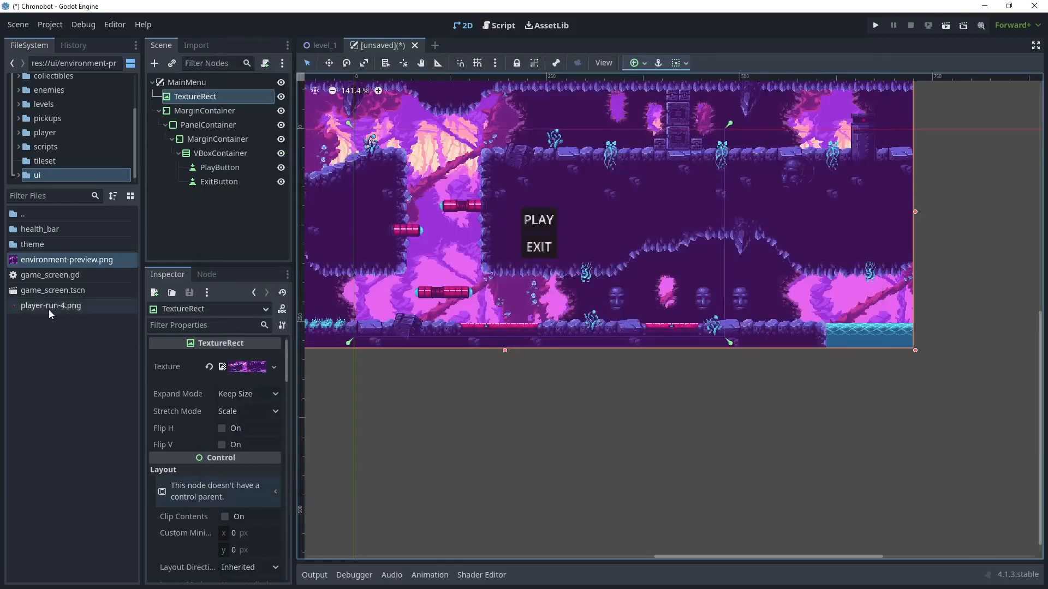
- Add player-run-4.png to the scene as a sprite and position it standing on the red floor platform
left_click_drag(47, 306, 481, 307)
scroll(519, 356, "up", 5)
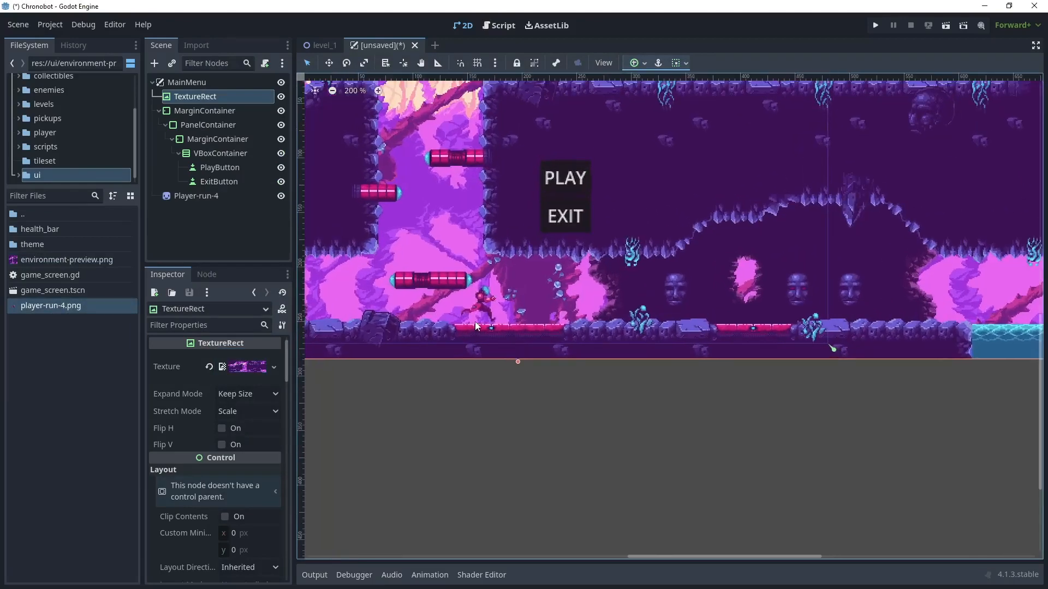
scroll(475, 321, "up", 4)
left_click(491, 279)
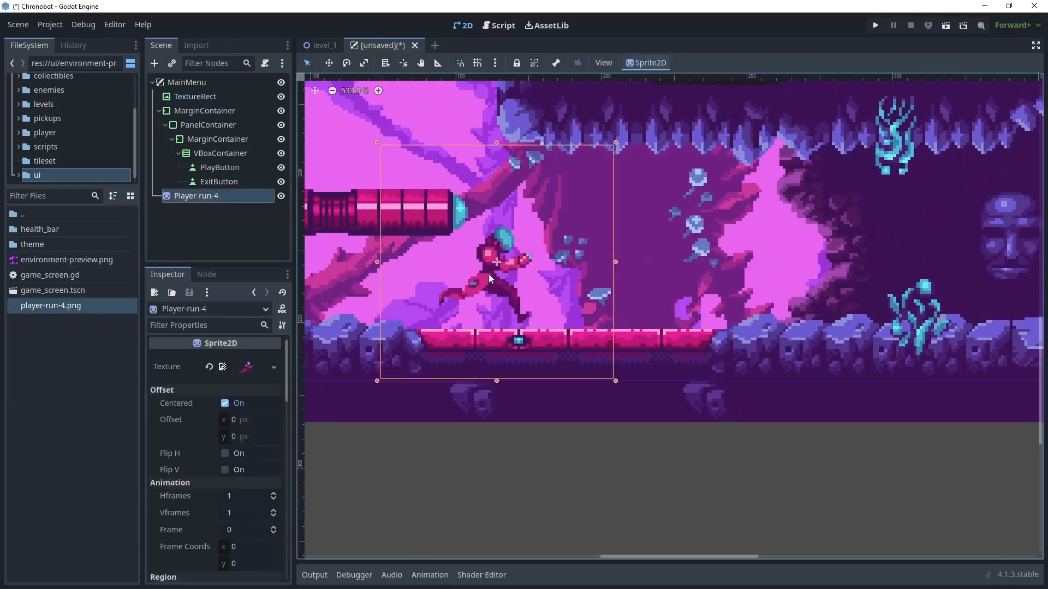
left_click_drag(488, 275, 495, 280)
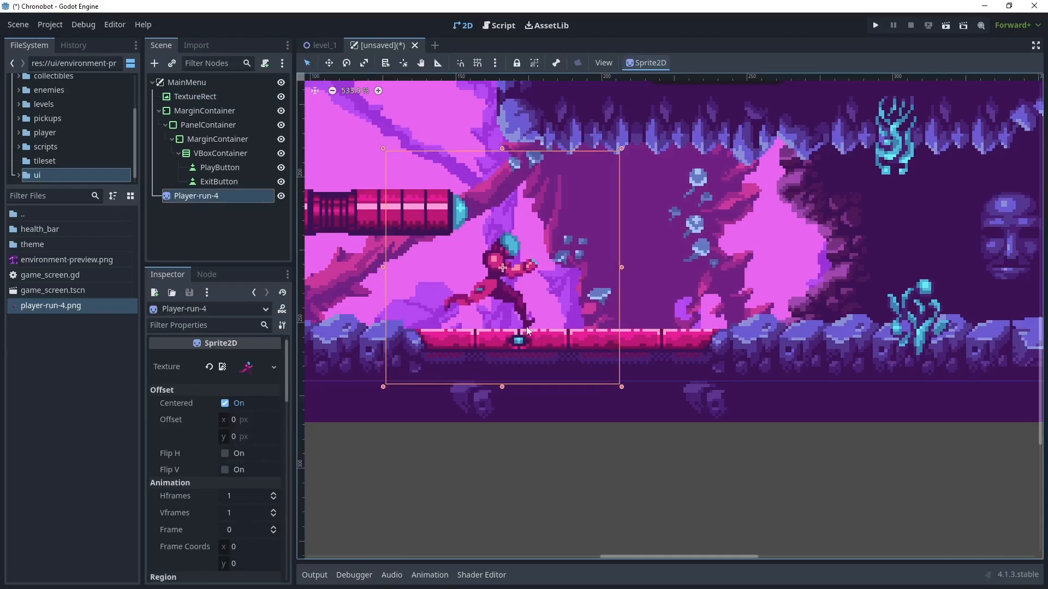
- Import crab-walk-1.png from the enemies' crab-walk folder into res://ui and place it as a sprite on the floor facing the player
key("alt+Tab")
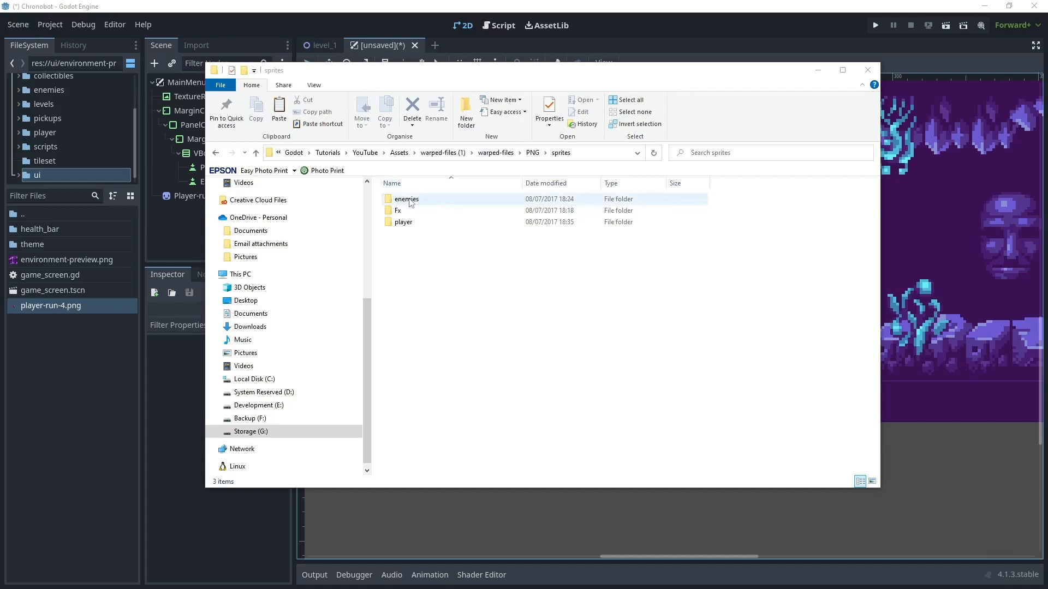
double_click(427, 200)
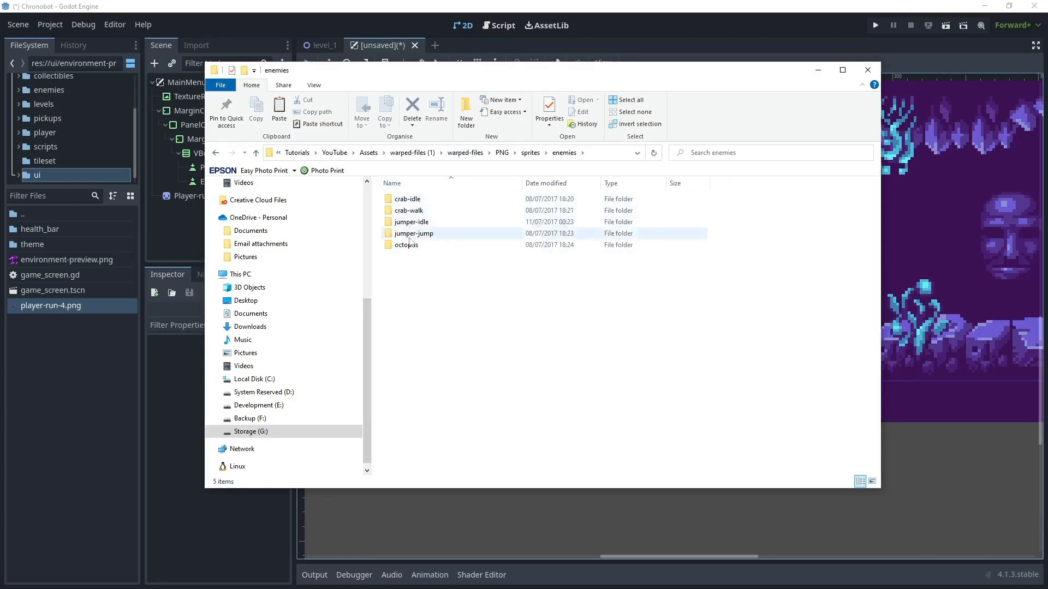
double_click(422, 212)
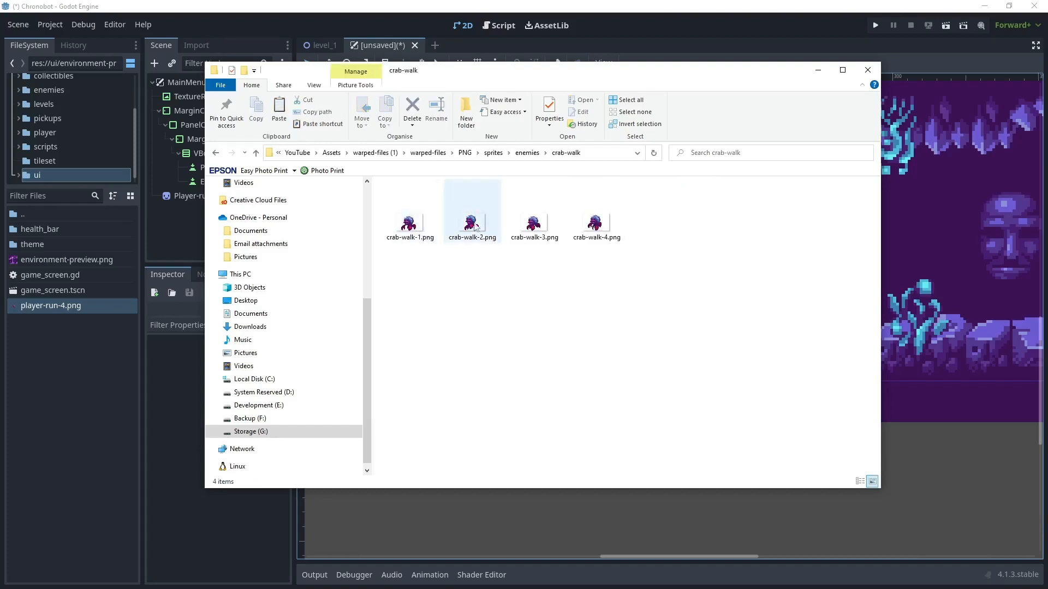
left_click_drag(409, 222, 58, 343)
left_click_drag(53, 260, 694, 319)
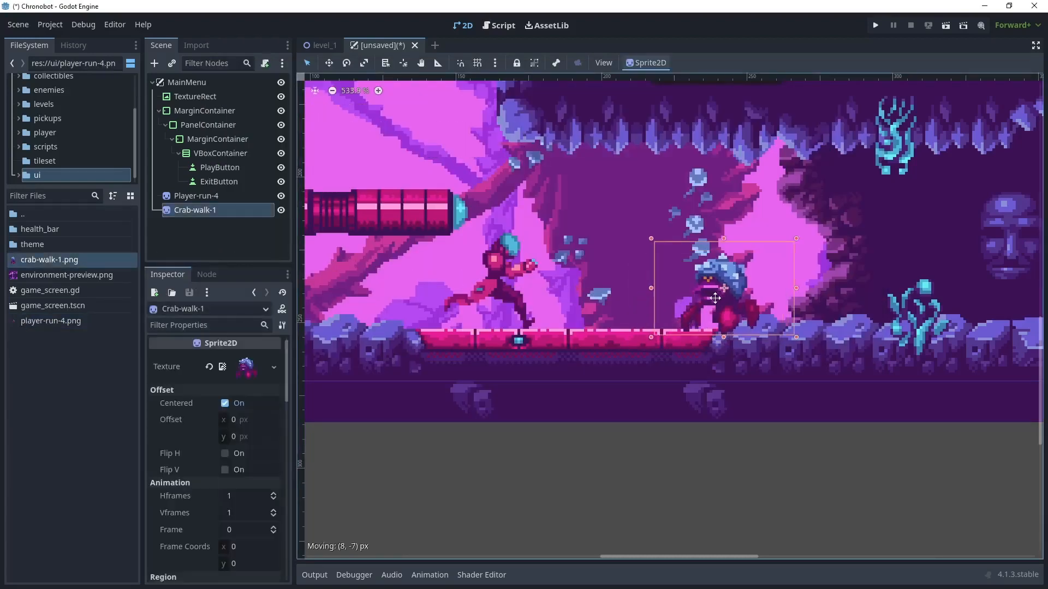
scroll(423, 190, "down", 4)
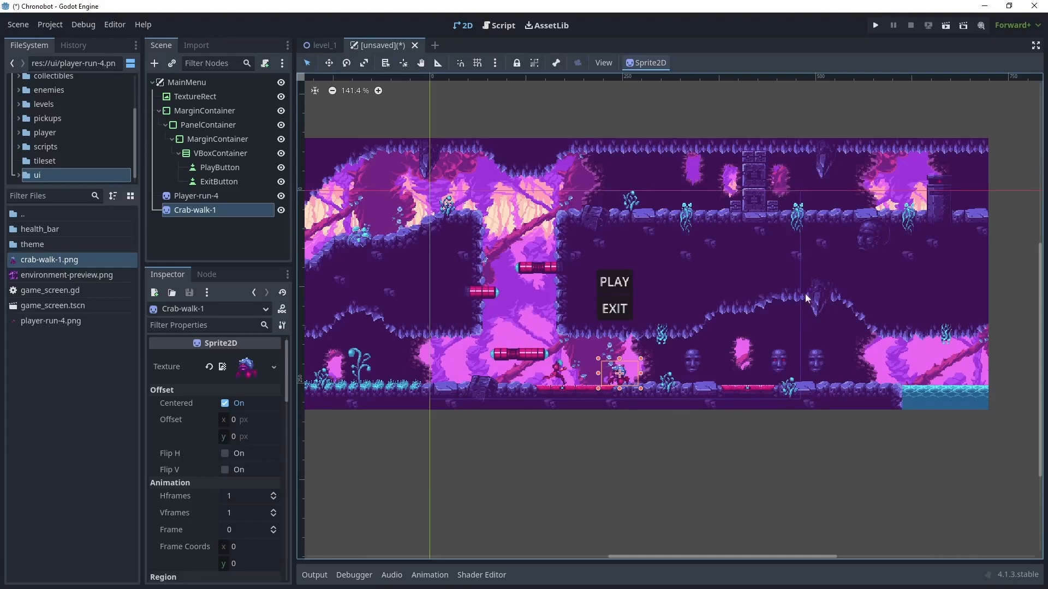
- Test-run the current scene, saving it as main_menu.tscn in res://ui, and stop the run
left_click(945, 26)
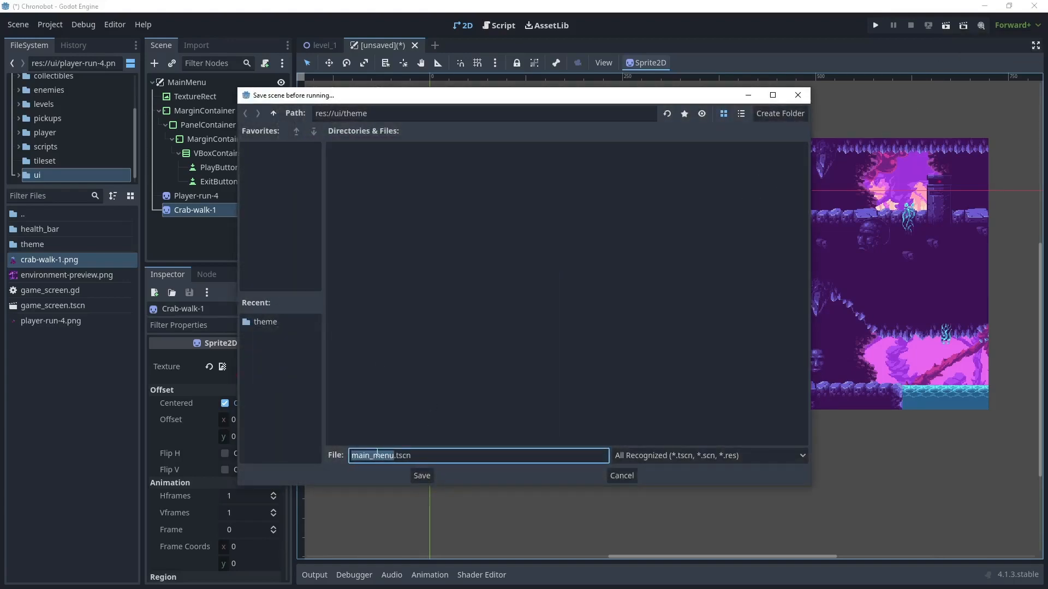
left_click(273, 114)
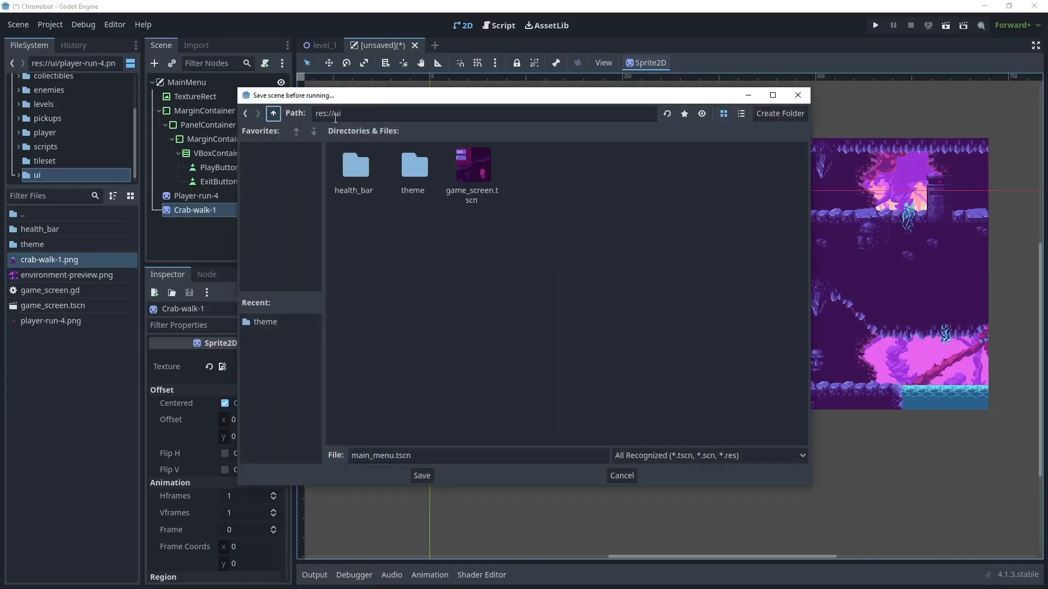
left_click(423, 476)
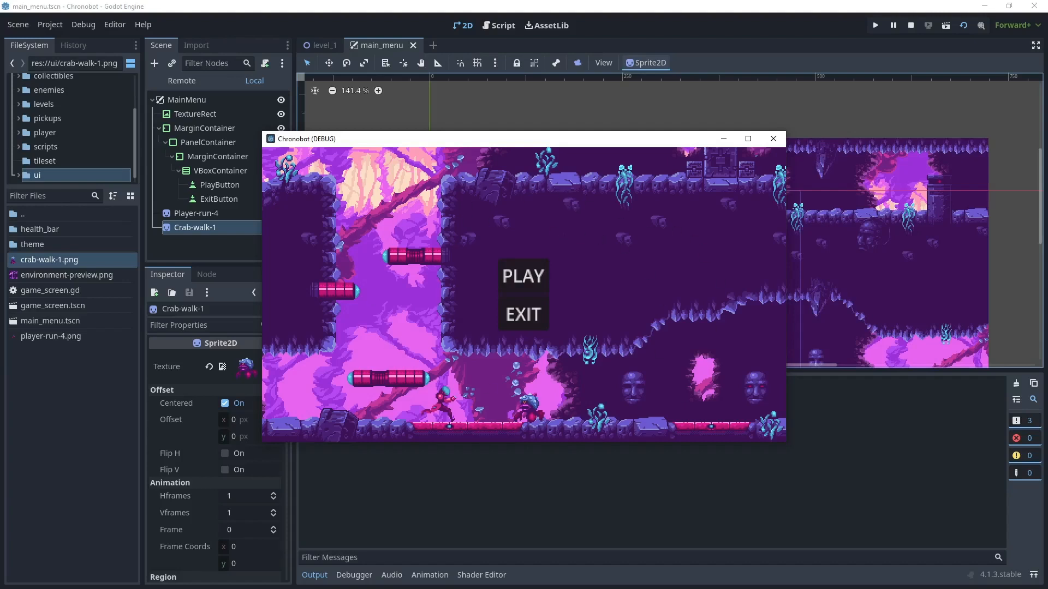
key("F8")
- Open game_theme.tres from the res://ui/theme folder for editing and pick the Button type from the theme preview
double_click(29, 243)
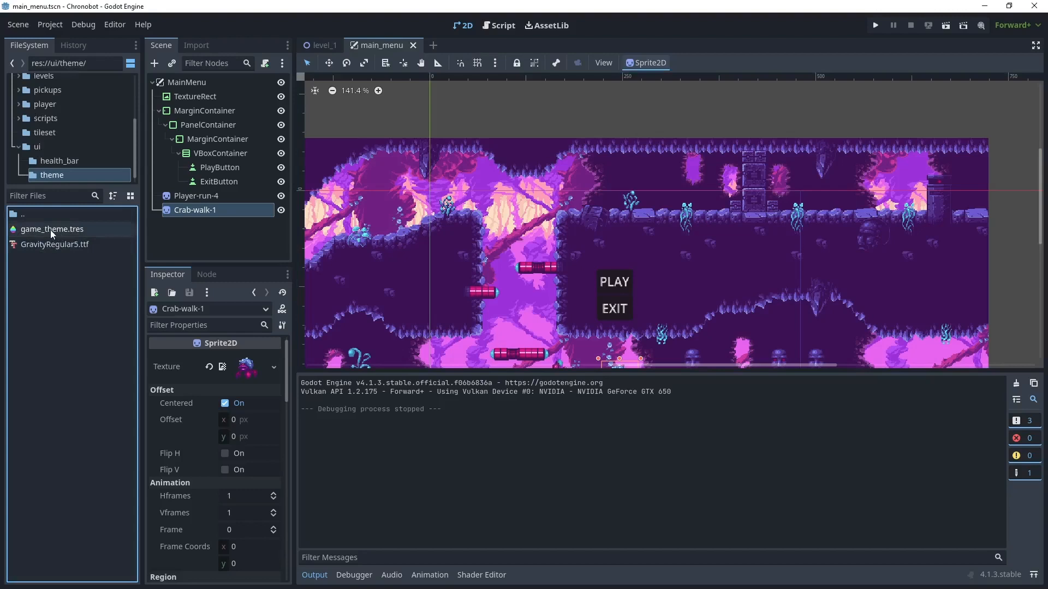
double_click(50, 230)
left_click_drag(401, 373, 400, 320)
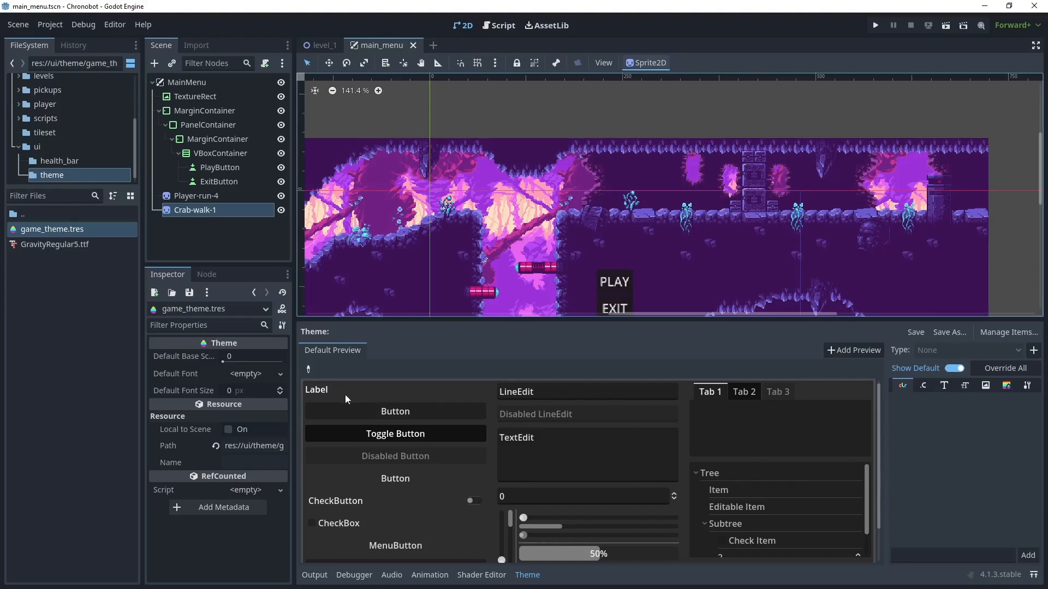
middle_click_drag(489, 281, 443, 201)
scroll(533, 211, "up", 4)
scroll(535, 209, "up", 5)
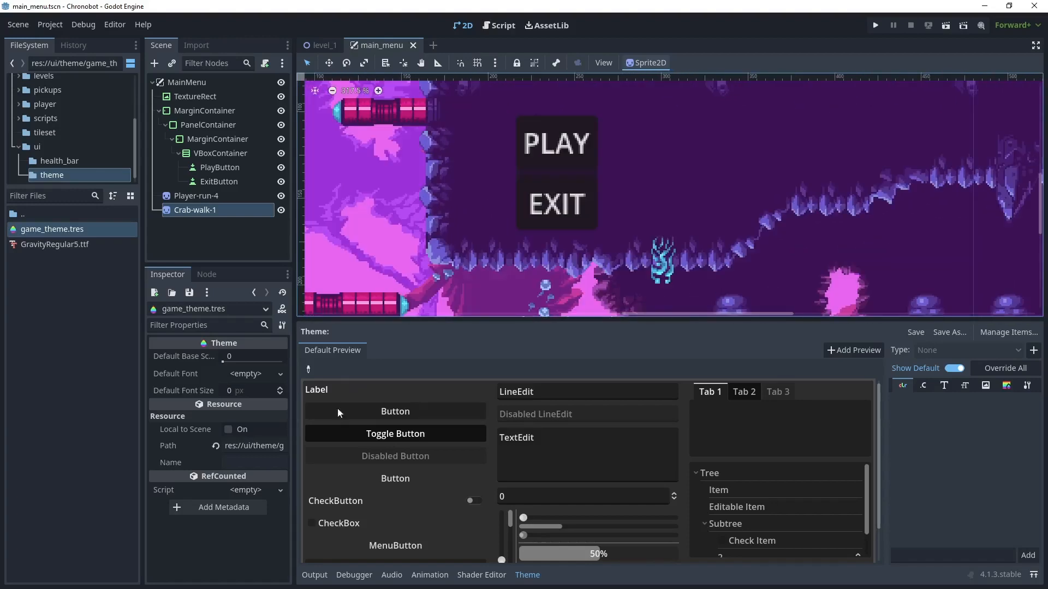
left_click(308, 369)
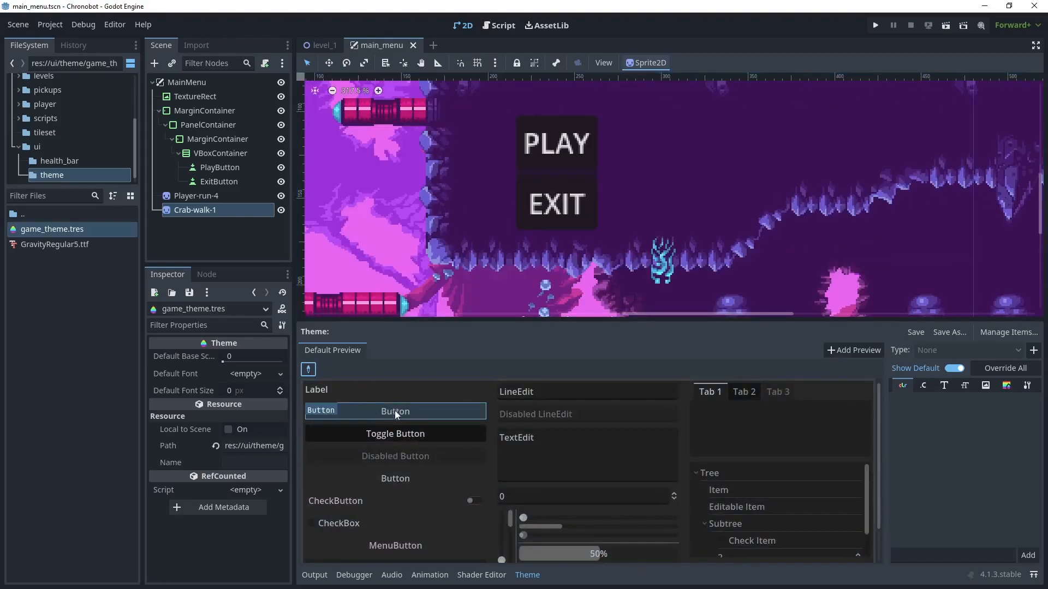
left_click(427, 408)
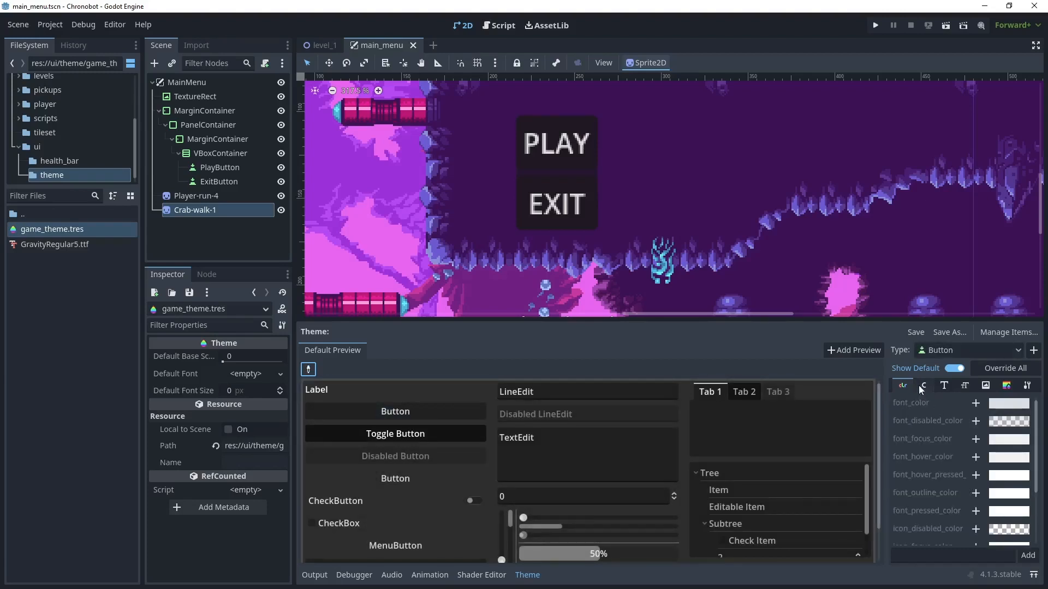
- Override the Button type's font with GravityRegular5.ttf and save the scene
left_click(944, 385)
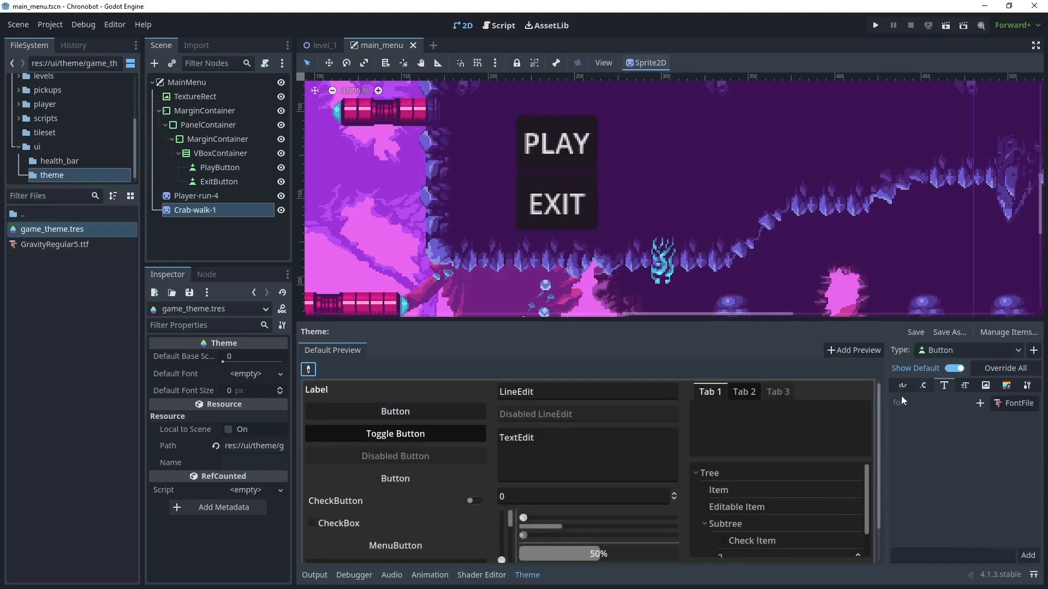
left_click(980, 404)
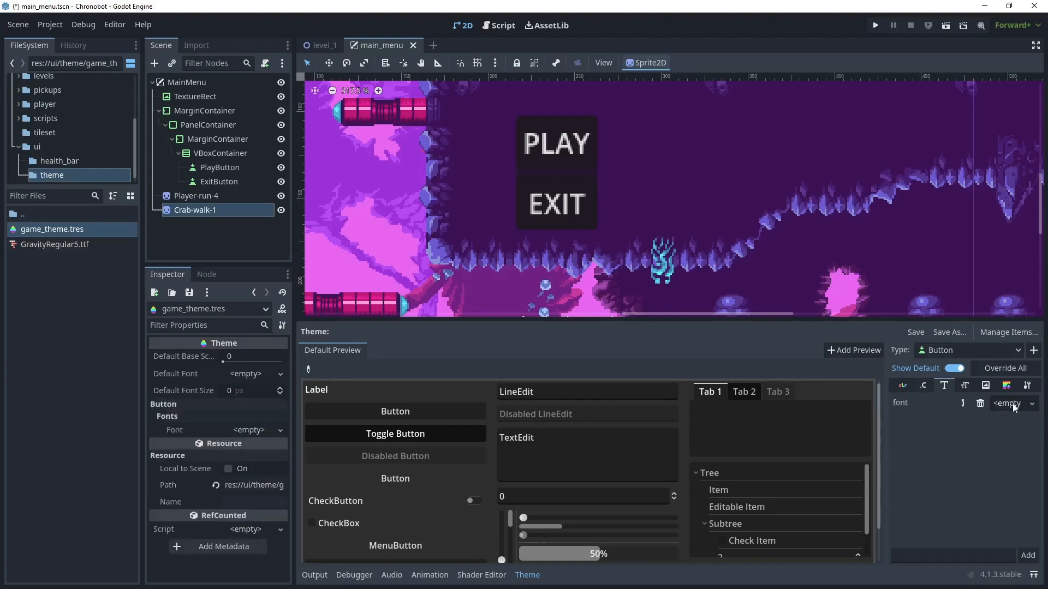
left_click(1017, 404)
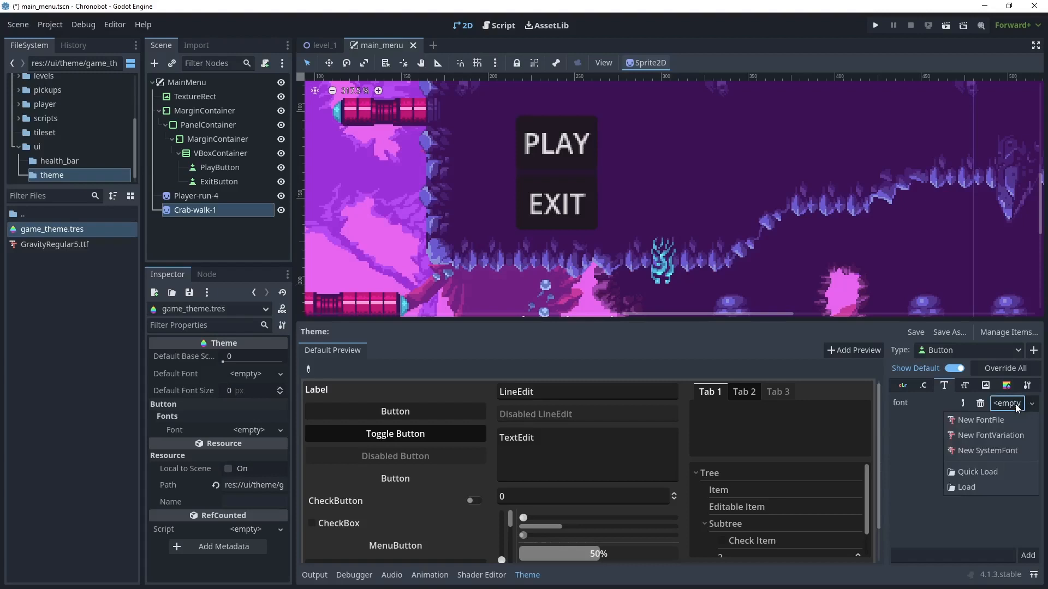
left_click(974, 473)
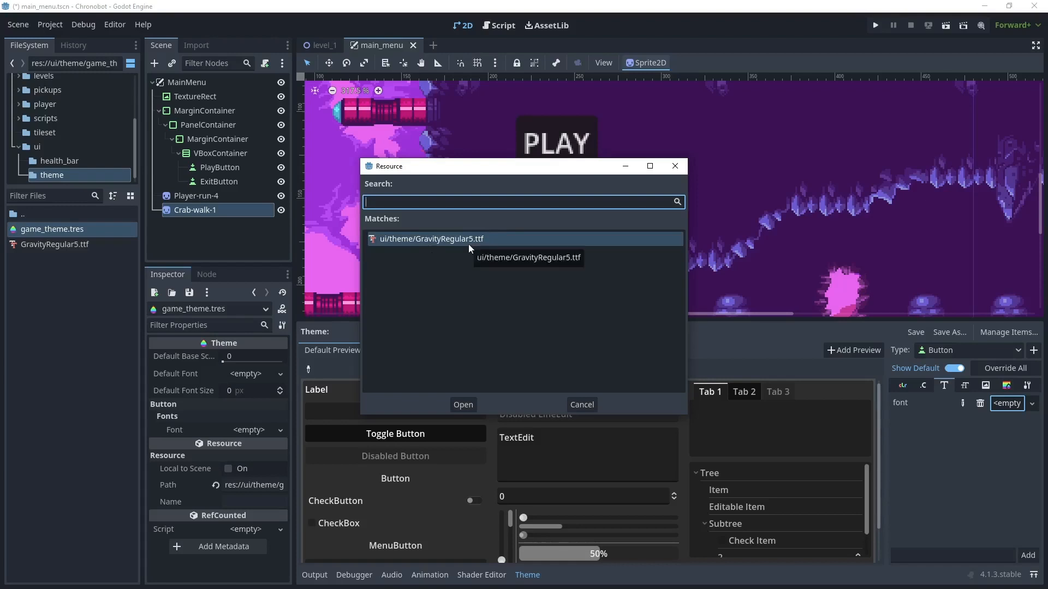
left_click(465, 404)
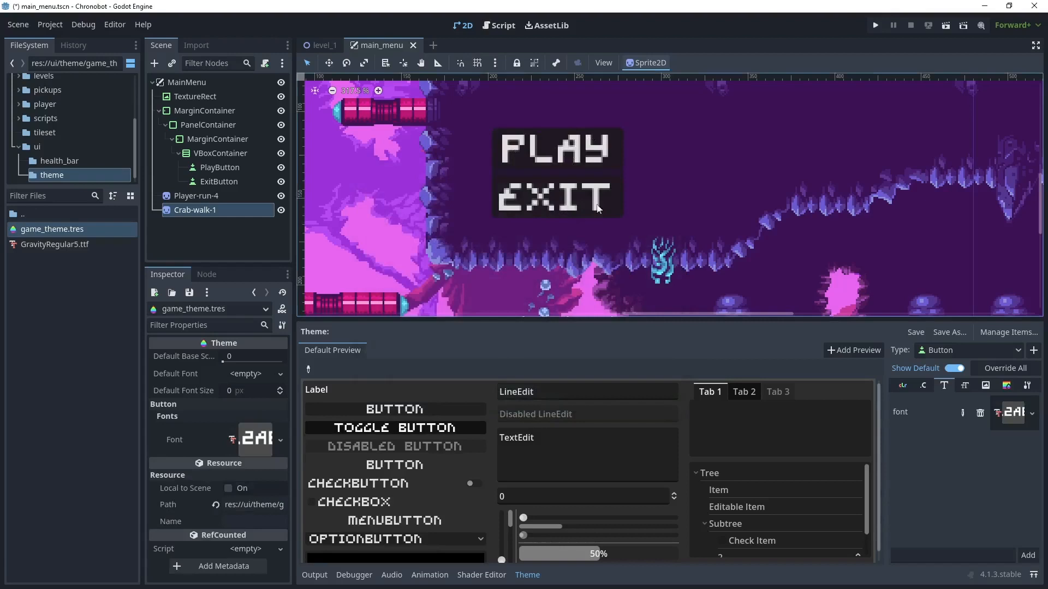
scroll(570, 194, "down", 3)
key("ctrl+s")
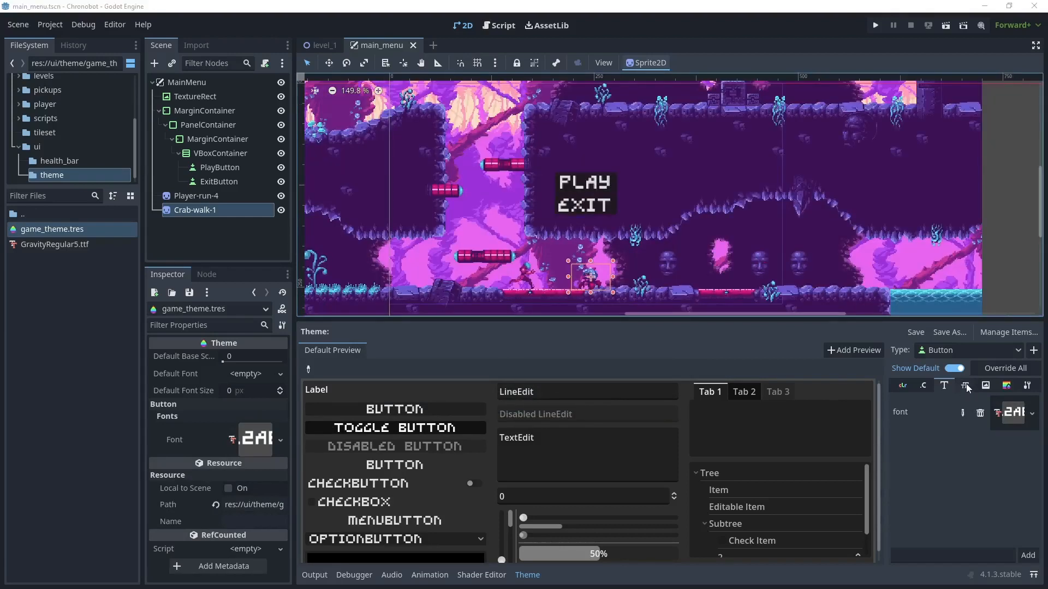
- Override the Button type's font size in the theme and set it to 10
left_click(964, 385)
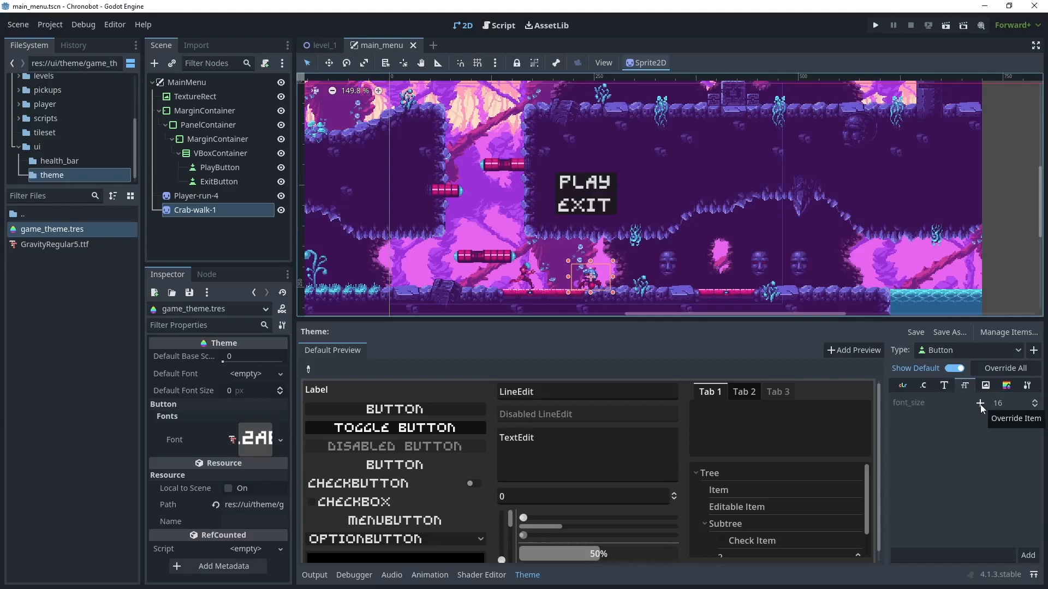
left_click(980, 404)
left_click(1007, 408)
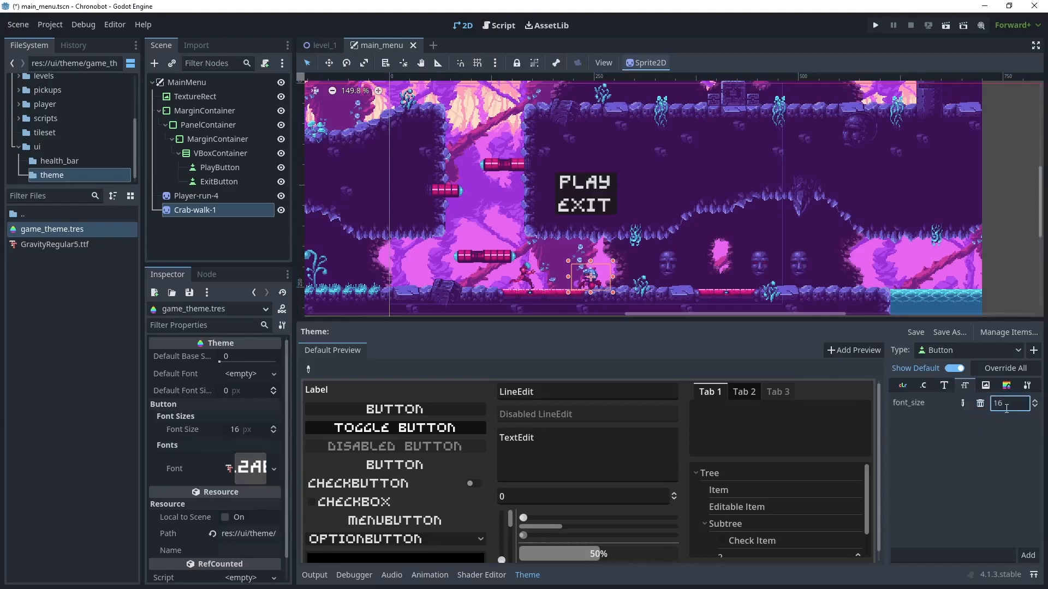
left_click(1036, 410)
left_click(1036, 409)
left_click(1036, 410)
left_click(1036, 409)
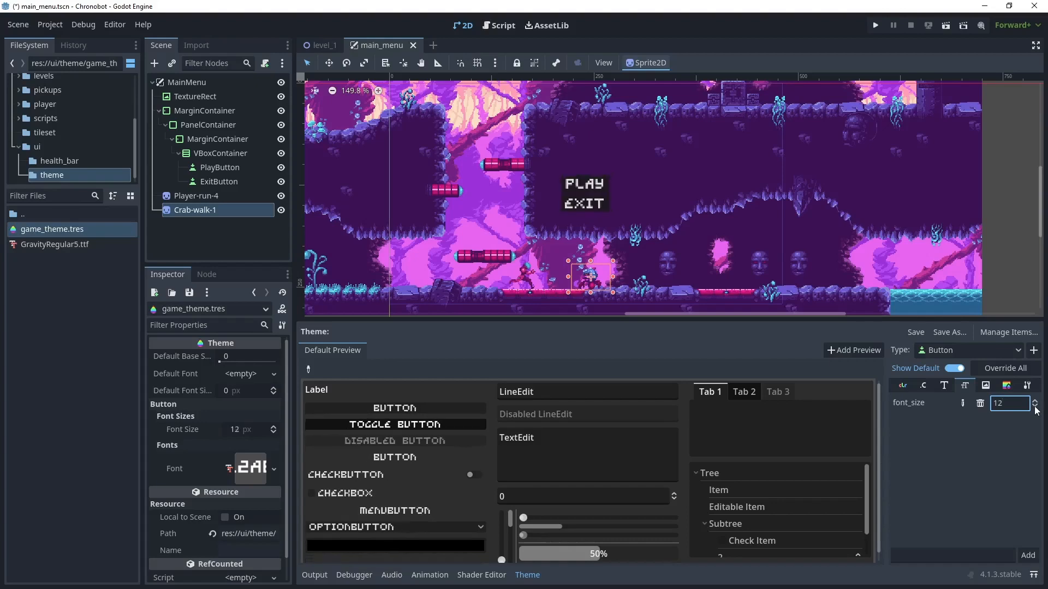
scroll(586, 210, "up", 5)
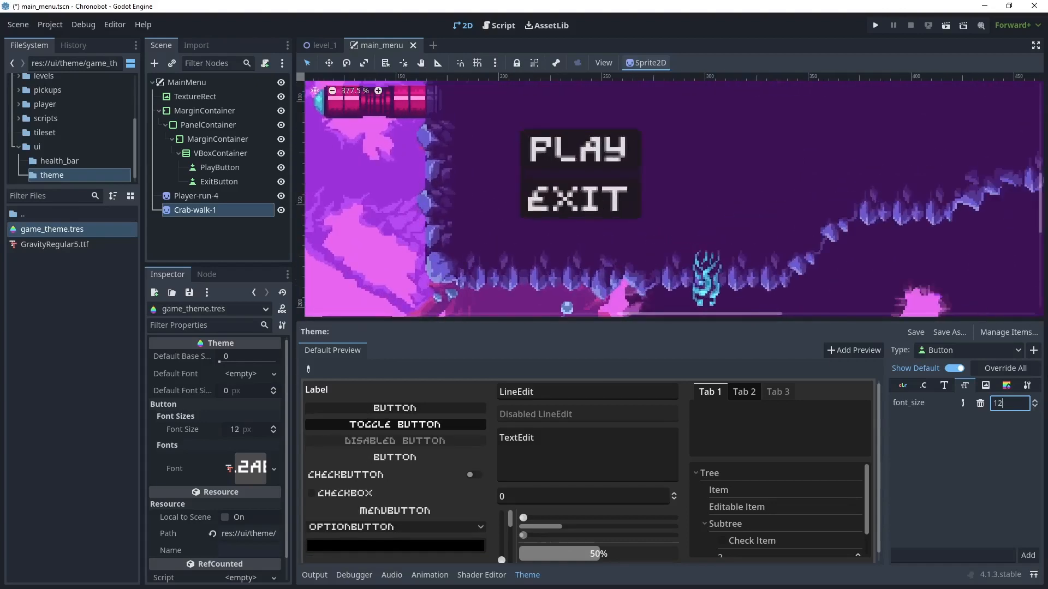
left_click(1036, 410)
left_click(1036, 410)
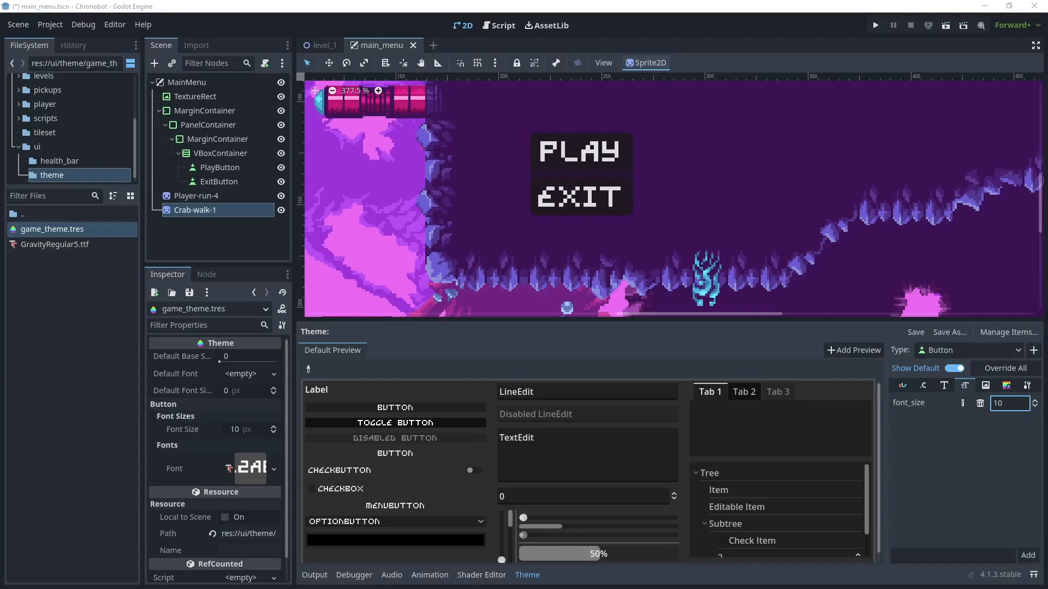
- Add the MarginContainer type to the theme, override its bottom, left, right and top margins, and set each to 10
left_click(1034, 352)
type("margin")
key("Return")
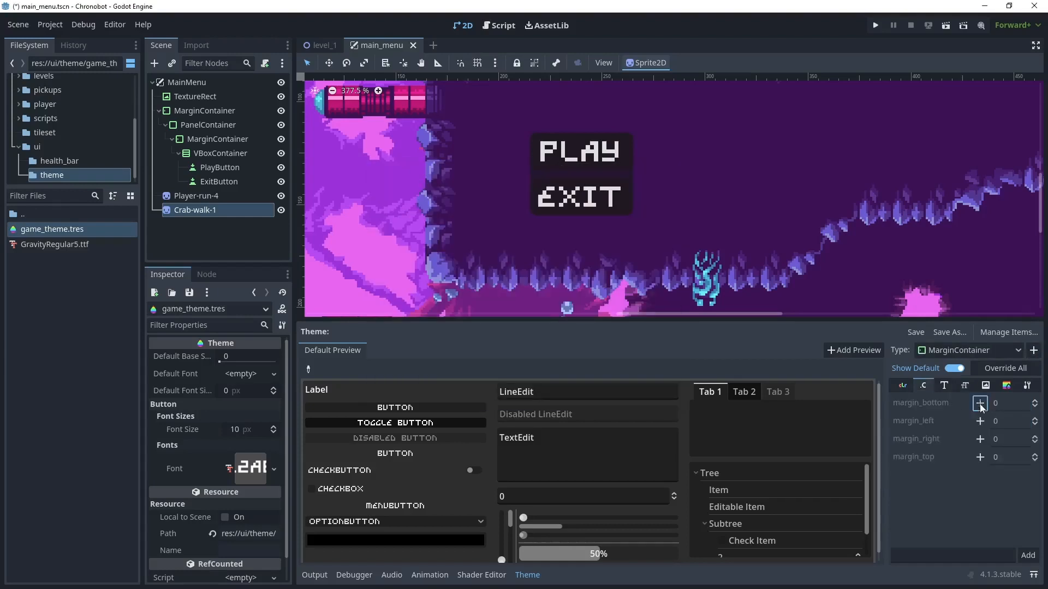
left_click(981, 407)
left_click(980, 423)
left_click(981, 439)
left_click(980, 458)
left_click_drag(1007, 405, 992, 422)
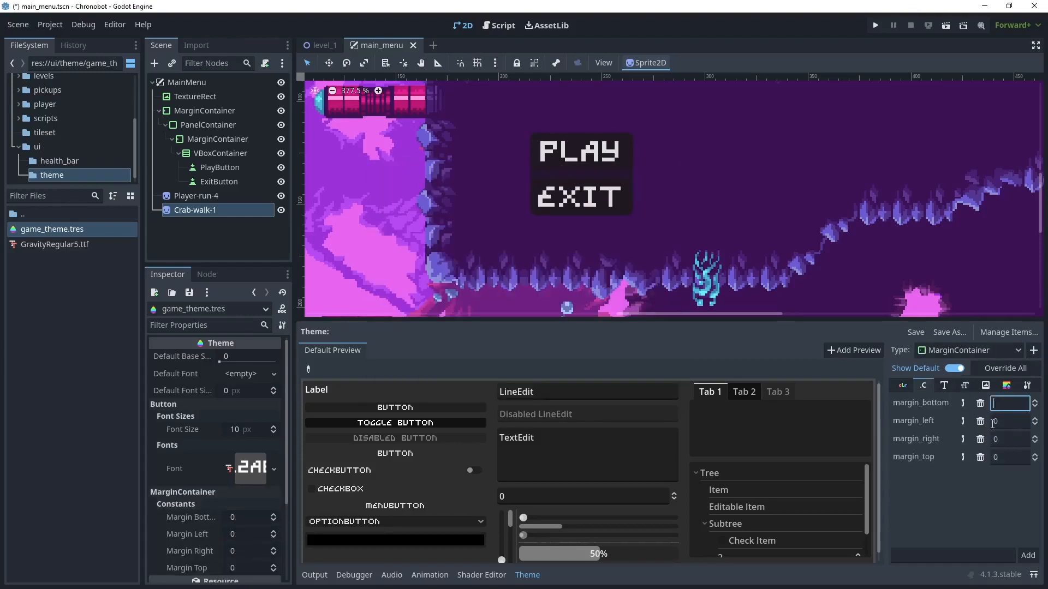
type("10")
key("Return")
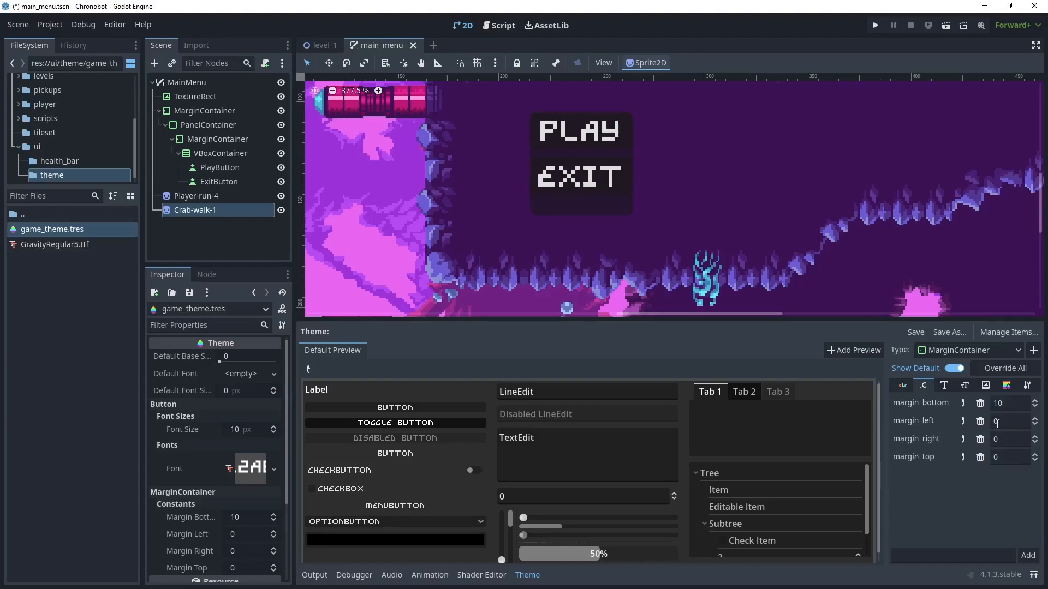
left_click(1003, 422)
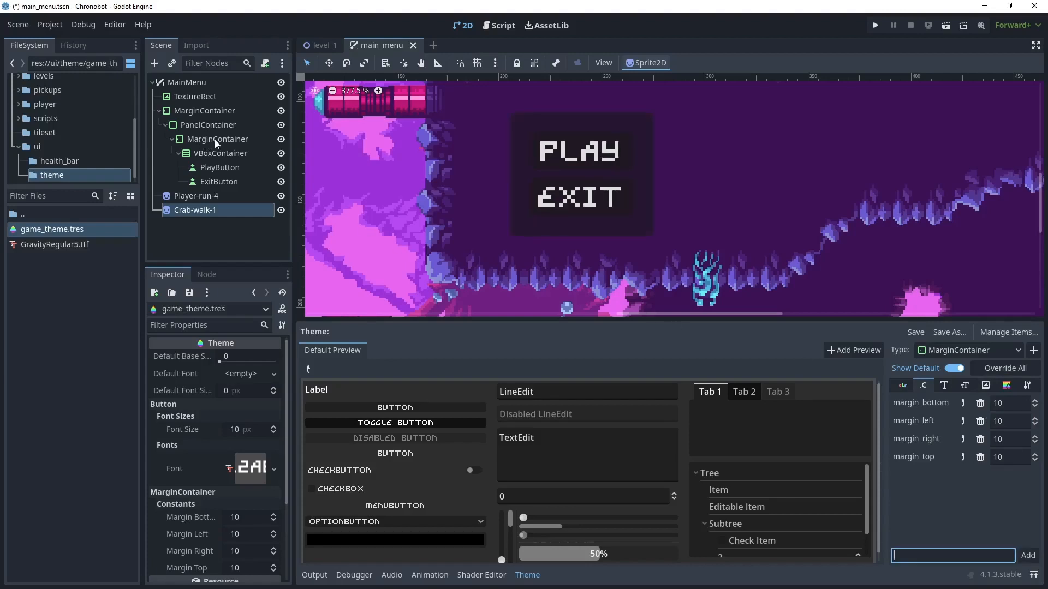
- Enable theme overrides for the left, top, right and bottom margins on the MarginContainer inside the PanelContainer
left_click(214, 139)
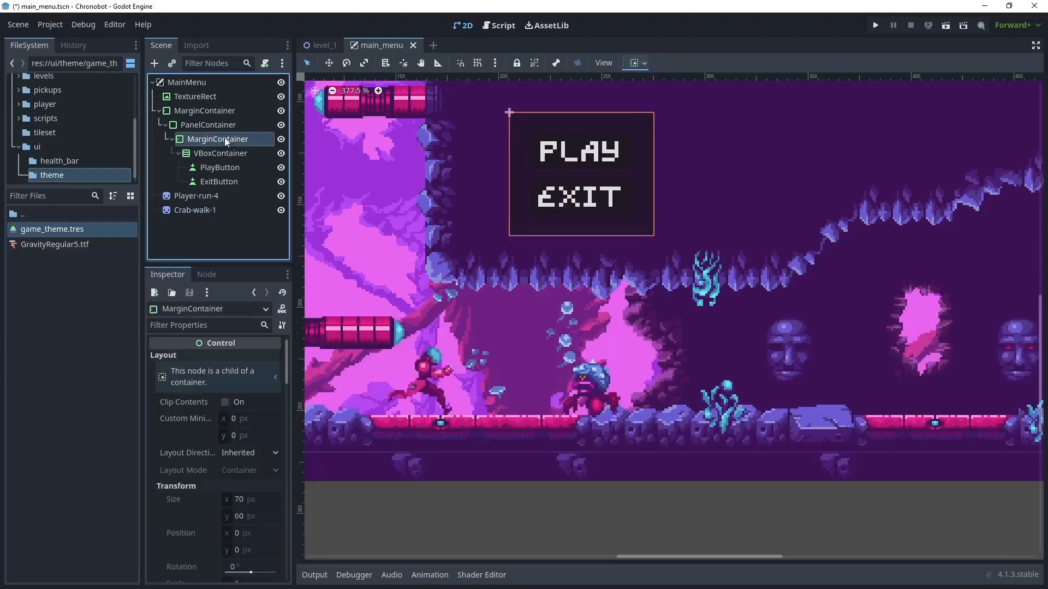
scroll(219, 478, "down", 10)
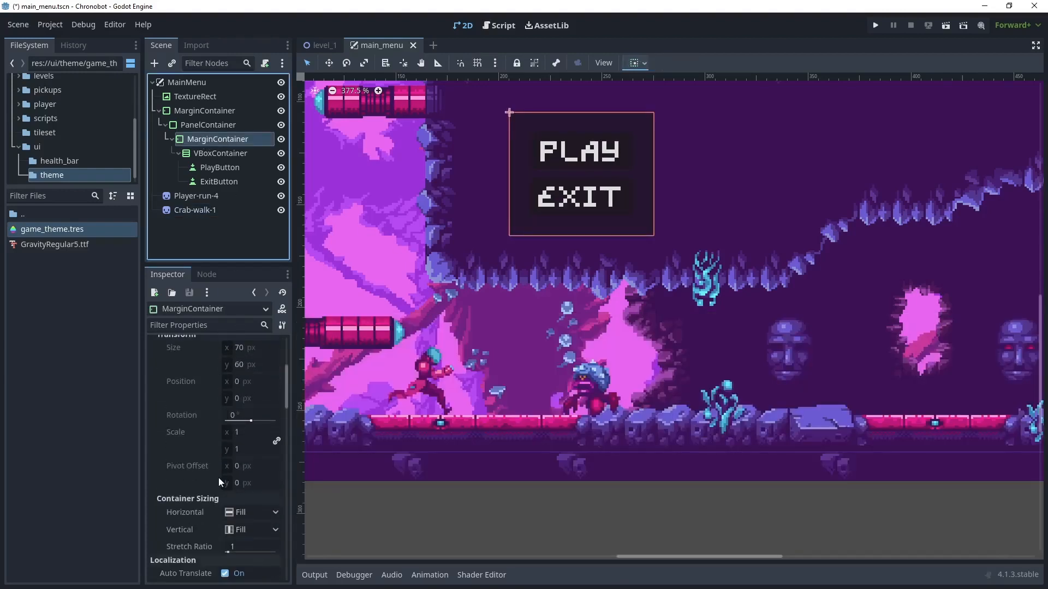
scroll(219, 470, "down", 5)
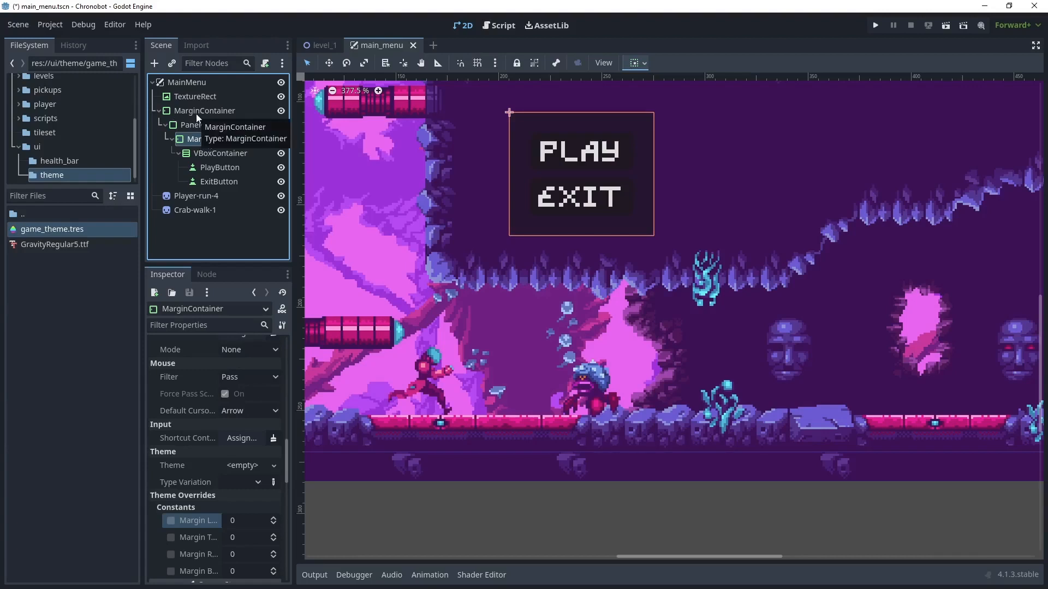
scroll(151, 377, "down", 3)
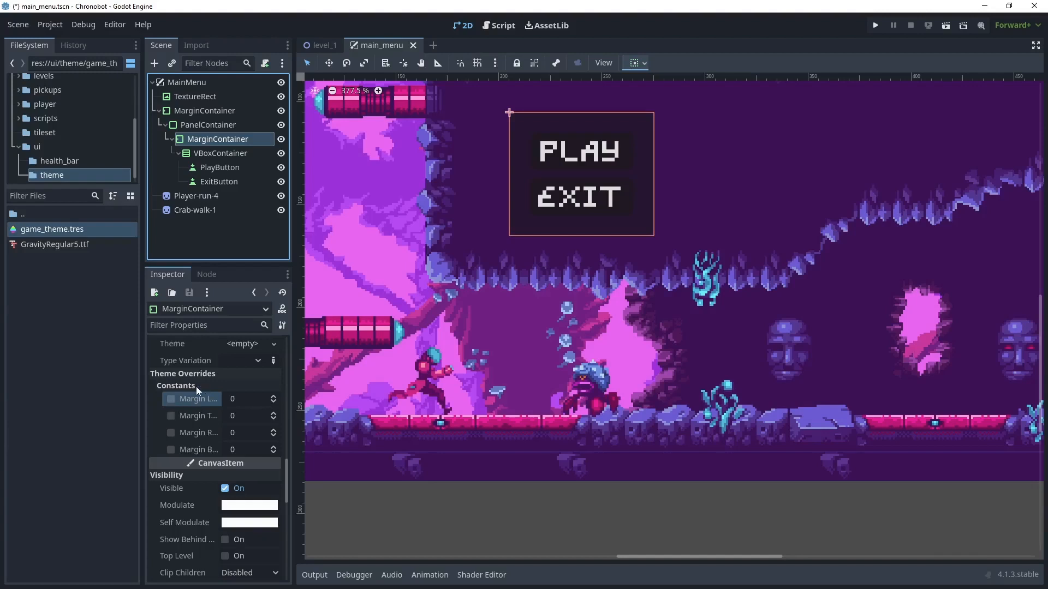
left_click(172, 400)
left_click(174, 417)
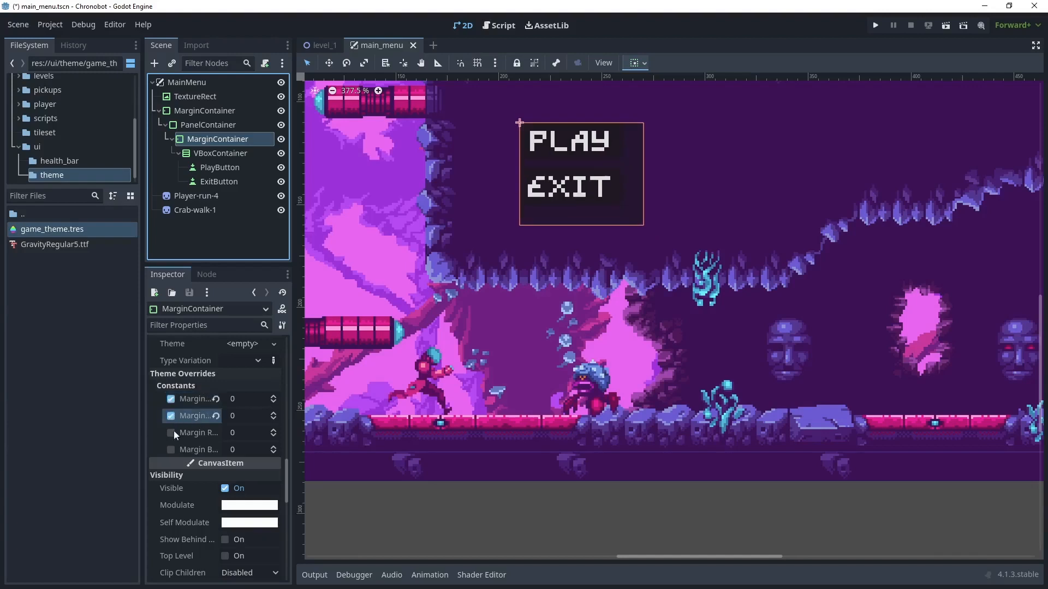
left_click(172, 433)
left_click(172, 449)
- Set the inner MarginContainer's margin overrides to 15 left, 10 top, 15 right and 10 bottom
left_click(230, 403)
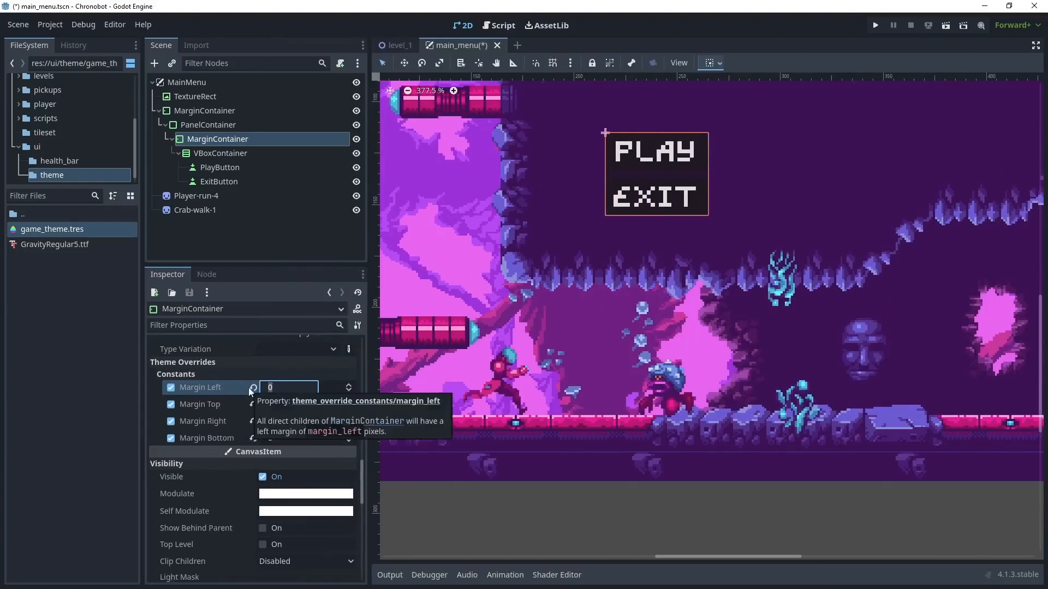
type("15")
left_click(294, 404)
type("10")
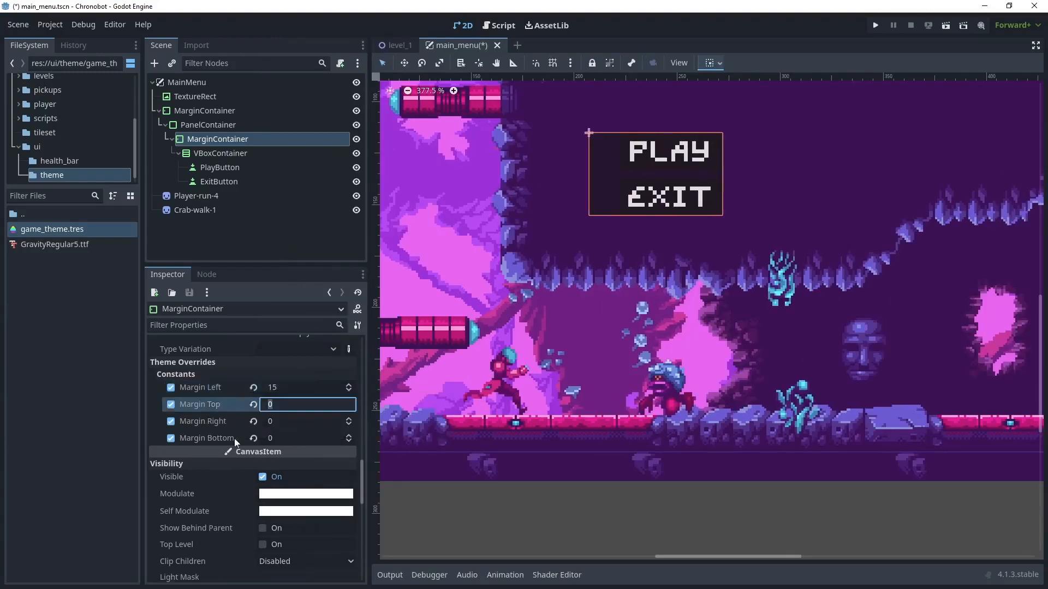
key("Tab")
type("15")
key("Tab")
type("10")
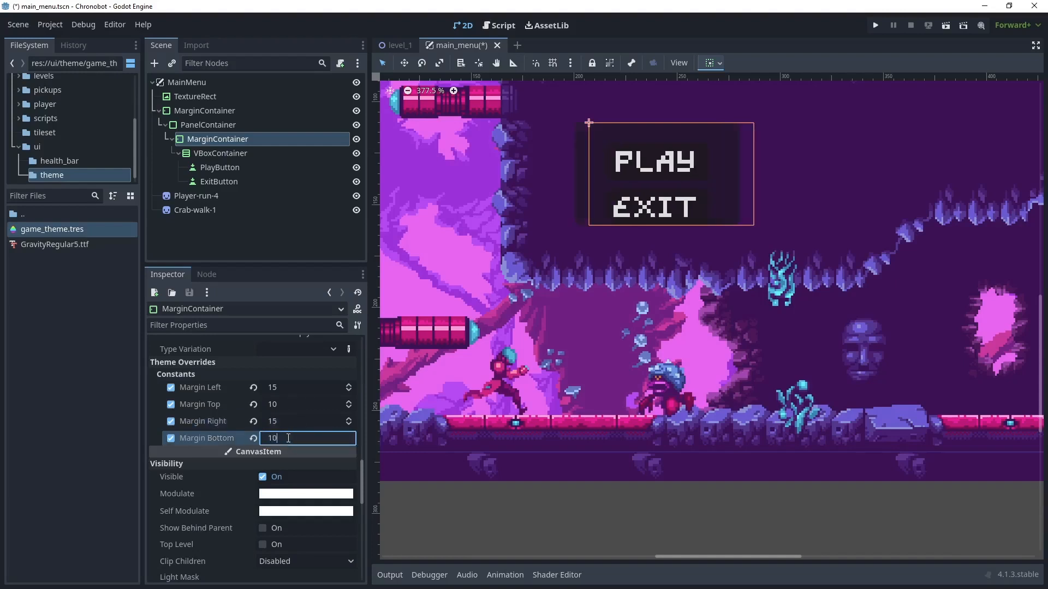
- Add the PanelContainer type to the game_theme.tres theme and override its panel style with a new StyleBoxFlat
key("Tab")
left_click(217, 126)
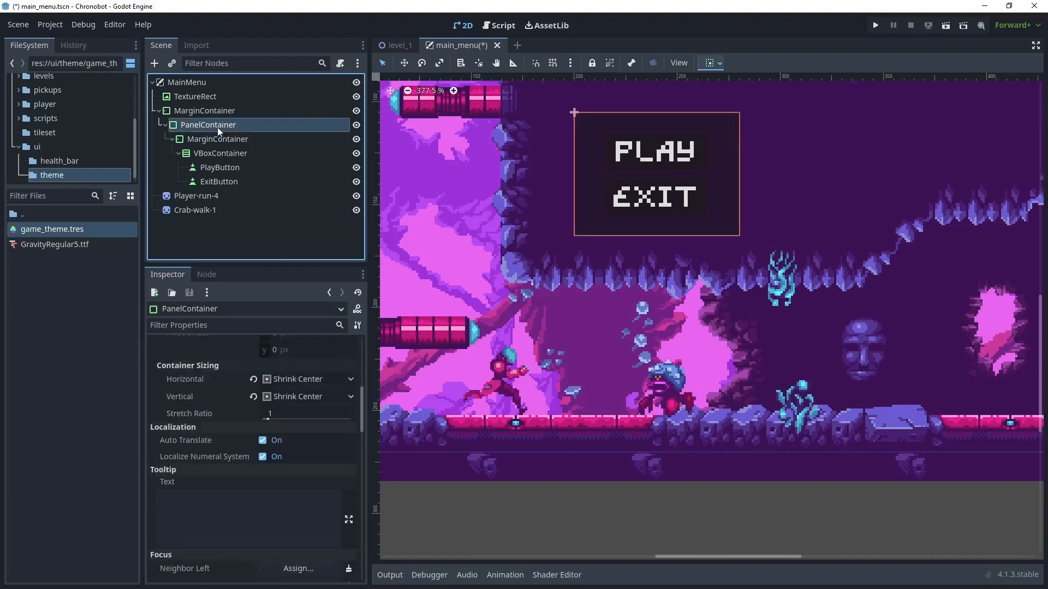
left_click_drag(364, 410, 364, 356)
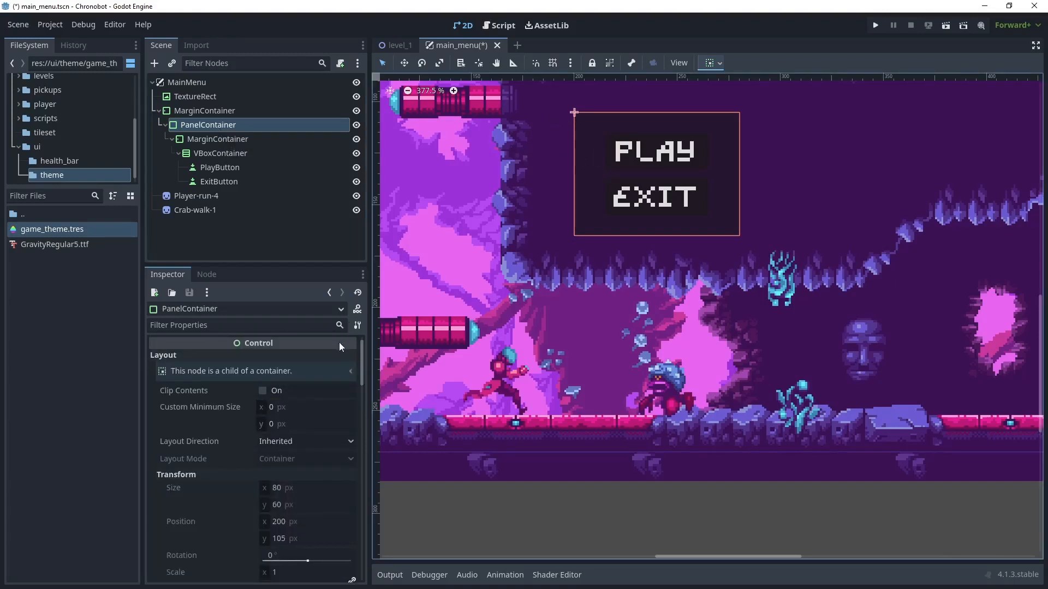
double_click(78, 230)
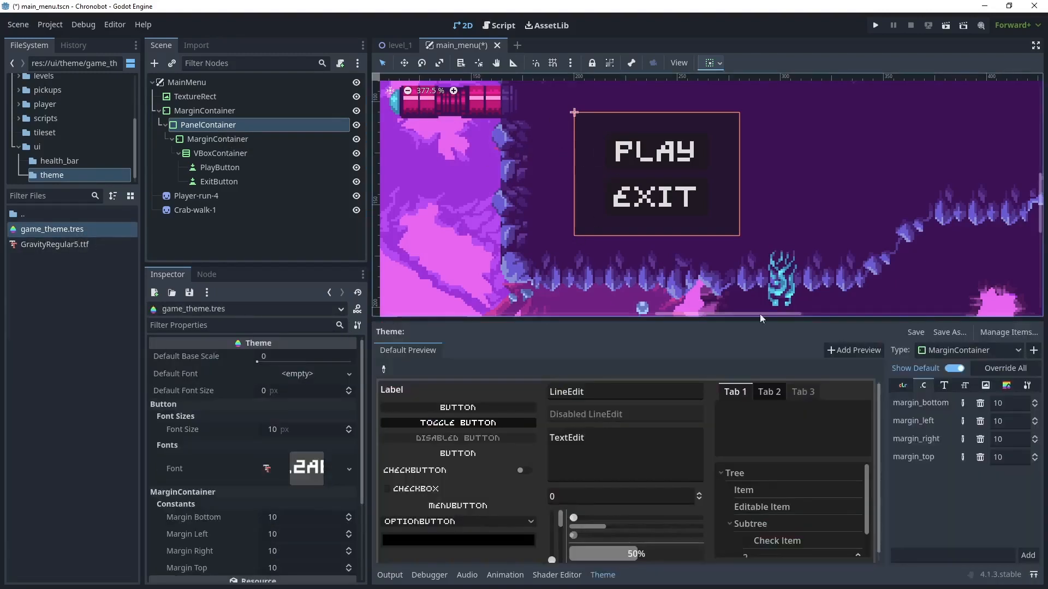
left_click(1034, 350)
type("panel")
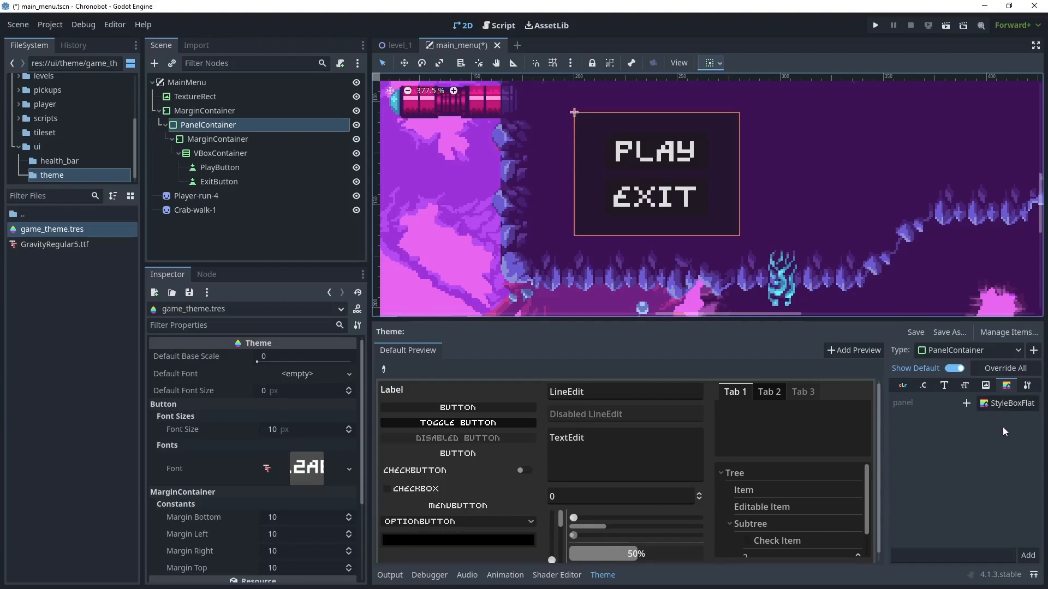
left_click(966, 403)
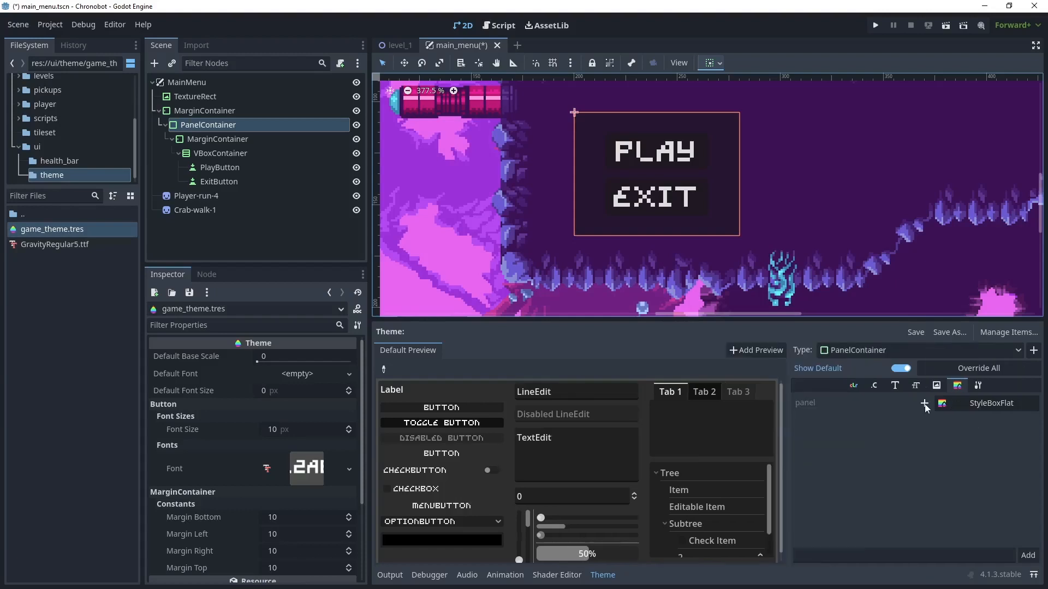
left_click(979, 403)
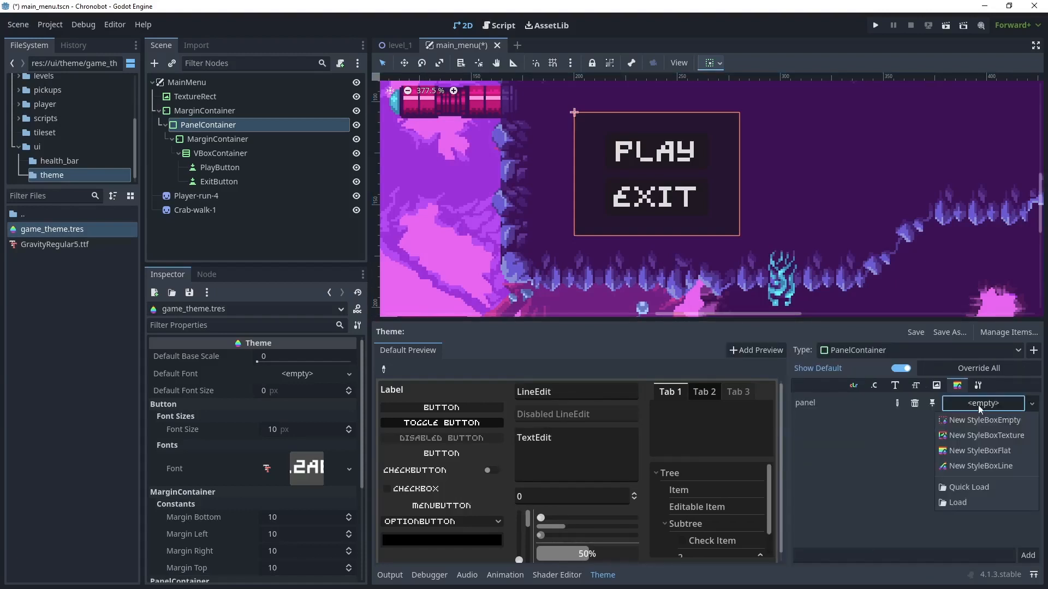
left_click(998, 451)
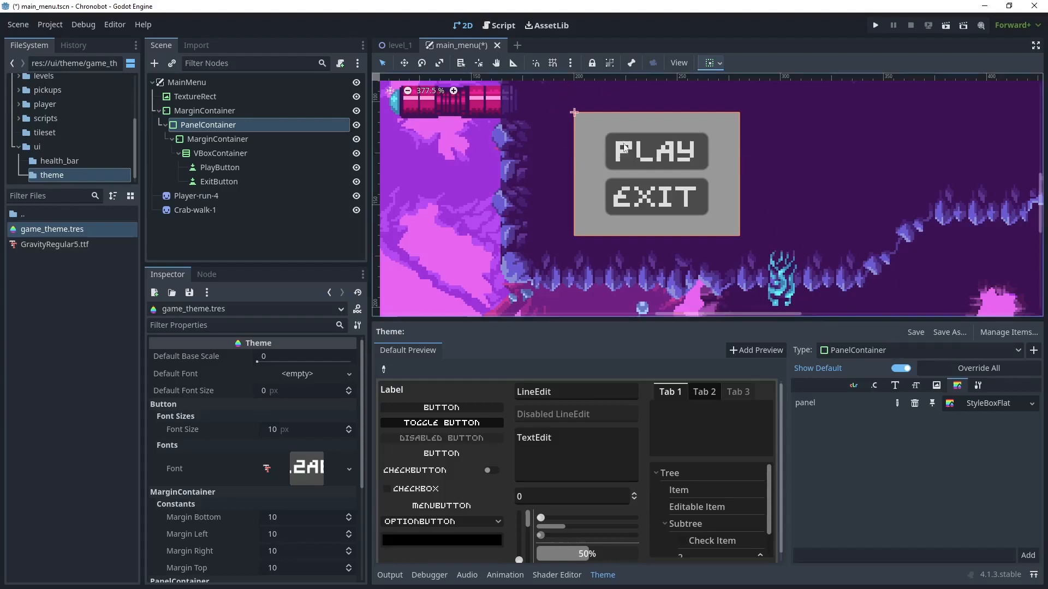
- Set the panel StyleBoxFlat's background to magenta bd067b sampled from the pink pipe, with its alpha lowered to 149
left_click(949, 404)
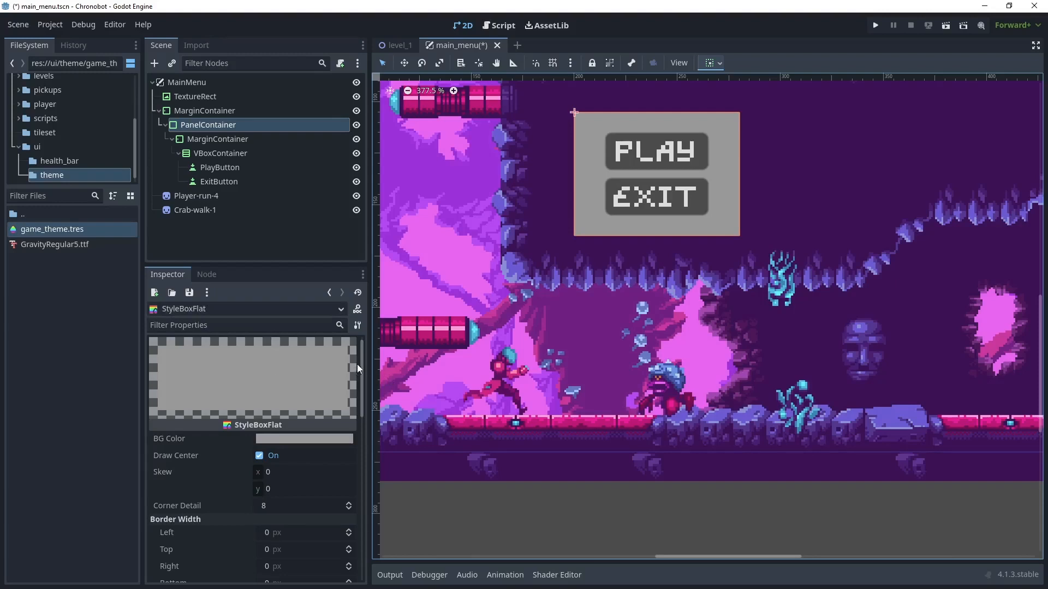
left_click(312, 442)
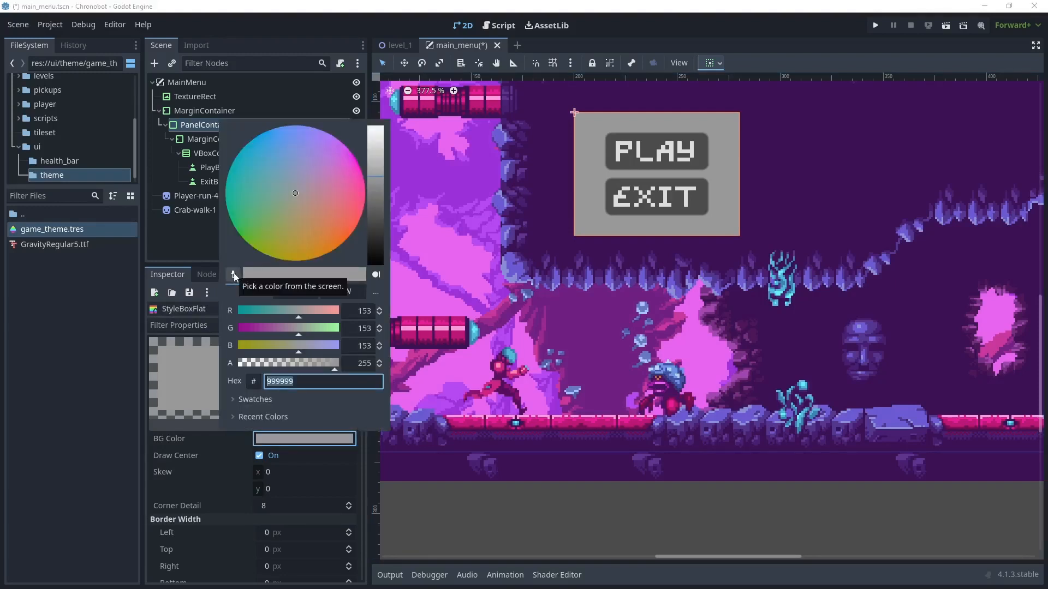
left_click(428, 322)
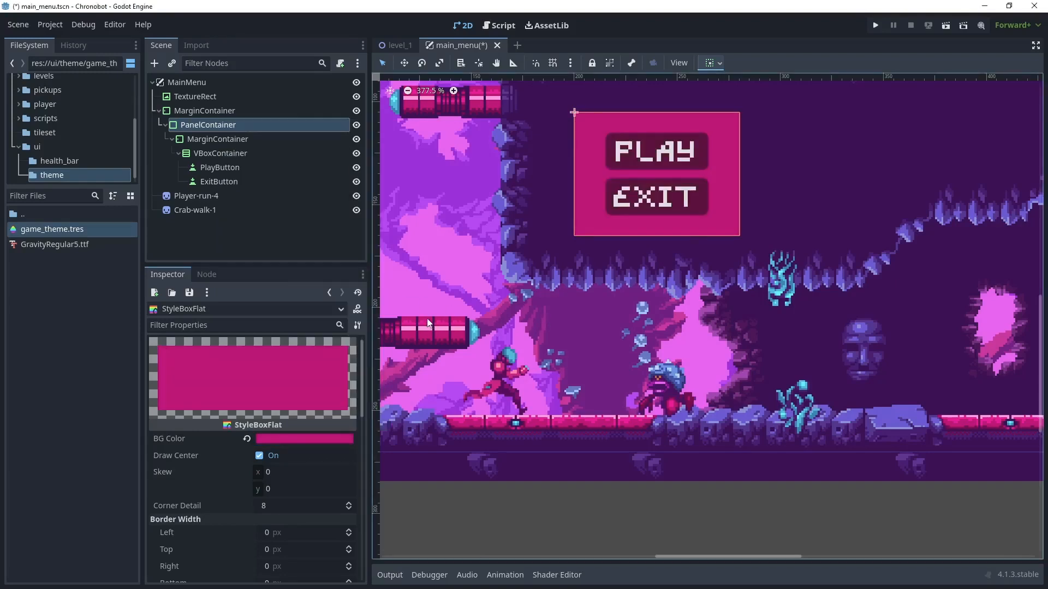
left_click(303, 439)
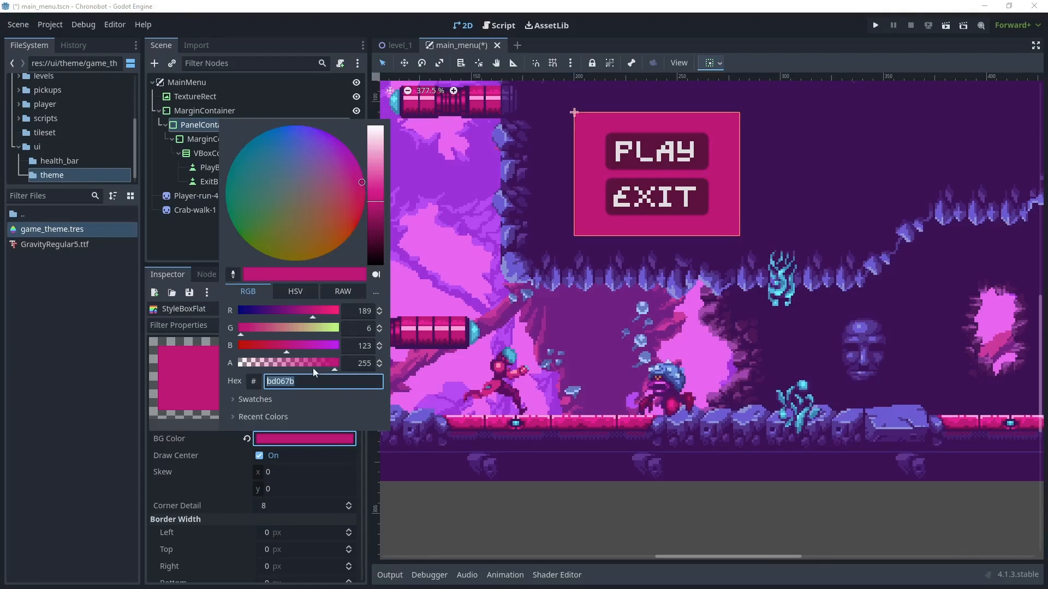
left_click_drag(313, 368, 296, 365)
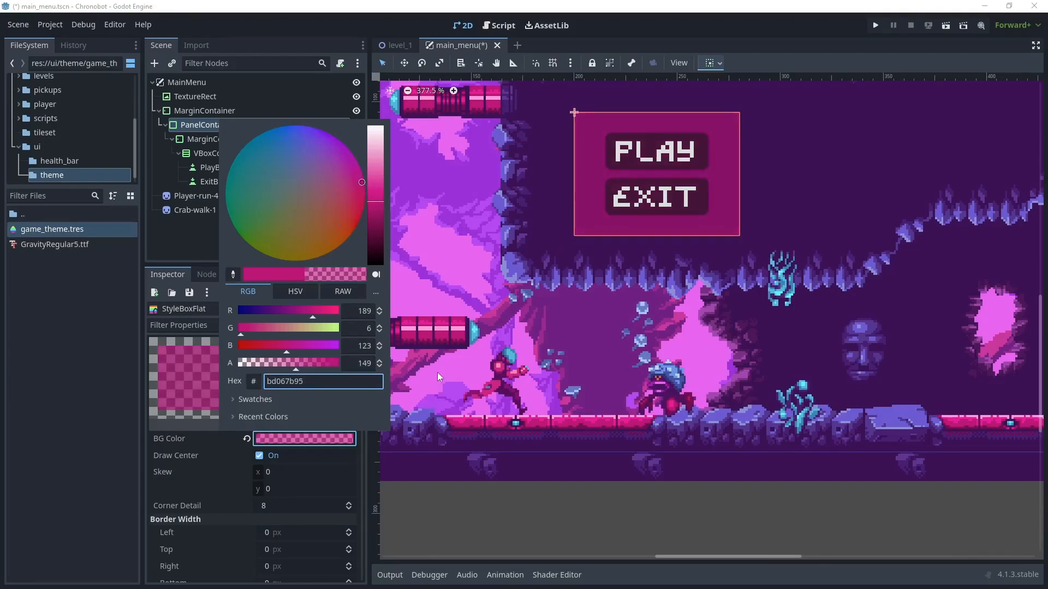
left_click(488, 300)
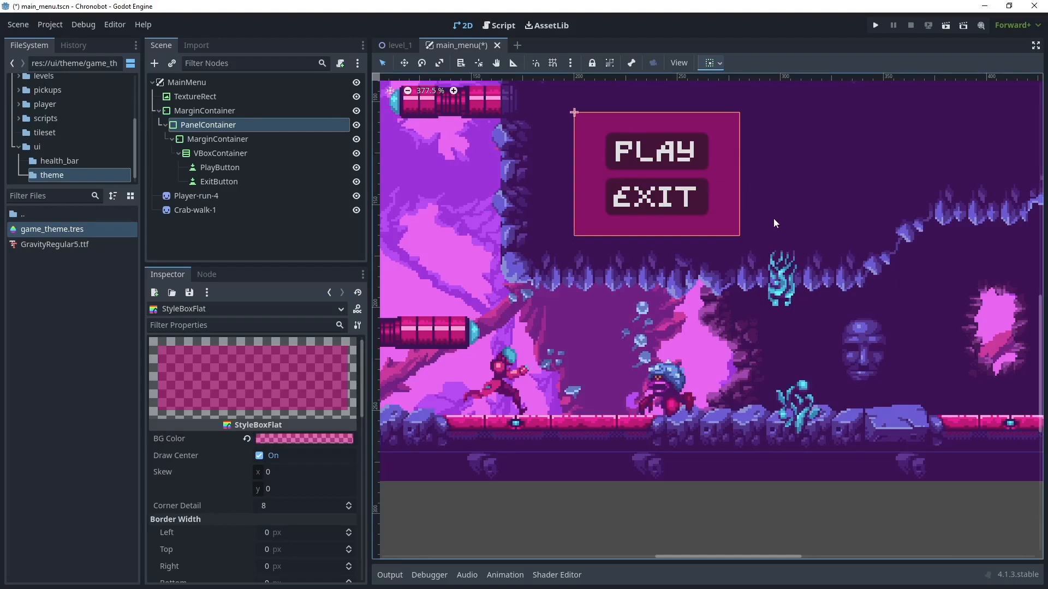
- Override the Button type's normal style in game_theme.tres with a new StyleBoxFlat
left_click(622, 170)
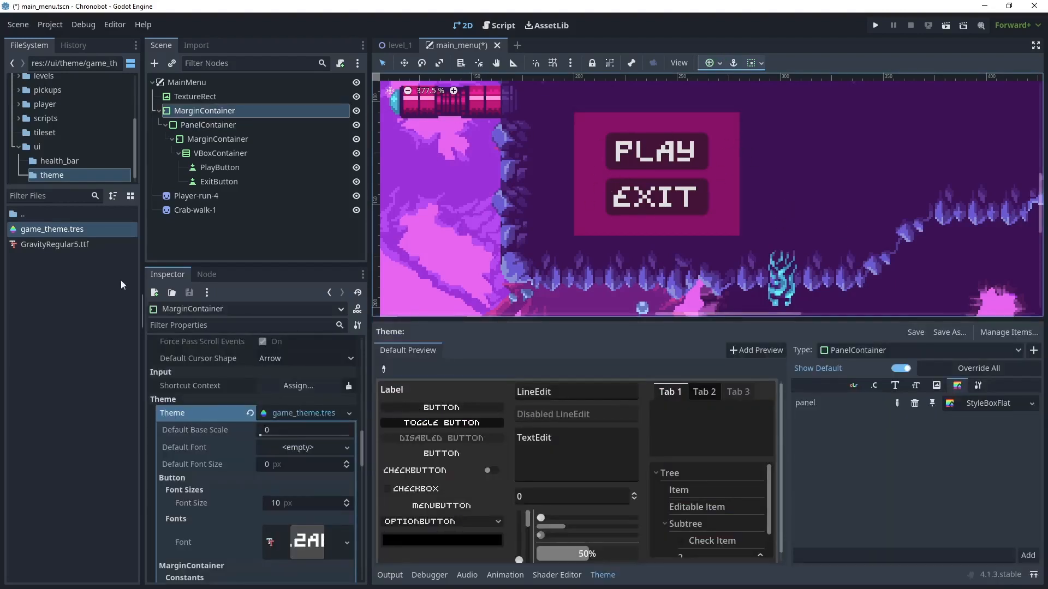
left_click(71, 229)
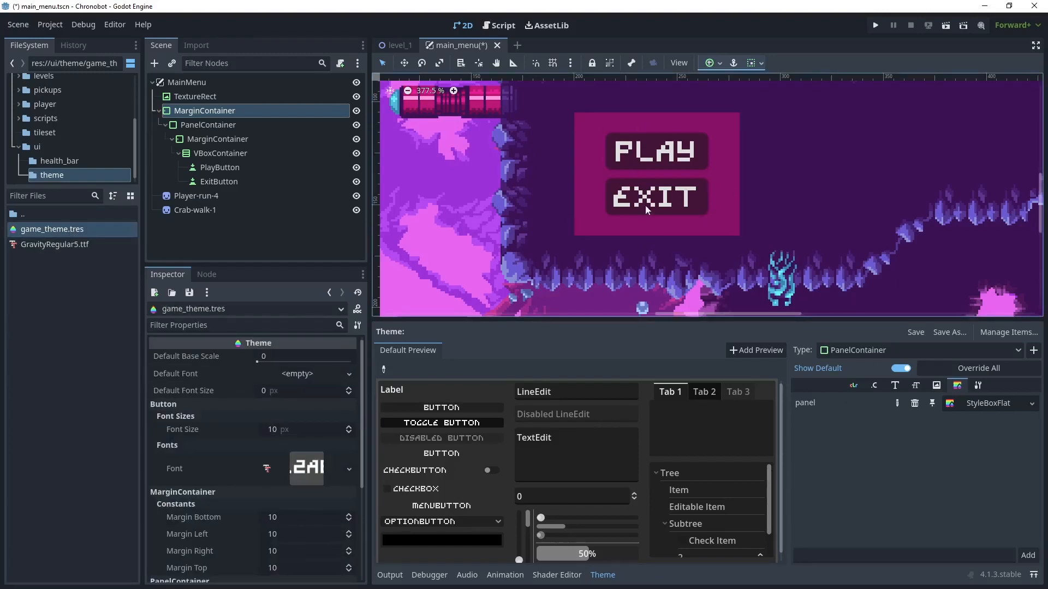
left_click(839, 349)
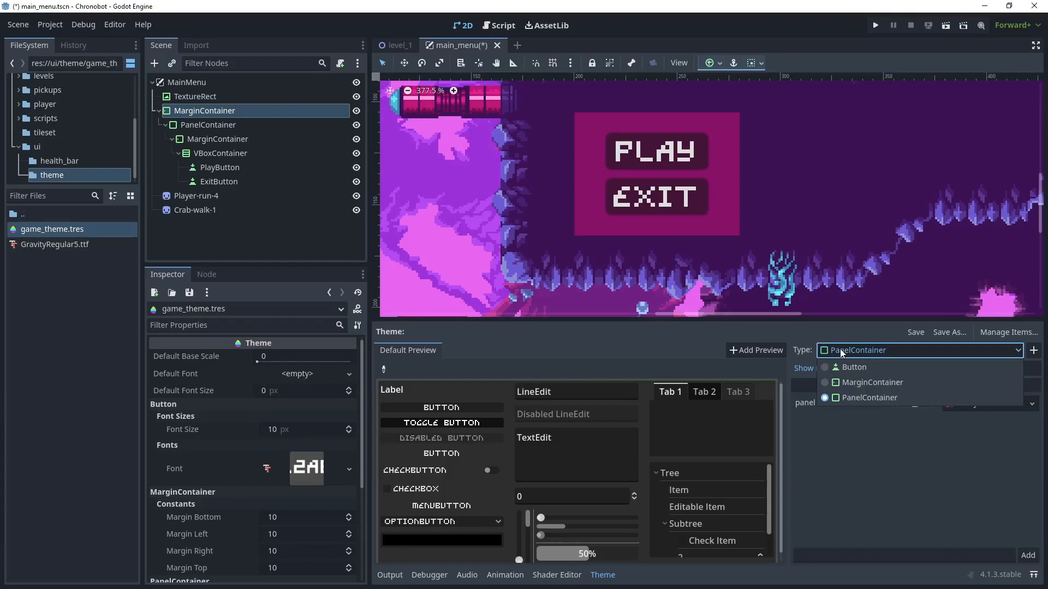
left_click(847, 367)
left_click(895, 385)
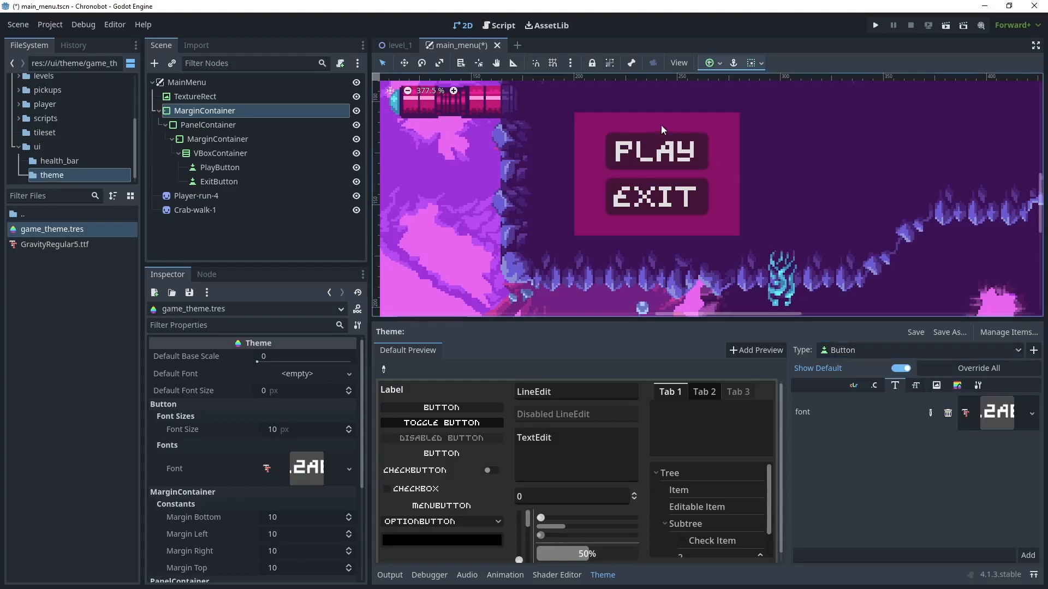
left_click(958, 385)
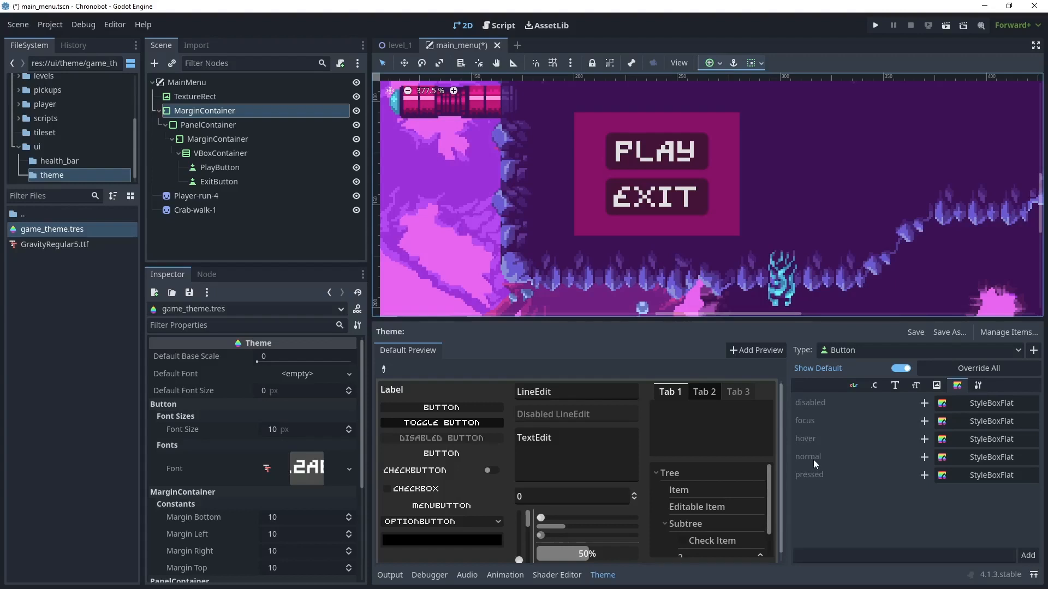
left_click(923, 457)
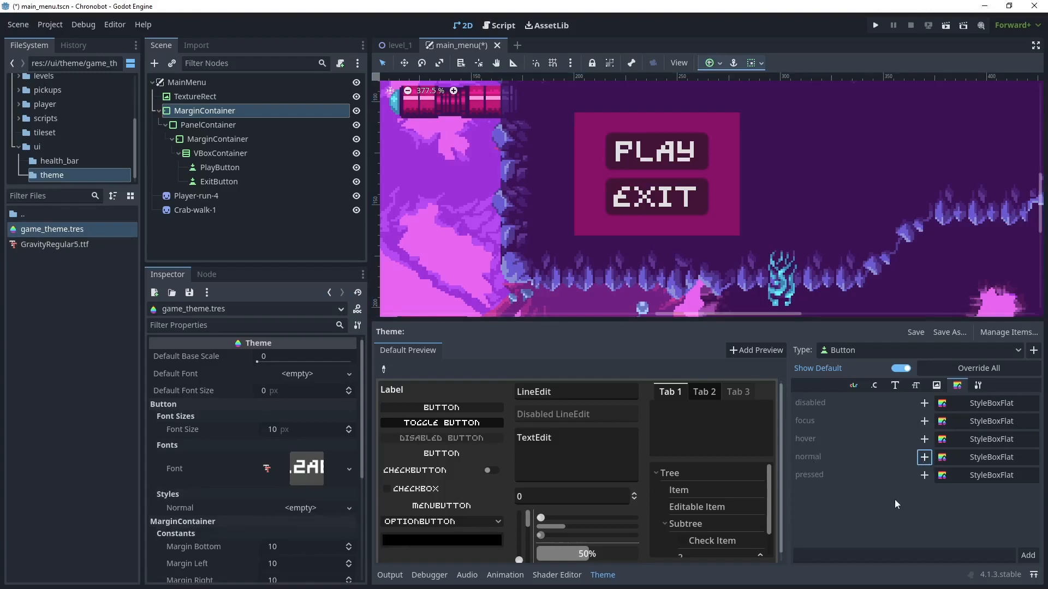
left_click(979, 457)
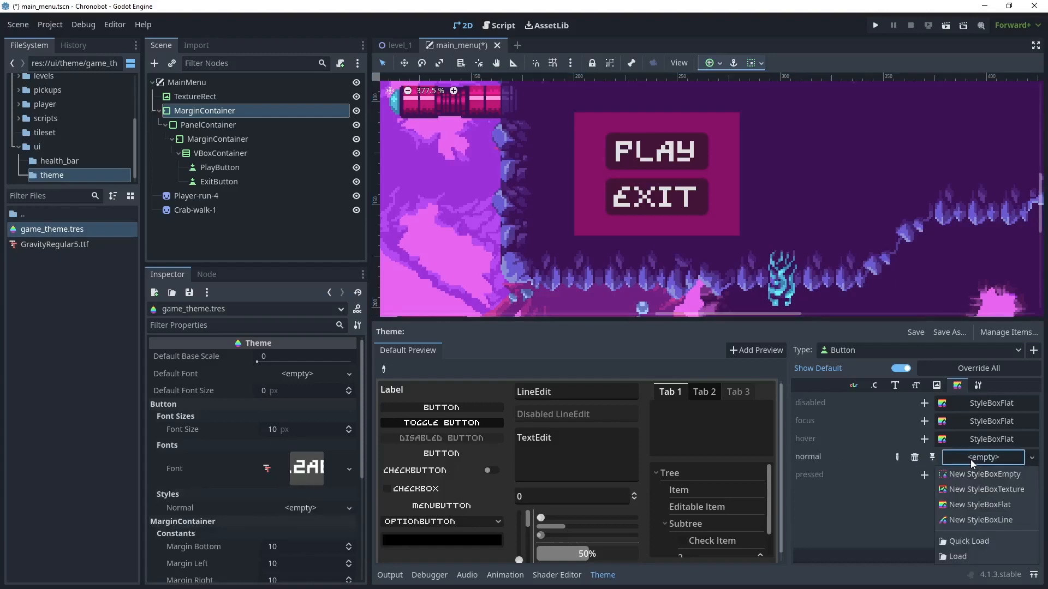
left_click(972, 505)
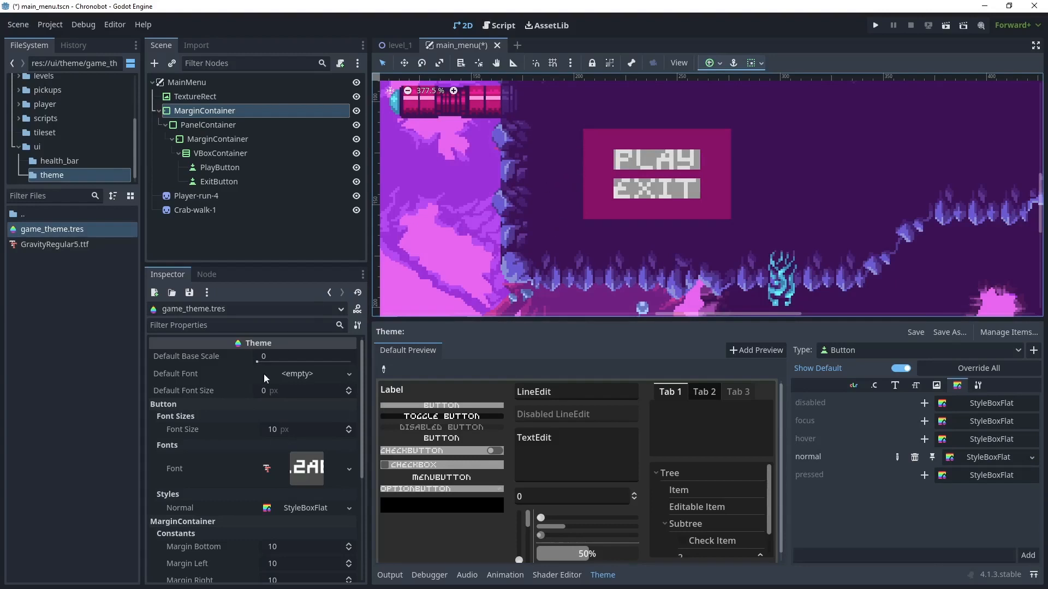
- Set the normal button style's background color to the blue-violet sampled from the cave spikes in the scene
left_click(950, 458)
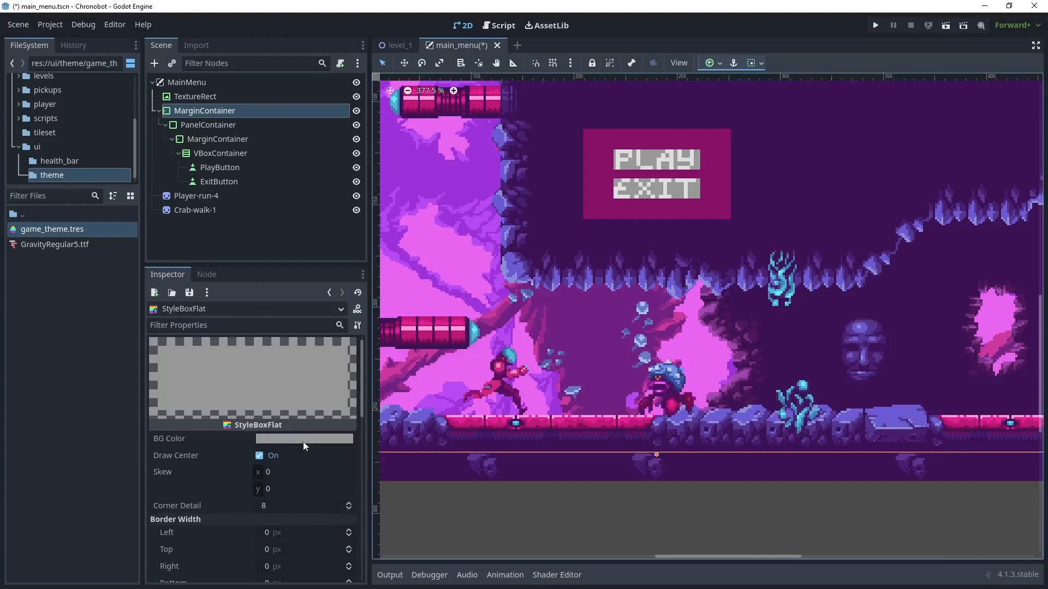
mouse_move(303, 440)
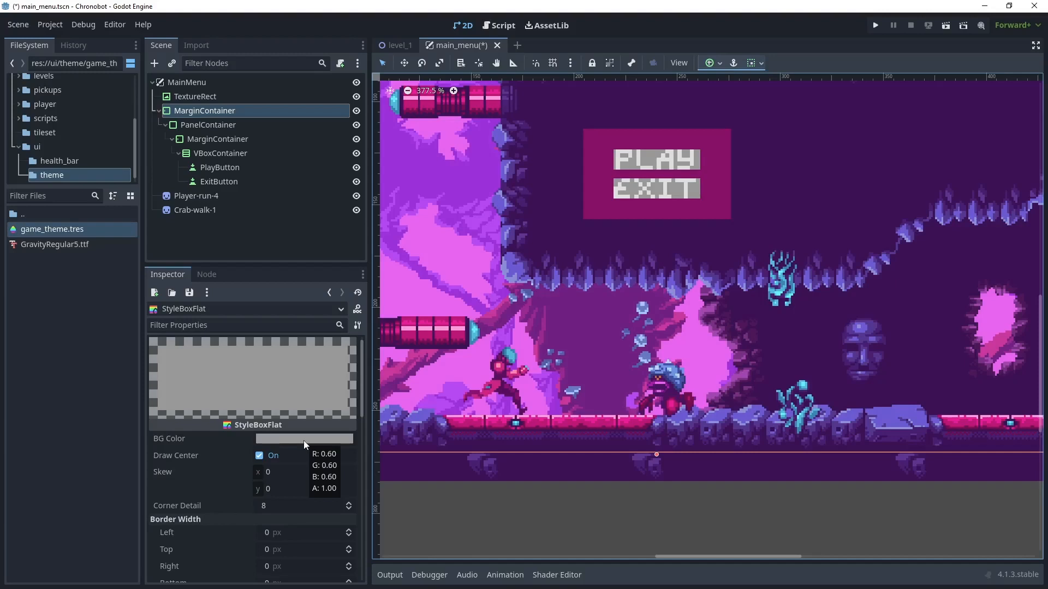
left_click(303, 441)
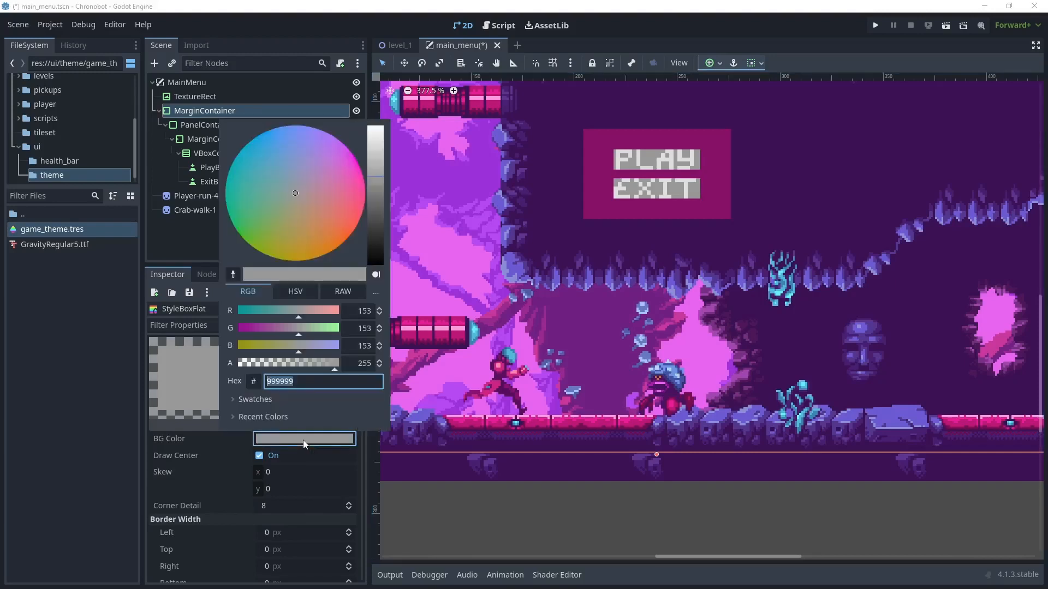
left_click(234, 274)
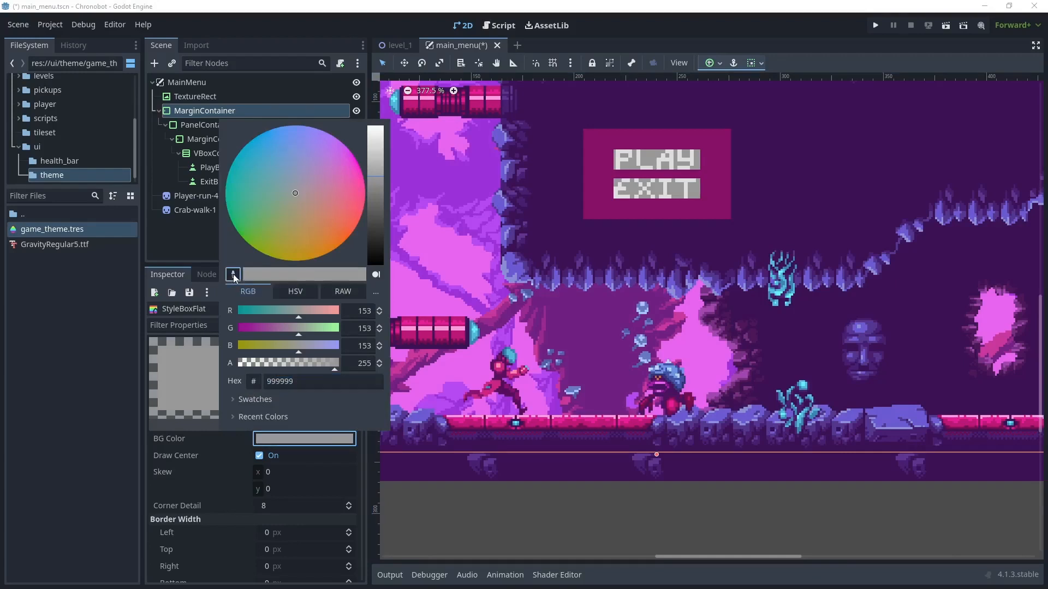
left_click(519, 270)
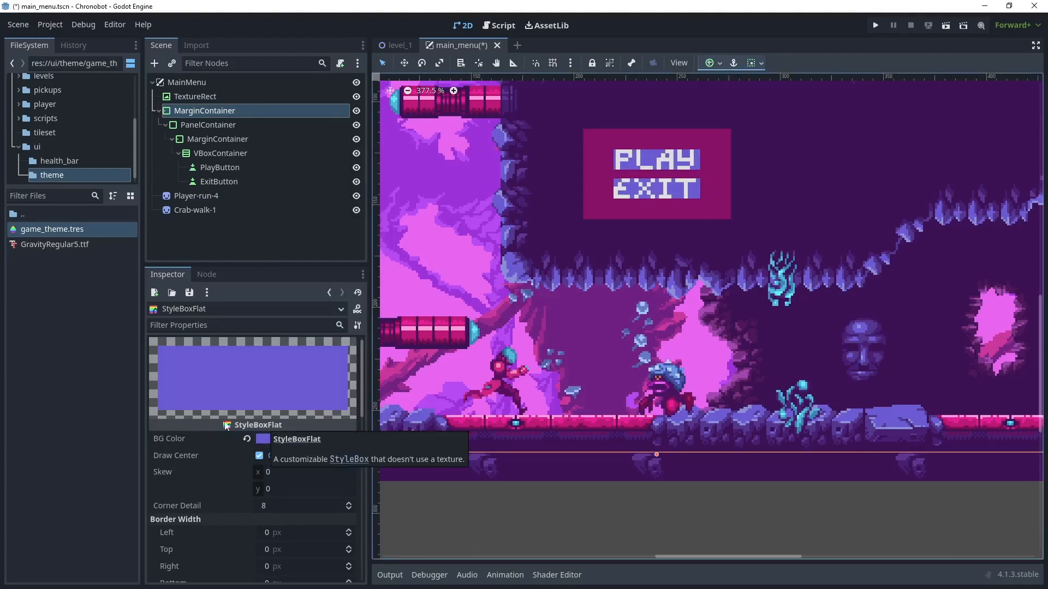
- Set the normal button style's left, top, right and bottom border widths to 1 px
scroll(225, 422, "down", 2)
scroll(225, 422, "down", 3)
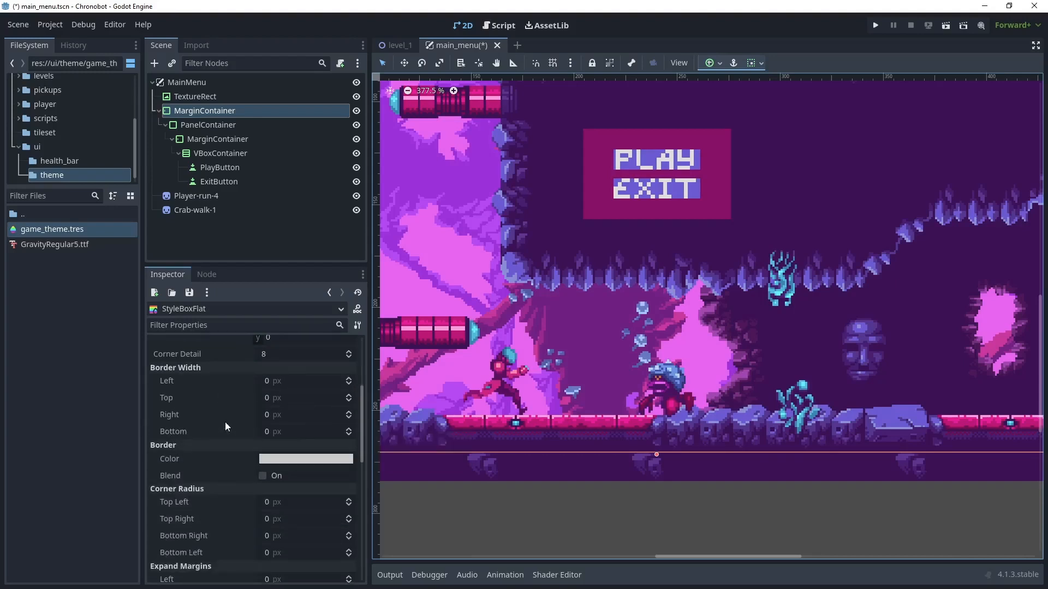
left_click(308, 381)
type("1")
key("Tab")
type("1")
key("Tab")
type("1")
key("Tab")
type("1")
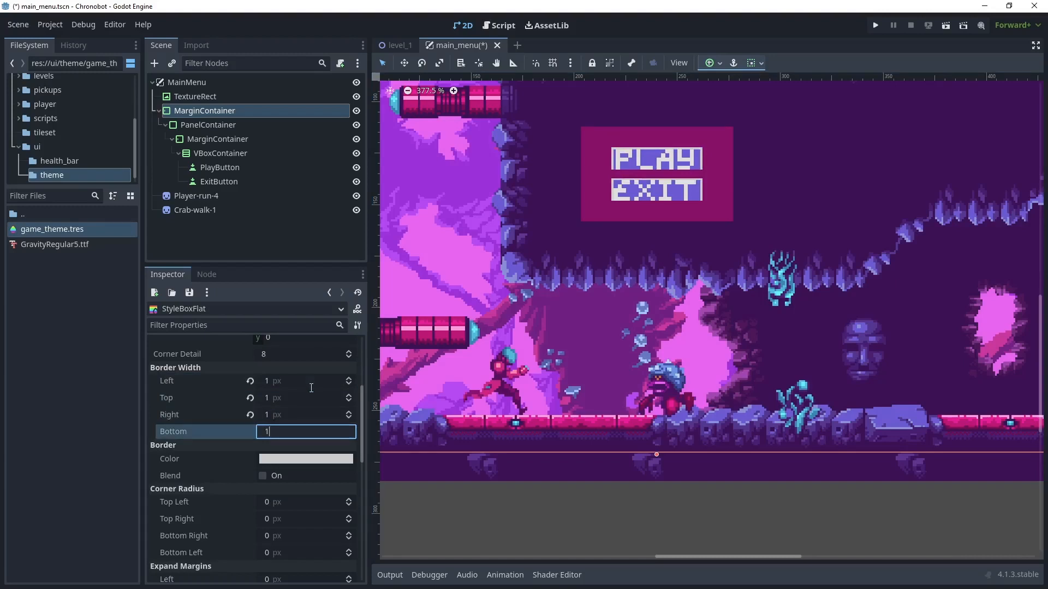
key("Tab")
- Set the normal button style's border color to dark purple 3b1158 sampled from the cave background
left_click(292, 464)
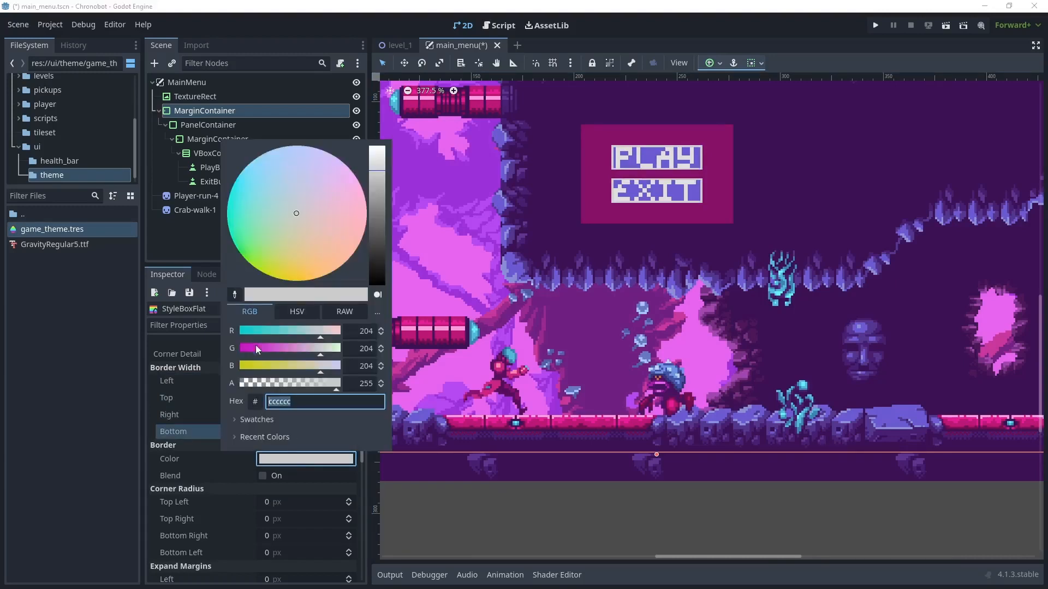
left_click(235, 295)
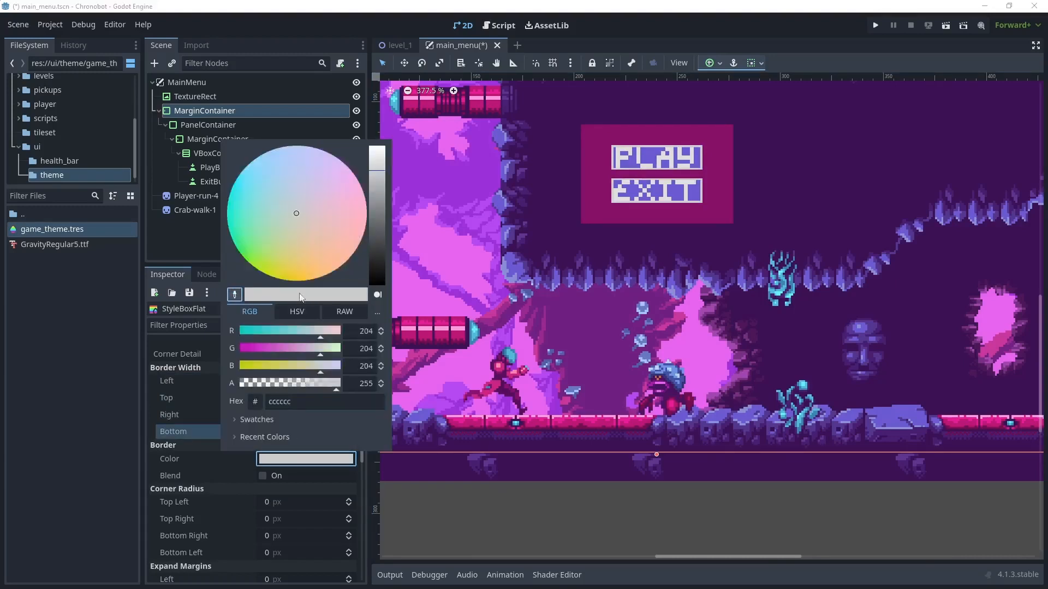
left_click(551, 202)
- Set the normal button style's left, top, right and bottom content margins to 5 px
scroll(287, 445, "down", 5)
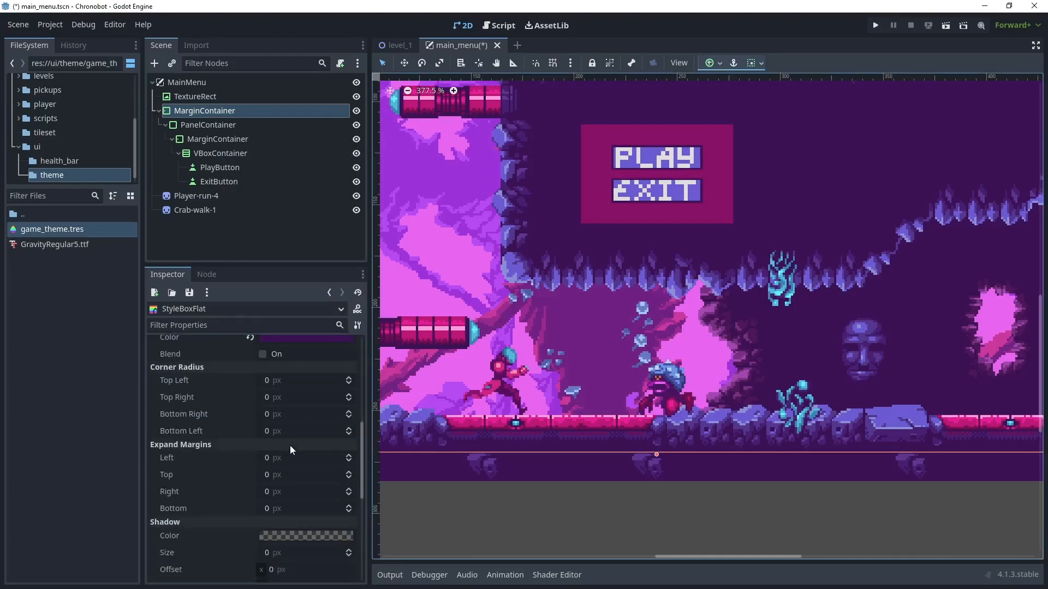
scroll(292, 444, "down", 5)
left_click(275, 406)
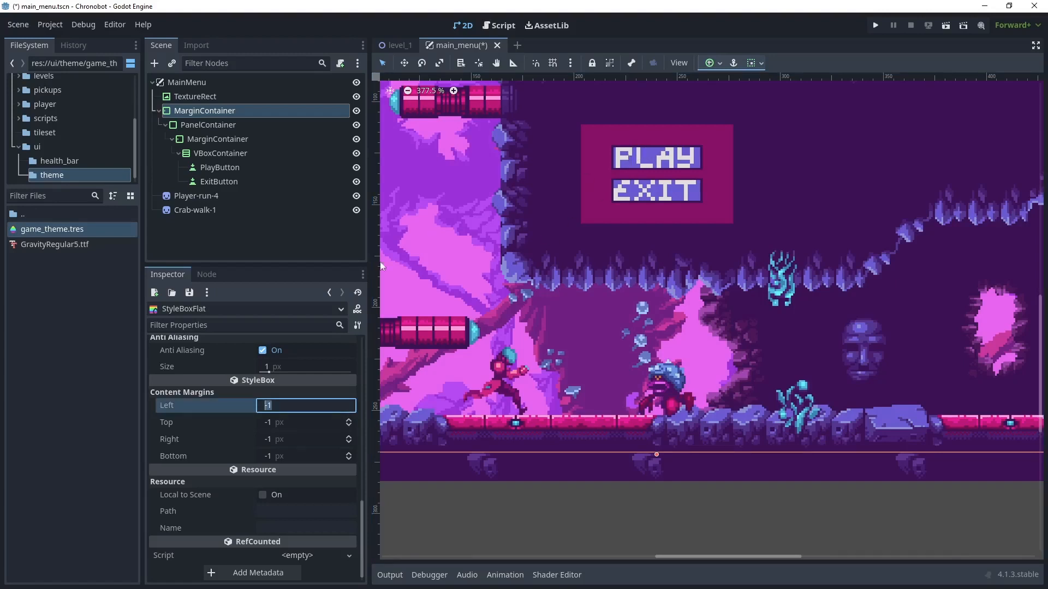
left_click(277, 405)
key("BackSpace")
key("BackSpace")
type("5")
key("Tab")
type("5")
key("Tab")
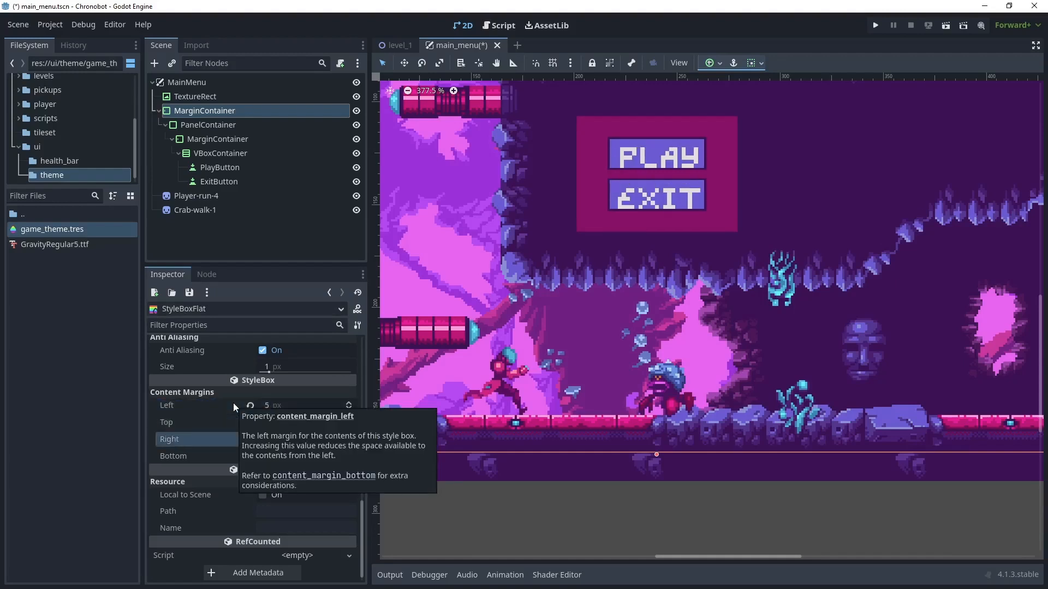
type("5")
key("Tab")
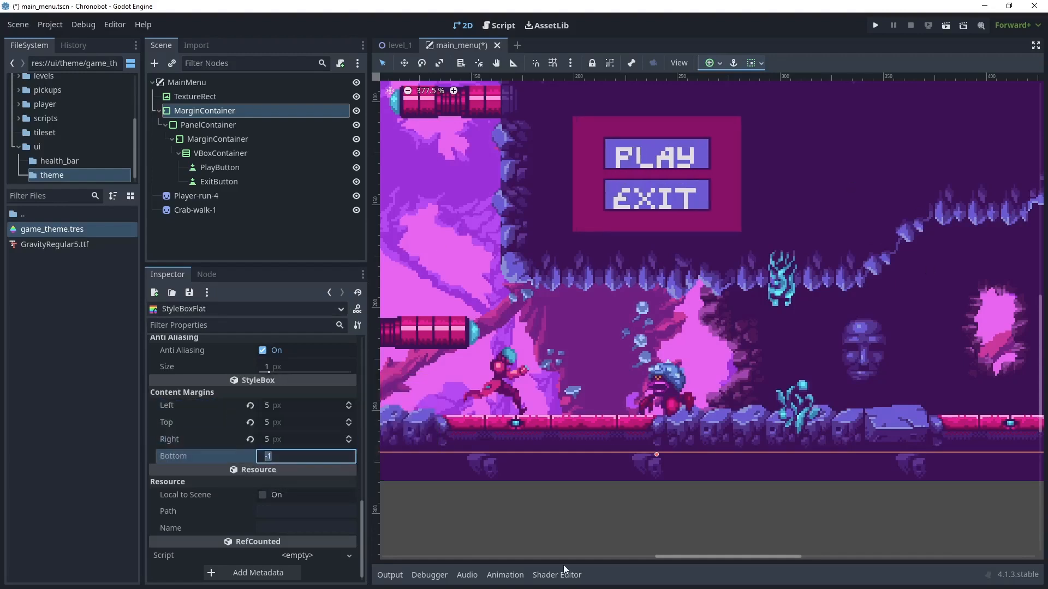
type("5")
key("Tab")
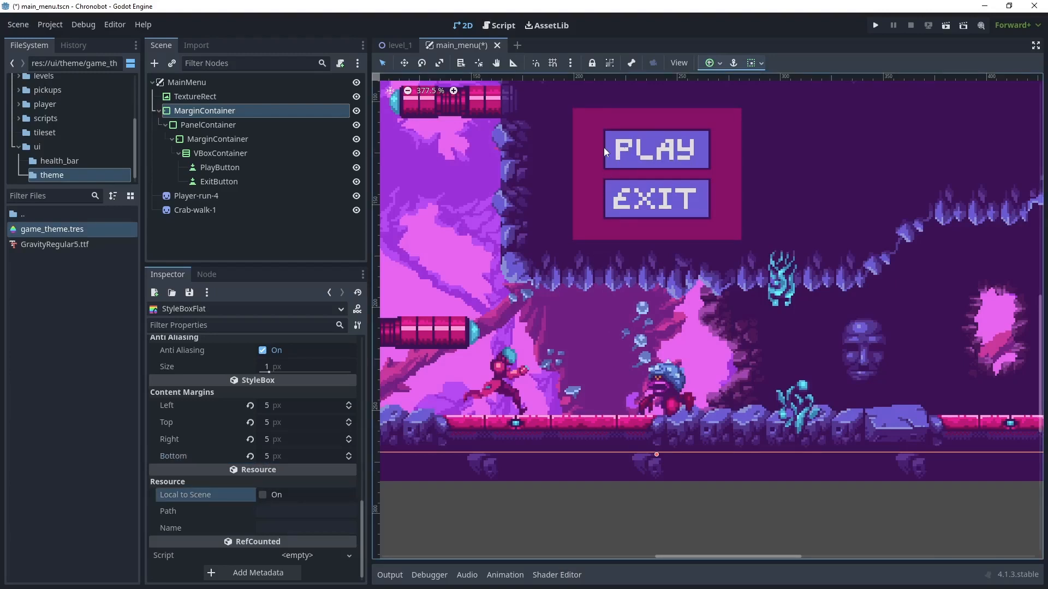
- Set the normal button style's left and right content margins to 10 px and save the scene
left_click(282, 410)
type("10")
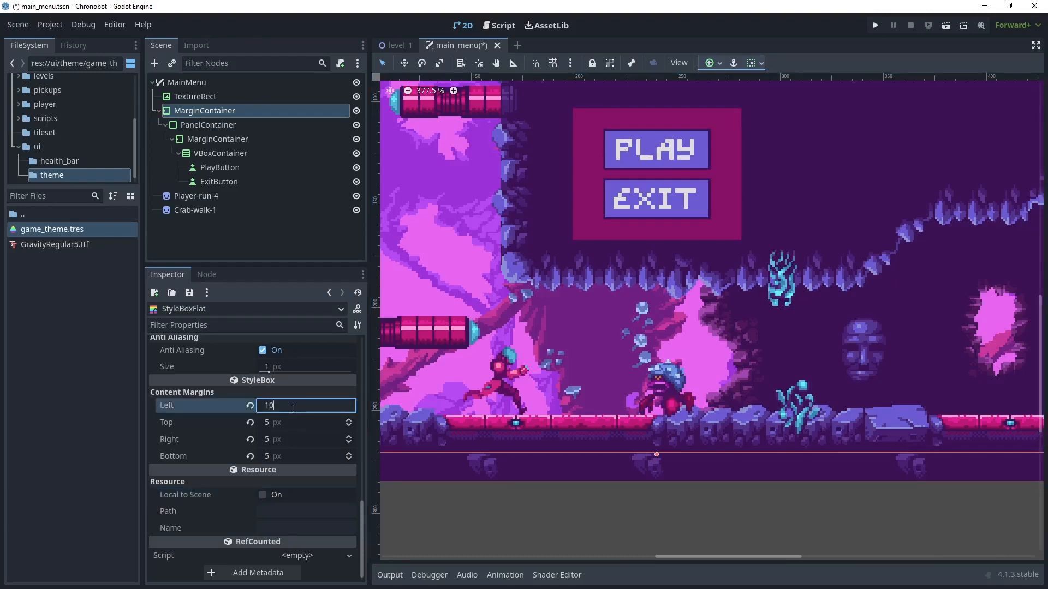
key("Tab")
key("Tab")
type("10")
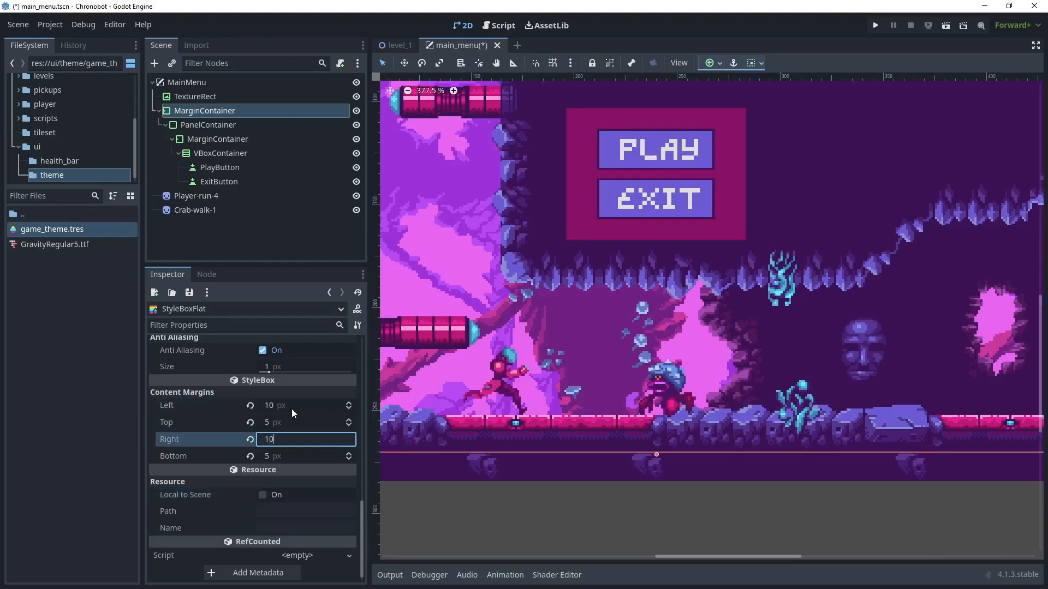
key("Tab")
key("ctrl+s")
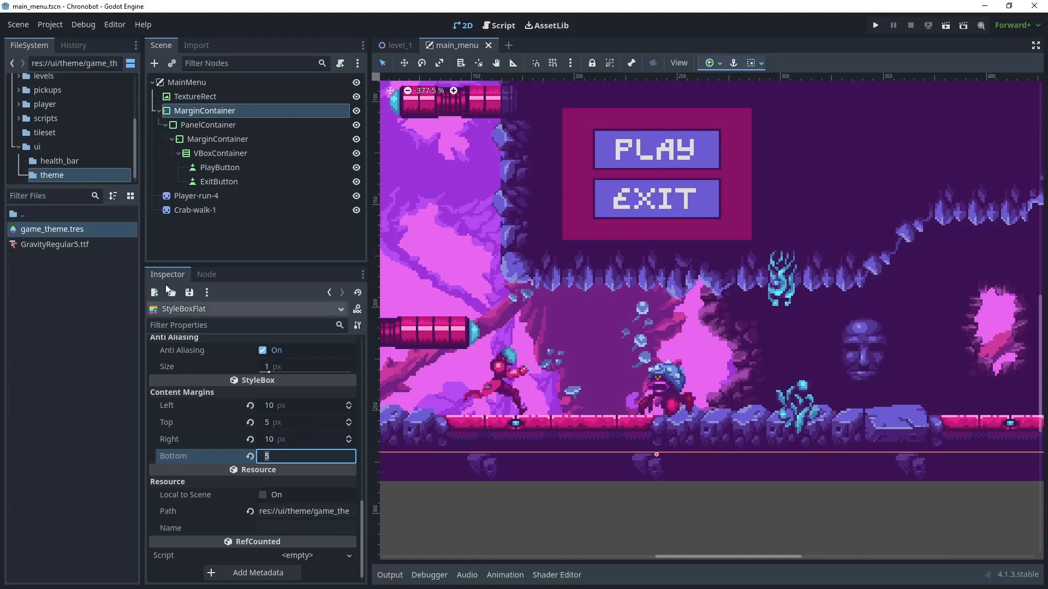
- Reopen game_theme.tres and override the Button type's hover, focus, pressed and disabled styles
left_click(85, 231)
double_click(84, 230)
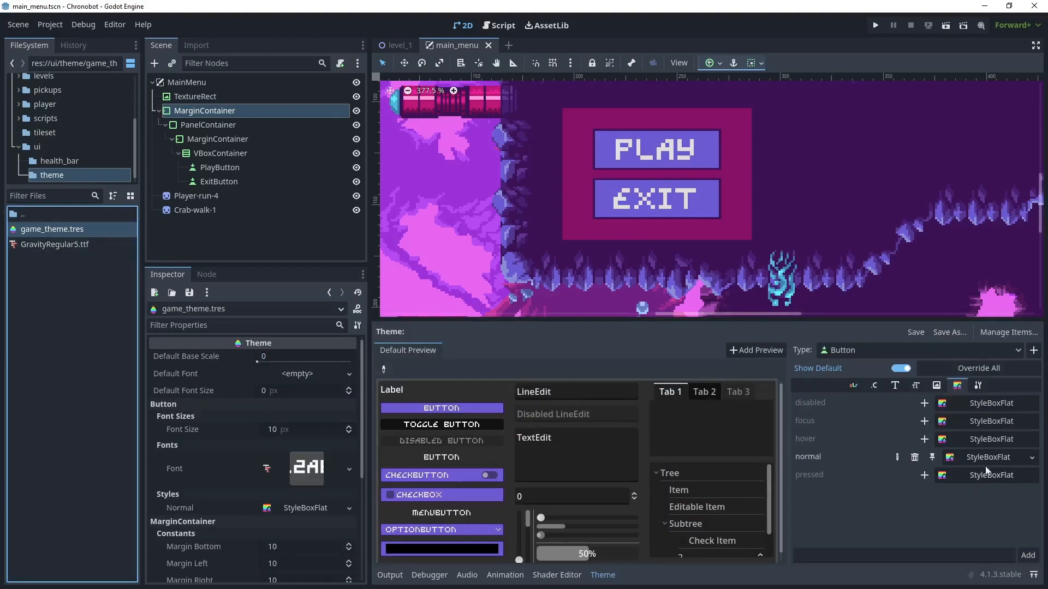
left_click(924, 440)
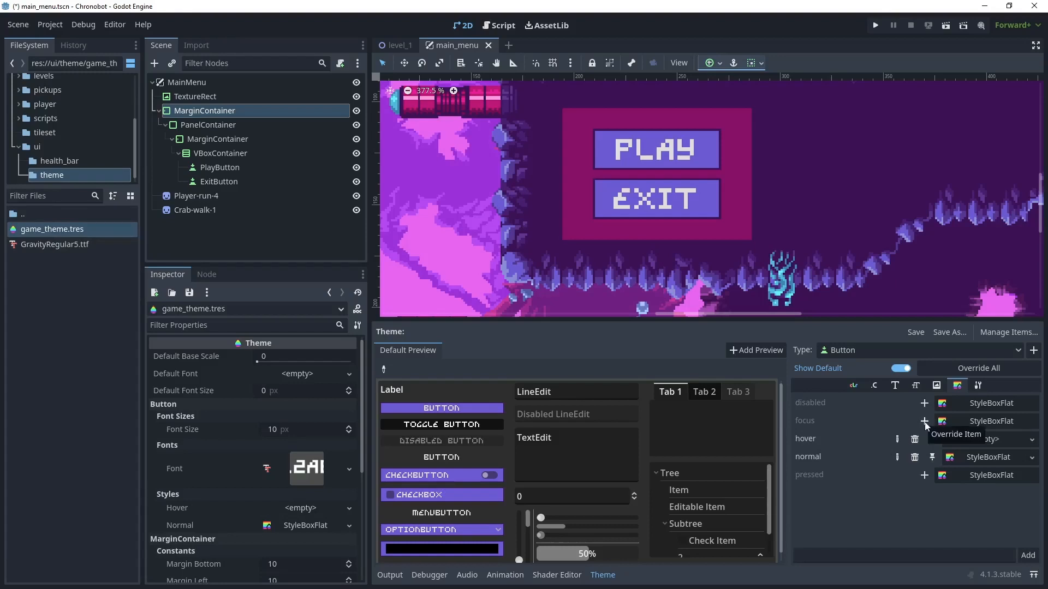
left_click(924, 421)
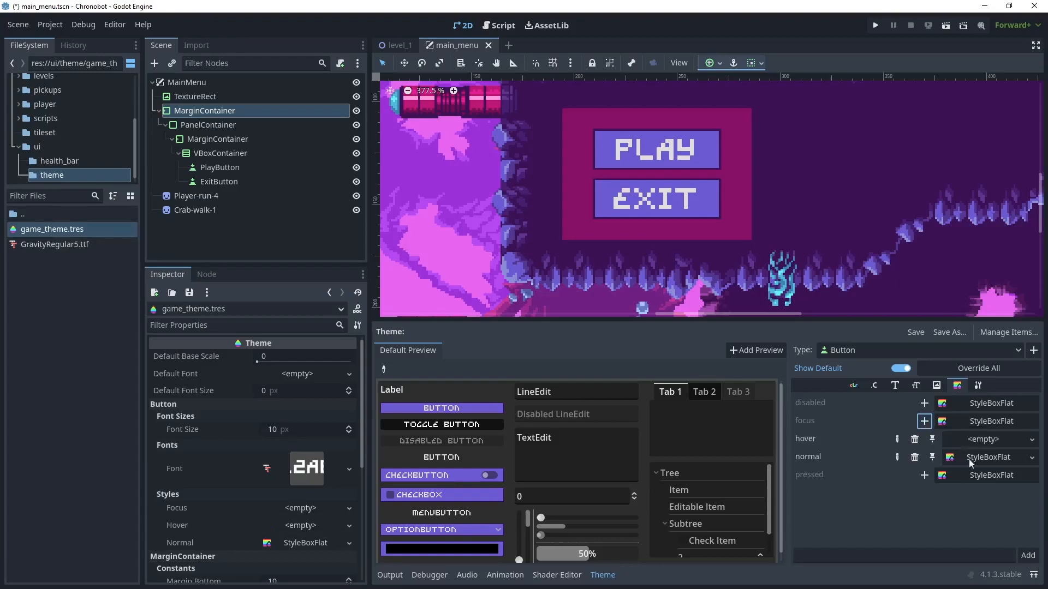
left_click(924, 474)
left_click(924, 403)
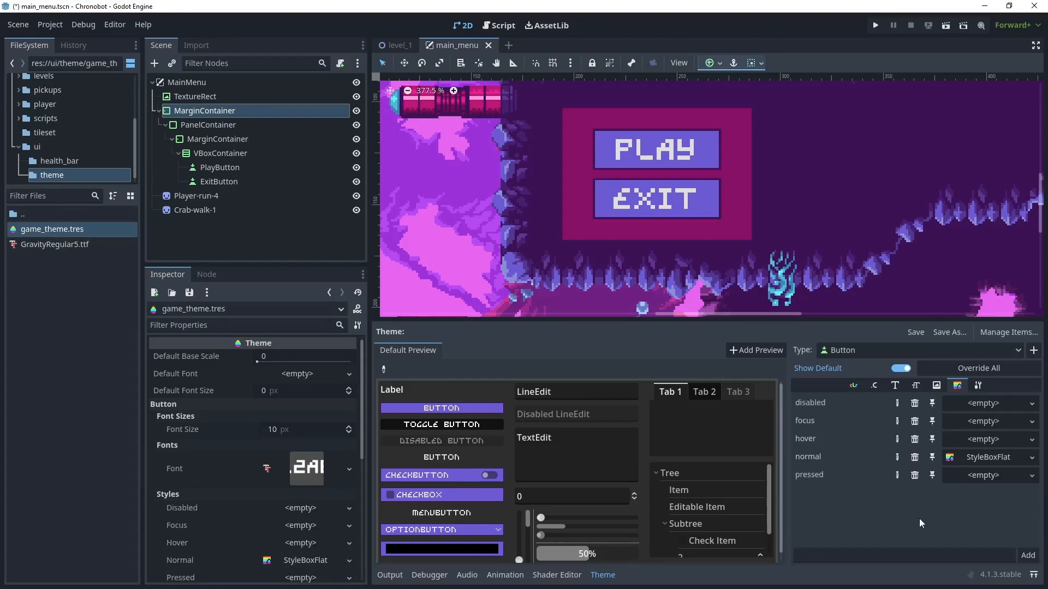
- Copy the normal button StyleBoxFlat into the hover, focus, disabled and pressed styles, and test-run the current scene
right_click(976, 458)
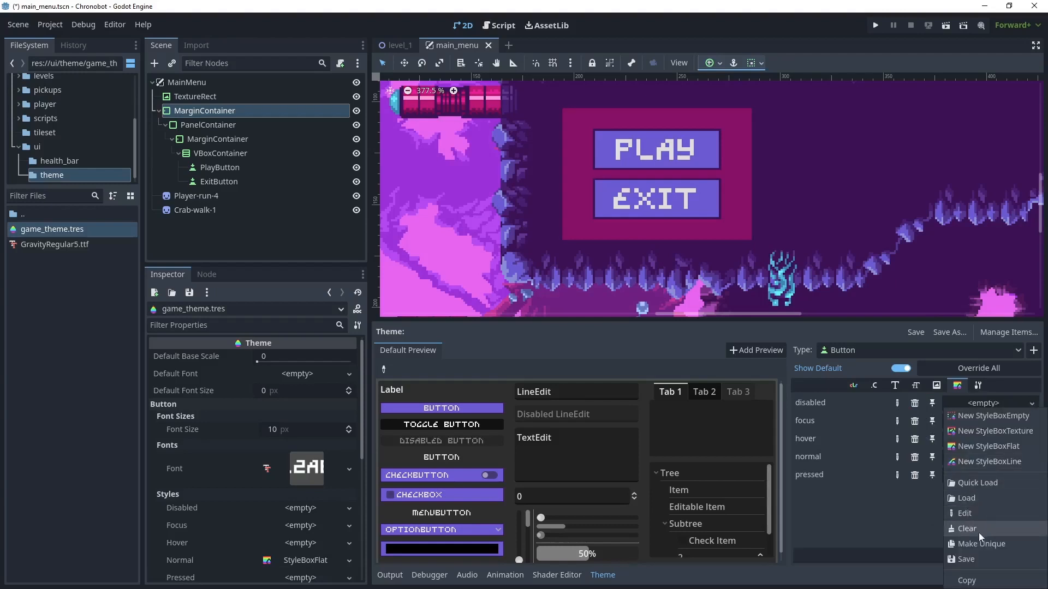
left_click(978, 579)
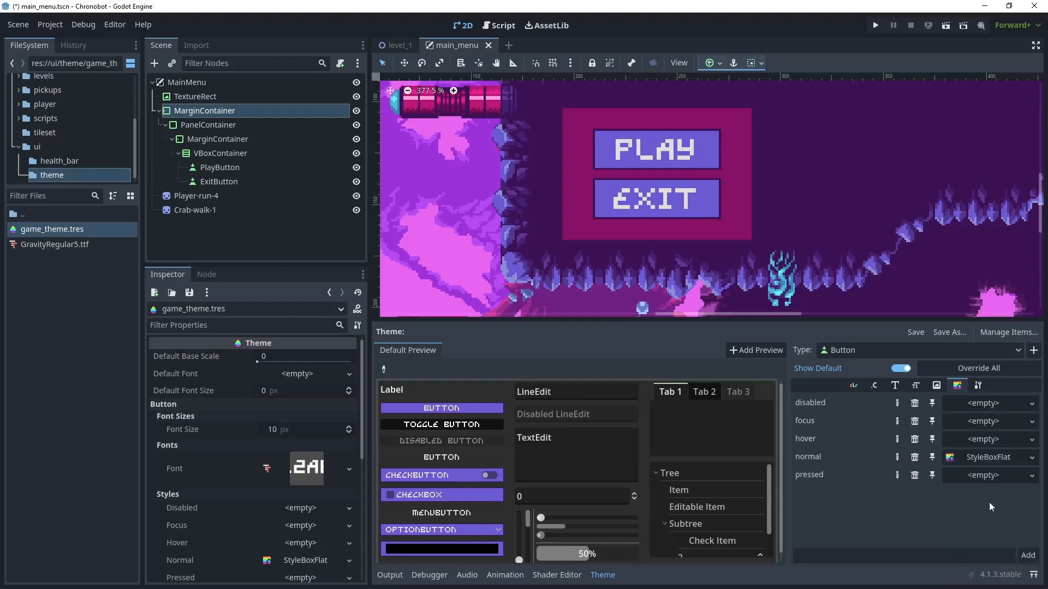
left_click(982, 440)
left_click(978, 549)
left_click(971, 424)
left_click(984, 535)
left_click(978, 405)
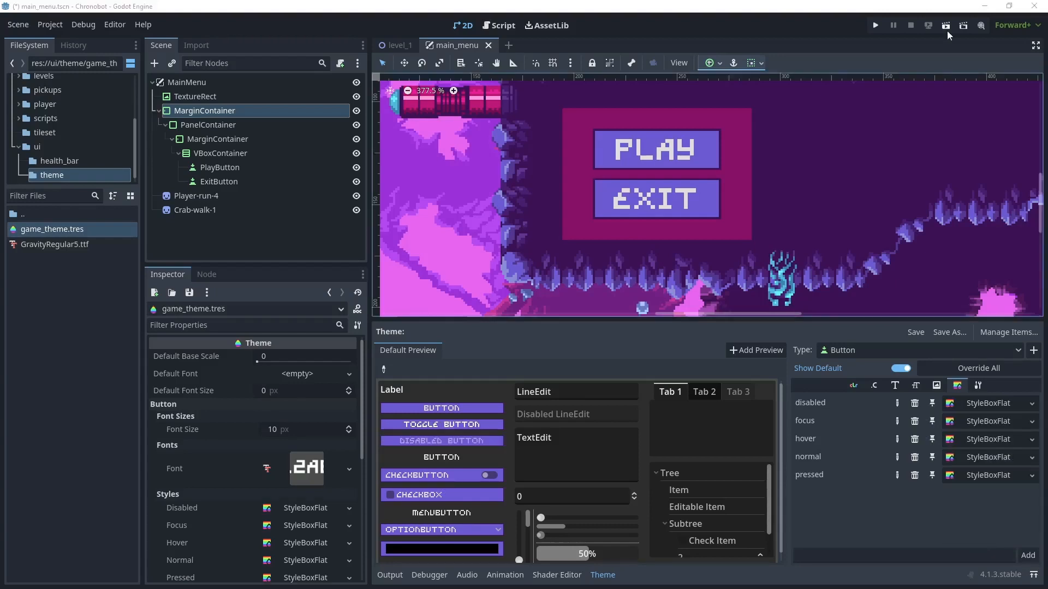
left_click(946, 27)
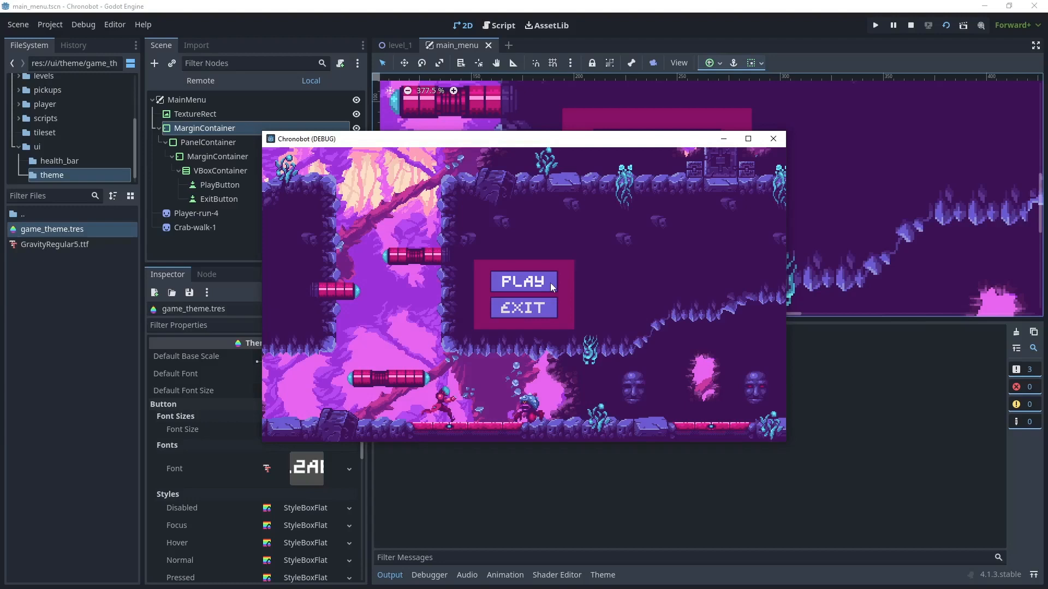
left_click(910, 26)
- Give the theme's hover button style a lighter blue-violet background color and test it by running the current scene
left_click(58, 230)
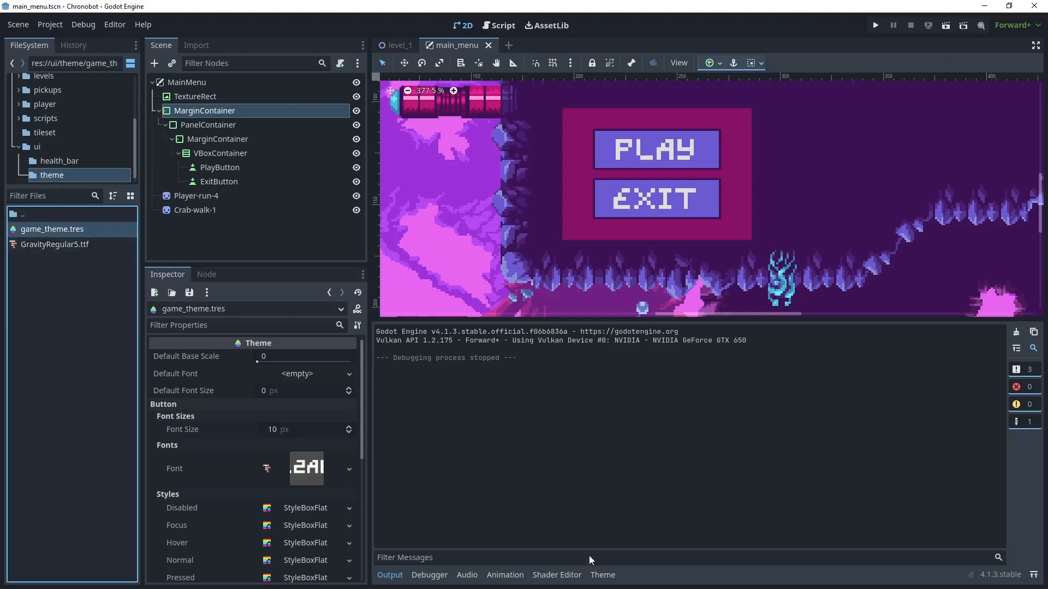
left_click(600, 574)
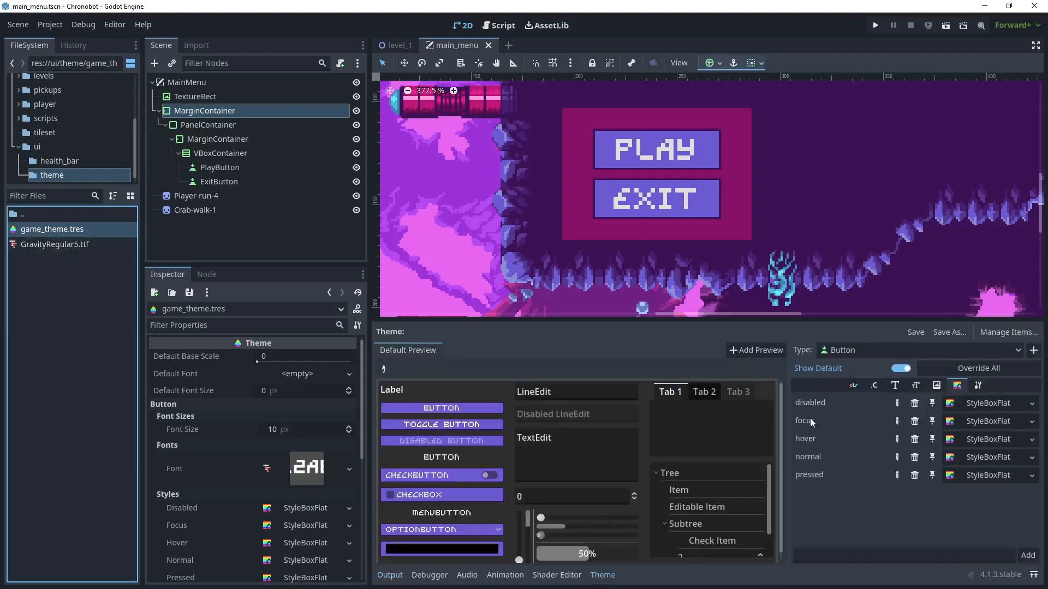
left_click(950, 439)
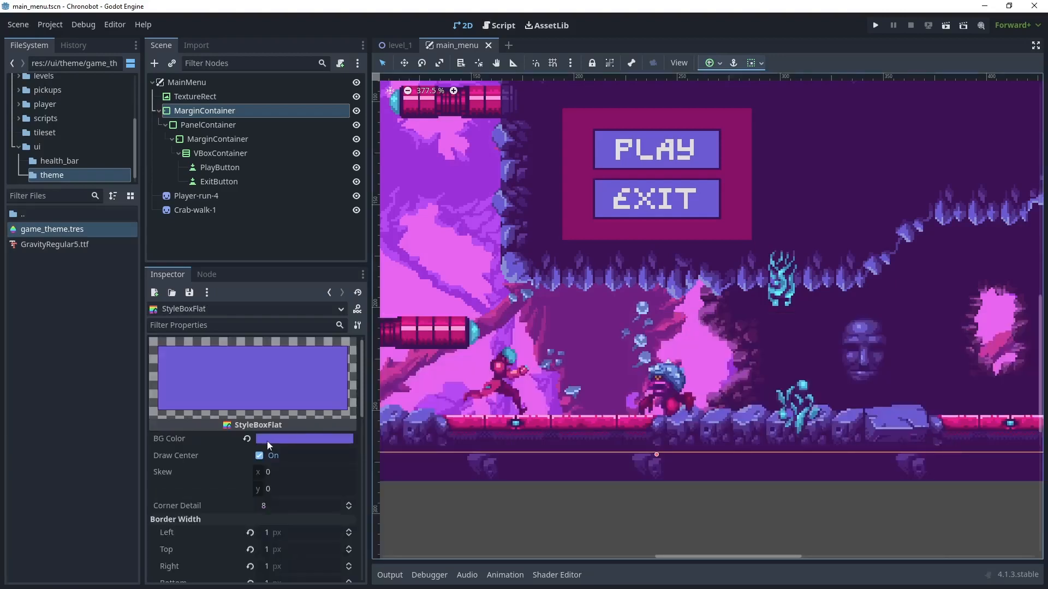
left_click(280, 439)
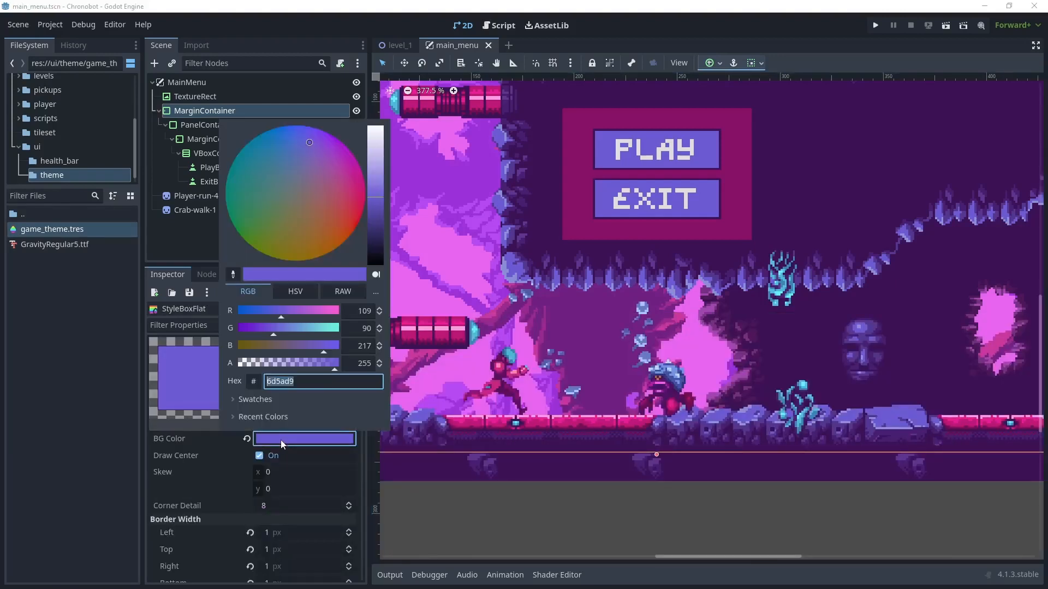
left_click_drag(375, 192, 374, 188)
left_click(417, 513)
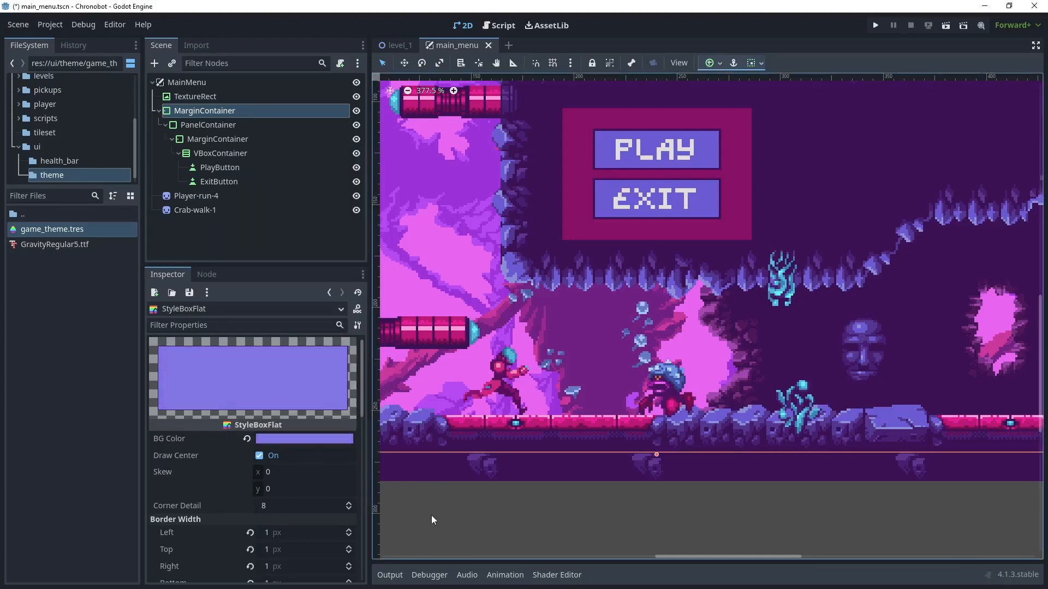
left_click(946, 26)
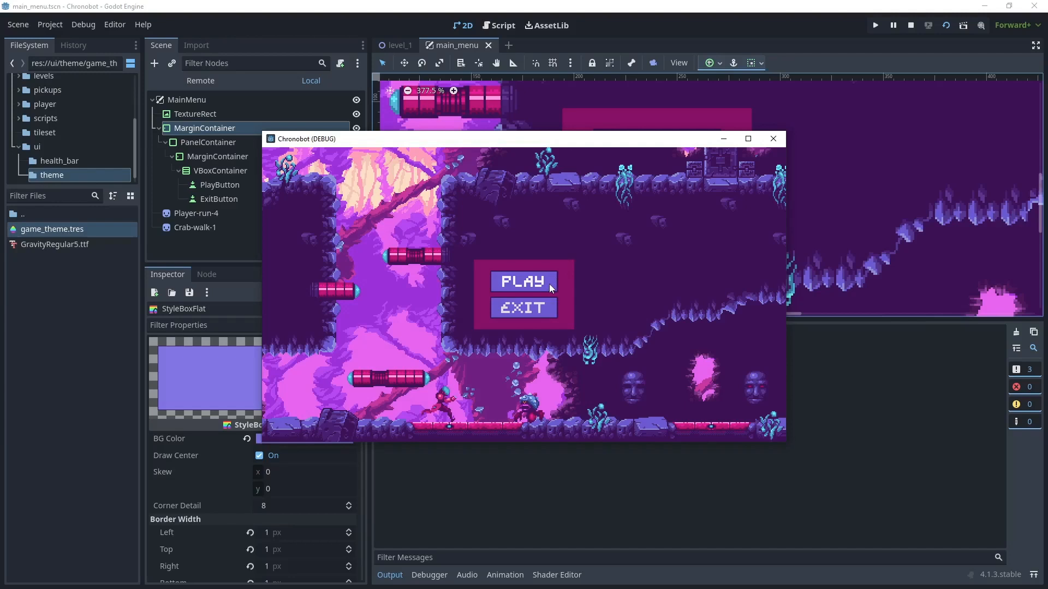
left_click(911, 25)
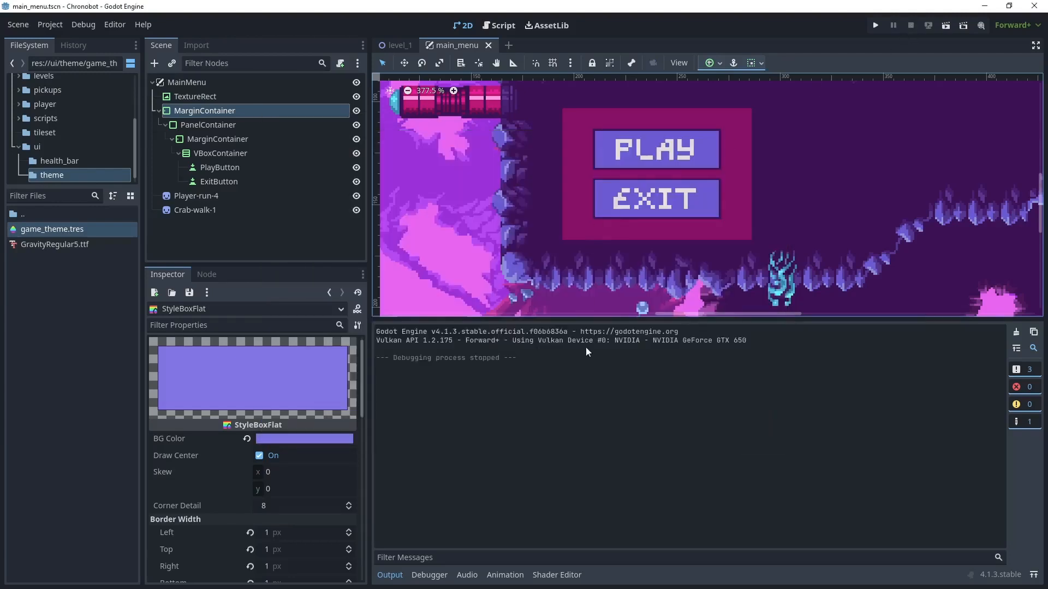
- Give the theme's pressed button style a darker blue-violet background color and test it by running the current scene
double_click(110, 231)
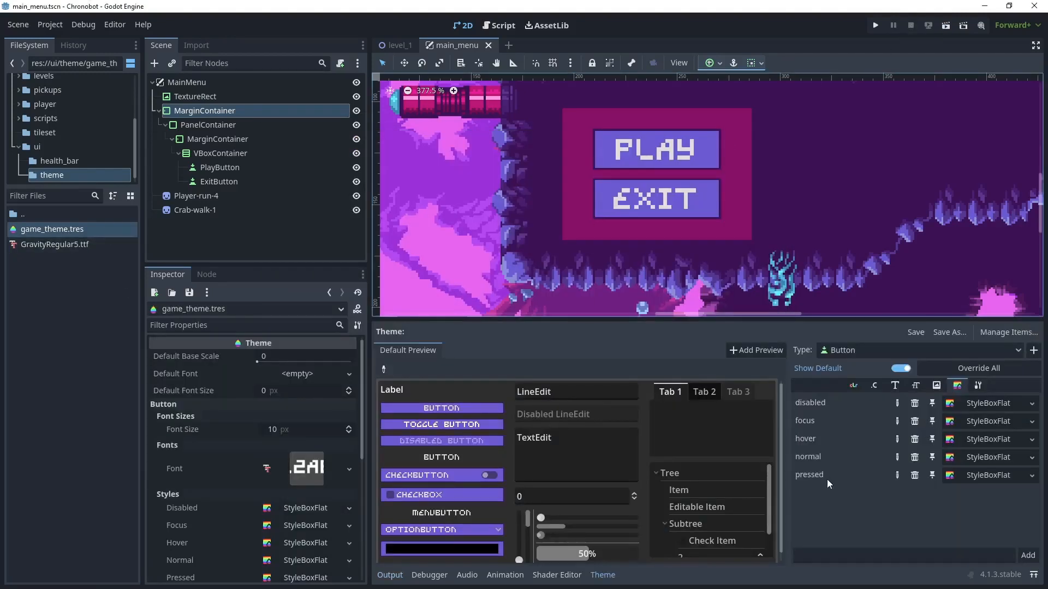
left_click(963, 475)
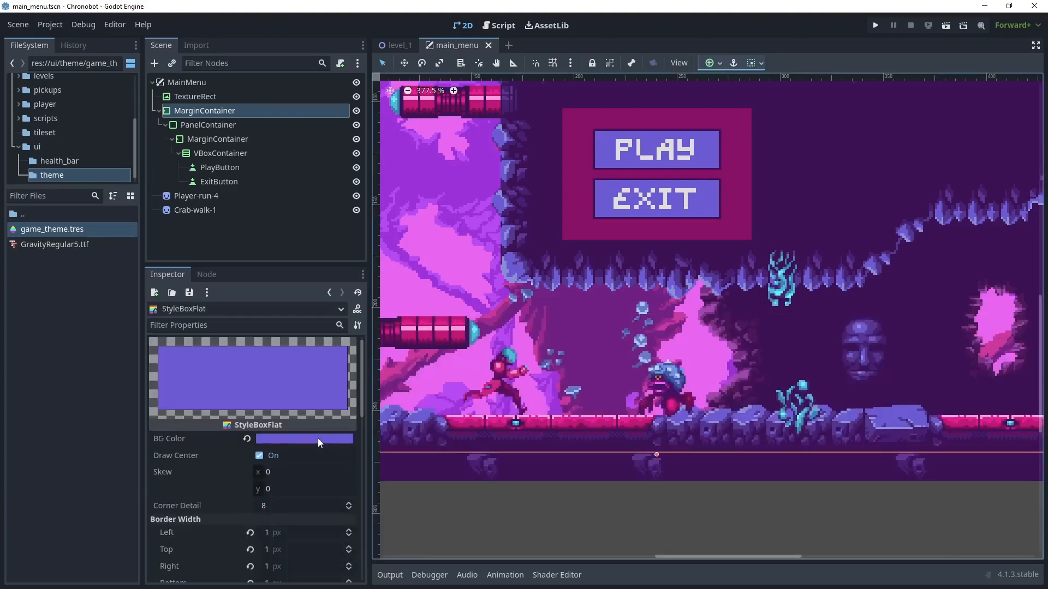
left_click(318, 438)
left_click_drag(378, 216, 376, 220)
left_click(944, 28)
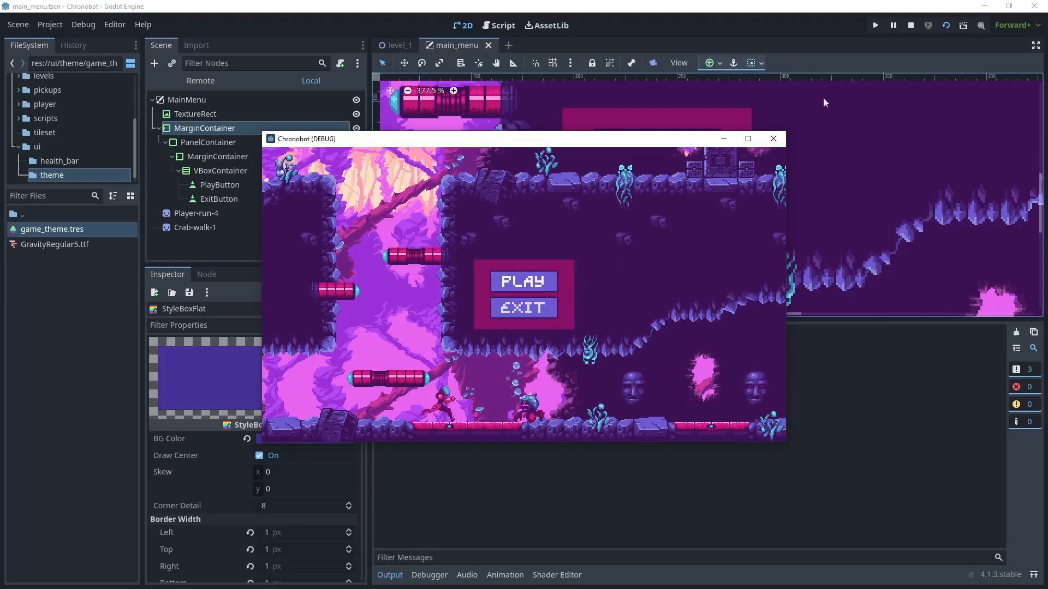
left_click(910, 26)
- Copy the theme's pressed button style into the focus style and check it by running the current scene
left_click(89, 230)
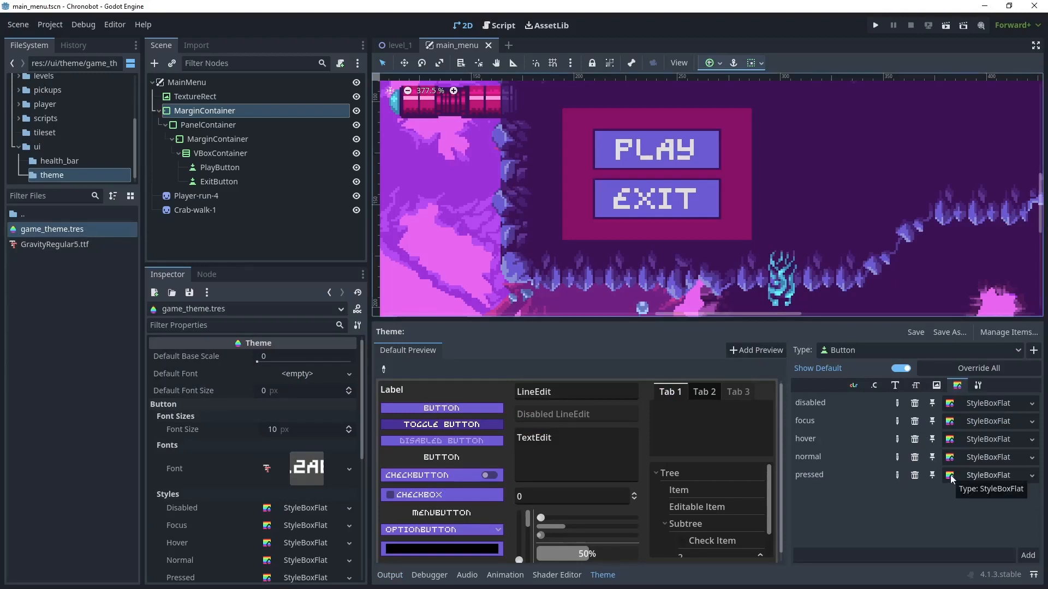
right_click(954, 475)
left_click(971, 567)
right_click(956, 423)
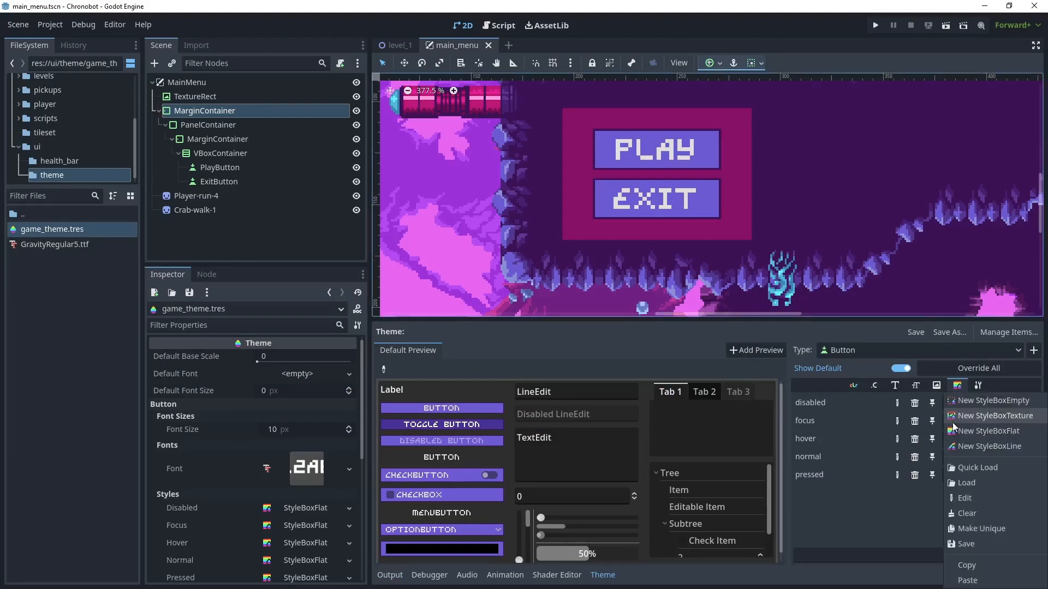
left_click(967, 580)
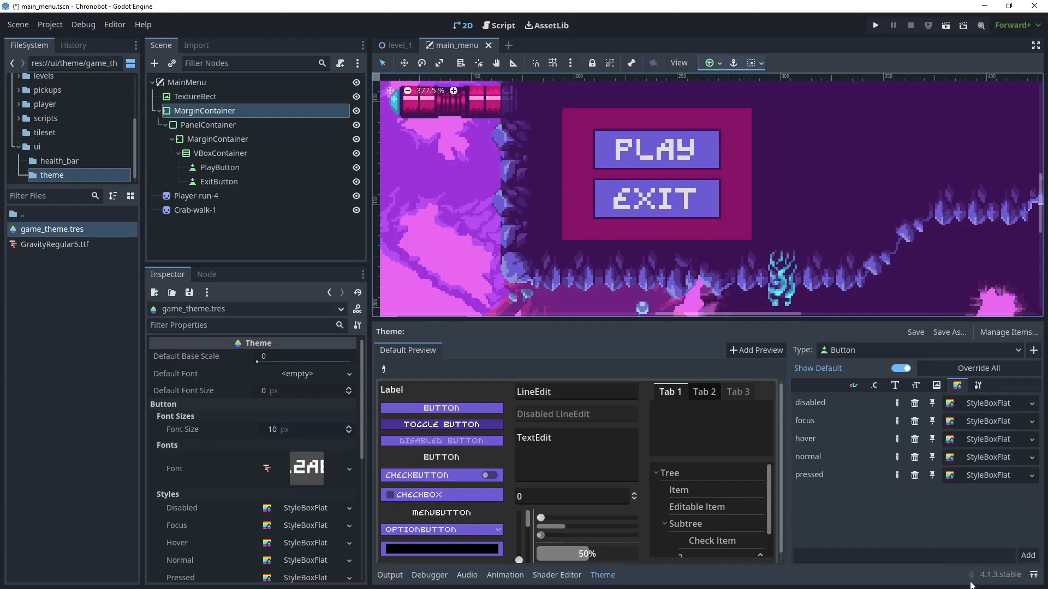
left_click(946, 26)
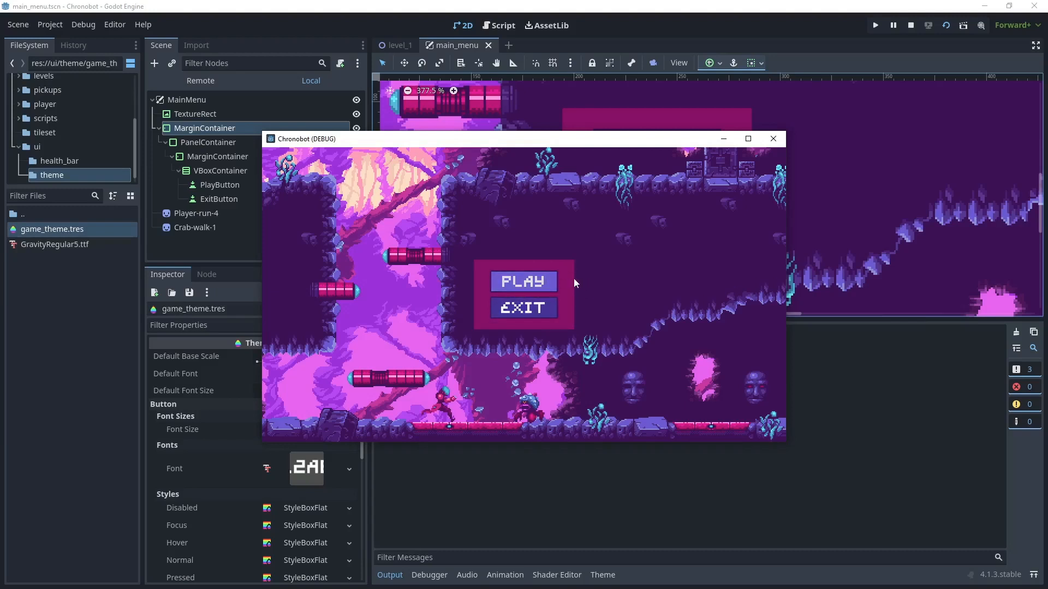
left_click(772, 138)
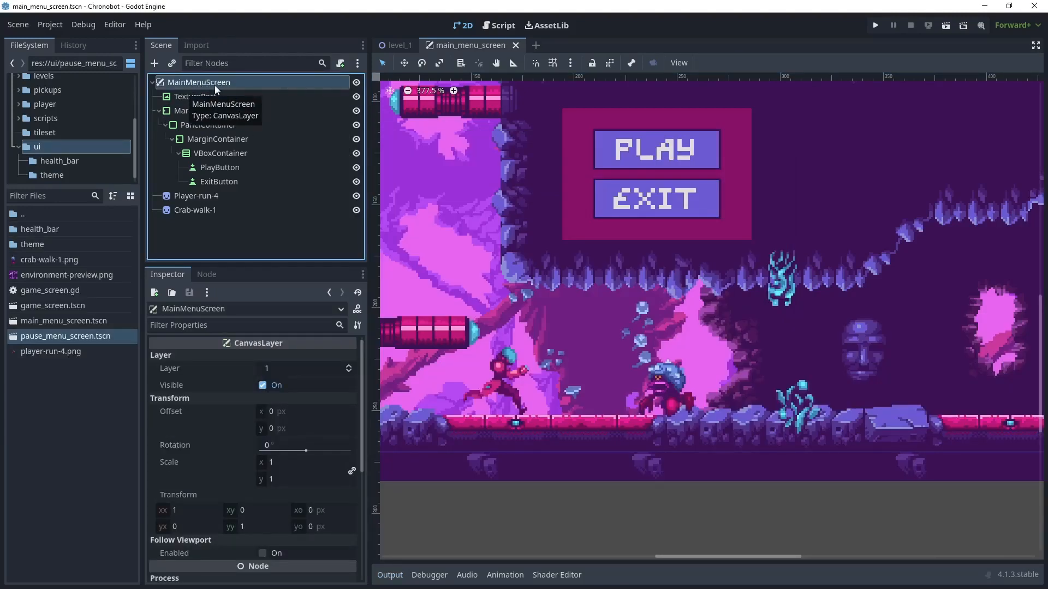
- Open pause_menu_screen.tscn from the ui folder and examine its PauseMenuScreen root, ContinueButton and MainMenuButton nodes
left_click(52, 322)
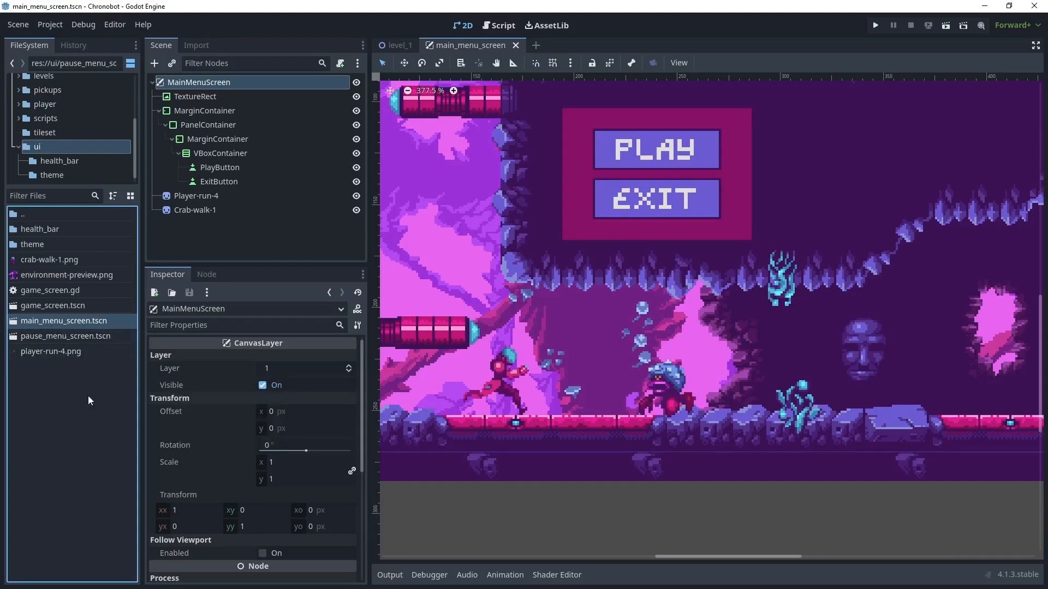
right_click(86, 319)
left_click(75, 331)
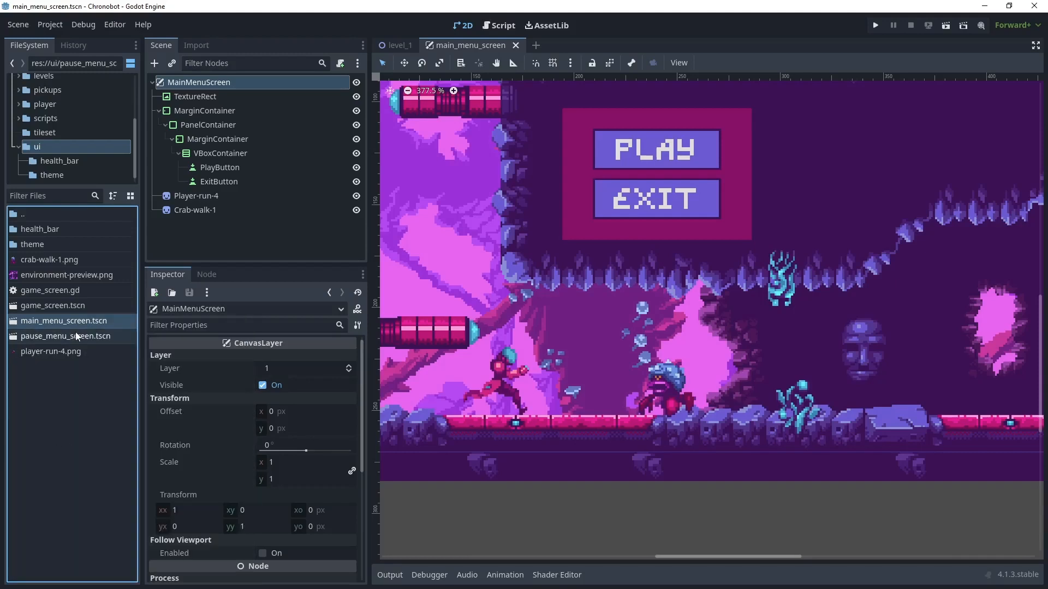
left_click(48, 335)
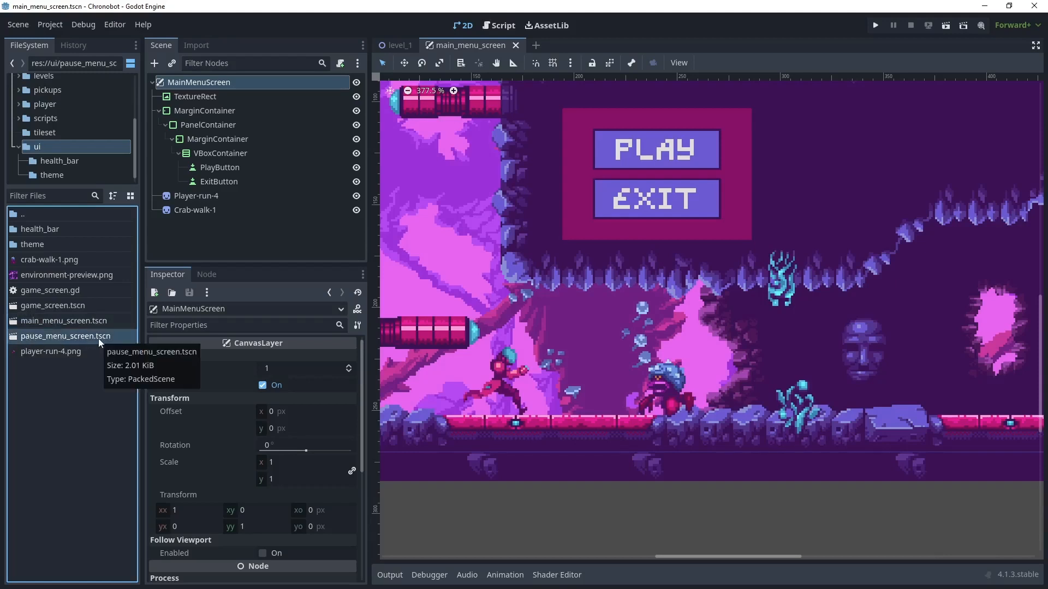
double_click(84, 336)
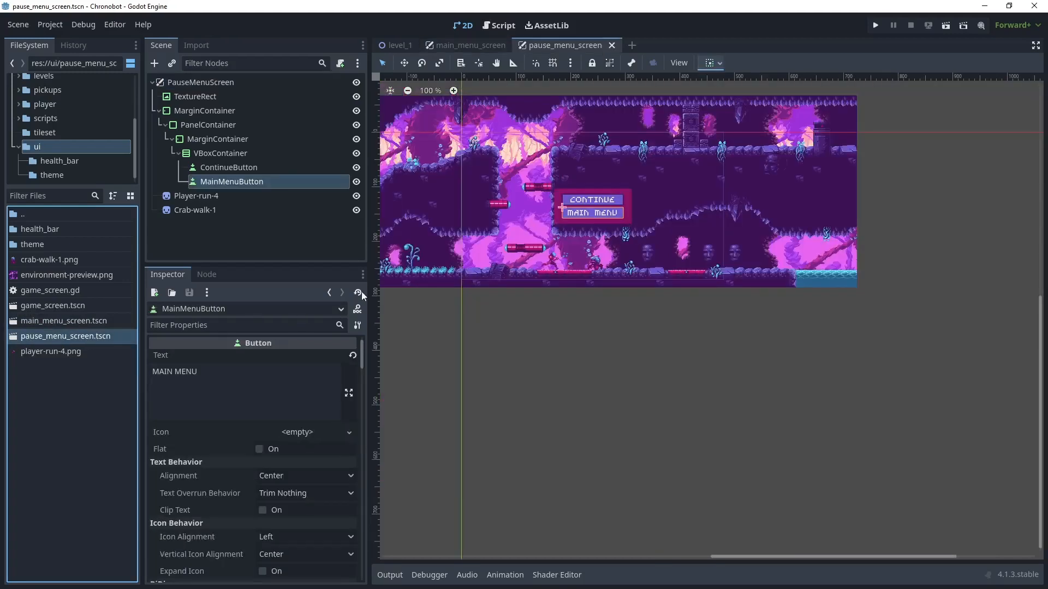
scroll(568, 353, "up", 3)
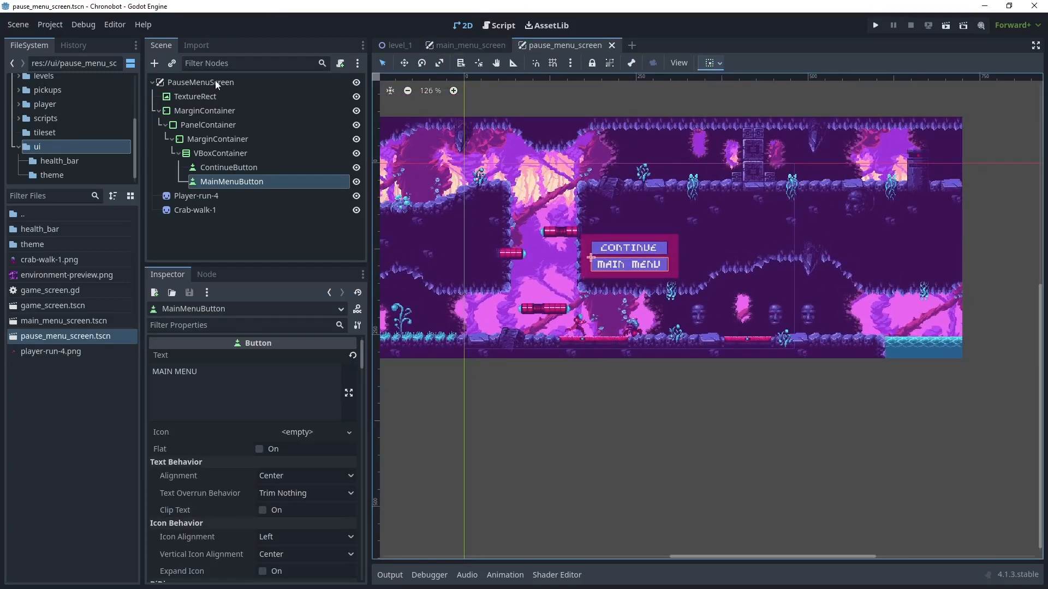
left_click(187, 82)
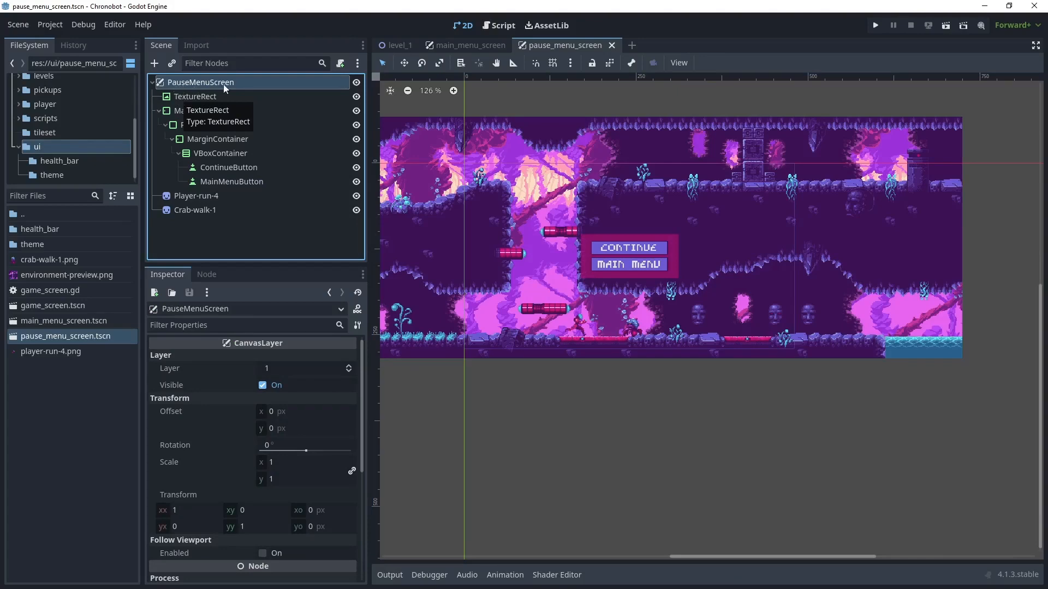
scroll(585, 248, "up", 4)
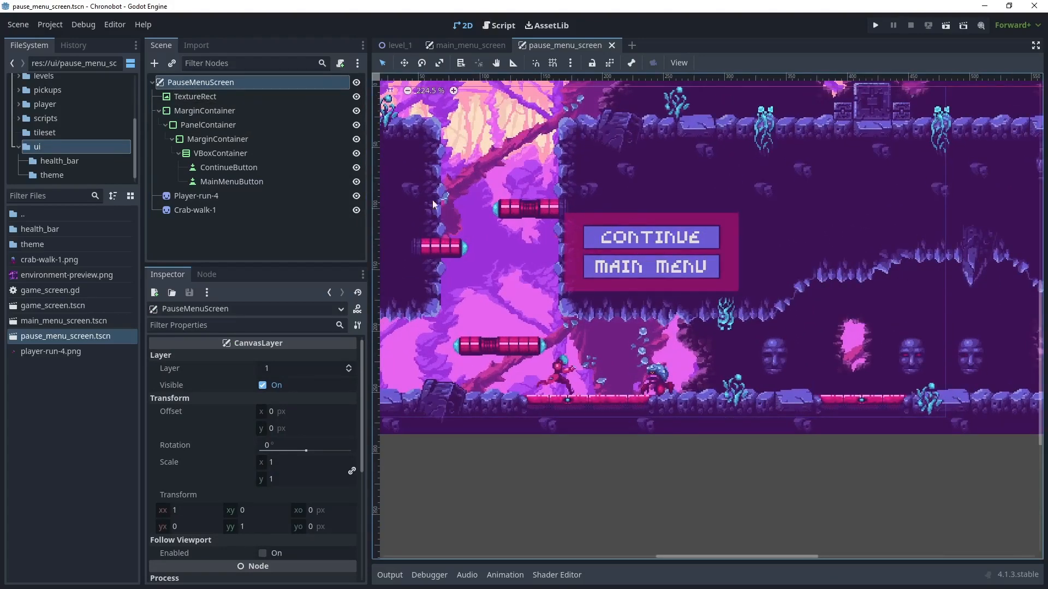
left_click(227, 168)
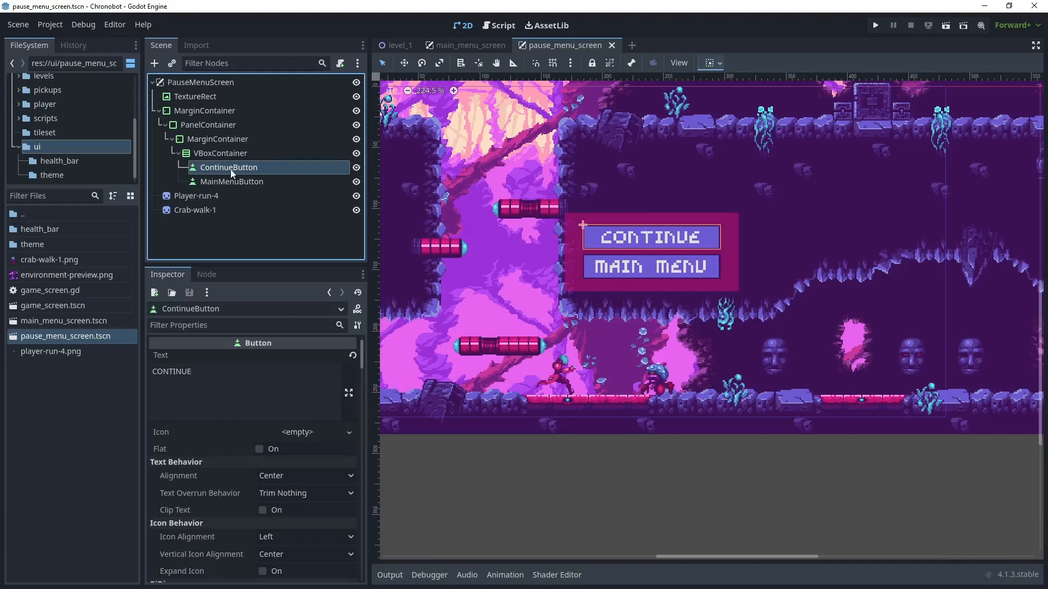
left_click(196, 183)
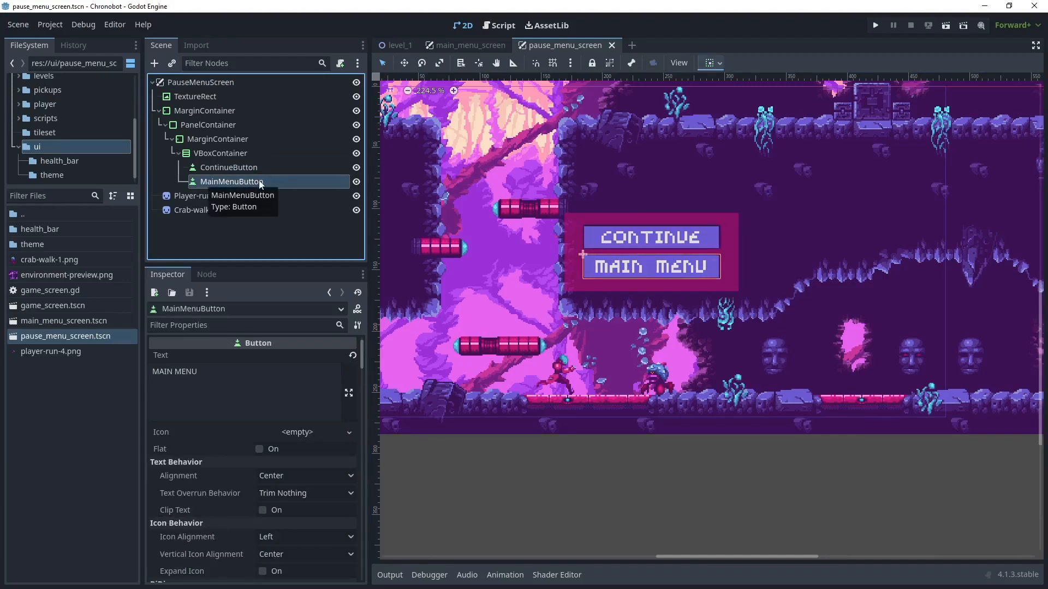
- Tint the pause menu's TextureRect background with a darker magenta Modulate color and save all scenes
scroll(495, 253, "down", 1)
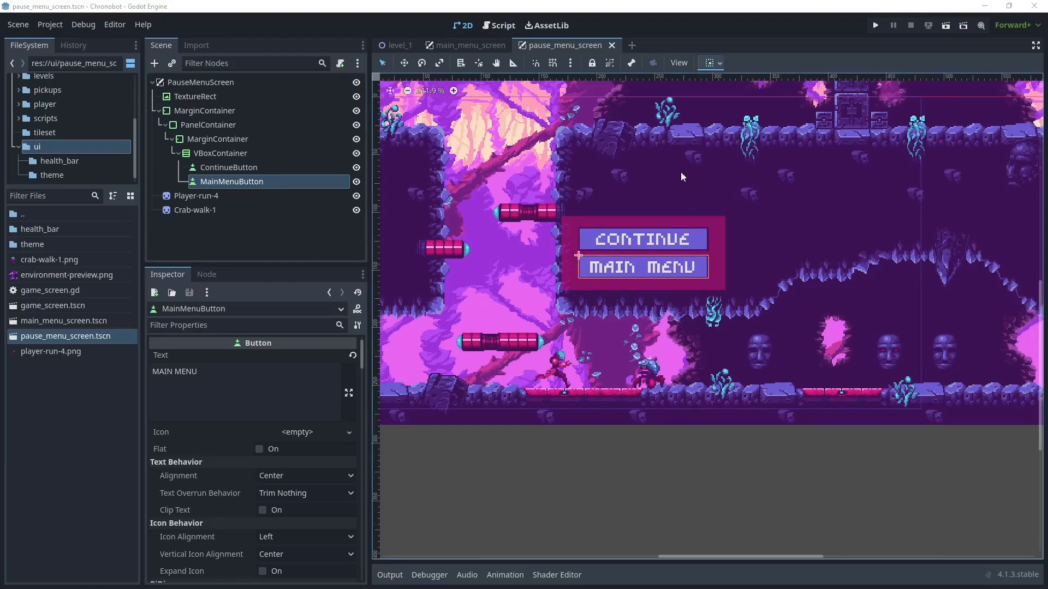
scroll(536, 164, "down", 4)
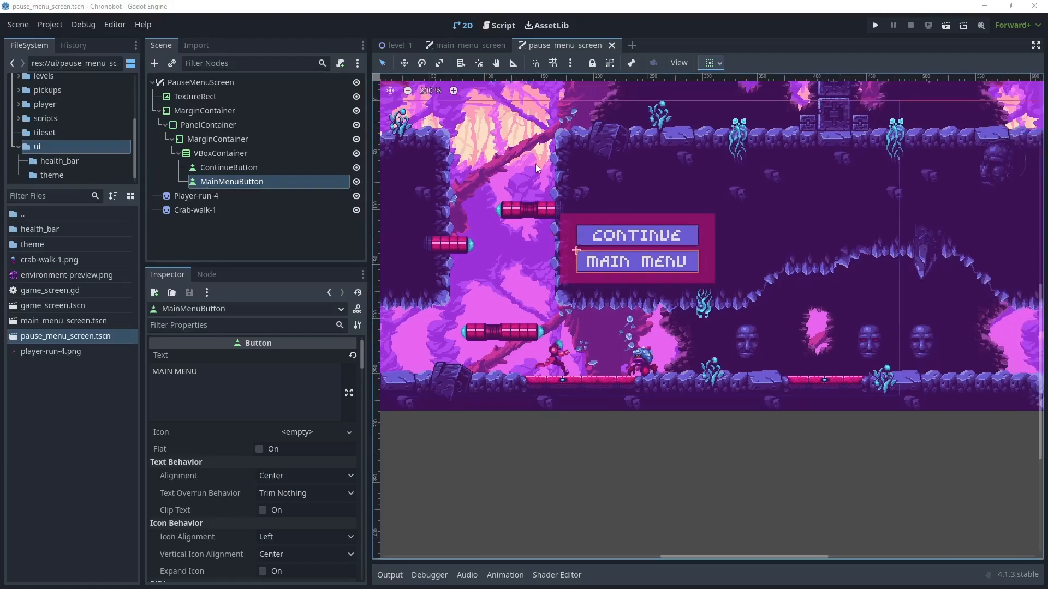
middle_click_drag(535, 163, 543, 197)
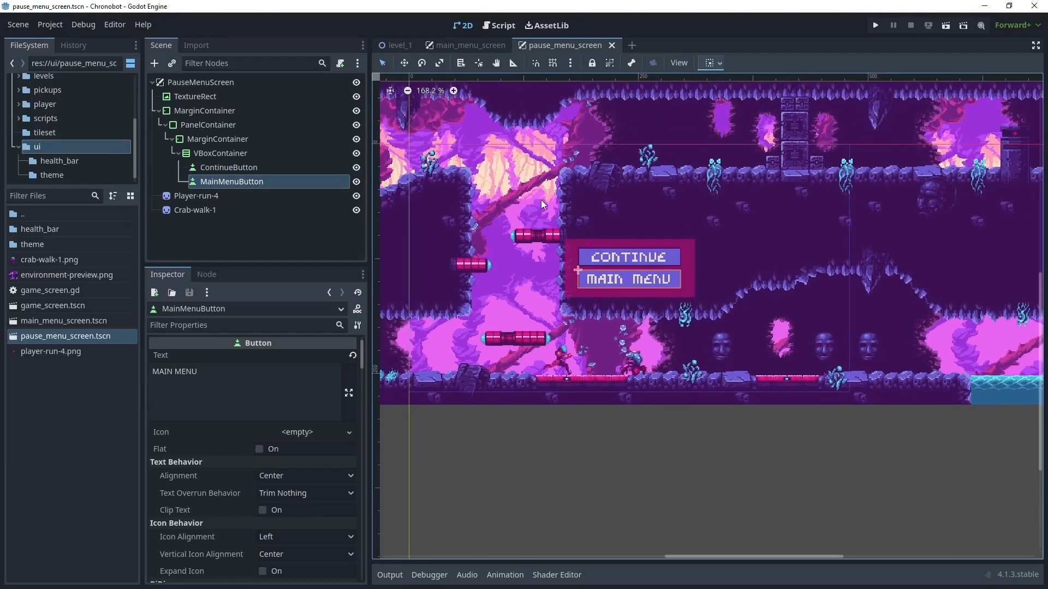
left_click(200, 97)
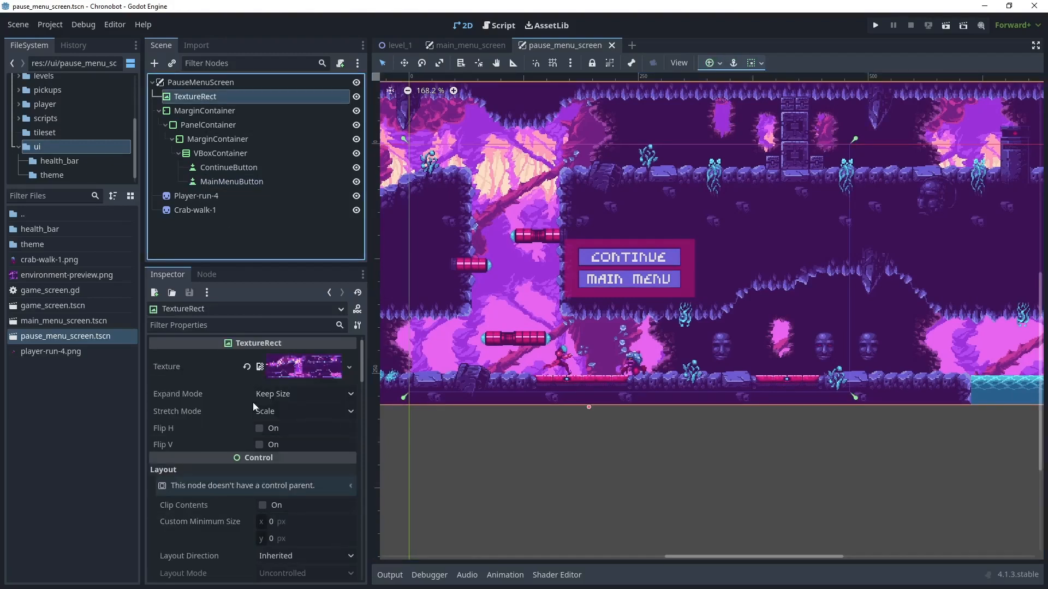
scroll(251, 404, "down", 10)
scroll(248, 404, "down", 5)
left_click(306, 447)
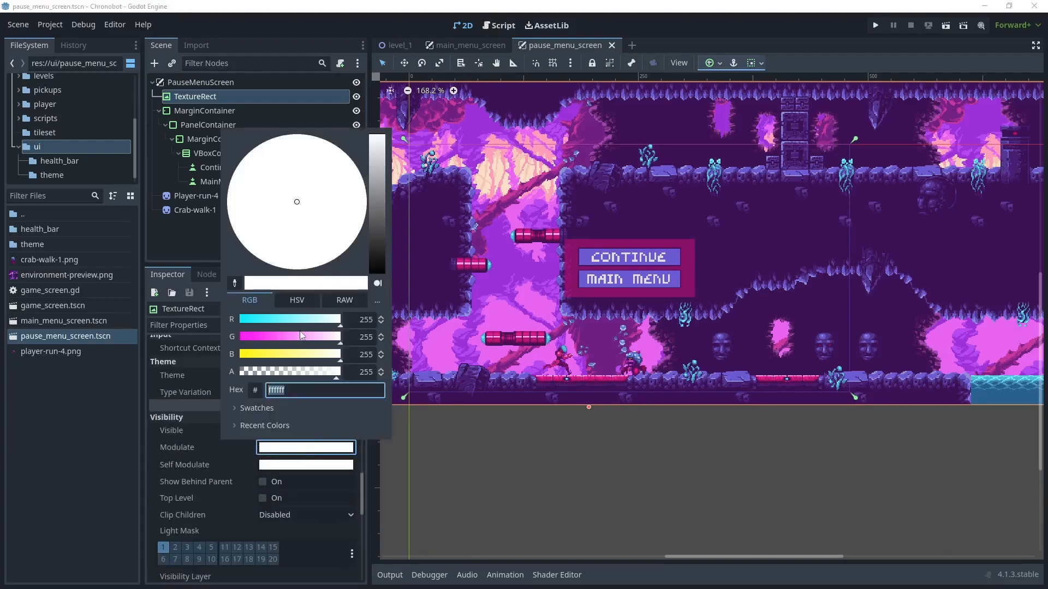
left_click(287, 320)
left_click(285, 336)
left_click(286, 354)
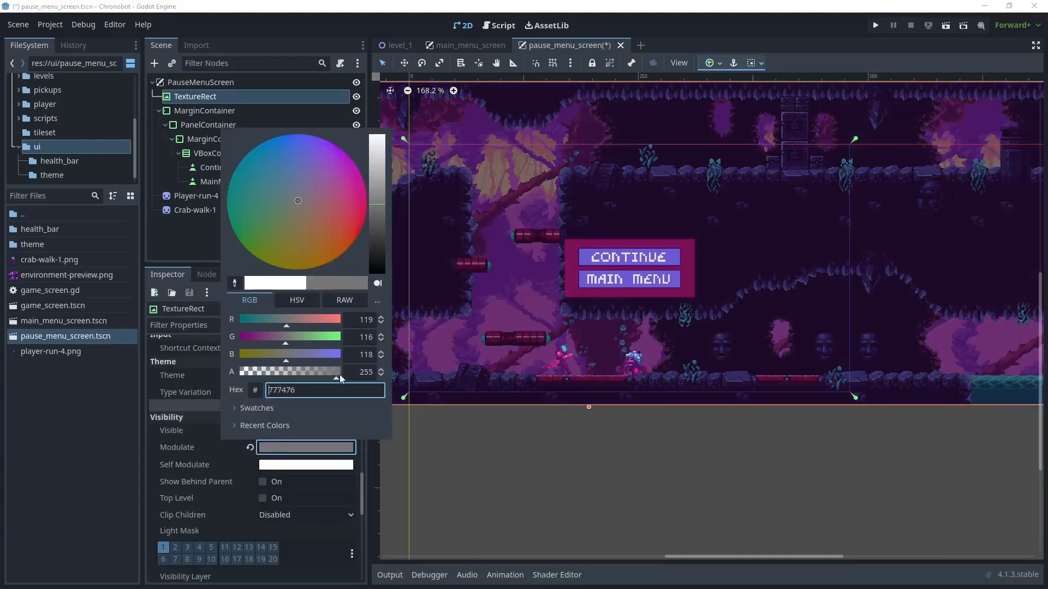
left_click_drag(333, 185, 339, 170)
mouse_move(377, 204)
left_mouse_down()
mouse_move(375, 191)
mouse_move(342, 174)
left_mouse_up()
left_click(544, 466)
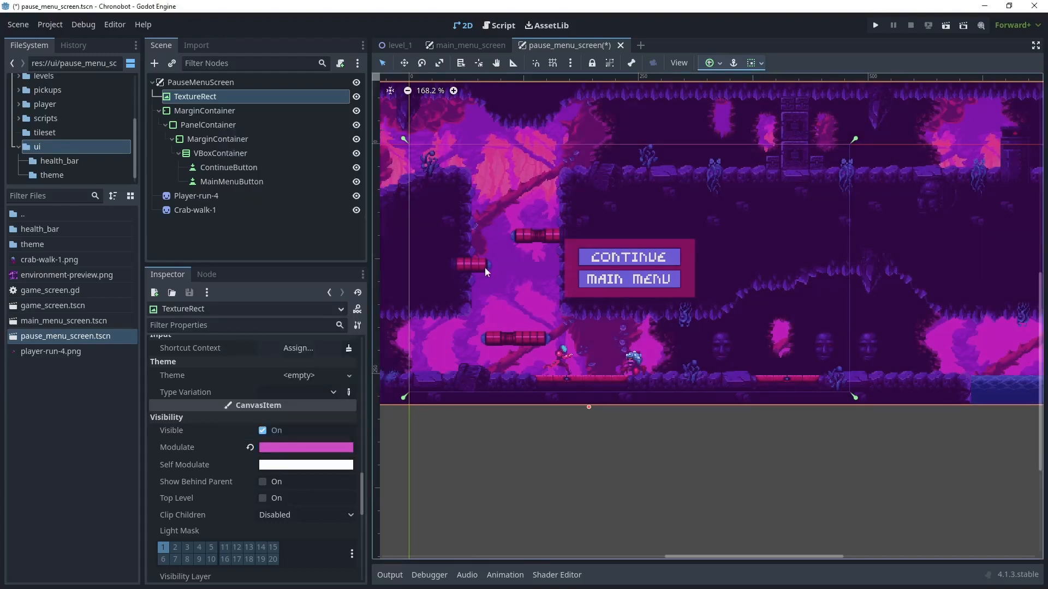
middle_click_drag(481, 211, 495, 237)
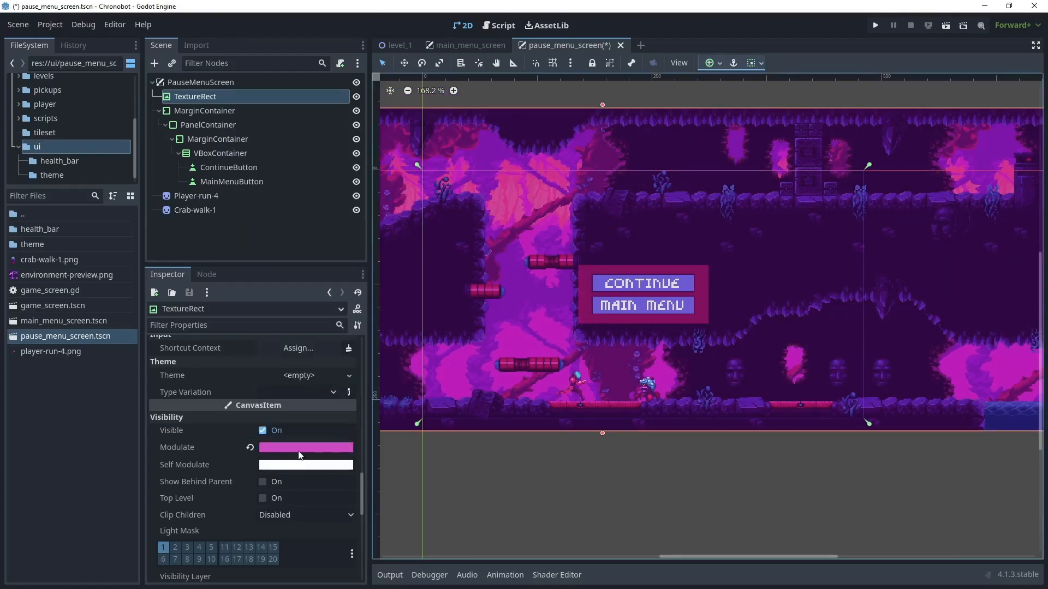
left_click(25, 26)
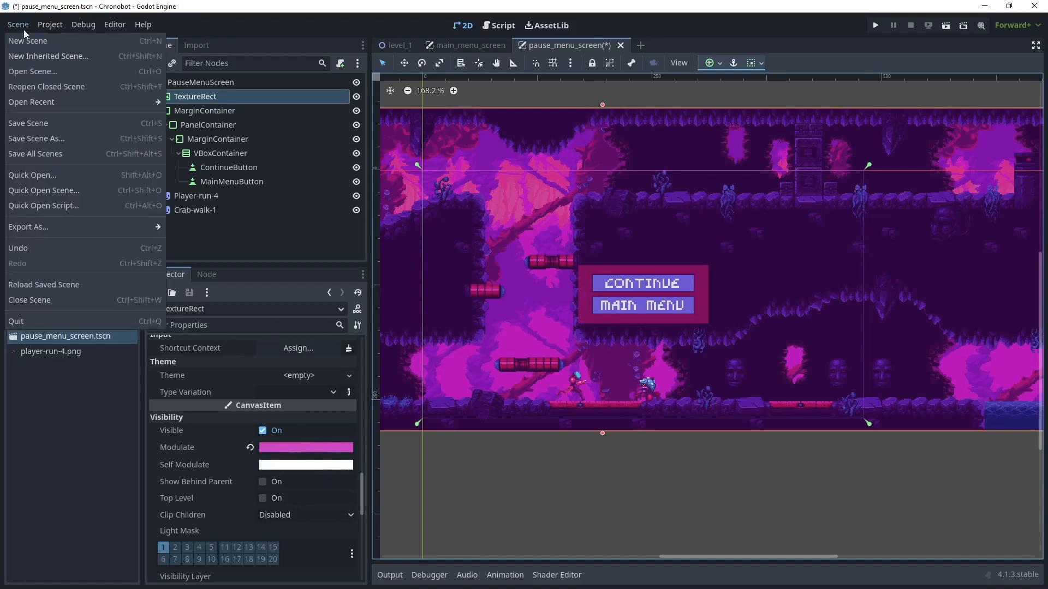
left_click(38, 154)
- Switch to the main_menu_screen scene and attach a new GDScript at res://ui/main_menu_screen.gd to its MainMenuScreen root node
left_click(477, 46)
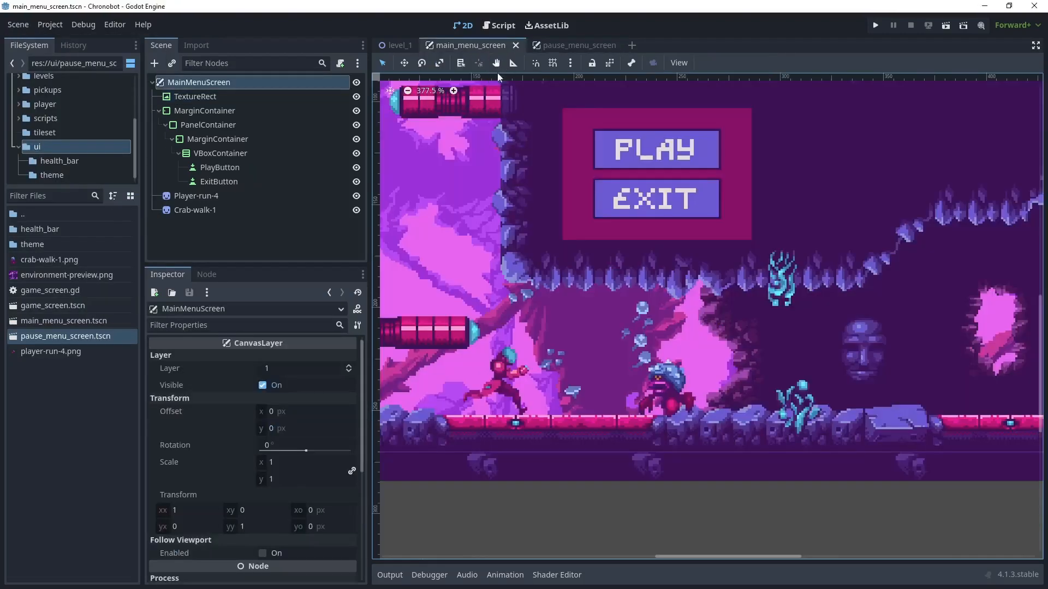
middle_click_drag(516, 175, 515, 250)
scroll(519, 247, "down", 4)
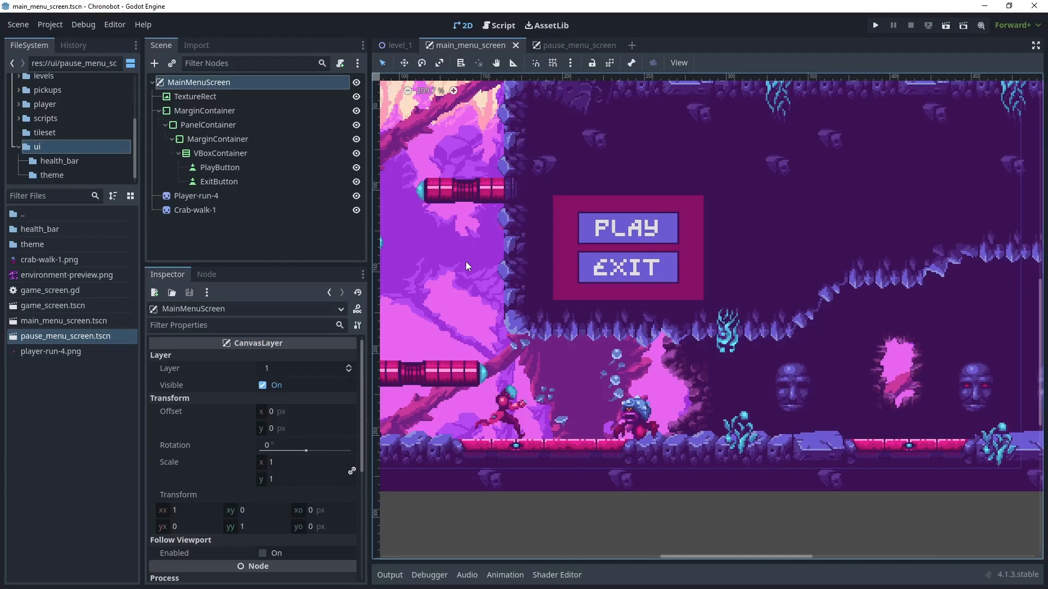
left_click(555, 47)
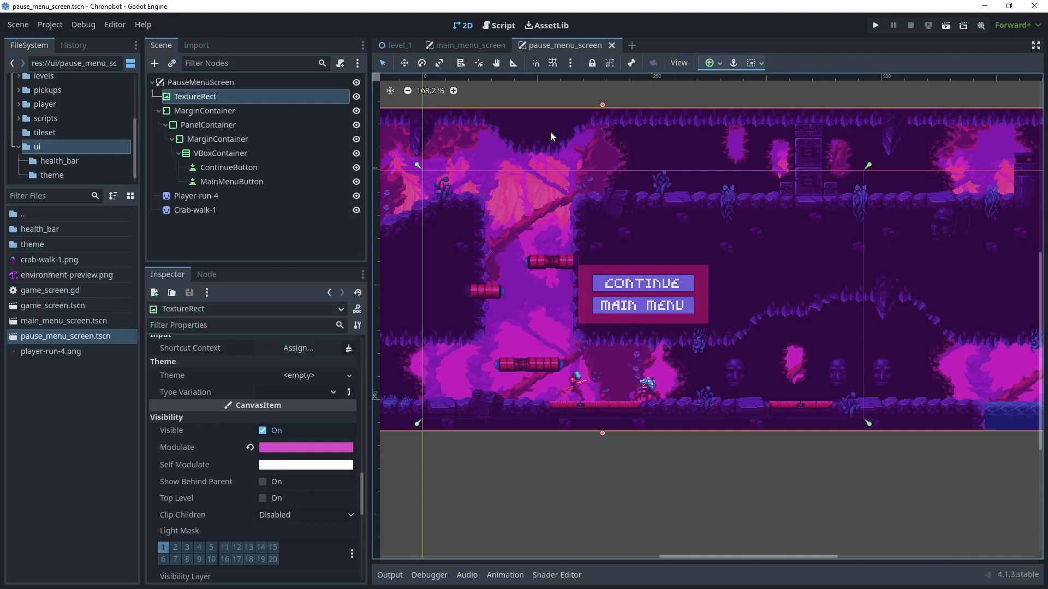
key("ctrl+shift+Tab")
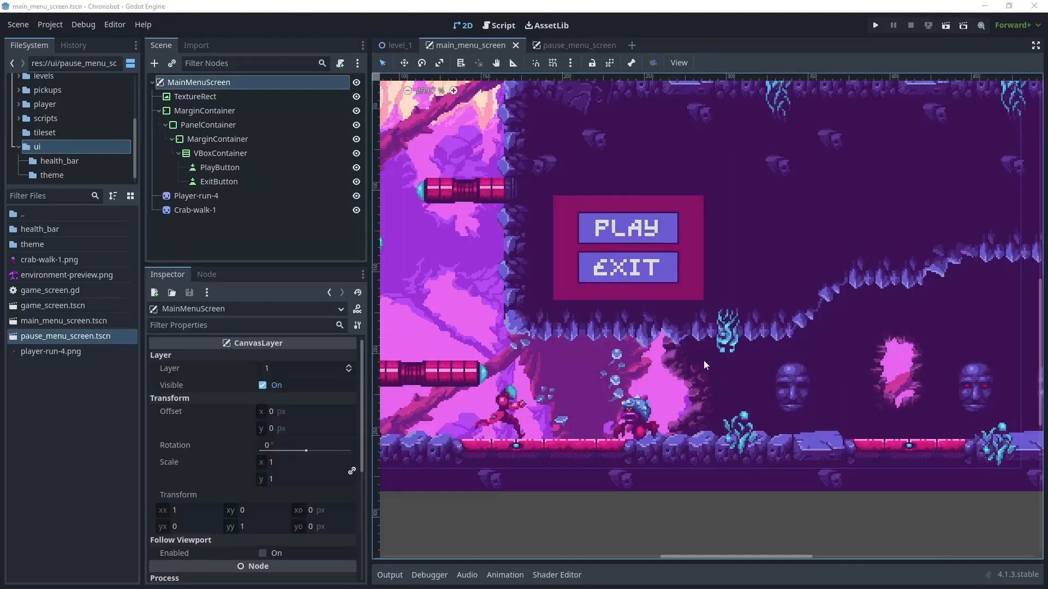
left_click(222, 169)
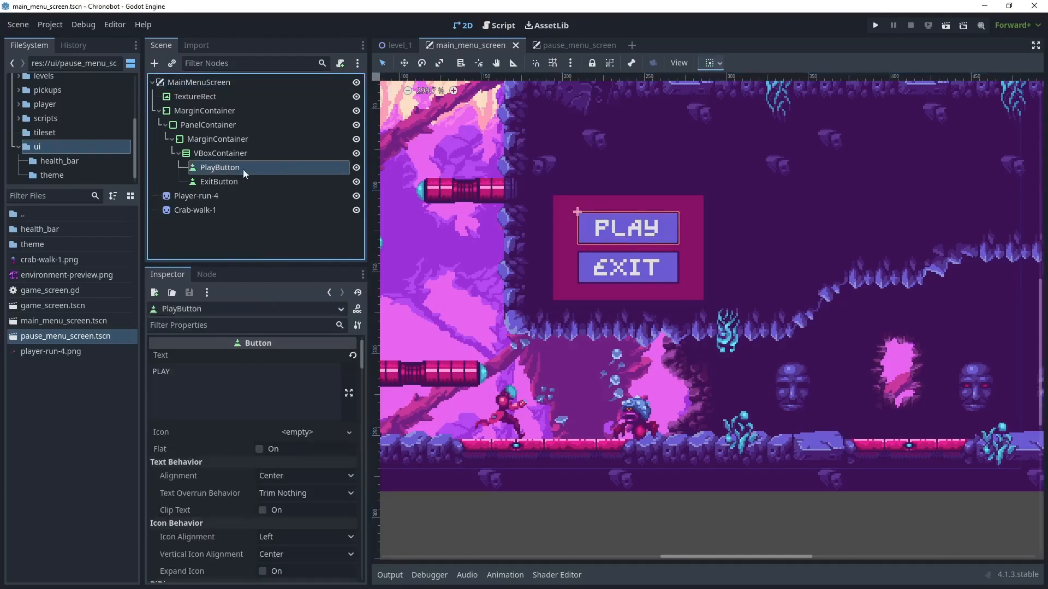
left_click(227, 82)
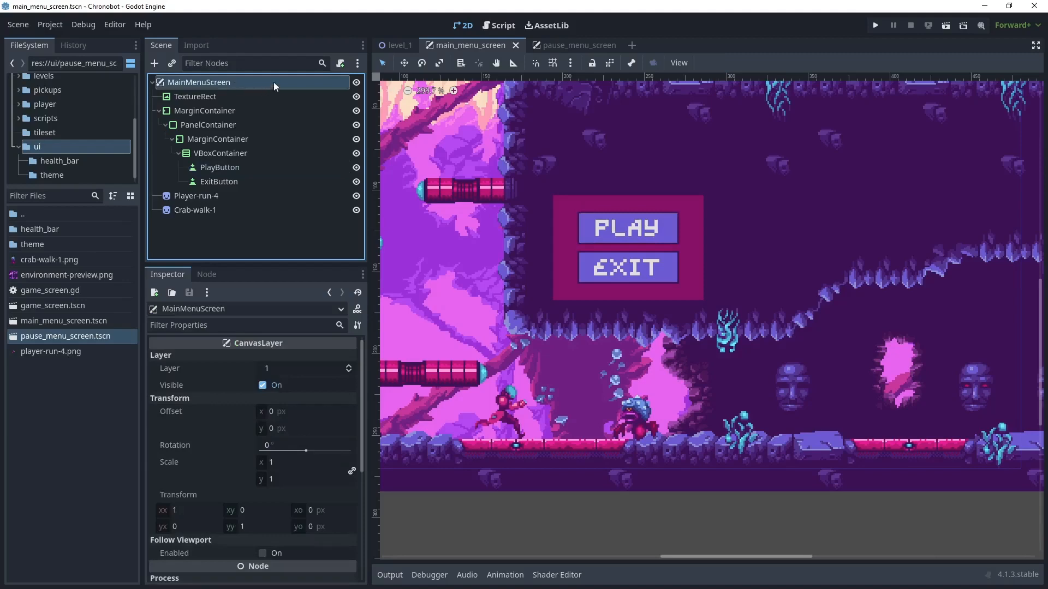
left_click(342, 63)
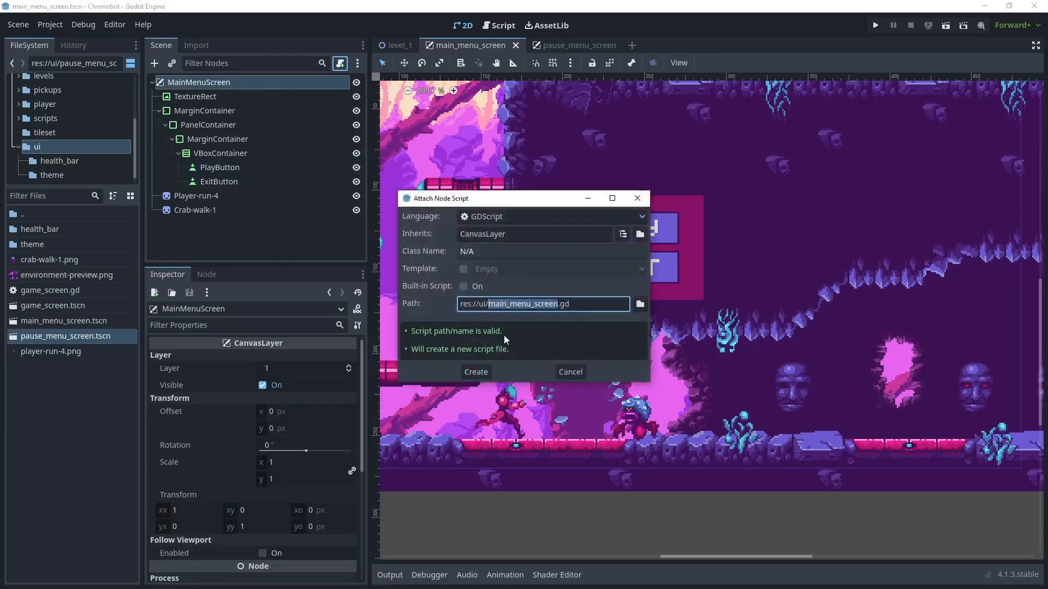
left_click(476, 371)
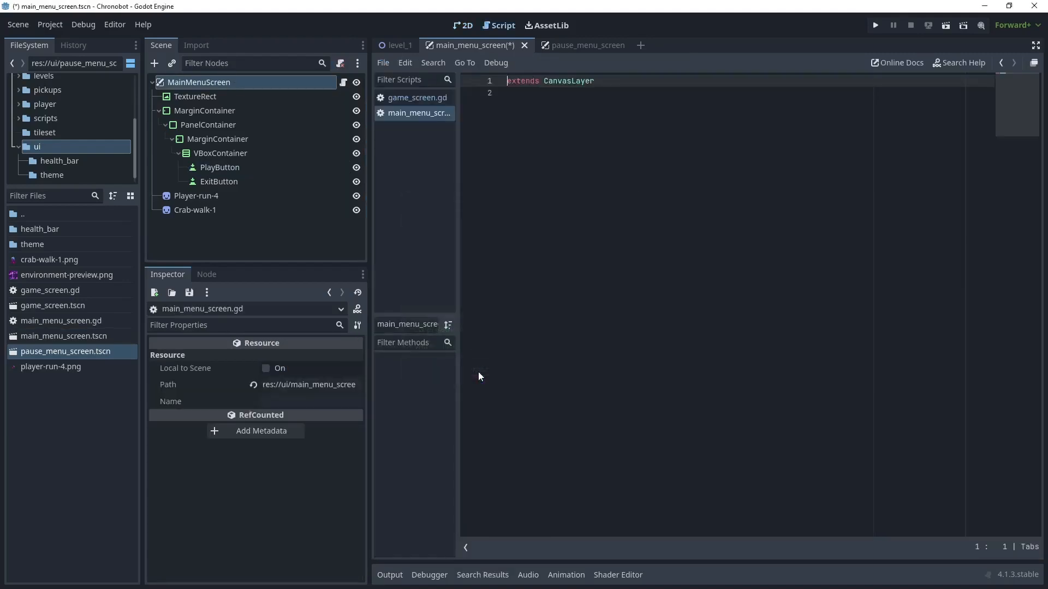
- Connect the pressed signals of PlayButton and ExitButton to handler functions in the main menu script
left_click(233, 169)
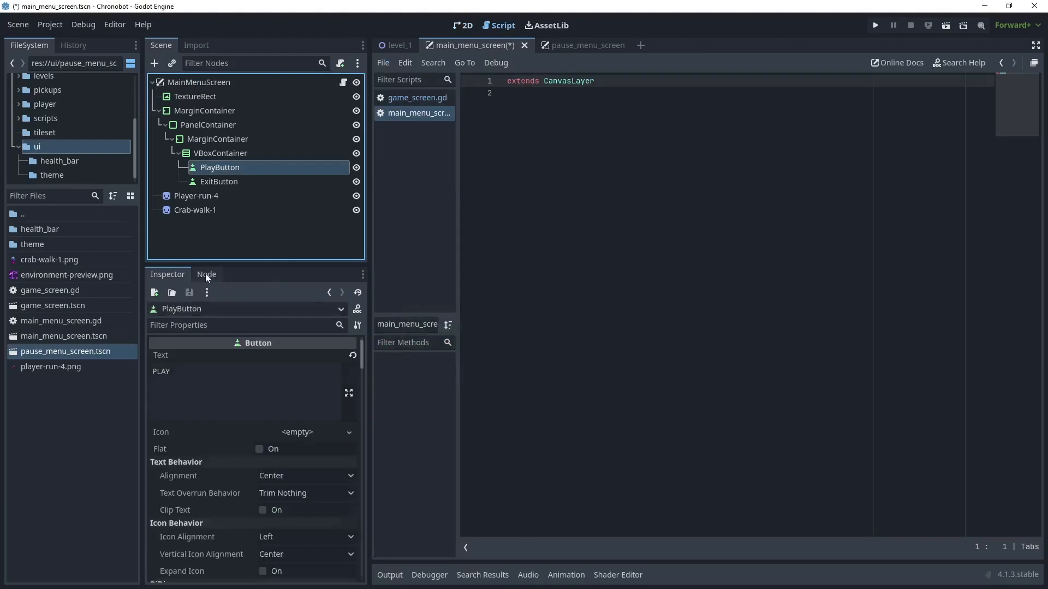
left_click(206, 274)
left_click(199, 370)
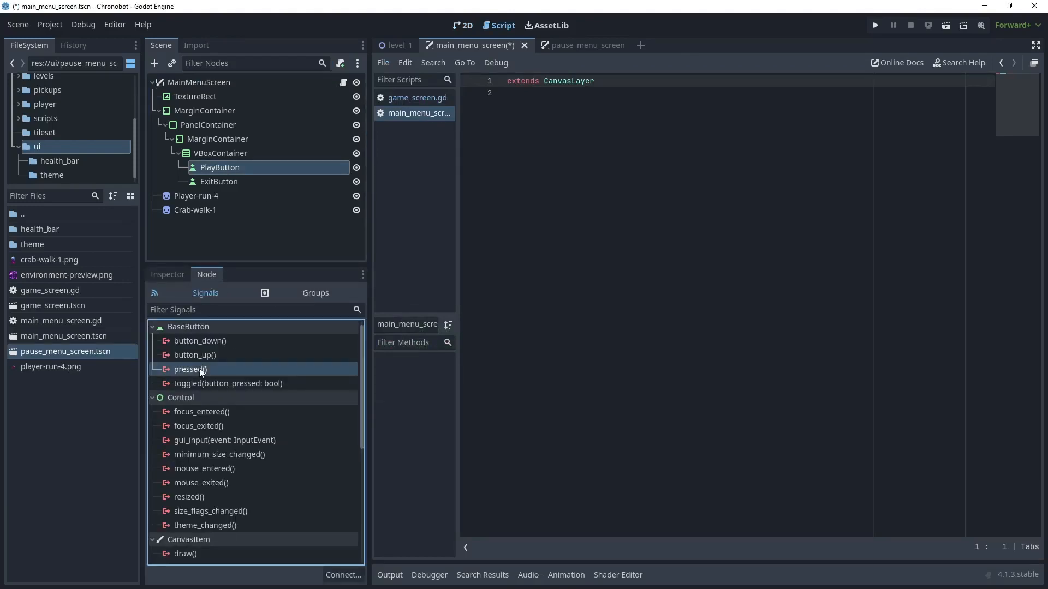
left_click(343, 575)
left_click(502, 421)
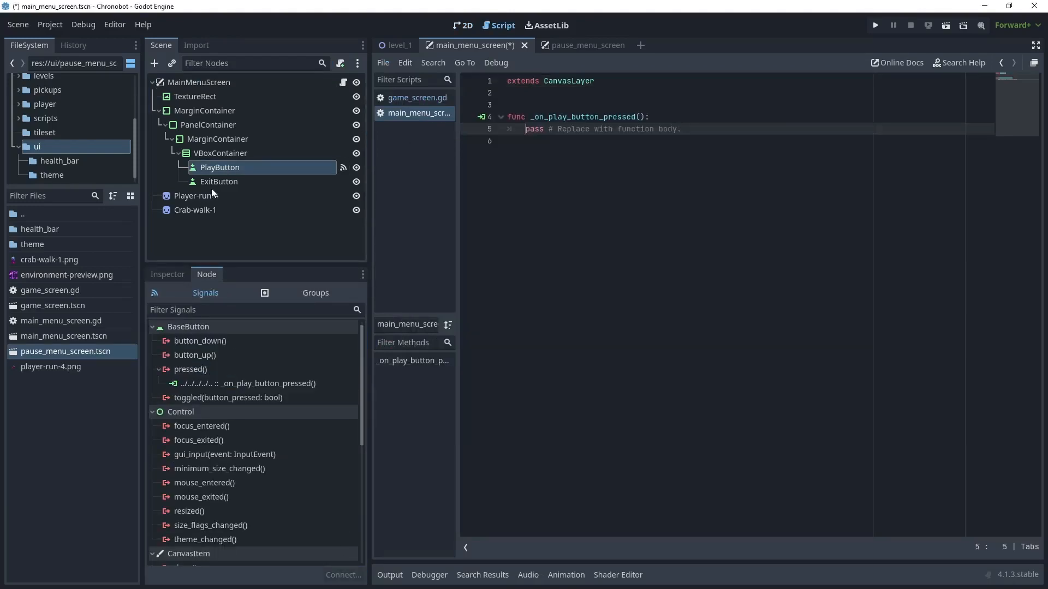
left_click(218, 185)
left_click(198, 371)
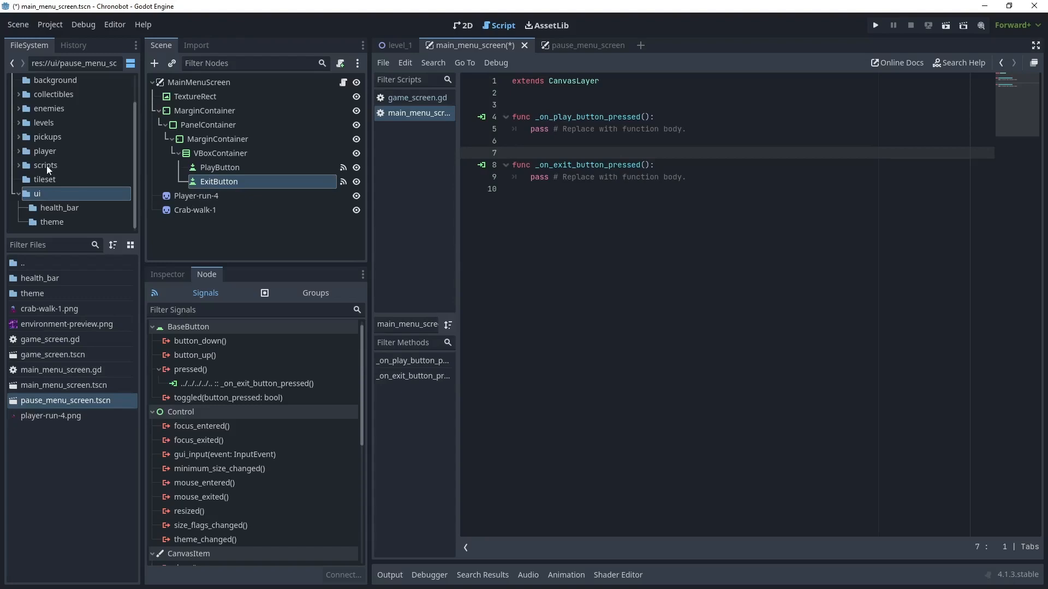
- Check the project's autoloaded scripts and open game_manager.gd from the scripts folder
left_click(52, 165)
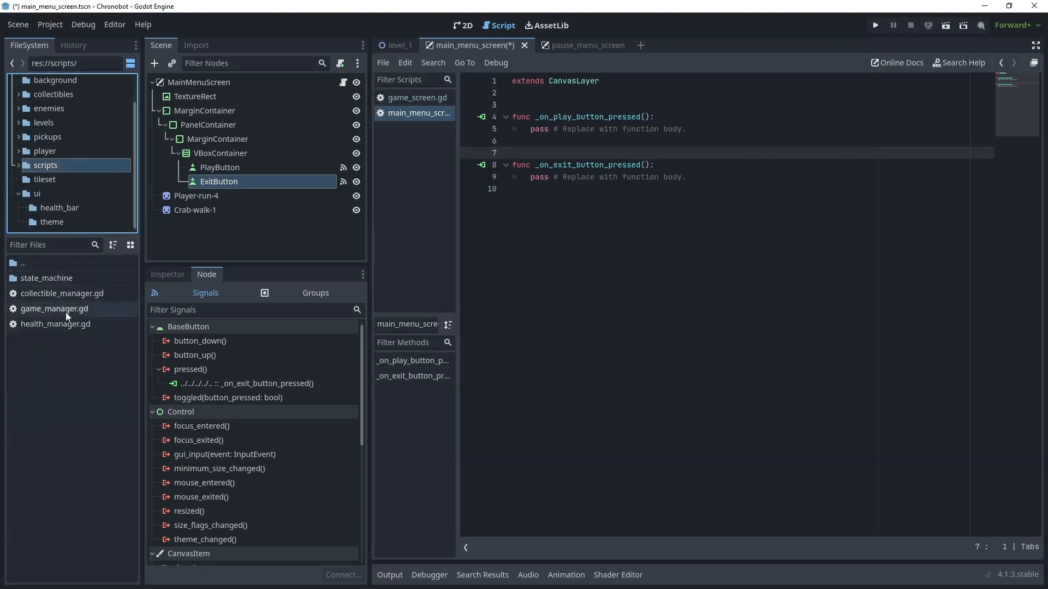
left_click(58, 27)
left_click(85, 43)
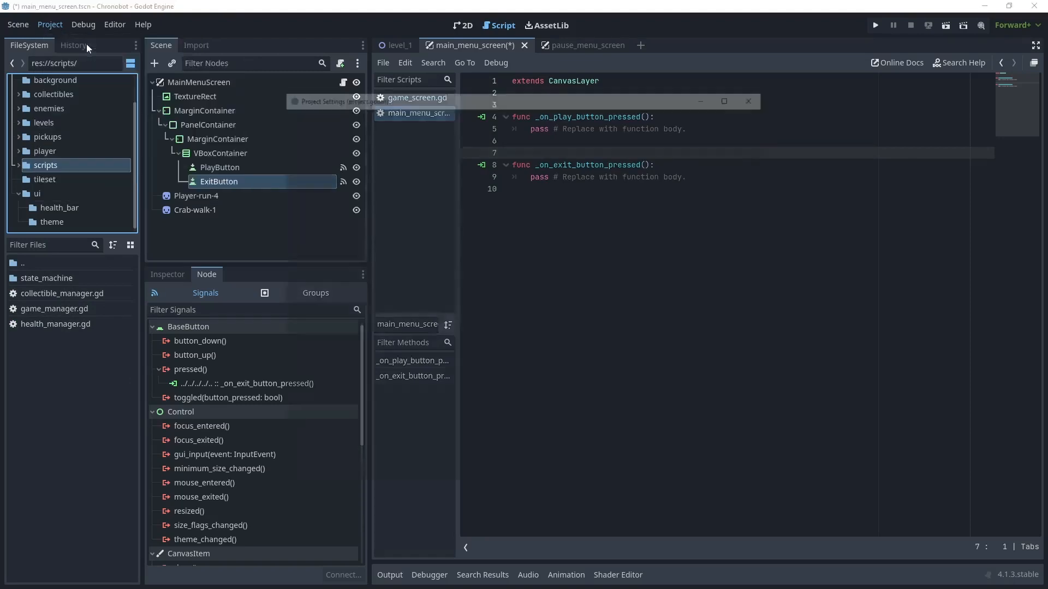
left_click(456, 119)
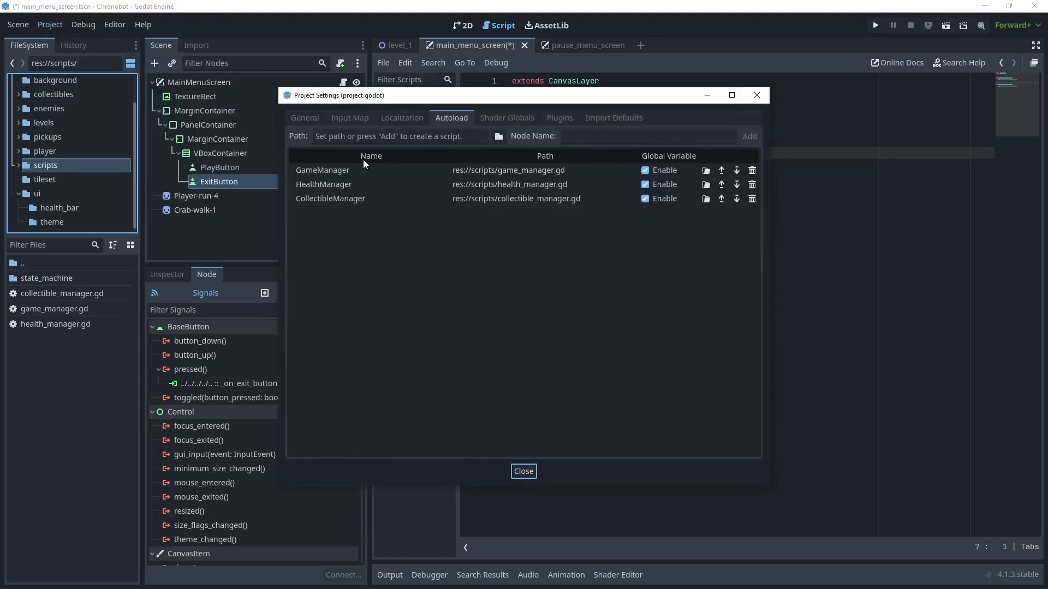
left_click(756, 95)
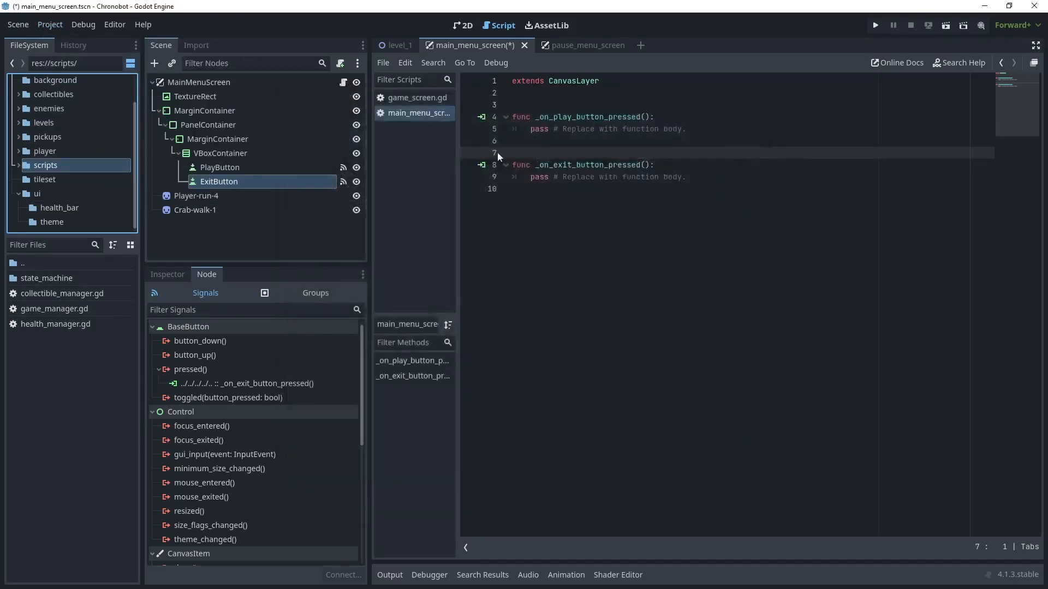
left_click(83, 309)
double_click(83, 308)
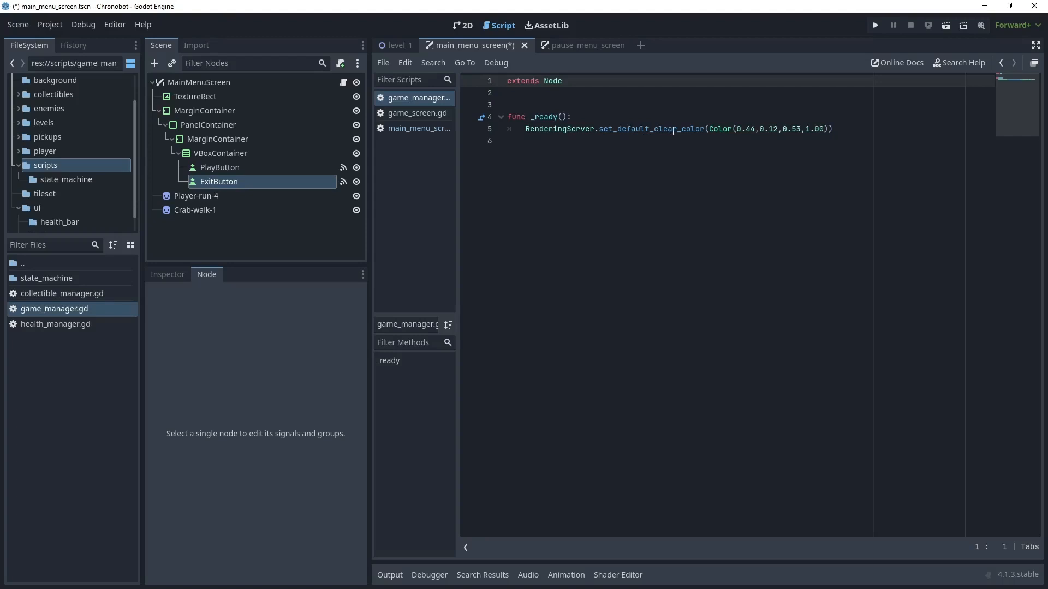
- Declare a new function start_game() below _ready() in game_manager.gd
left_click(847, 128)
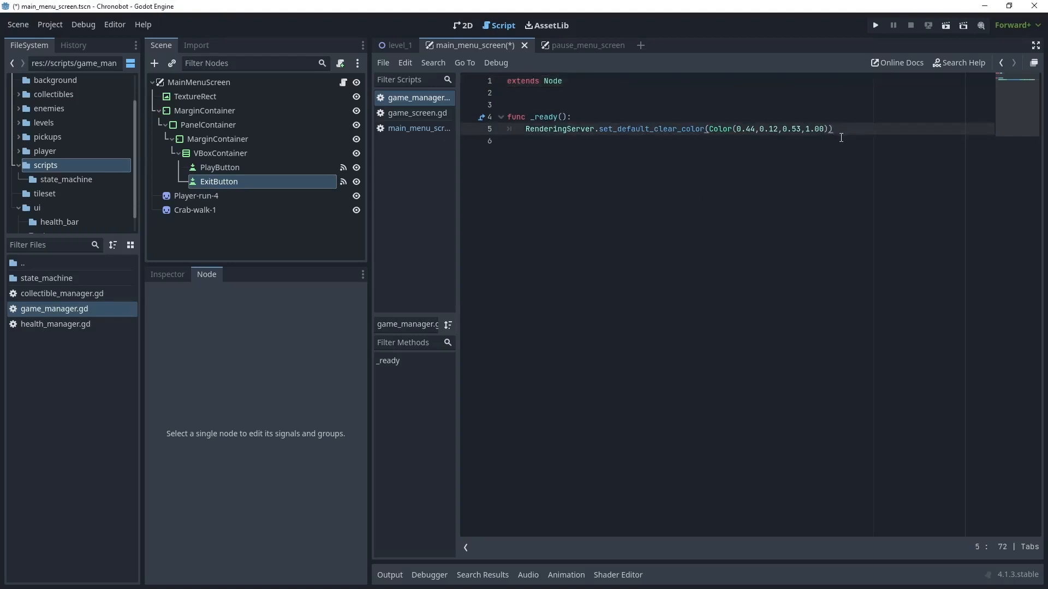
key("Return")
key("Return")
key("Return")
type("func")
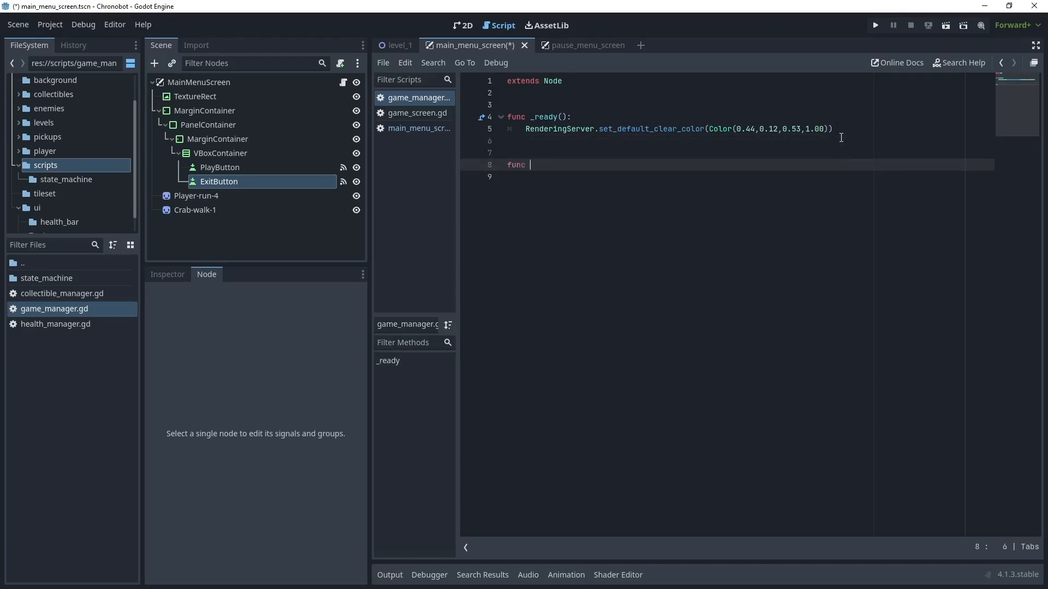
type(" start_game():")
key("Return")
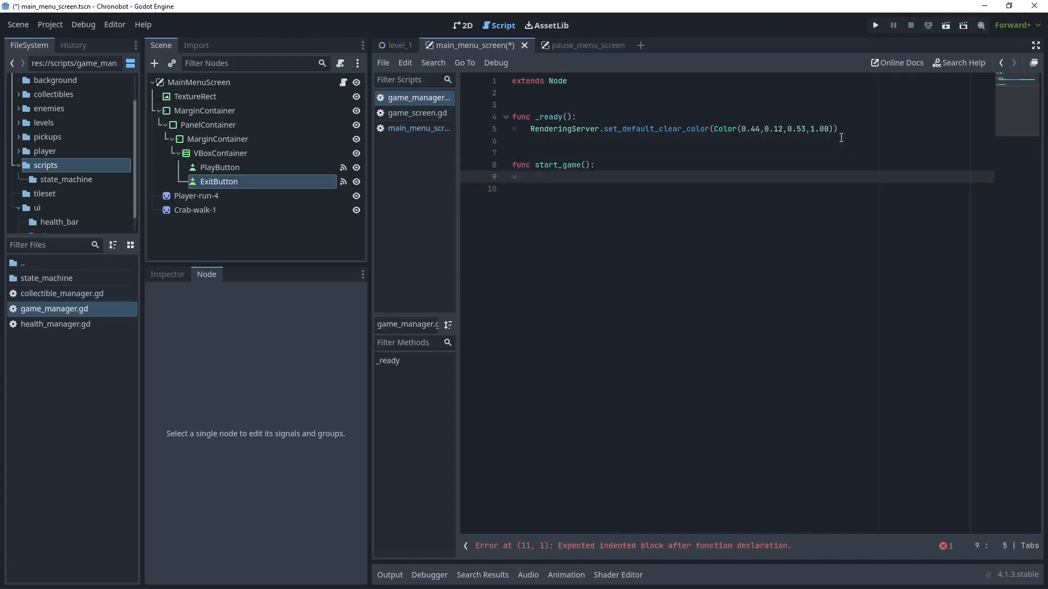
- Declare a level_1 variable preloading res://levels/level_1.tscn near the beginning of game_manager.gd, separated from the extends line by one blank line
left_click(47, 122)
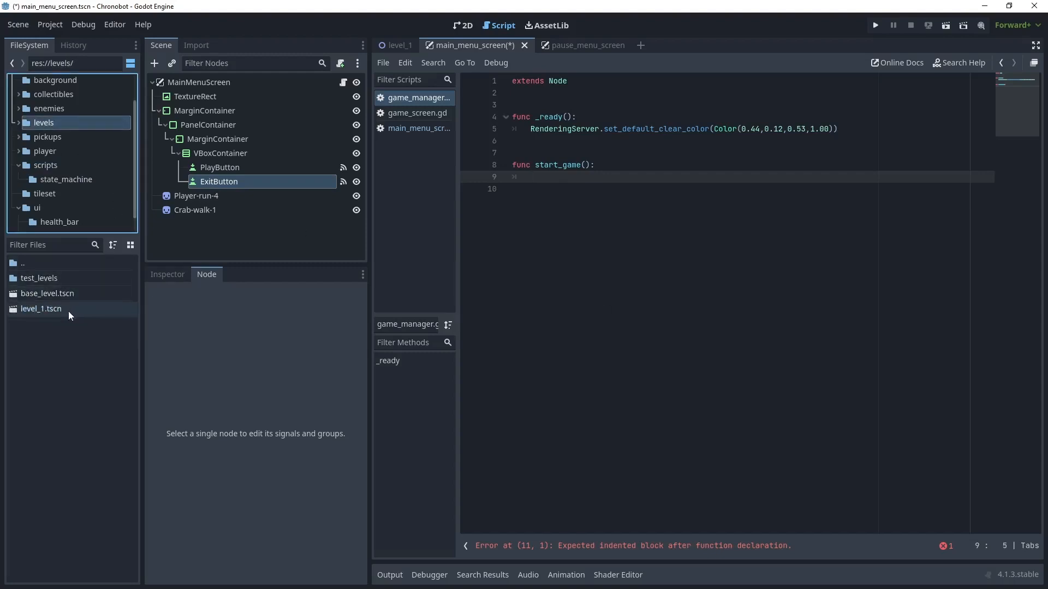
left_click_drag(56, 310, 528, 97)
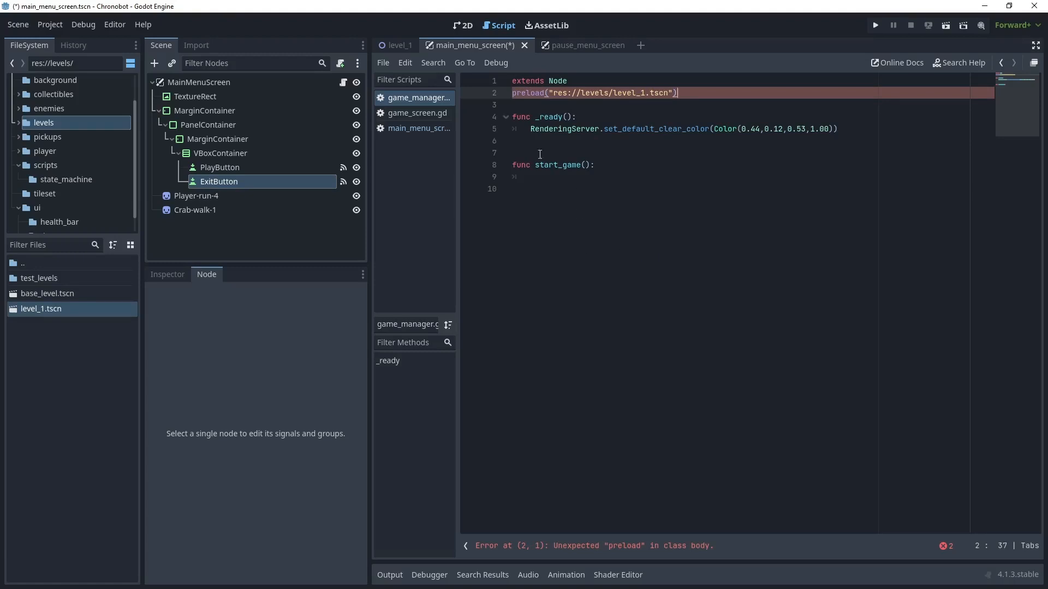
left_click(513, 92)
type("var level_1 =")
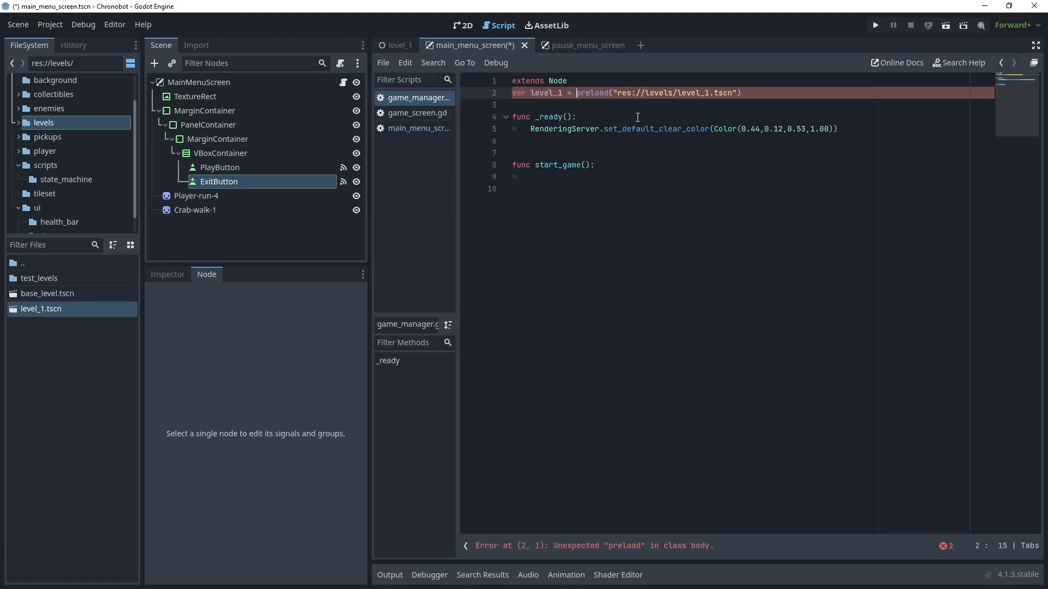
left_click(577, 82)
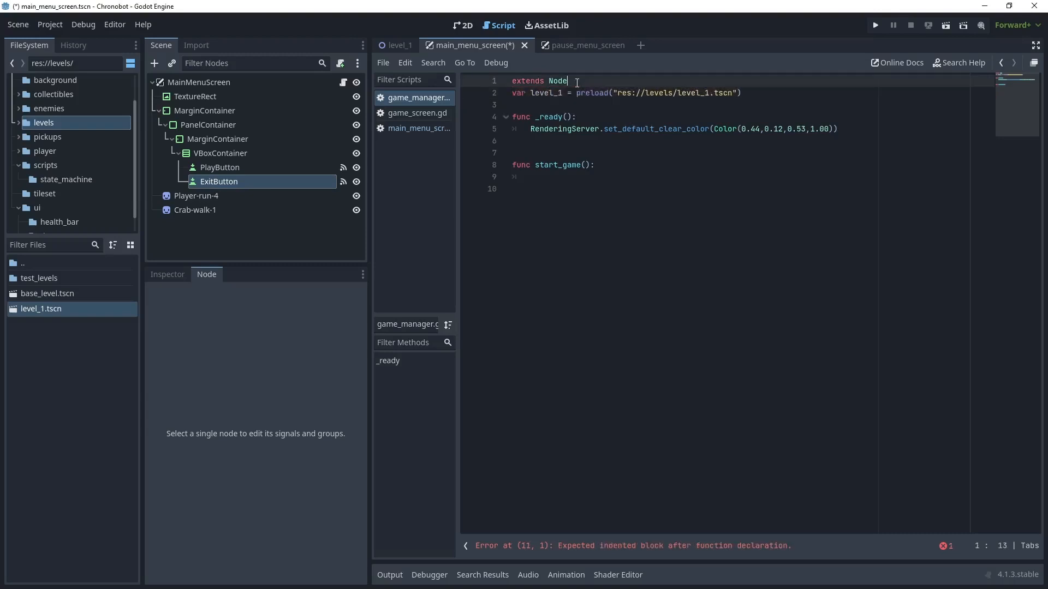
key("Return")
key("Return")
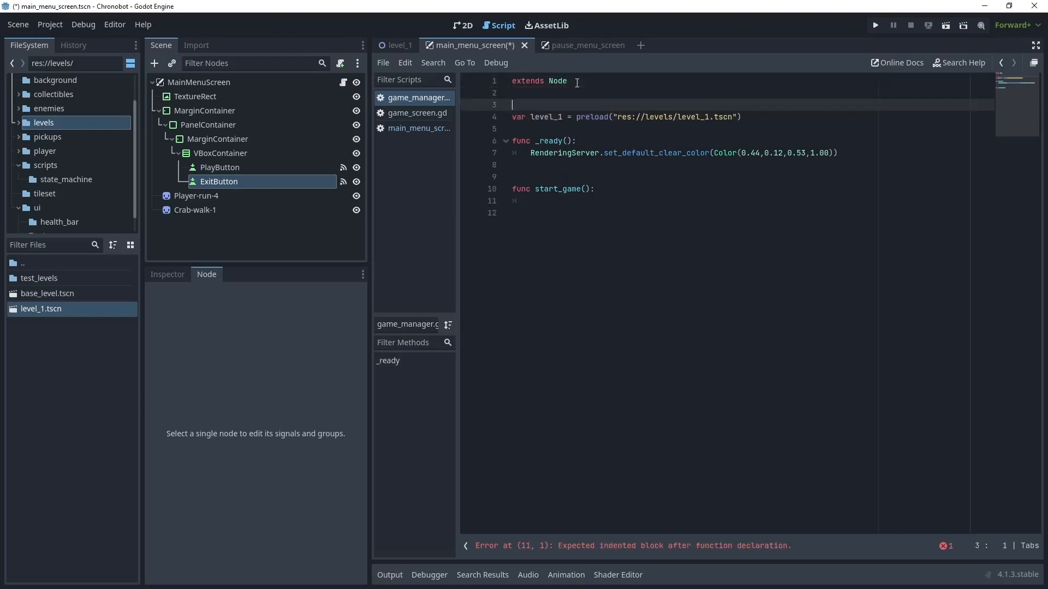
key("BackSpace")
left_click(548, 192)
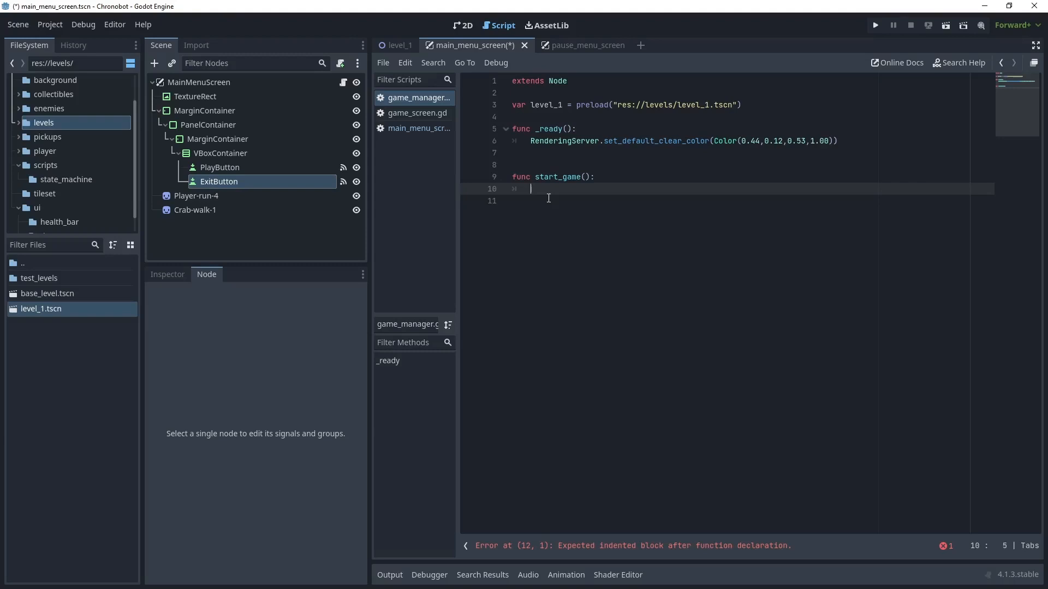
- Give start_game() a pass placeholder and add transition_to_scene(scene_path) beneath it, beginning with await get_tree().create_timer(0.5).timeout
type("pass")
left_click(548, 198)
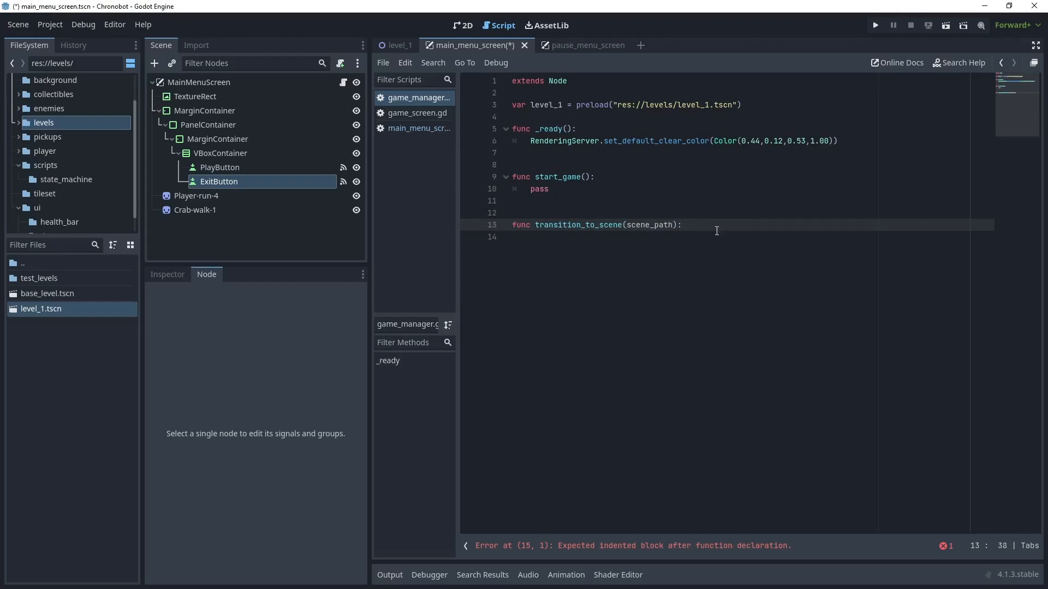
key("Return")
type("await")
type("get_tree().create_timer(0.5).timeout")
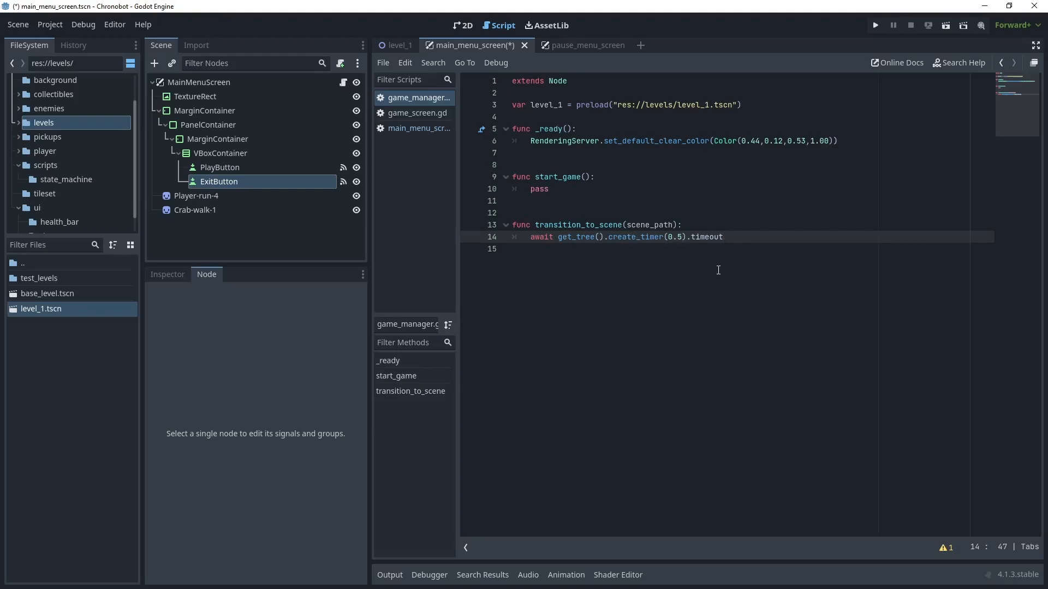
- Complete transition_to_scene() with a call to get_tree().change_scene_to_file(scene_path) after the timer line
key("Return")
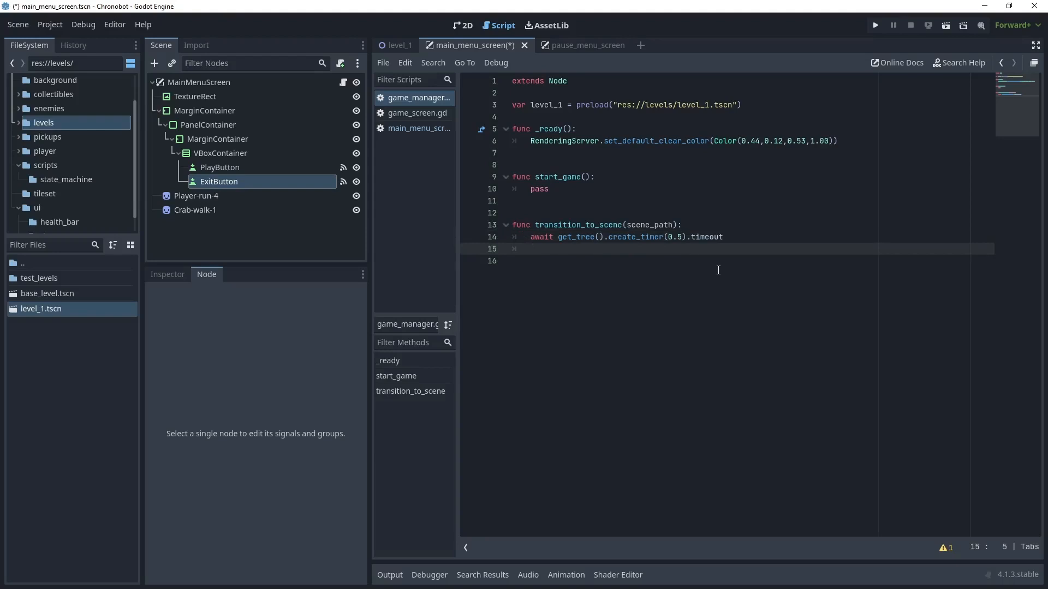
type("get_tree().change_scene_to_file(scene_path)")
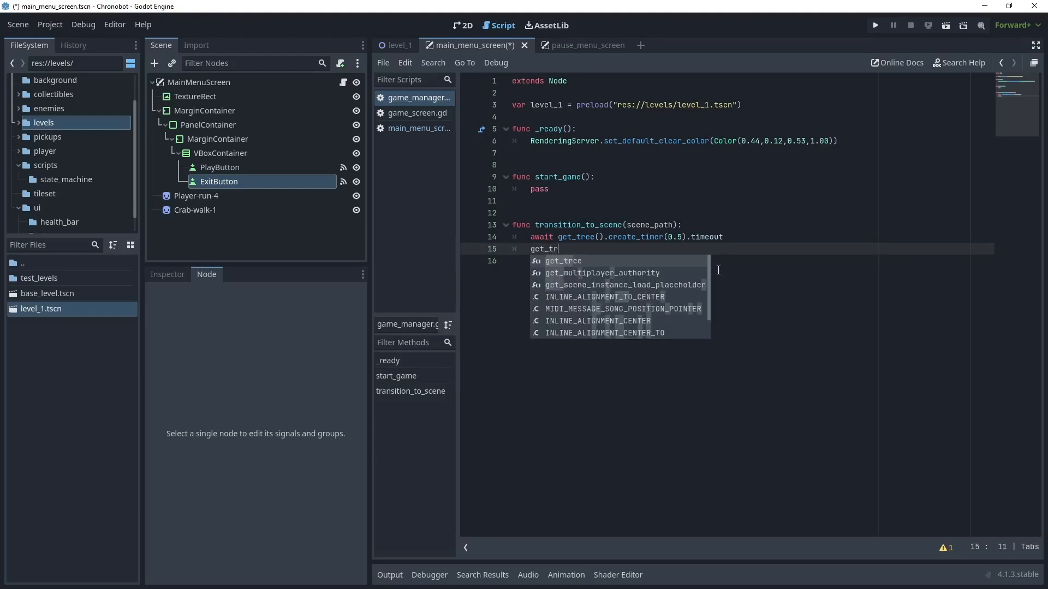
left_click(614, 278)
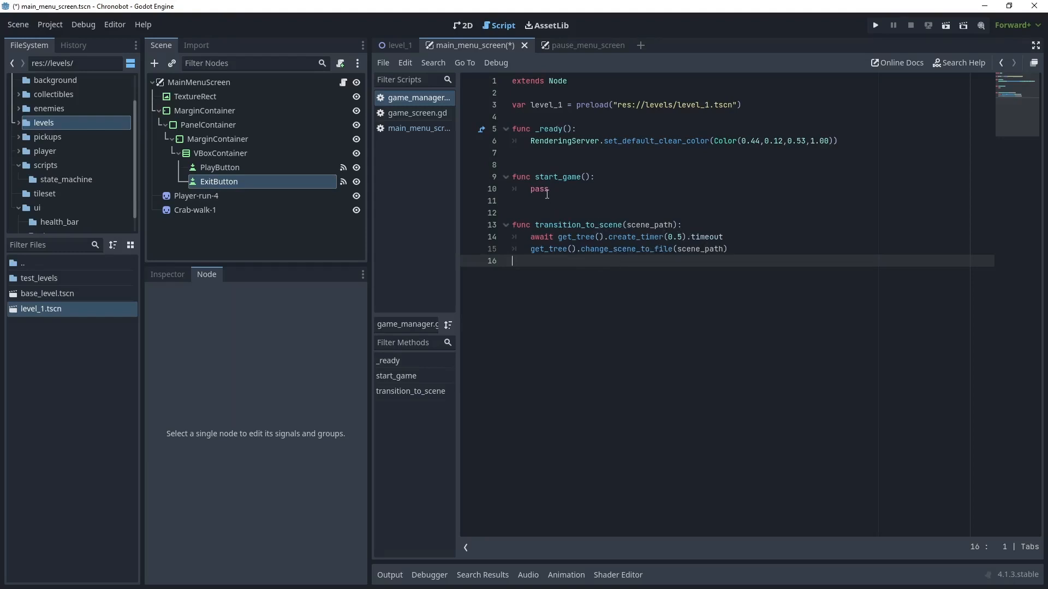
- Replace the pass placeholder in start_game() with transition_to_scene(level_1.resource_path) and save
double_click(545, 191)
type("trans")
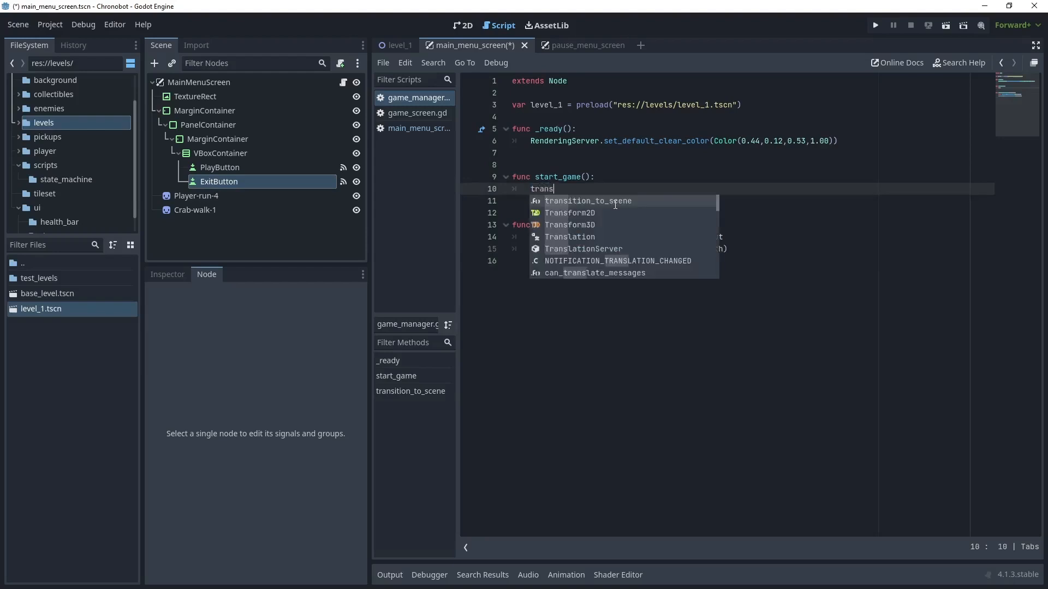
key("Return")
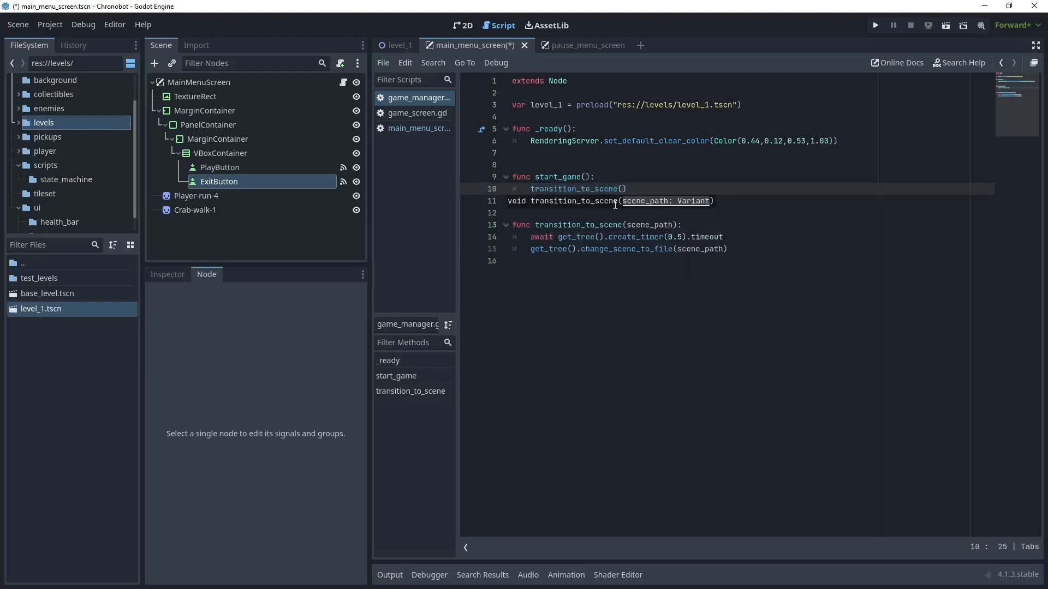
type("levl")
key("Return")
type(".res")
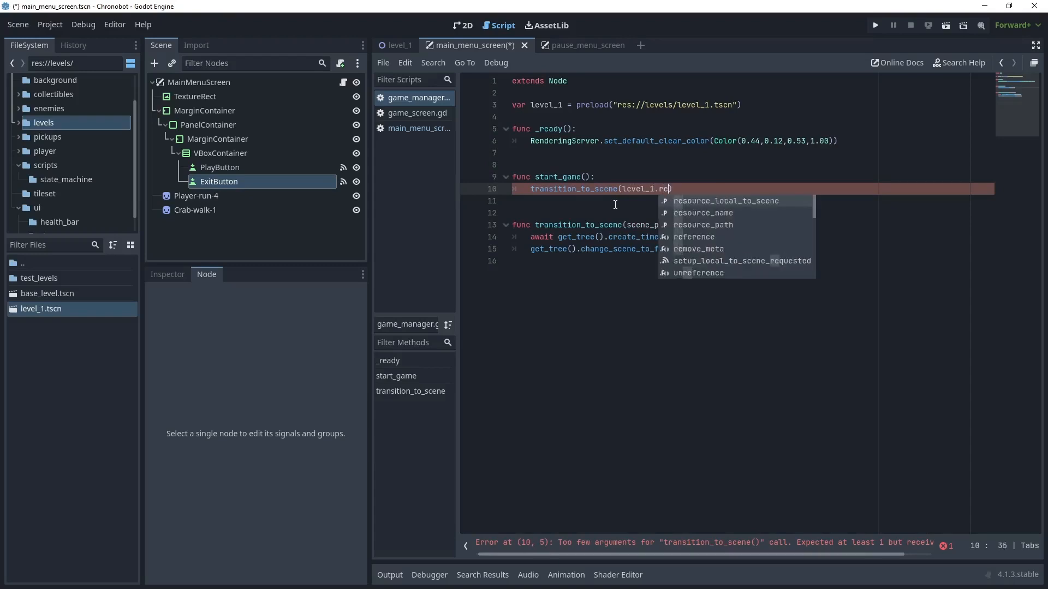
key("Down")
key("Down")
key("Return")
left_click(737, 188)
key("ctrl+s")
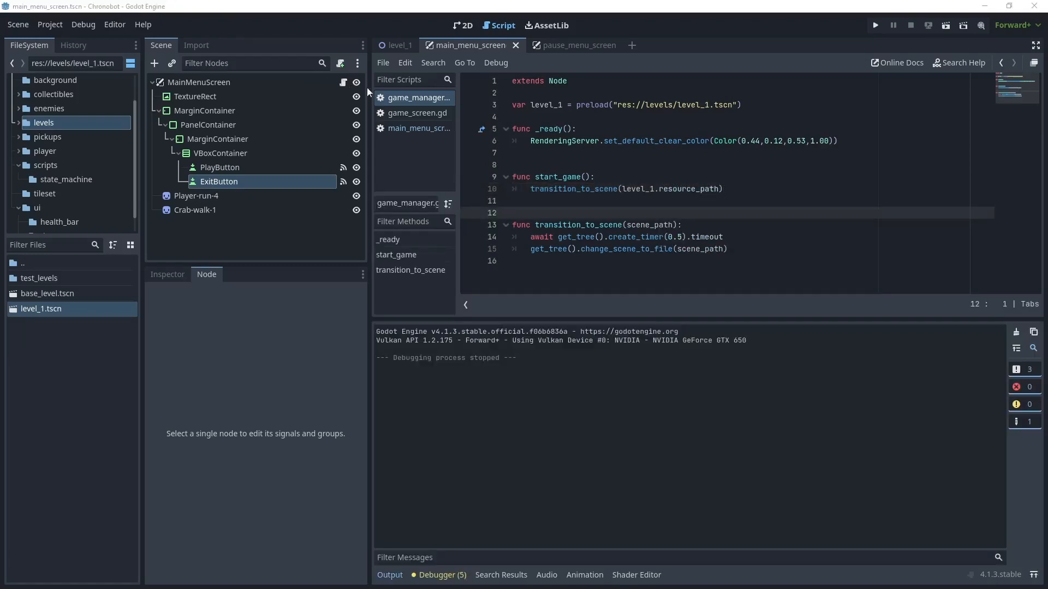
- In the main menu script, make _on_play_button_pressed() call GameManager.start_game() followed by queue_free()
left_click(411, 128)
left_click_drag(531, 129, 716, 133)
type("game")
key("Return")
type(".")
key("Return")
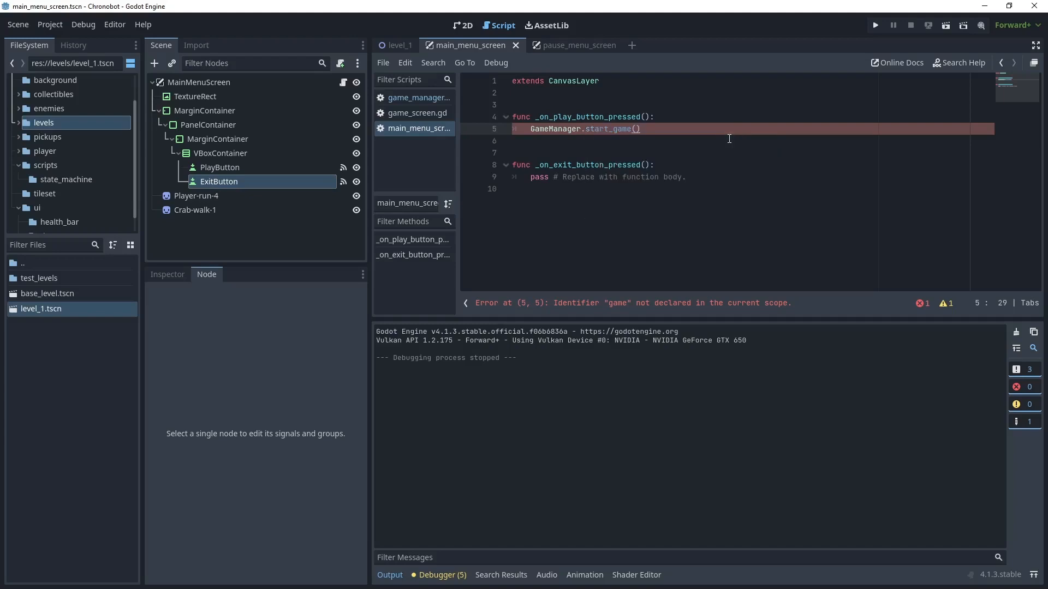
key("Return")
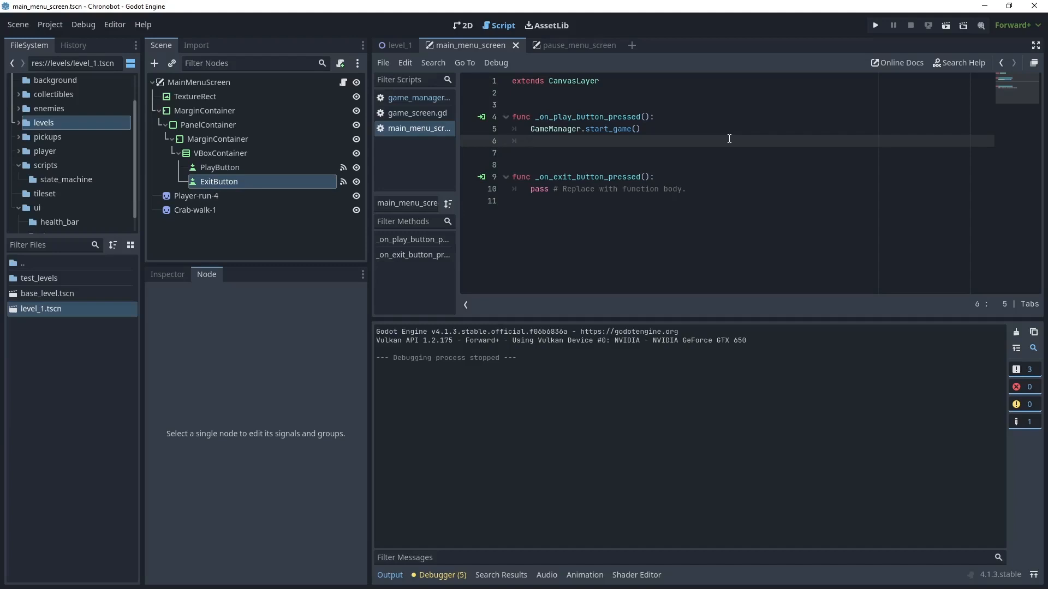
type("quq")
key("Return")
- Run the main menu scene twice to test starting the level with the Play button, stopping the game each time
left_click(945, 25)
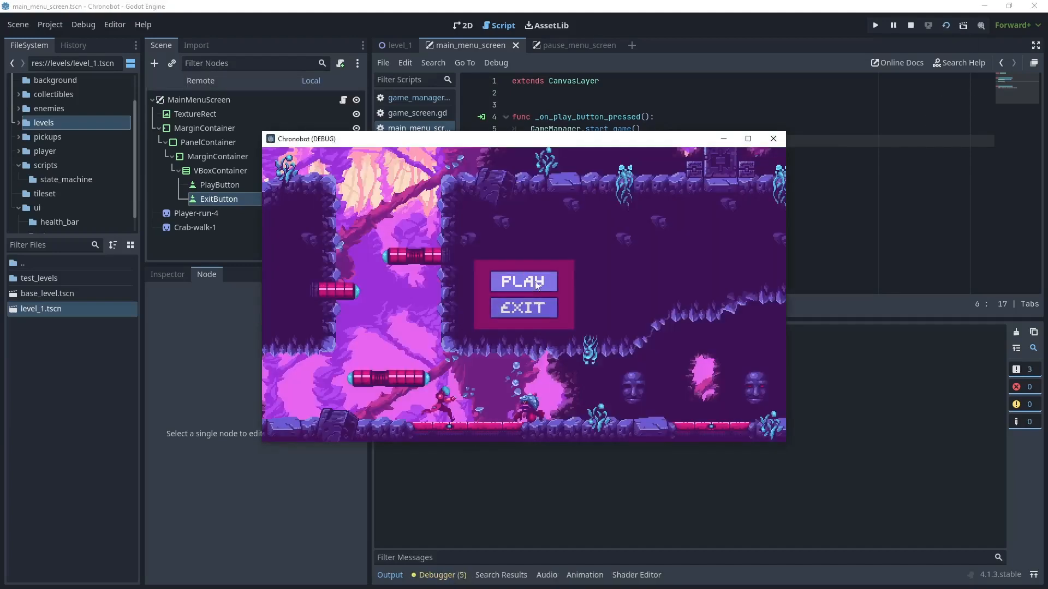
left_click(534, 283)
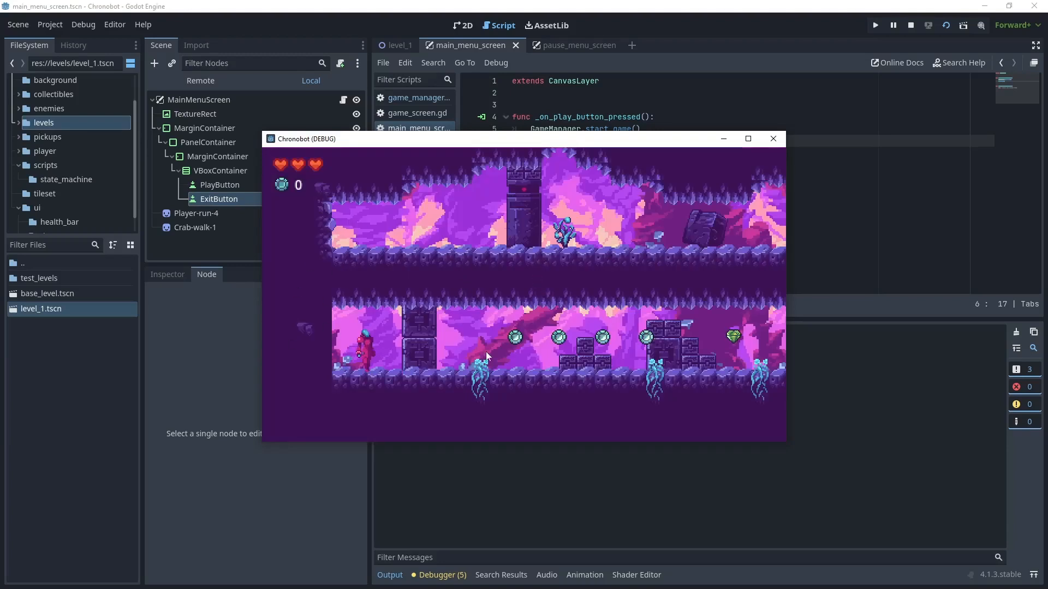
key("F8")
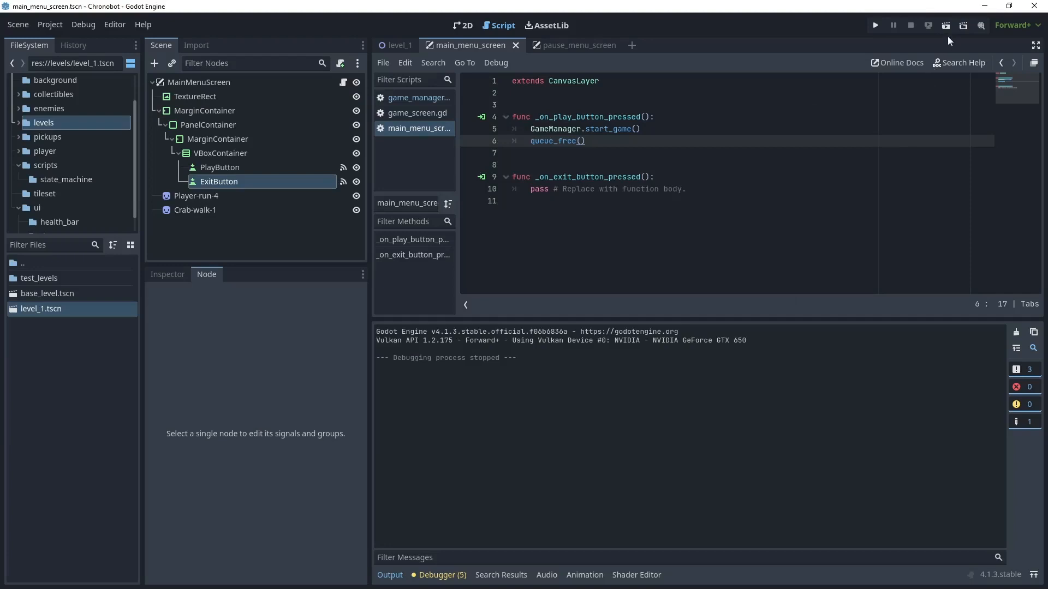
left_click(947, 27)
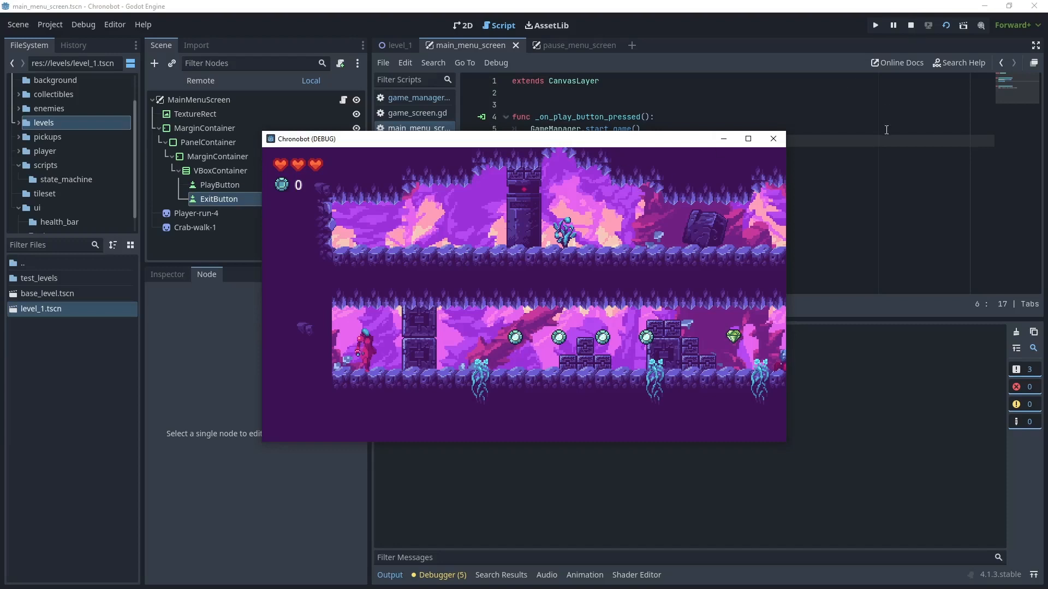
left_click(910, 26)
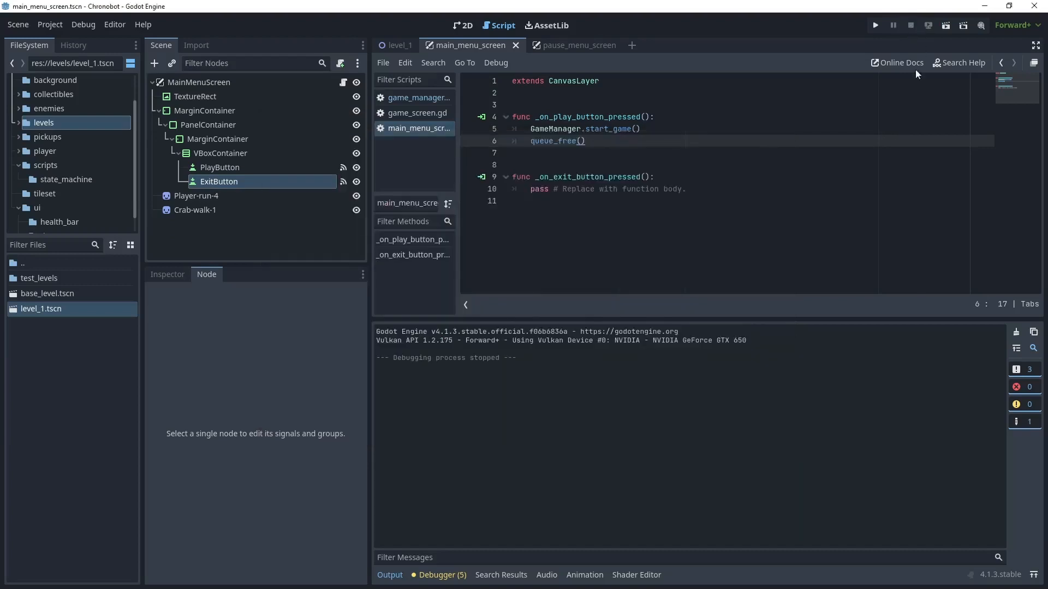
- In game_manager.gd, set the create_timer delay in transition_to_scene() to 0.1 seconds
left_click(417, 98)
left_click(680, 238)
key("BackSpace")
type("1")
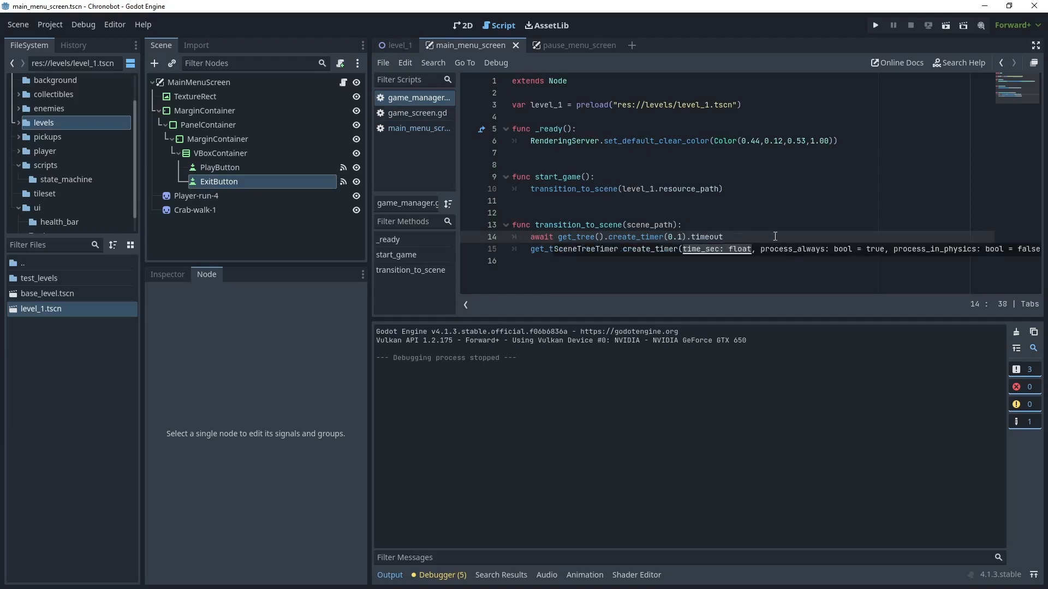
left_click(694, 229)
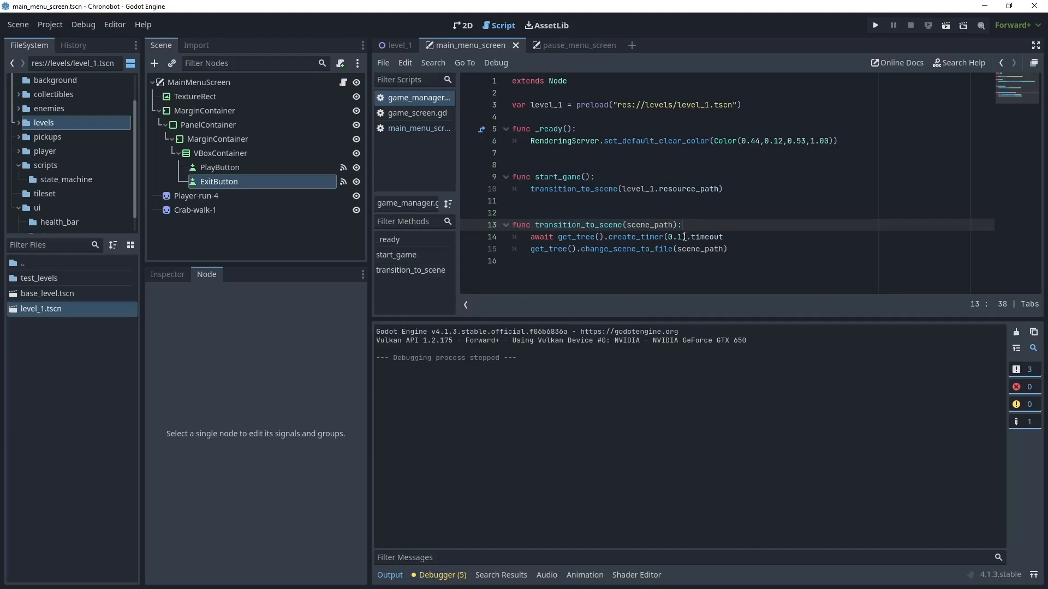
- Add an exit_game() function below start_game() in game_manager.gd that calls get_tree().quit()
left_click(787, 189)
key("Return")
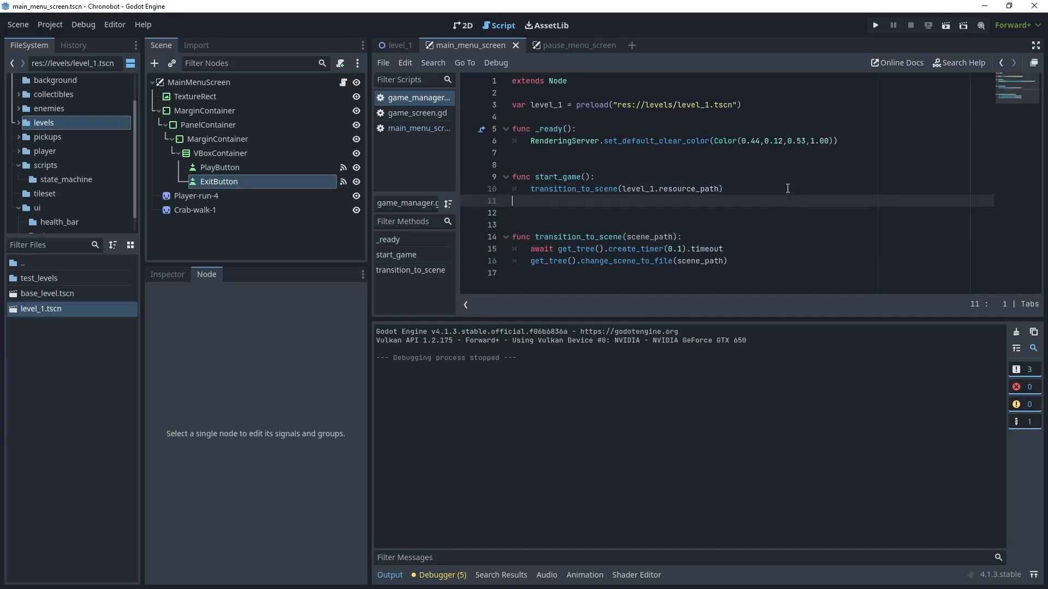
key("Return")
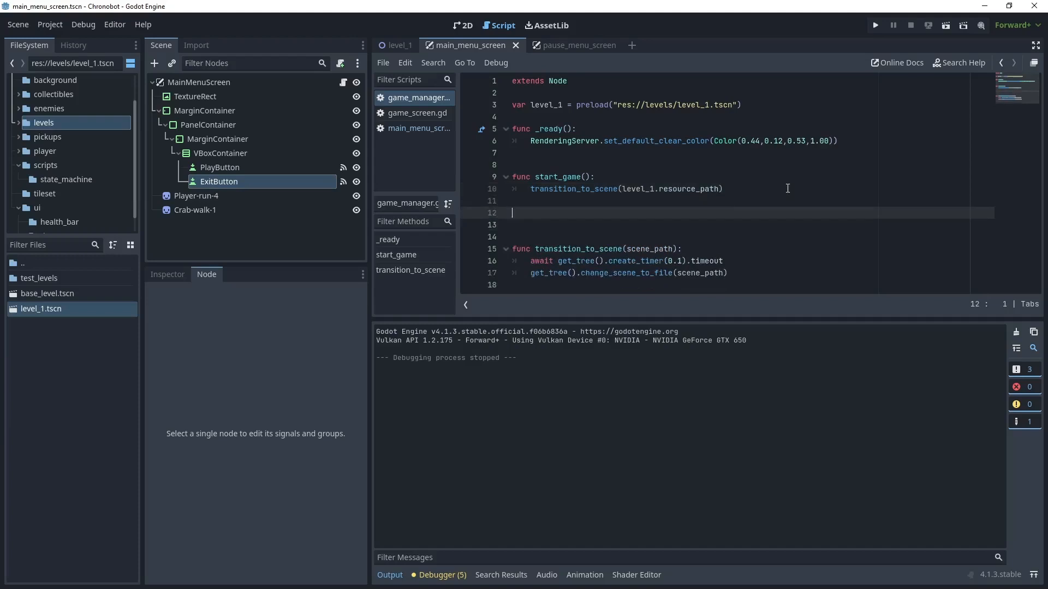
type("func exc")
key("BackSpace")
type("it_game():")
key("Return")
type("get_tree().quit()")
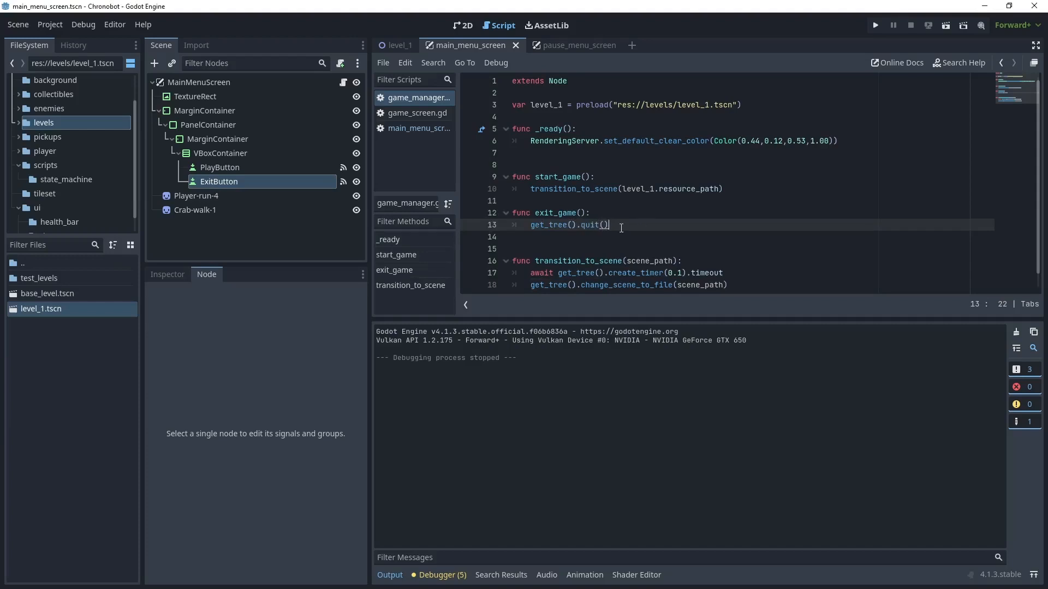
- In the main menu script, replace the placeholder body of _on_exit_button_pressed() with GameManager.exit_game()
left_click(413, 130)
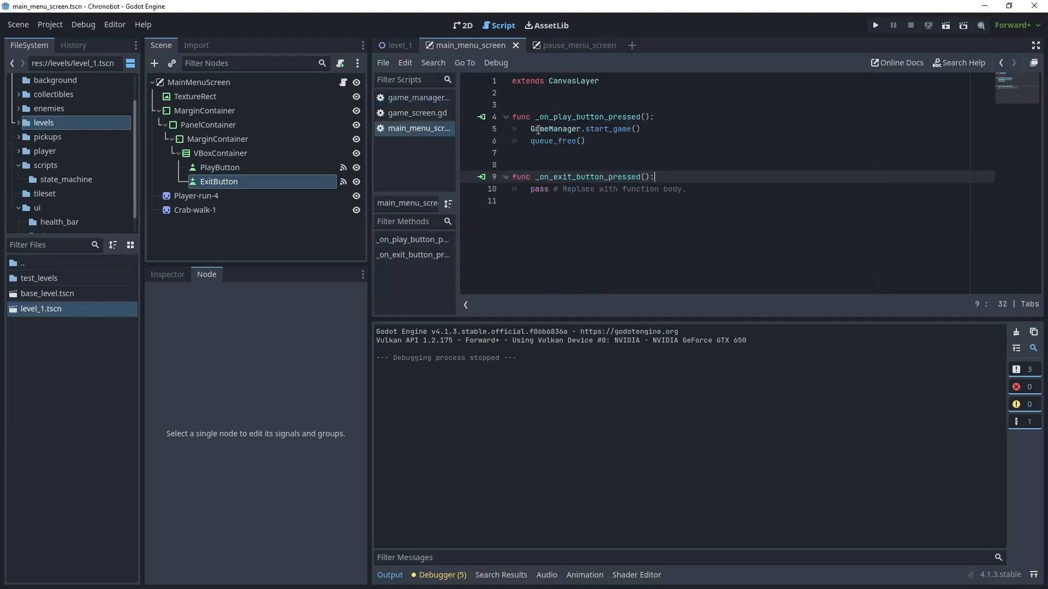
left_click(532, 189)
left_click_drag(532, 189, 732, 194)
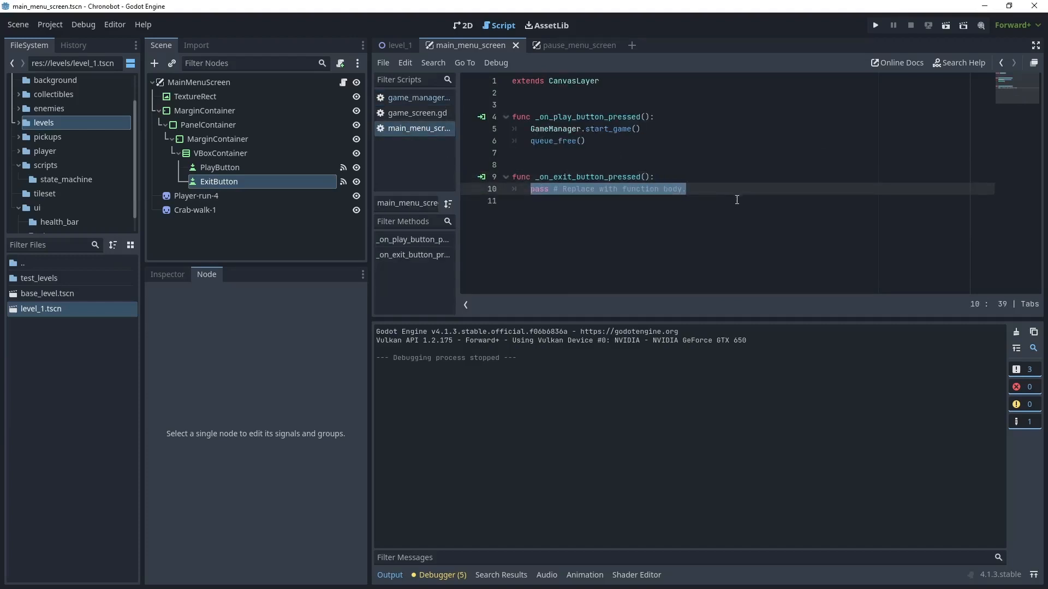
type("GameManager.exit_game()")
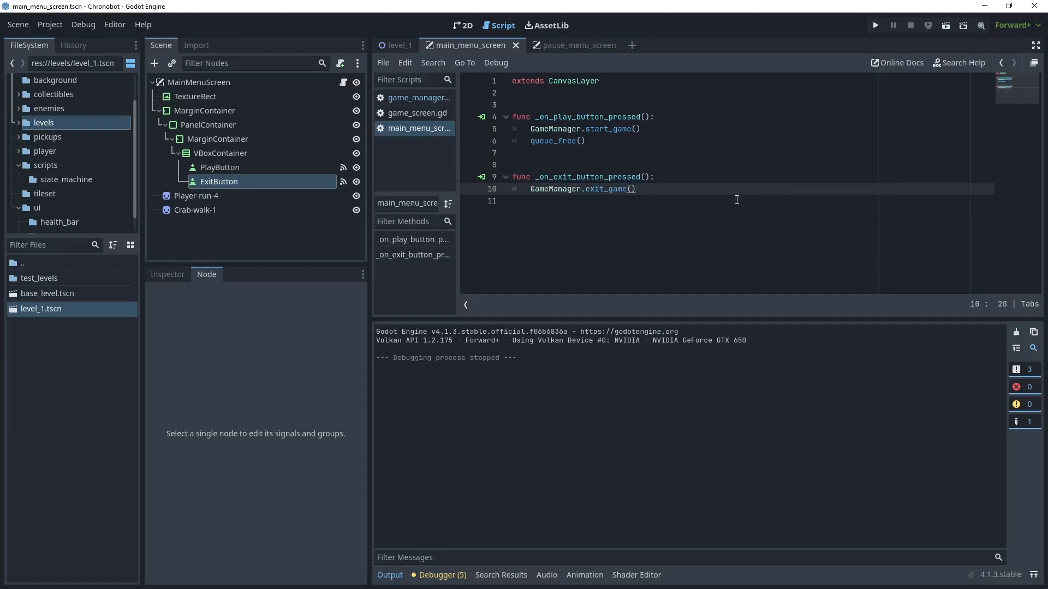
left_click(777, 143)
- Run the main menu scene and test quitting the game with the Exit button
left_click(945, 25)
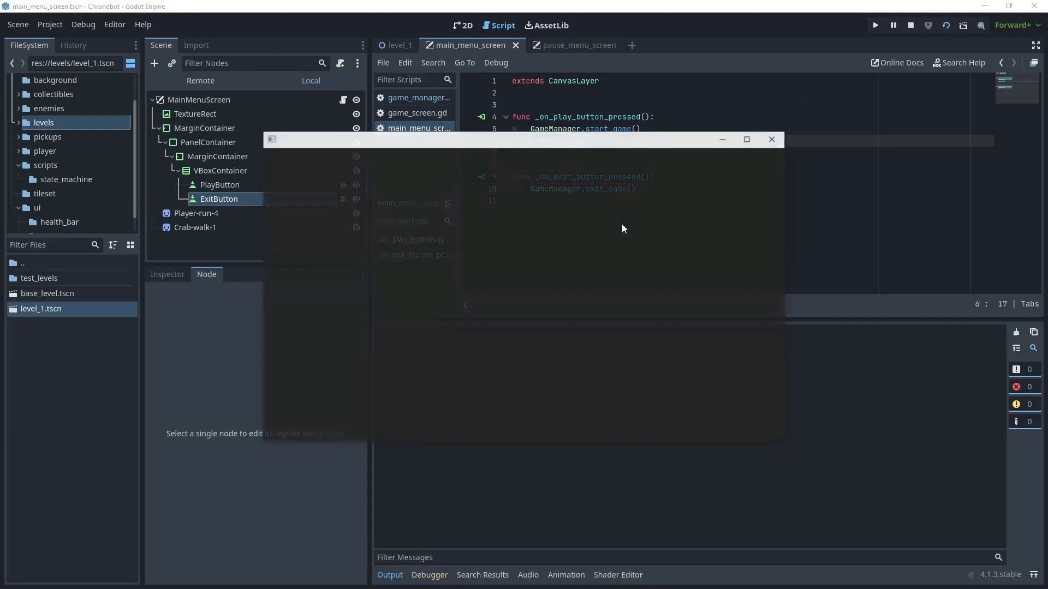
left_click(533, 308)
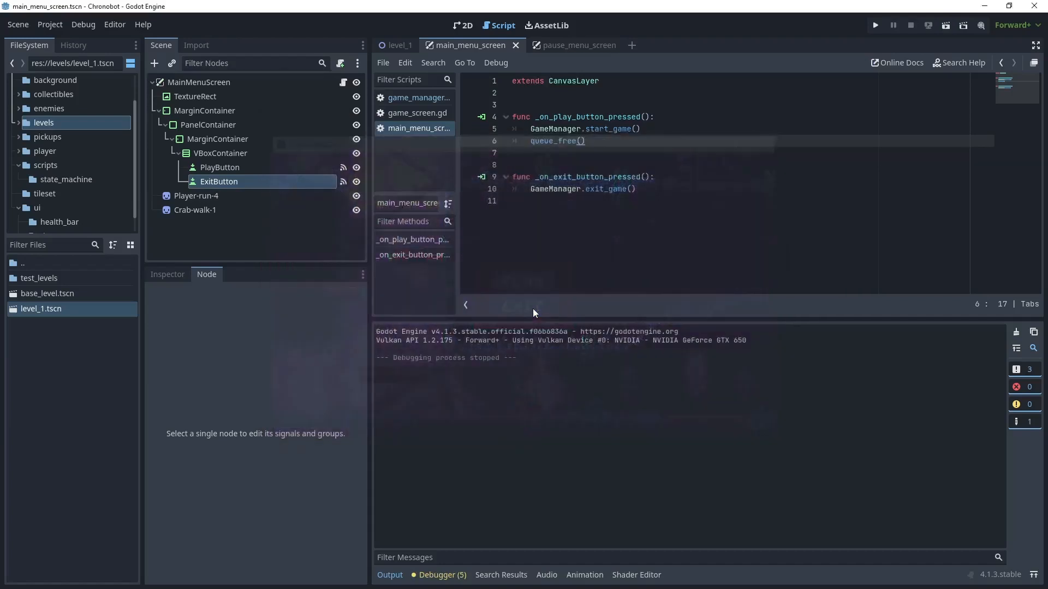
left_click(674, 188)
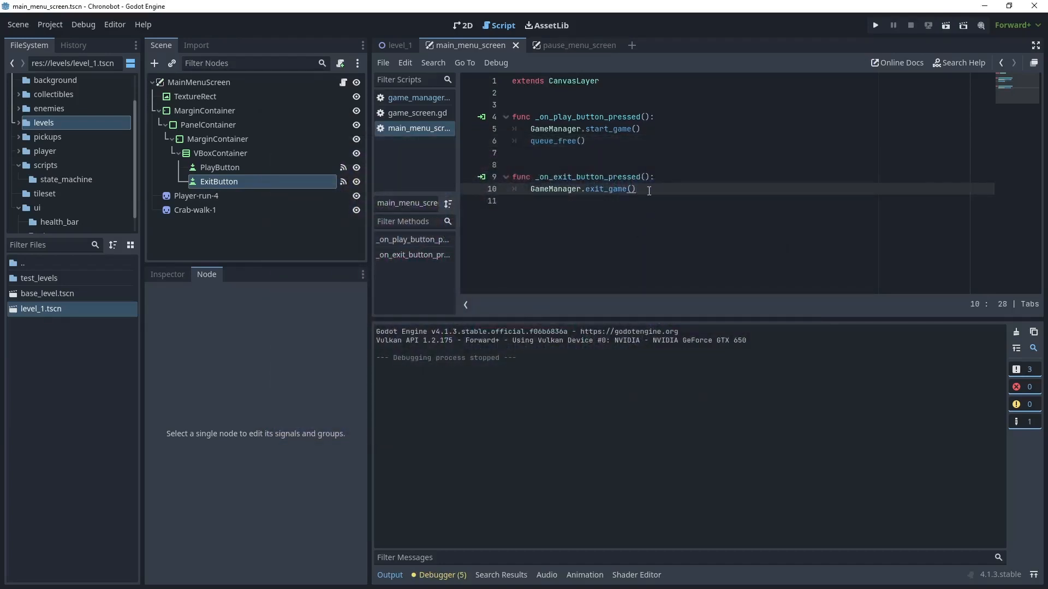
- Set the project's main scene to res://ui/main_menu_screen.tscn in the Run section of the project settings
left_click(57, 25)
left_click(64, 39)
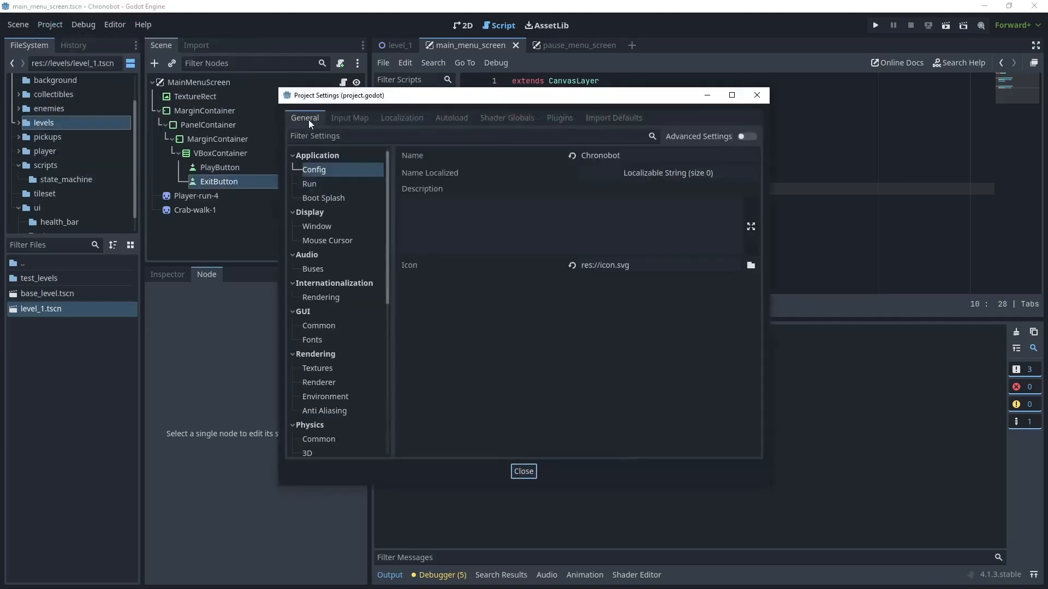
left_click(311, 184)
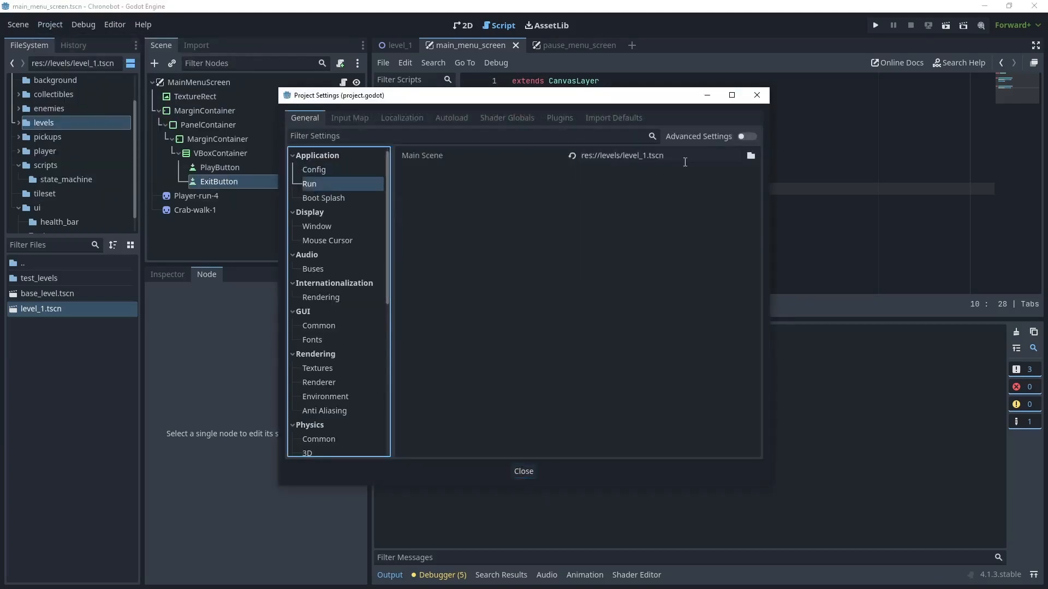
left_click(751, 156)
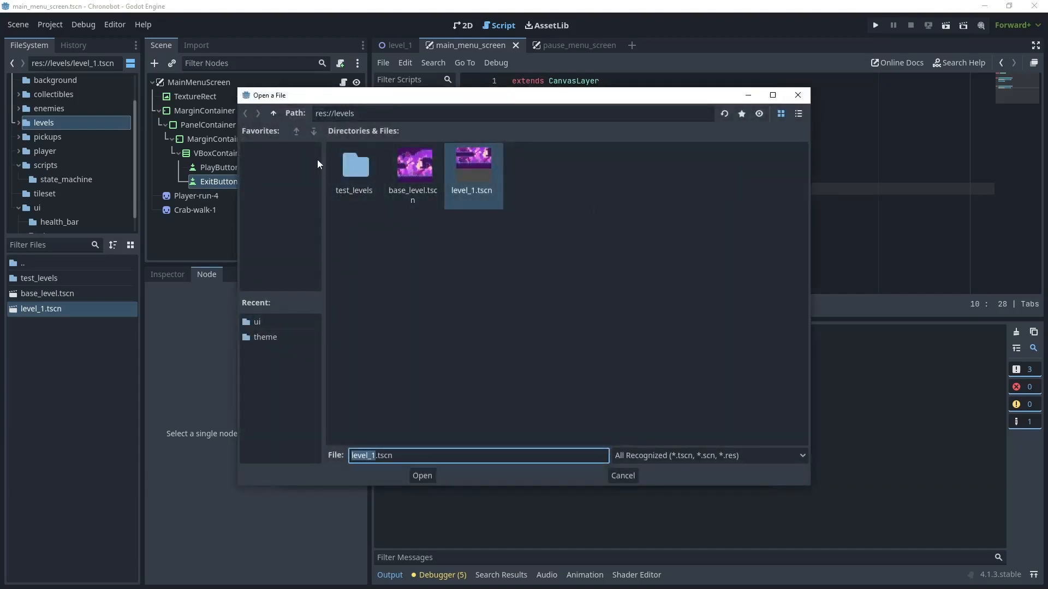
left_click(273, 113)
double_click(355, 228)
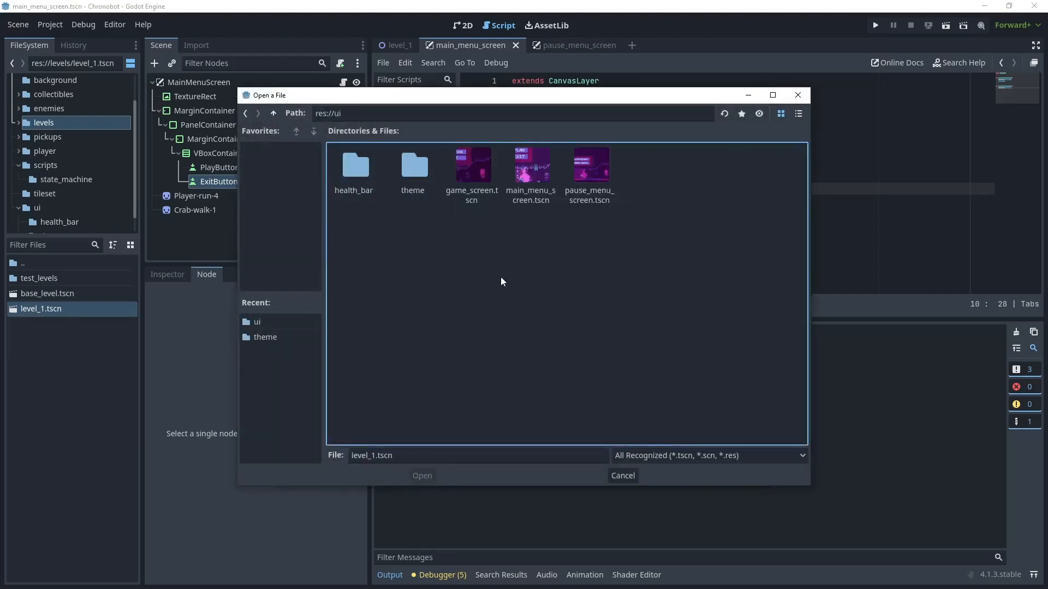
left_click(530, 178)
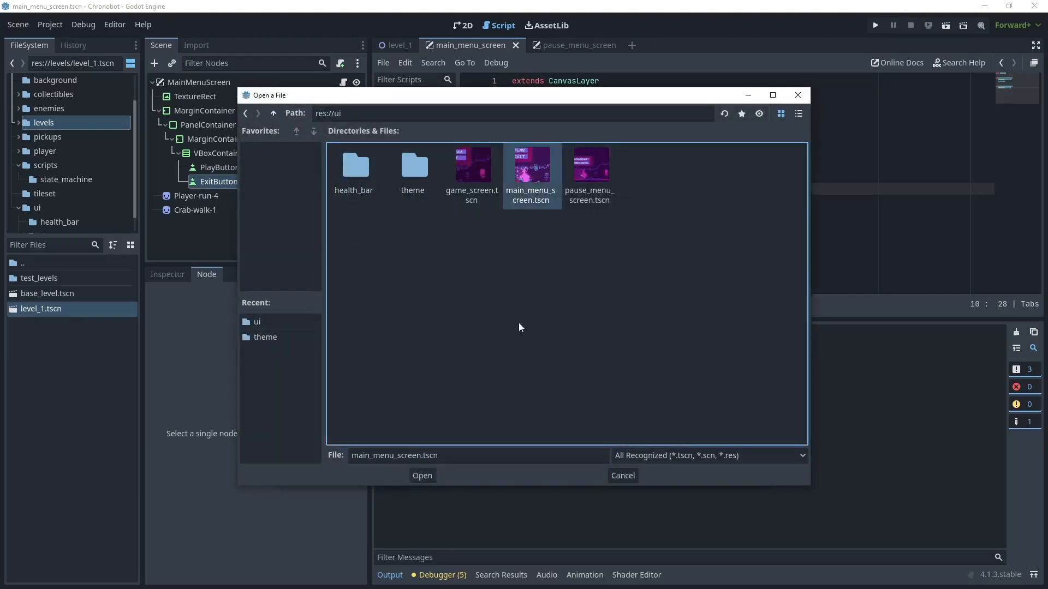
left_click(423, 476)
left_click(524, 473)
- Run the whole project, start the level from the main menu, and move the player rightward to test gameplay
left_click(875, 25)
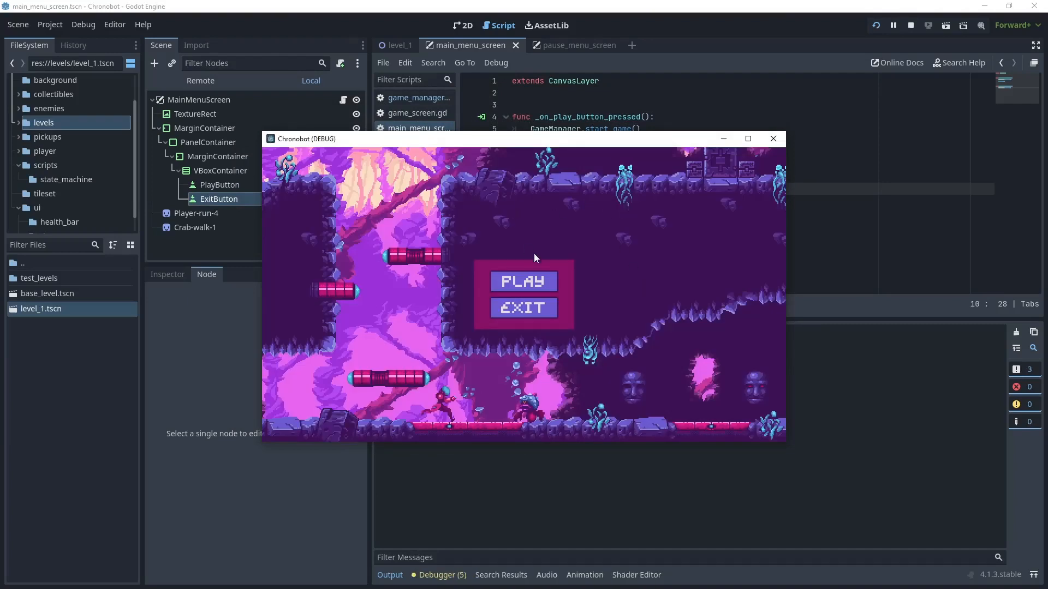
left_click(534, 282)
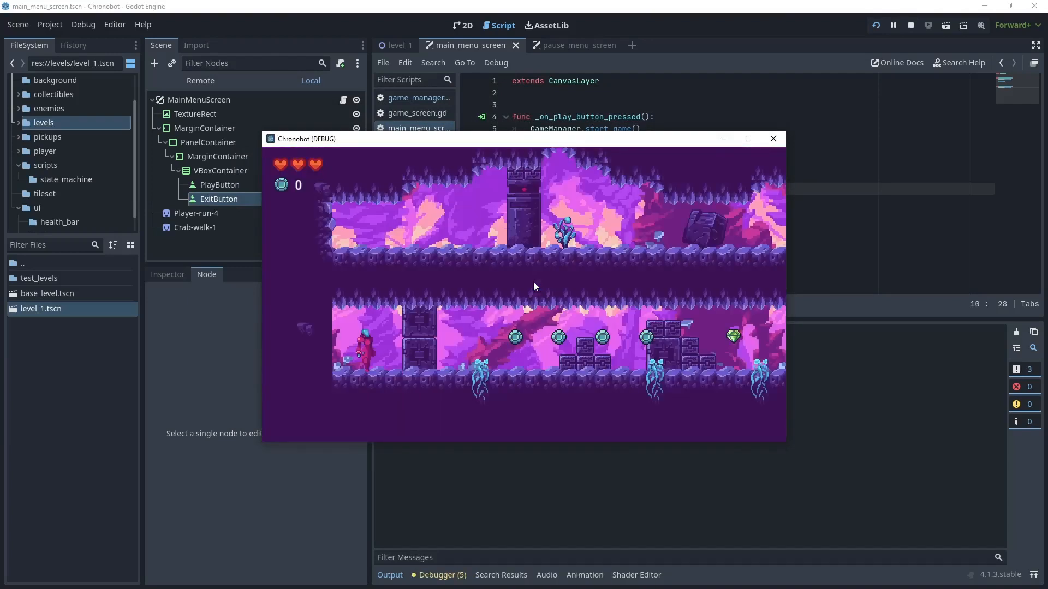
key("Right")
key("Right")
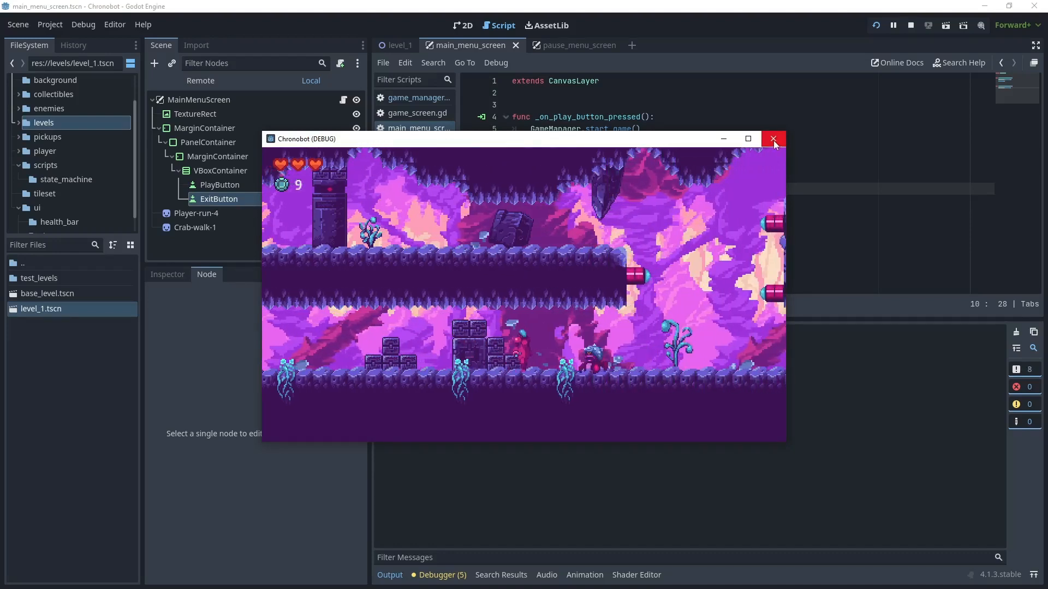
- Close the running game and open the game_screen.tscn scene from the ui folder
left_click(773, 139)
left_click(573, 46)
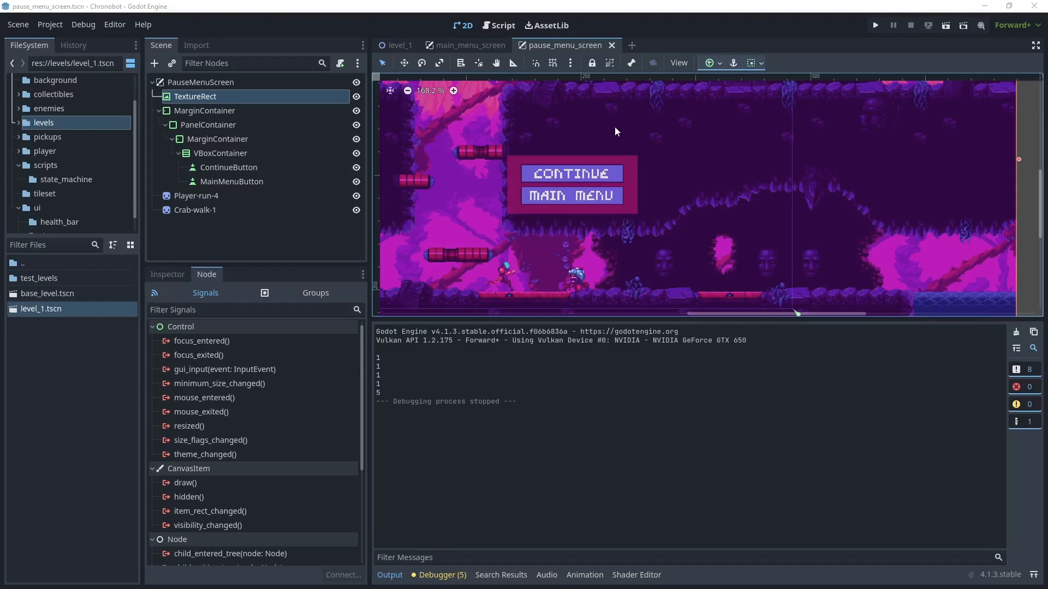
left_click(39, 210)
double_click(67, 355)
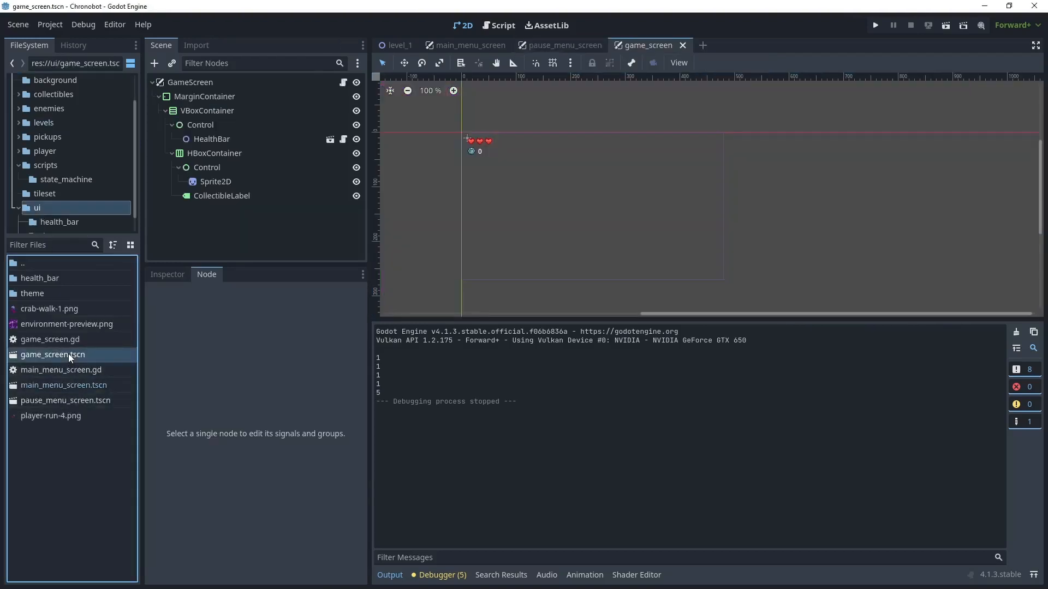
- Add a TextureButton node to the GameScreen scene and make it a direct child of the MarginContainer
left_click(199, 82)
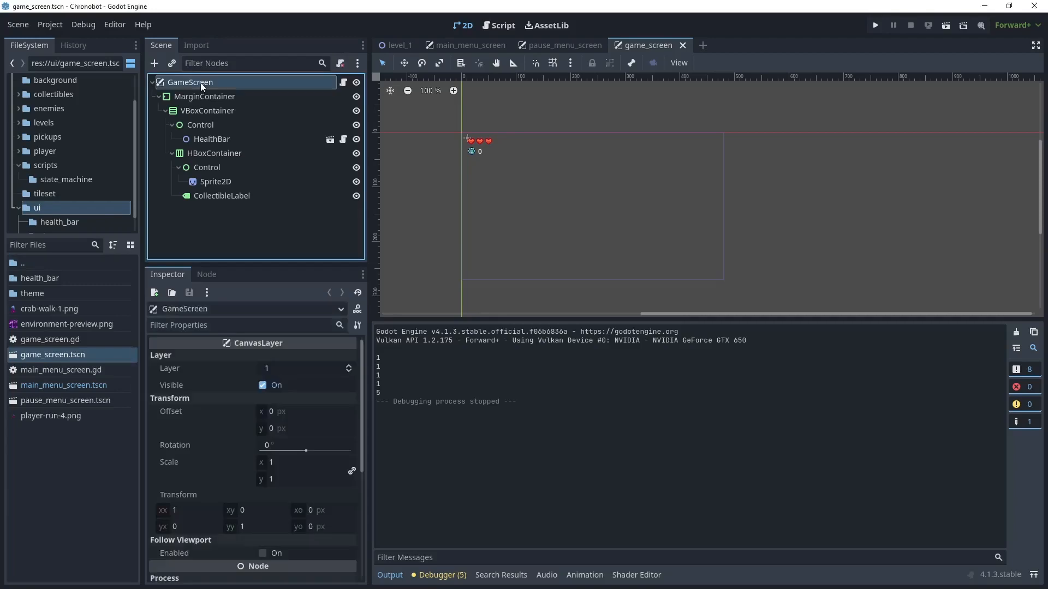
right_click(202, 82)
mouse_move(237, 96)
key("ctrl+a")
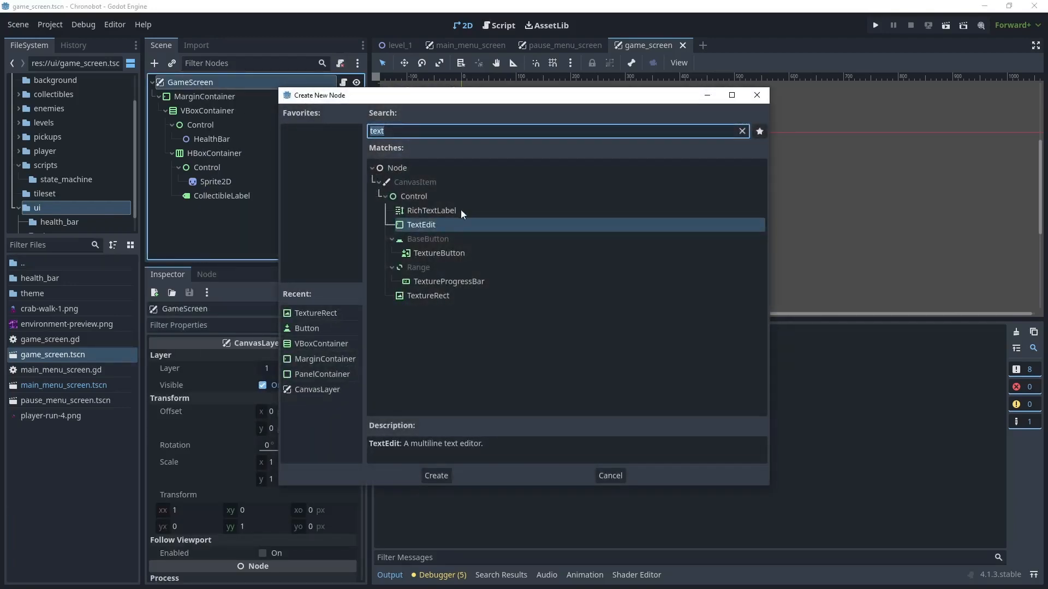
left_click(439, 253)
left_click(436, 475)
left_click_drag(206, 125, 234, 113)
left_click(225, 124)
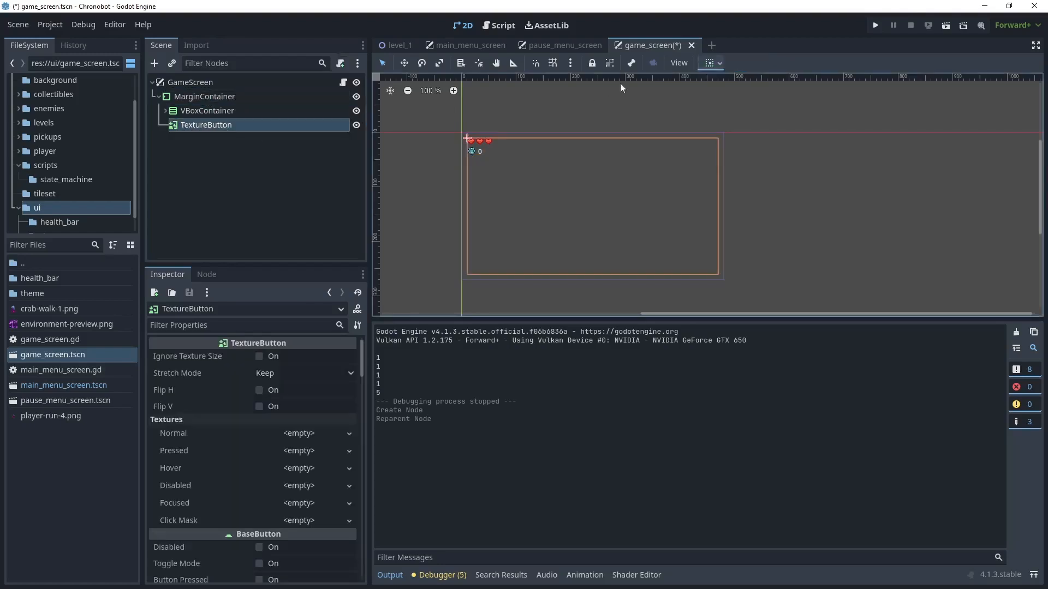
- Align the TextureButton in its container with horizontal Shrink End and vertical Shrink Begin
scroll(496, 161, "up", 2)
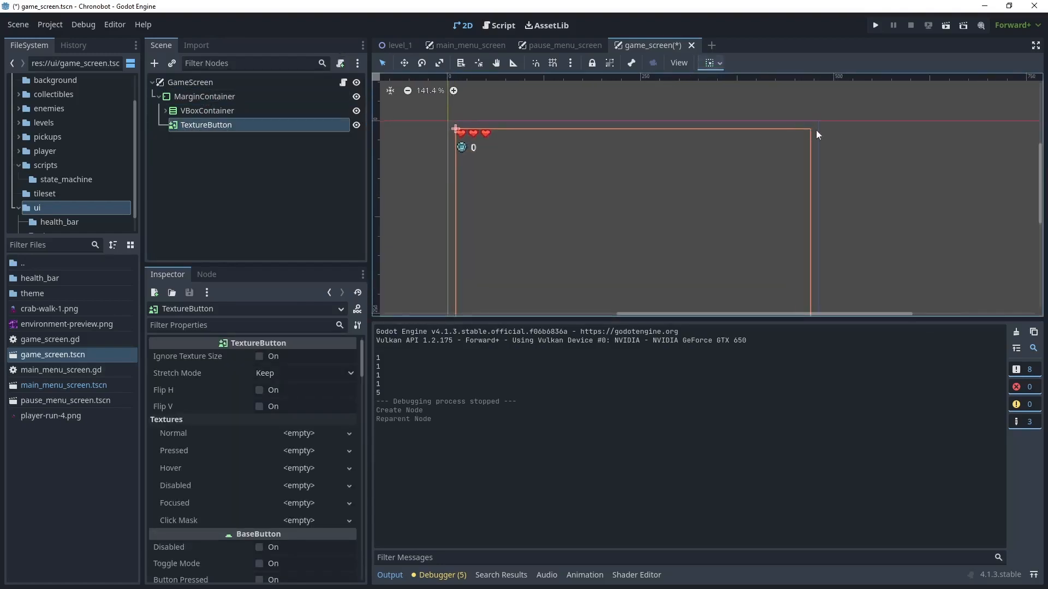
left_click(715, 63)
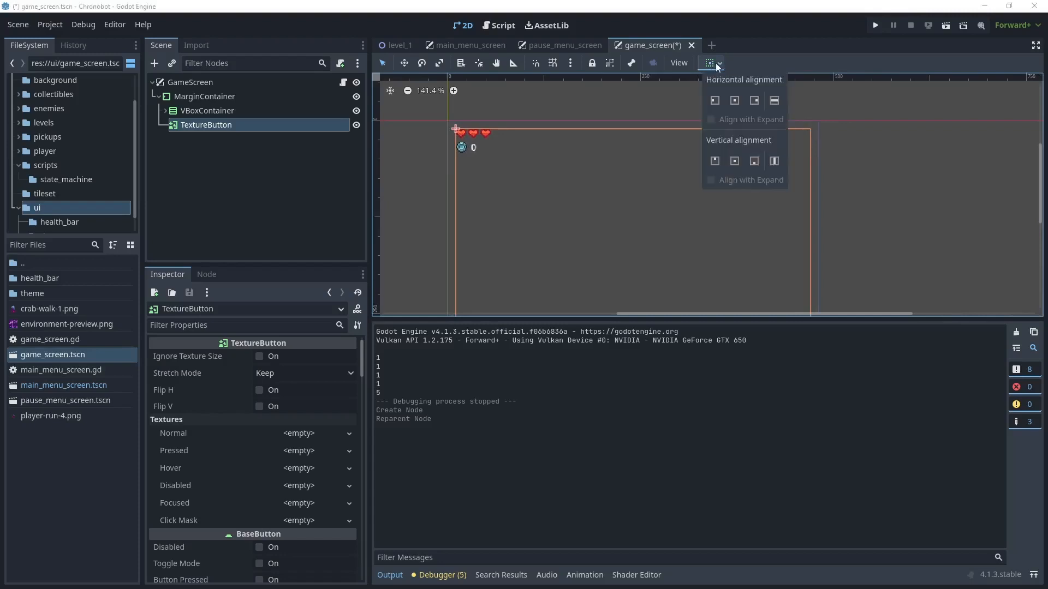
left_click(755, 100)
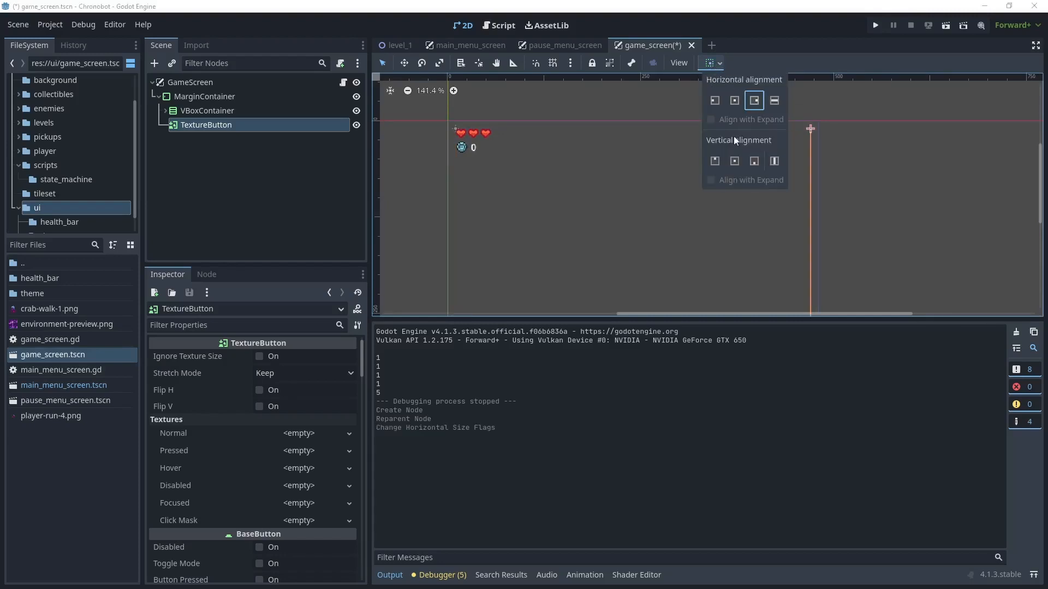
left_click(715, 162)
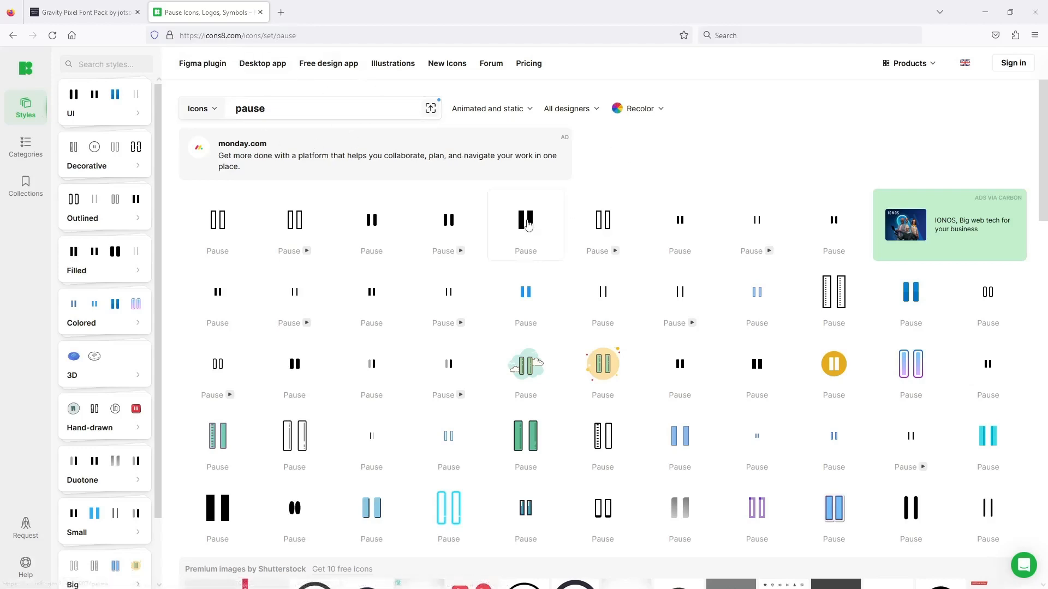
- On the Icons8 site in the browser, choose the iOS Filled pause icon and recolor it white with background color #0000006E
left_click(547, 258)
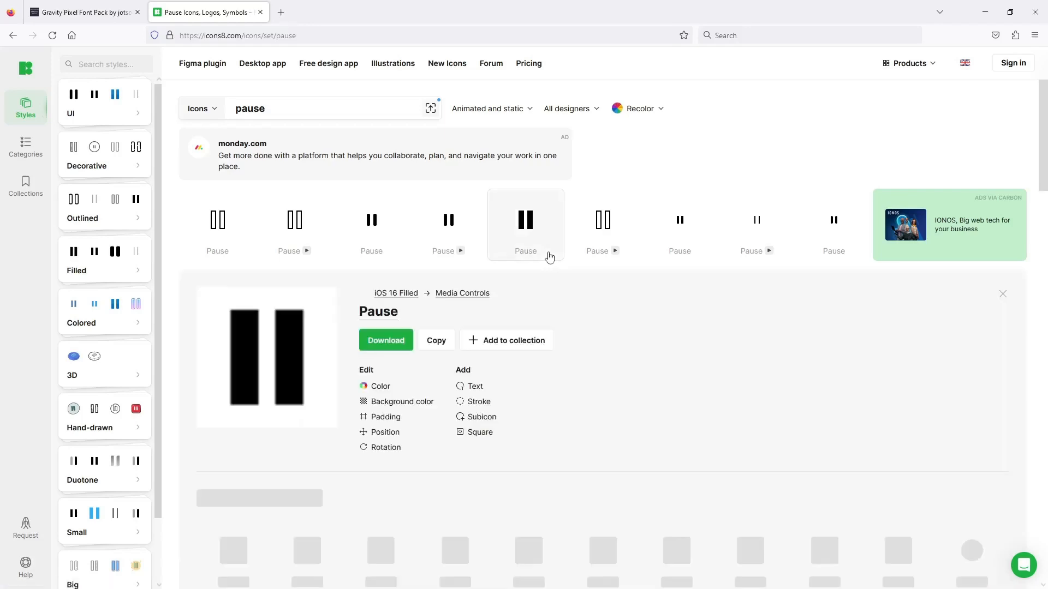
left_click(378, 387)
left_click_drag(452, 346, 376, 278)
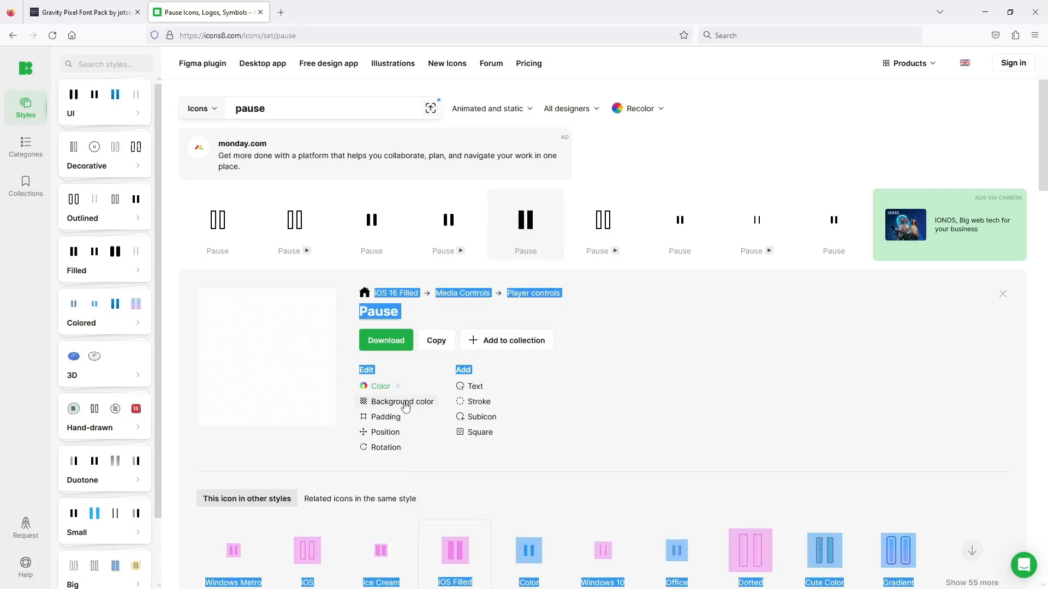
left_click(406, 403)
left_click_drag(484, 318, 453, 377)
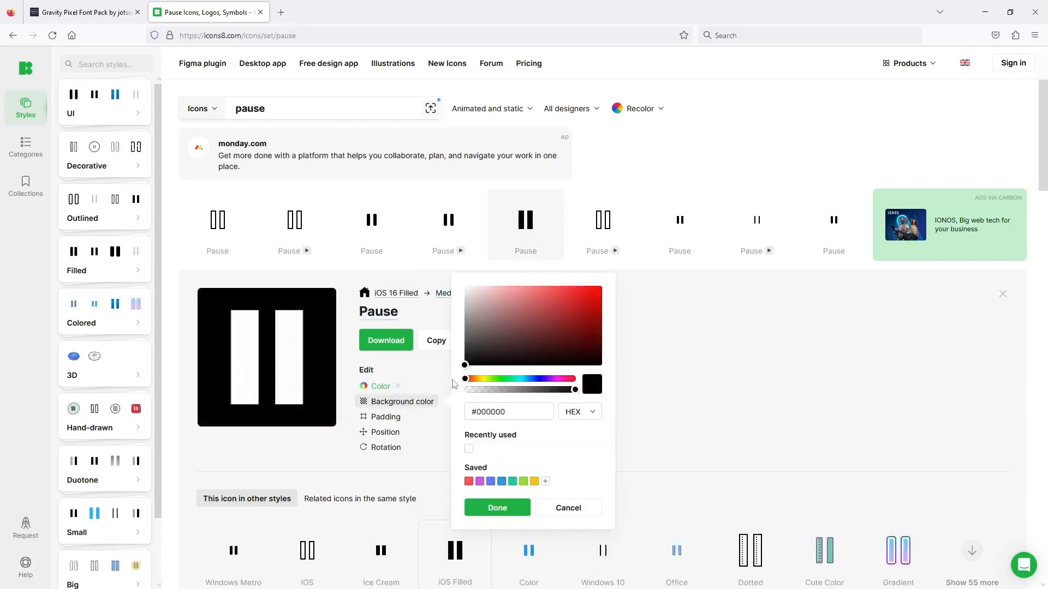
left_click_drag(575, 390, 512, 391)
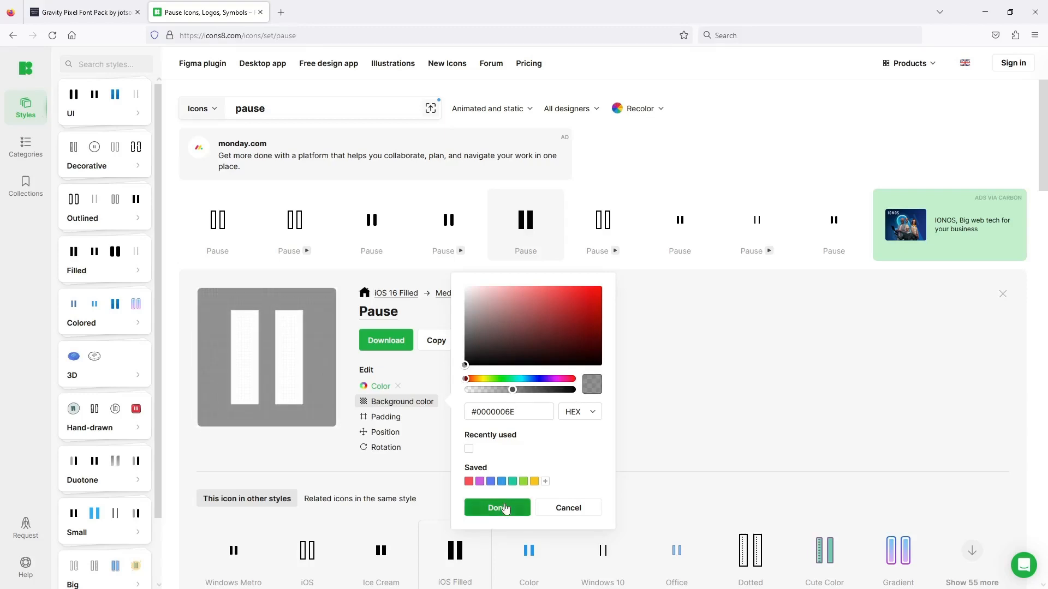
left_click(505, 508)
- Download the pause icon as a PNG at a custom size of 12×12 only
left_click(386, 340)
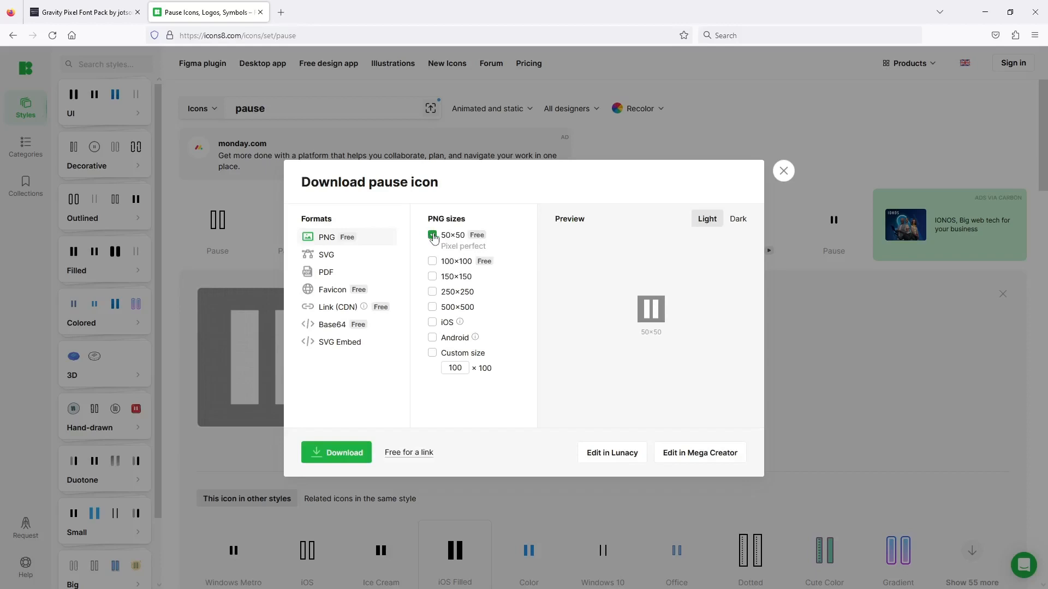
left_click(433, 236)
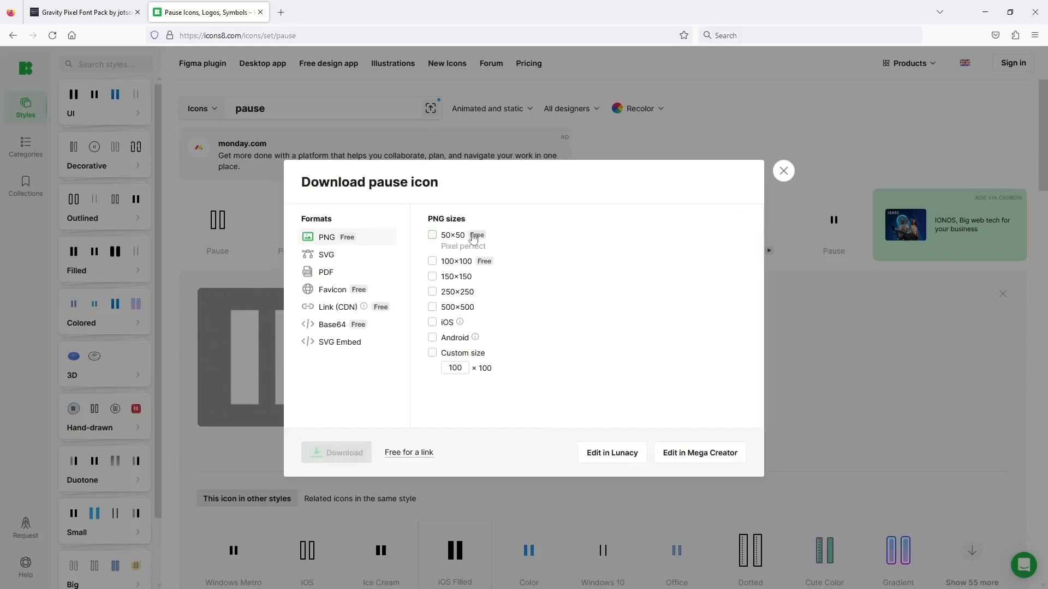
left_click(432, 353)
double_click(460, 369)
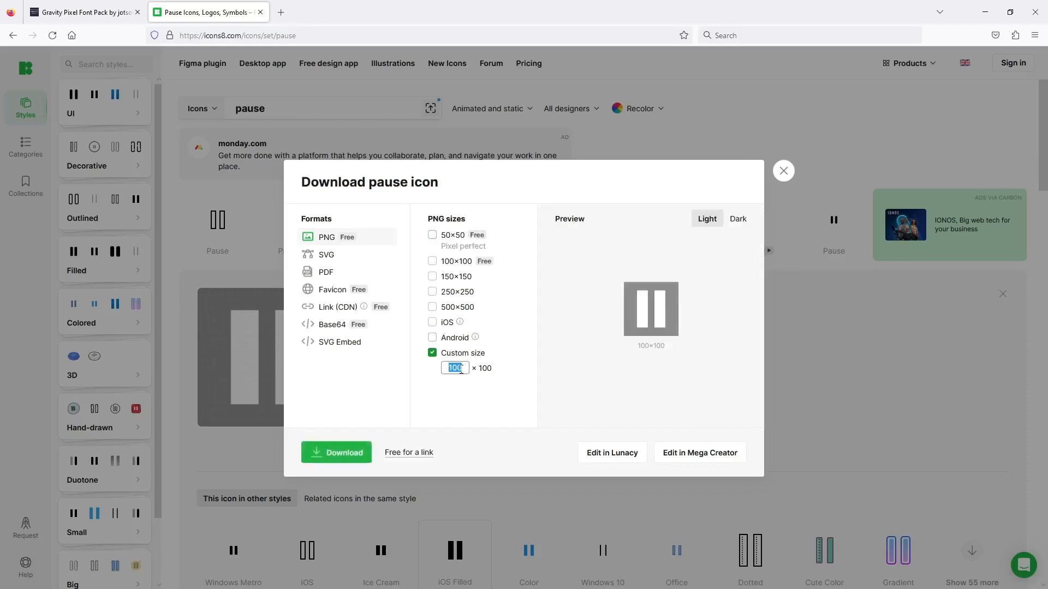
type("12")
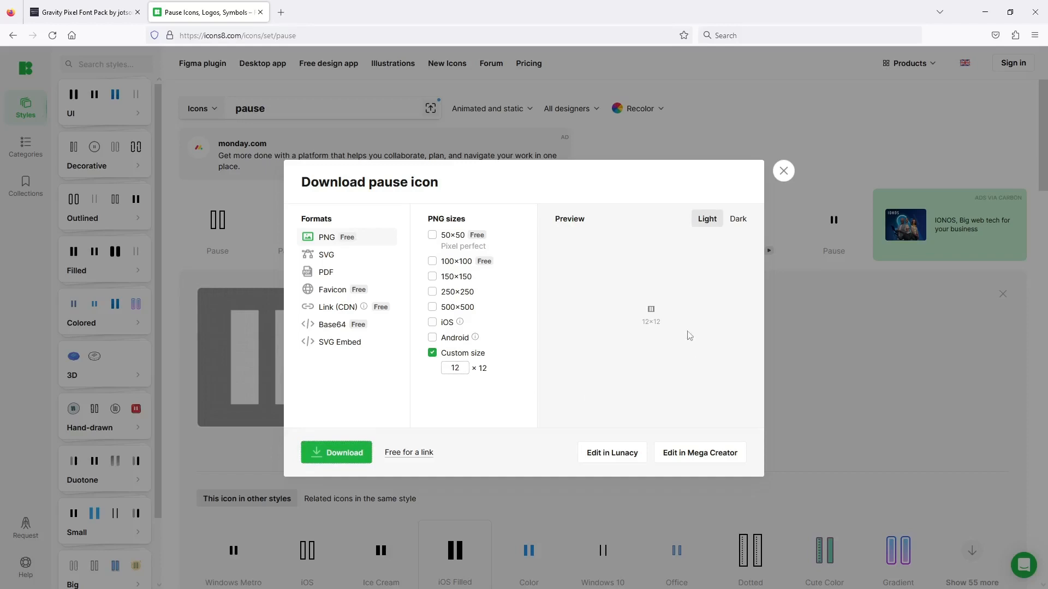
left_click(344, 453)
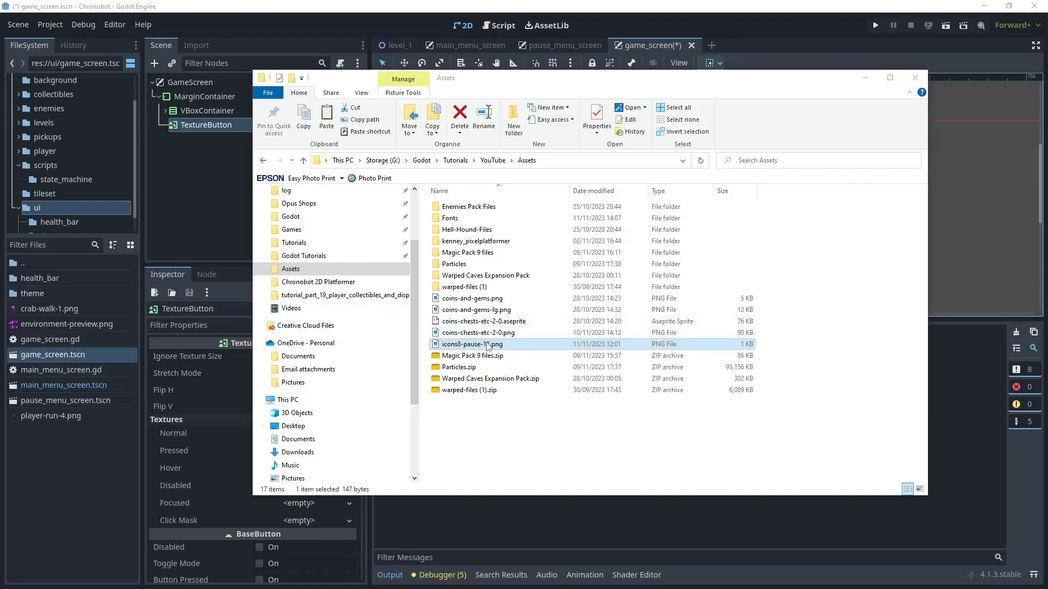
- Import icons8-pause-12.png into Godot's ui folder, assign it as the TextureButton's Normal texture, and save the scene
left_click_drag(488, 345, 67, 474)
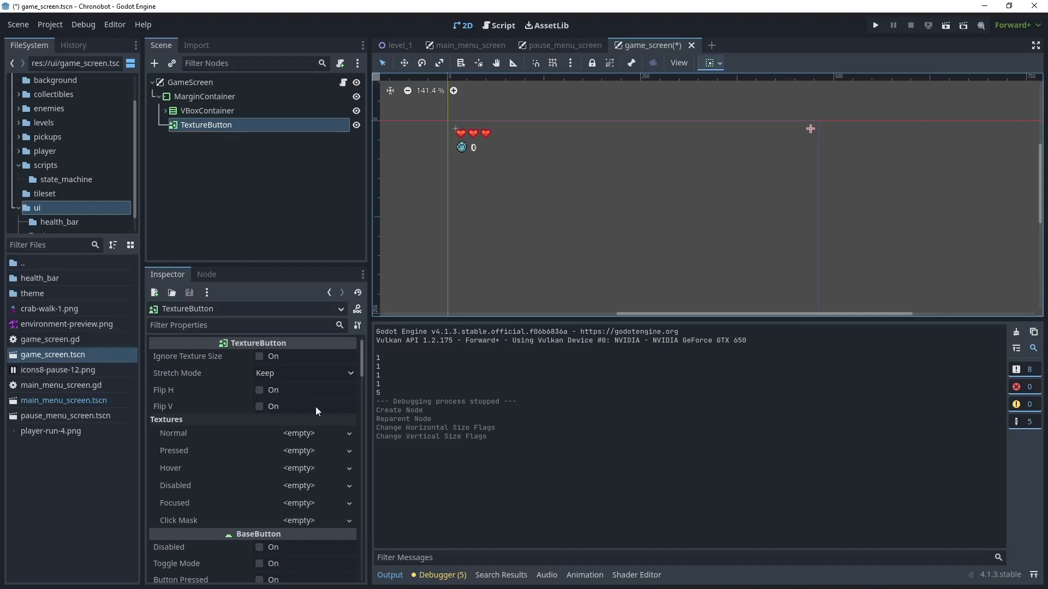
scroll(361, 381, "down", 5)
scroll(359, 381, "up", 5)
left_click_drag(93, 371, 278, 437)
scroll(816, 126, "up", 1)
scroll(816, 130, "up", 4)
scroll(820, 133, "up", 2)
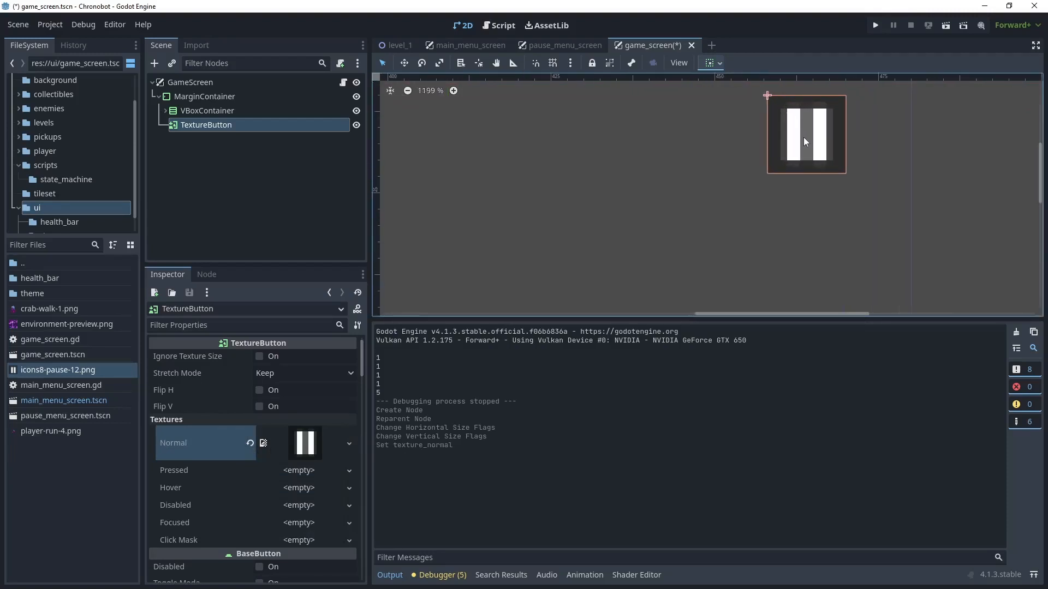
key("ctrl+s")
- Rename the TextureButton node to PauseTextureButton
left_click(213, 111)
left_click(210, 125)
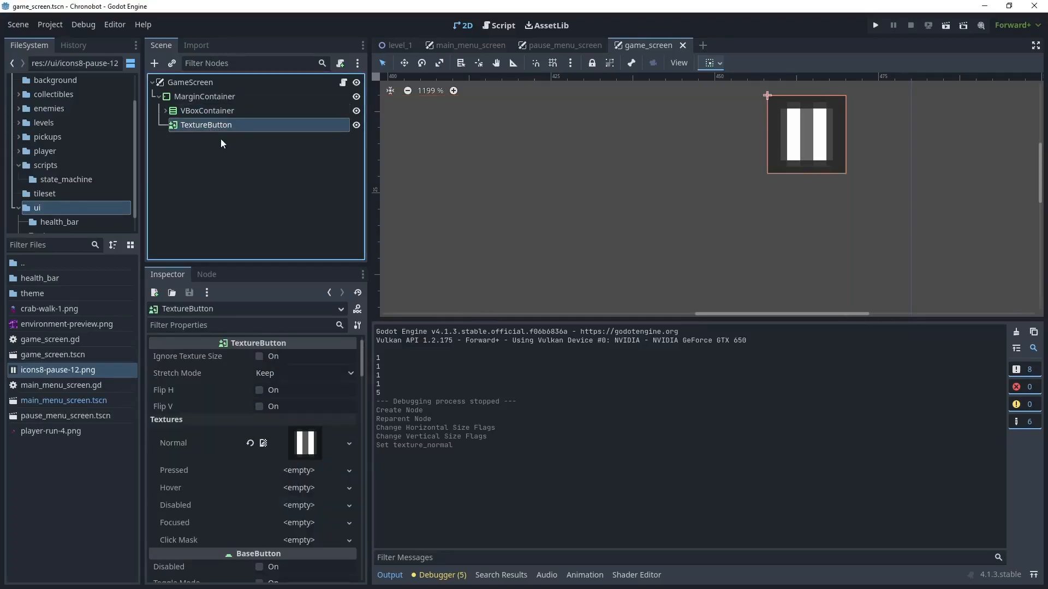
key("F2")
type("Pa")
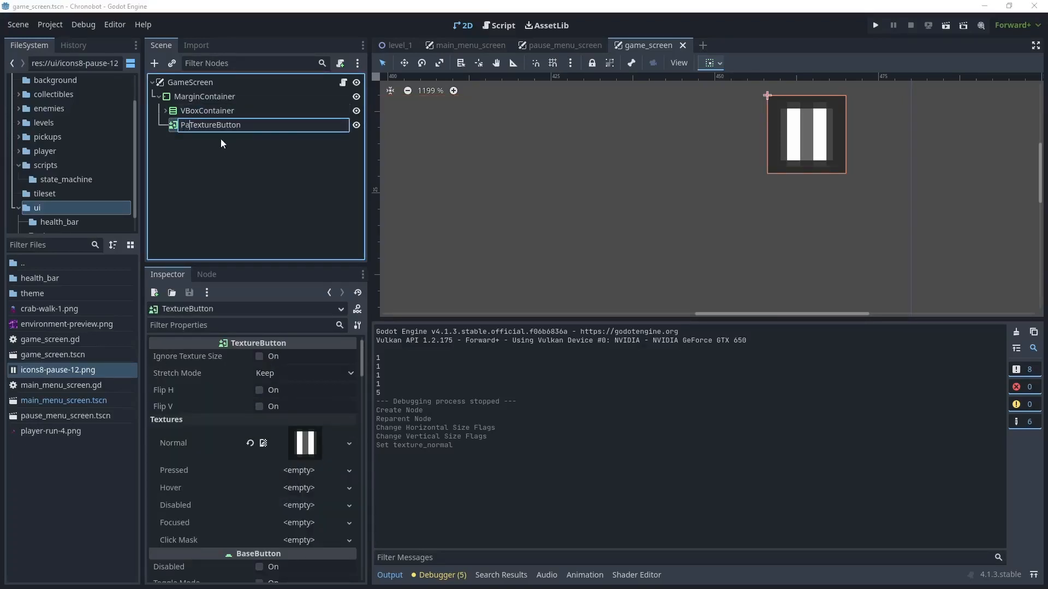
type("use")
key("Return")
- Connect PauseTextureButton's pressed() signal to _on_pause_texture_button_pressed in the GameScreen script and save the scene
left_click(207, 275)
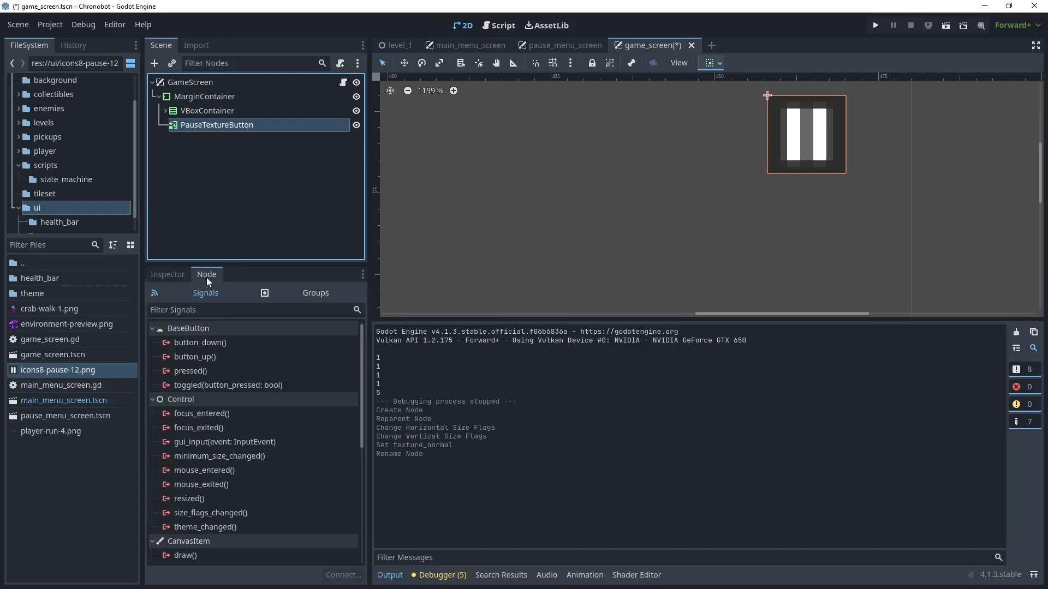
left_click(190, 371)
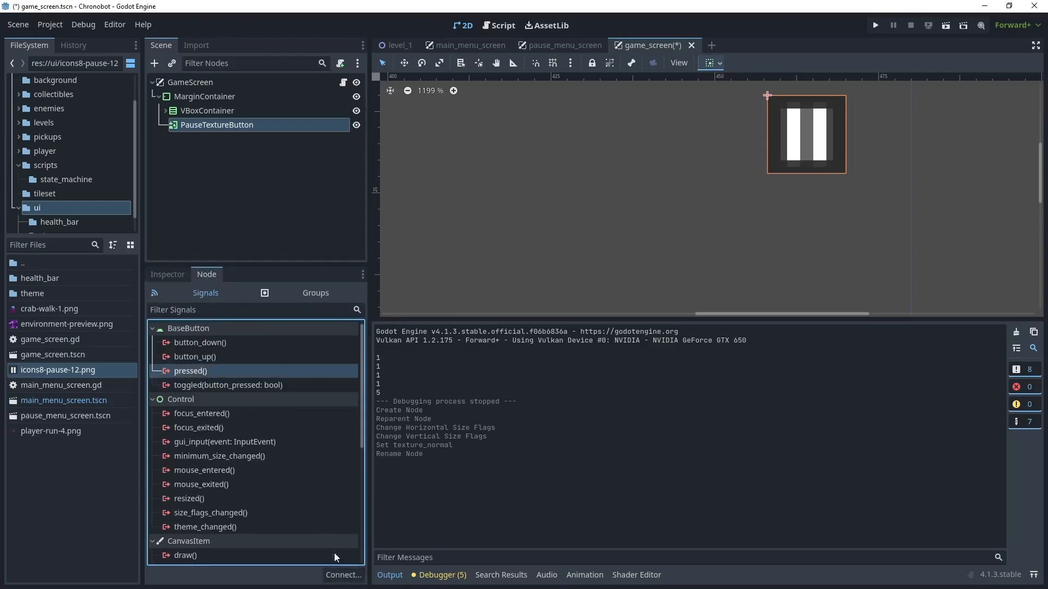
left_click(343, 575)
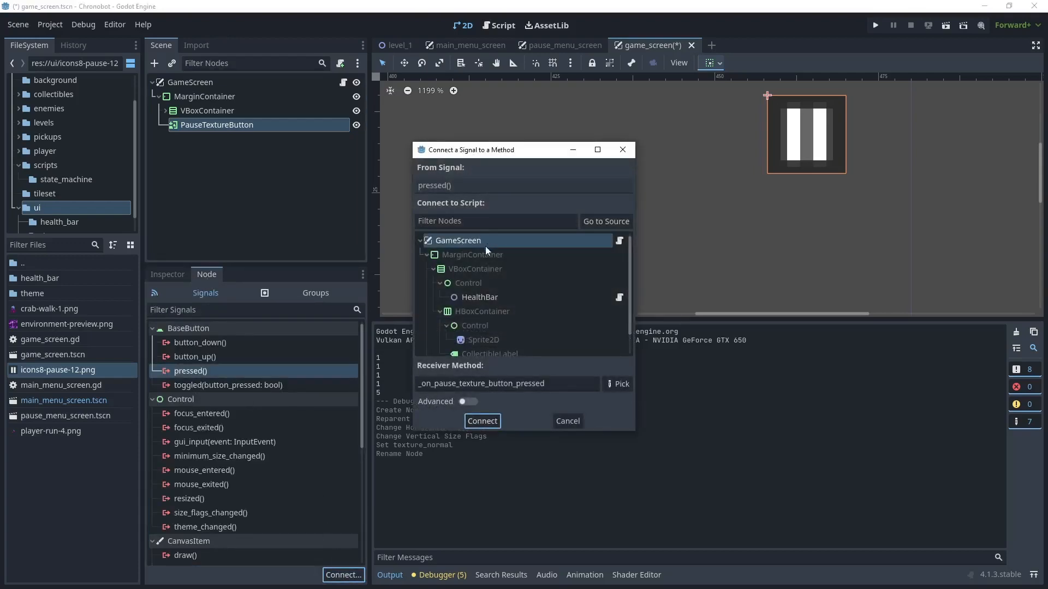
left_click(483, 421)
key("ctrl+s")
- In game_manager.gd, add a pause_game() function below exit_game() that sets get_tree().paused = true
left_click(49, 168)
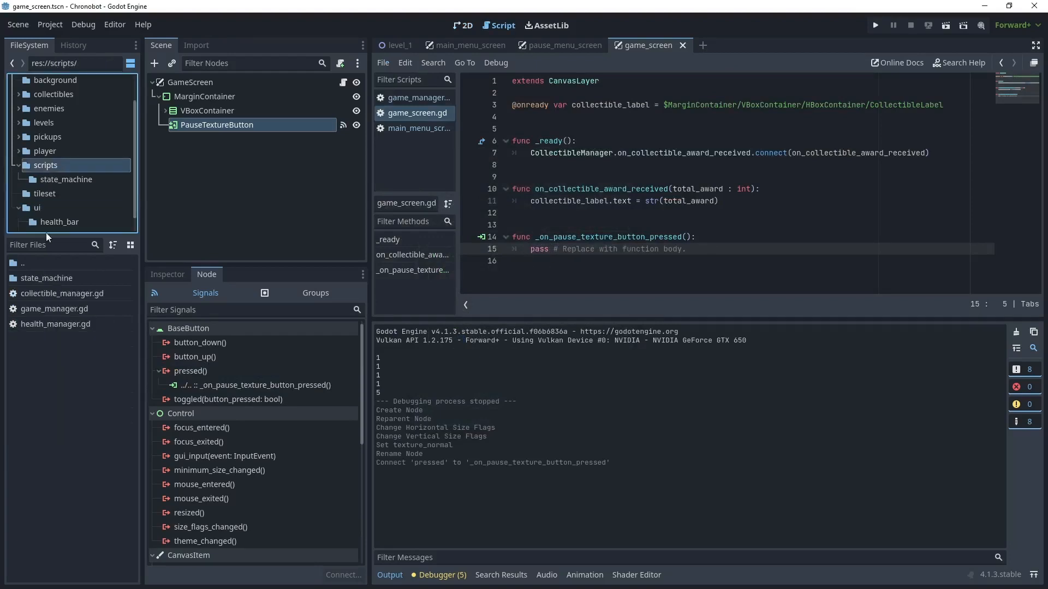
double_click(66, 310)
left_click(622, 238)
key("Return")
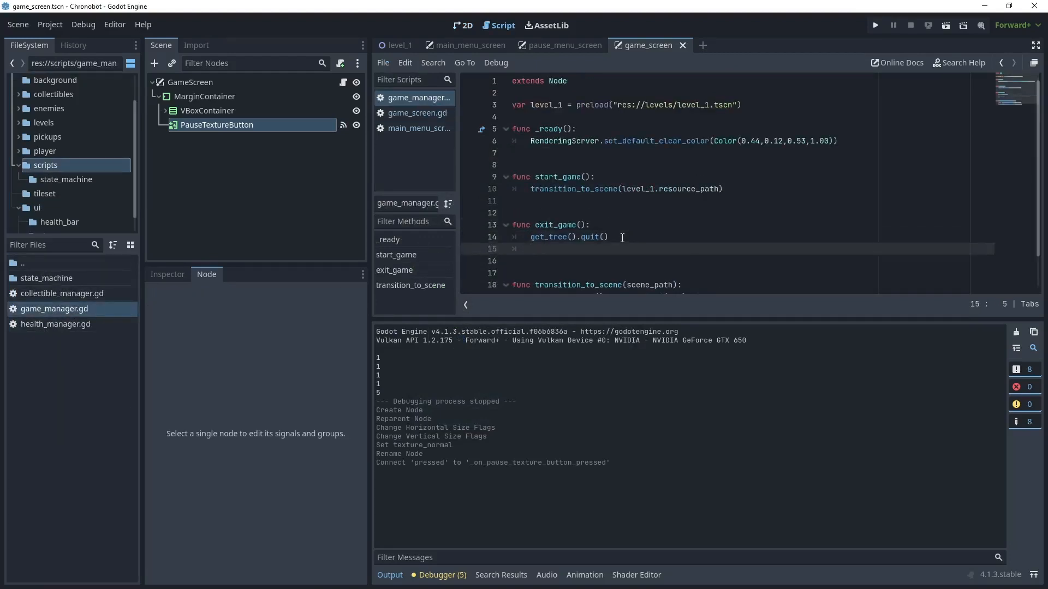
key("Return")
key("Return")
type("func pause_game():")
key("Return")
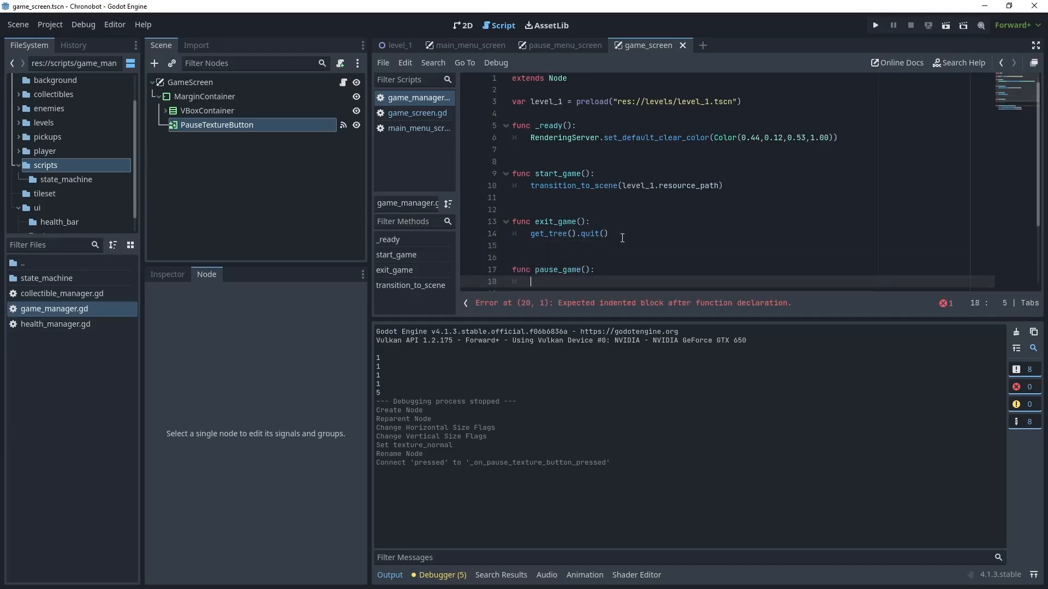
type("get_tree().paused = true")
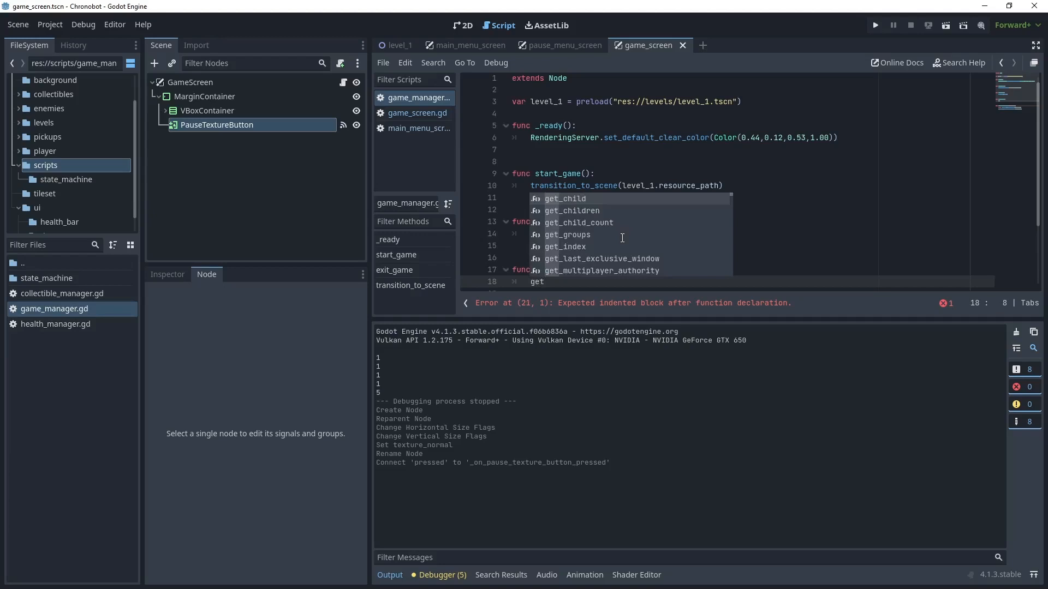
scroll(608, 222, "down", 2)
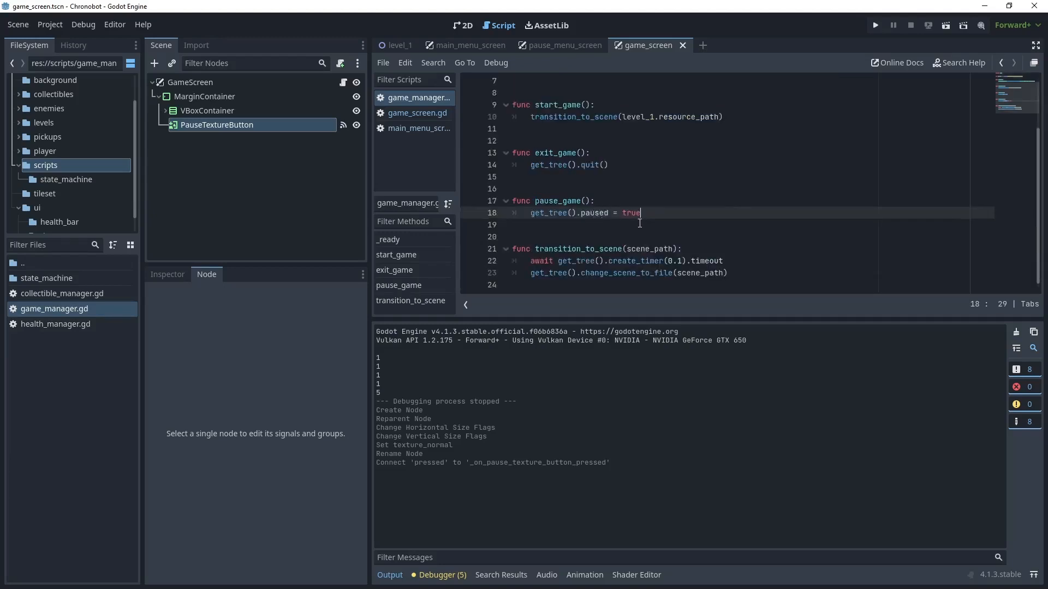
- In game_screen.gd, replace the placeholder body of _on_pause_texture_button_pressed() with GameManager.pause_game()
left_click(430, 114)
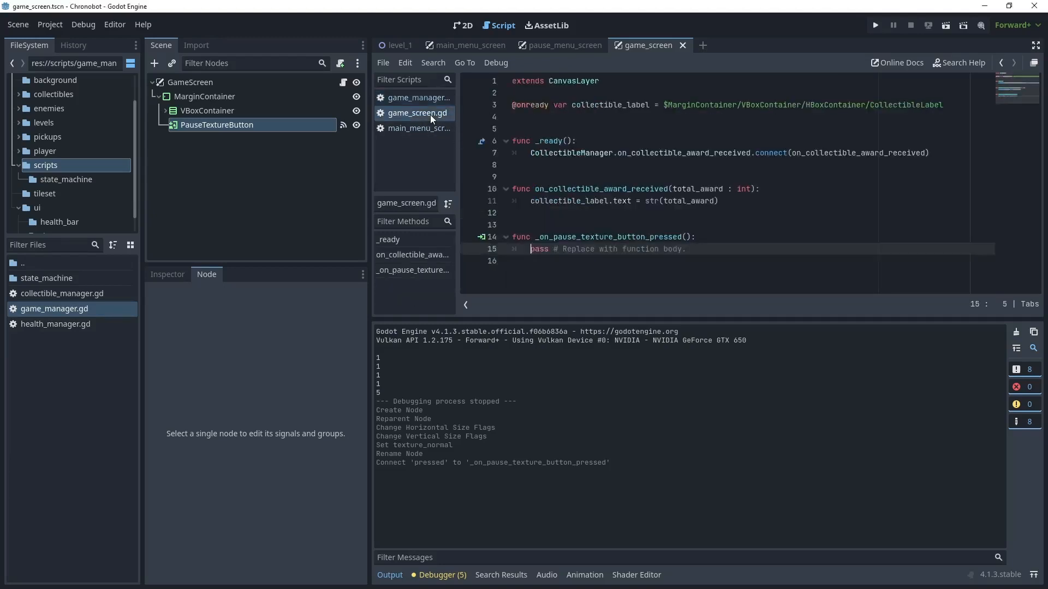
left_click_drag(531, 248, 705, 250)
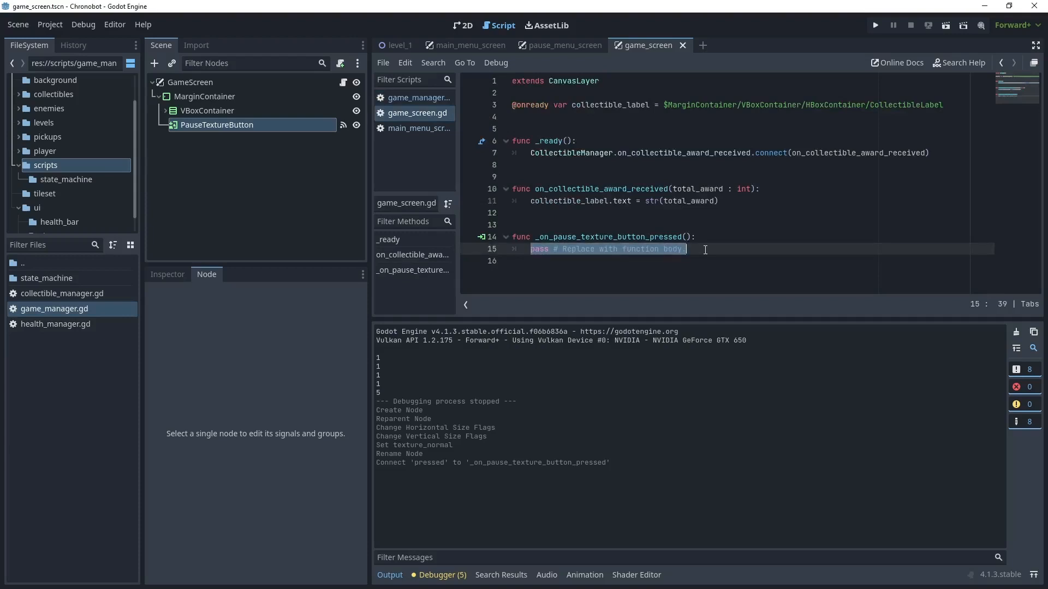
type("GameManager.pause_game()")
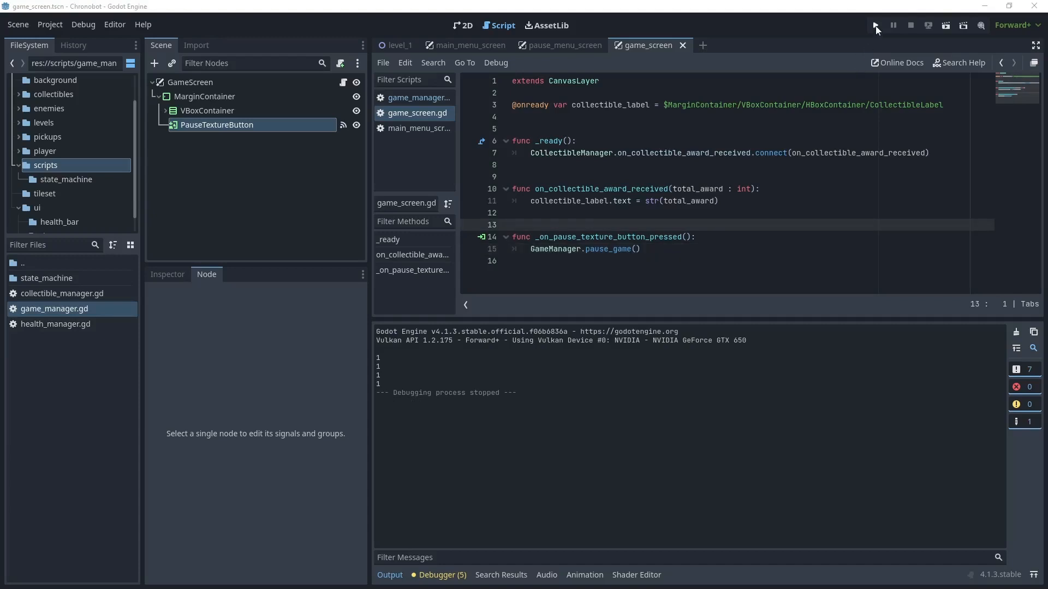
- Run the project, start the level from the main menu, move and jump the player to test gameplay, and stop the game
left_click(876, 27)
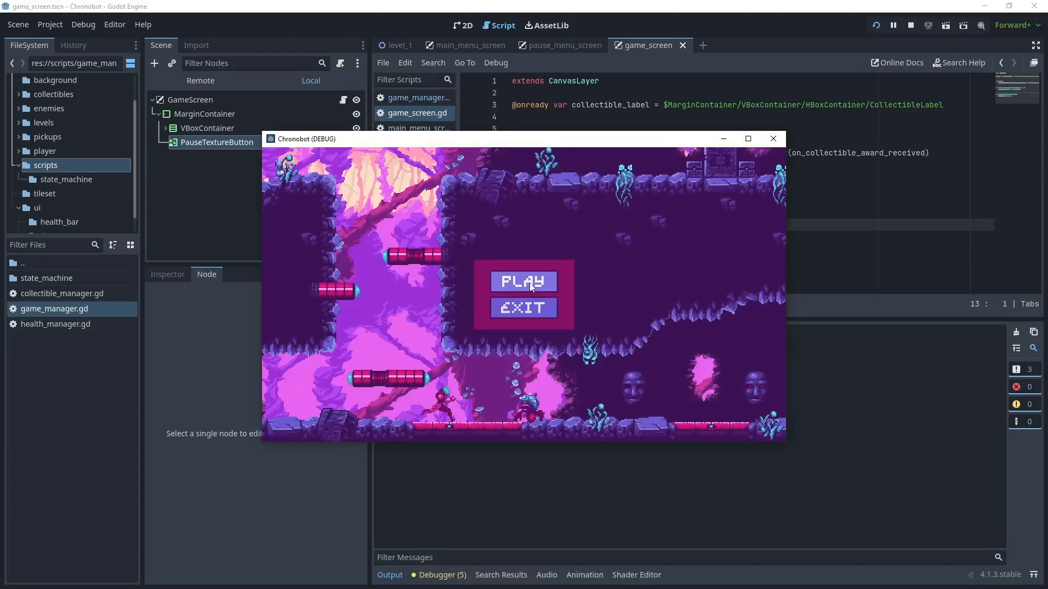
left_click(524, 282)
key("Right")
key("Right")
key("space")
key("Left")
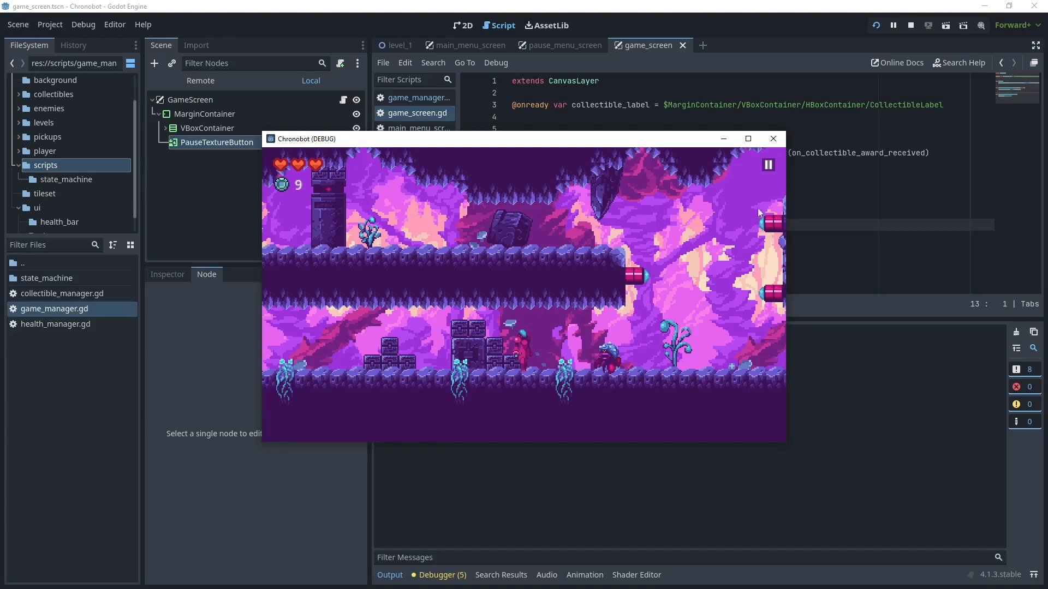
left_click(910, 25)
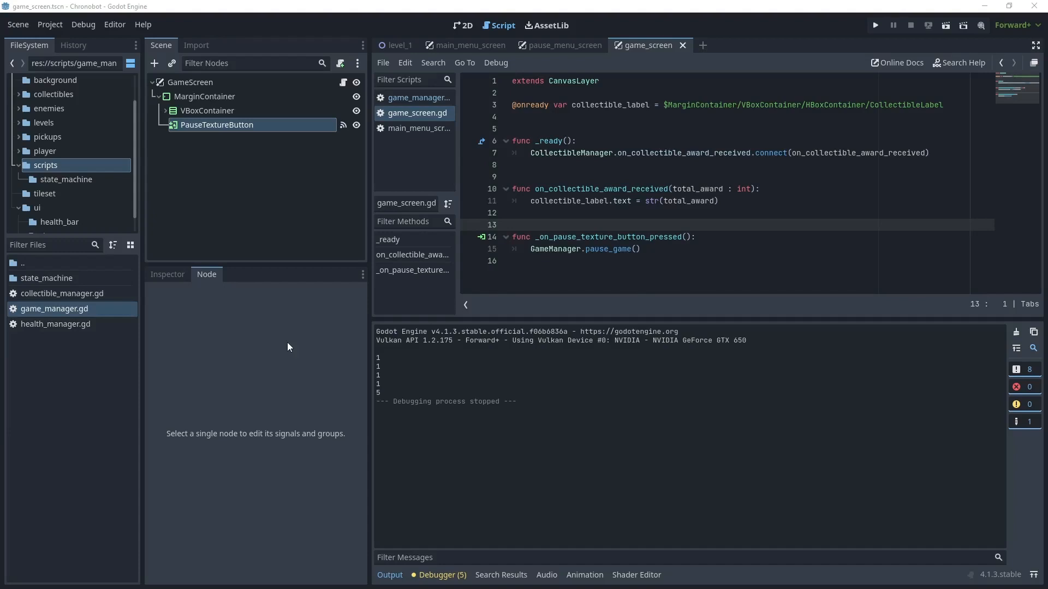
- In game_manager.gd, declare a pause_menu_screen variable above level_1 that preloads res://ui/pause_menu_screen.tscn
left_click(441, 98)
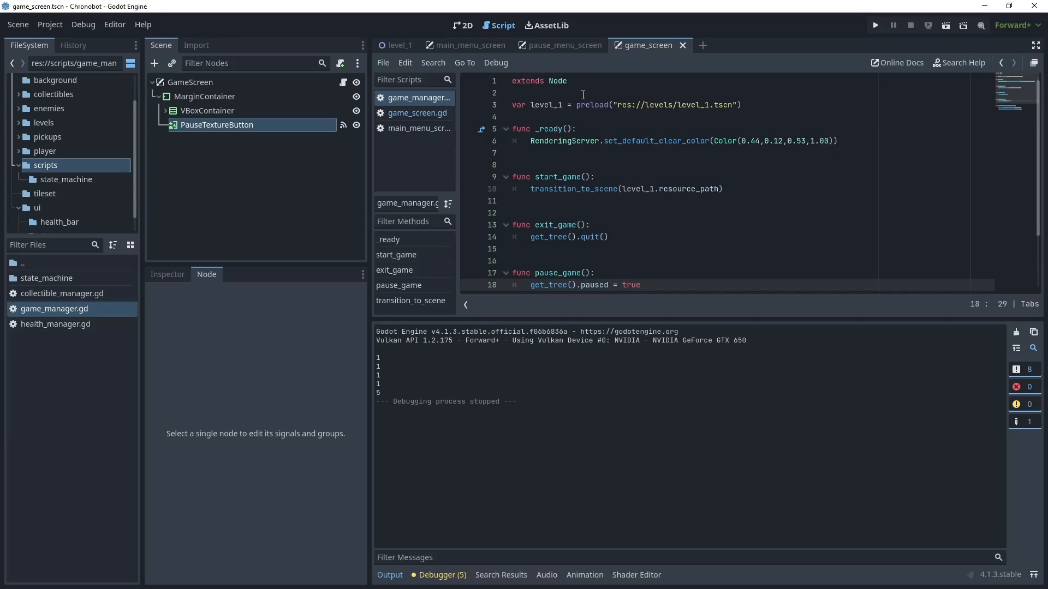
double_click(27, 261)
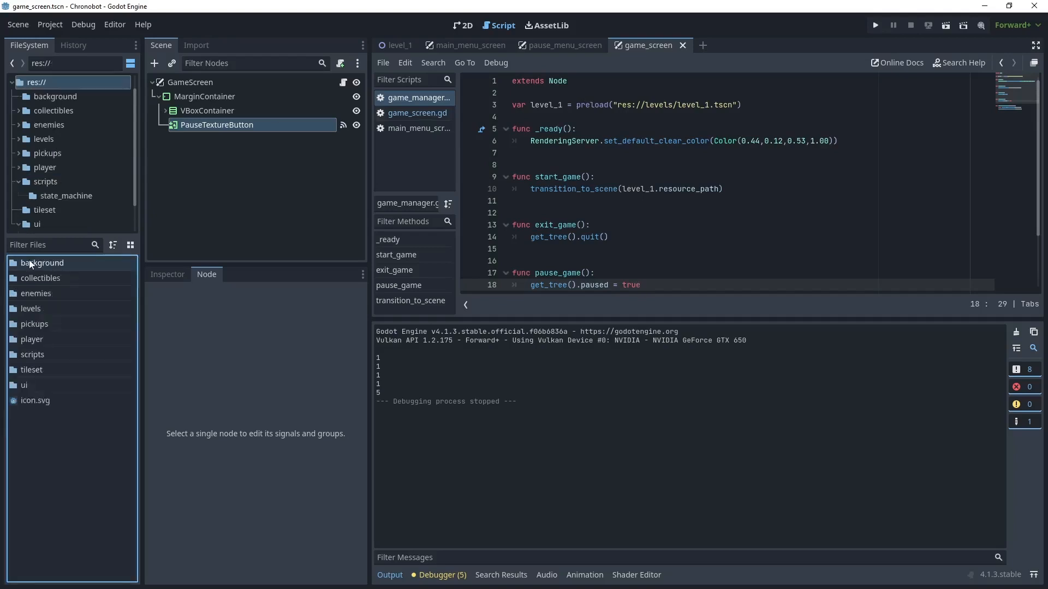
double_click(34, 385)
left_click_drag(108, 415, 523, 103)
key("Return")
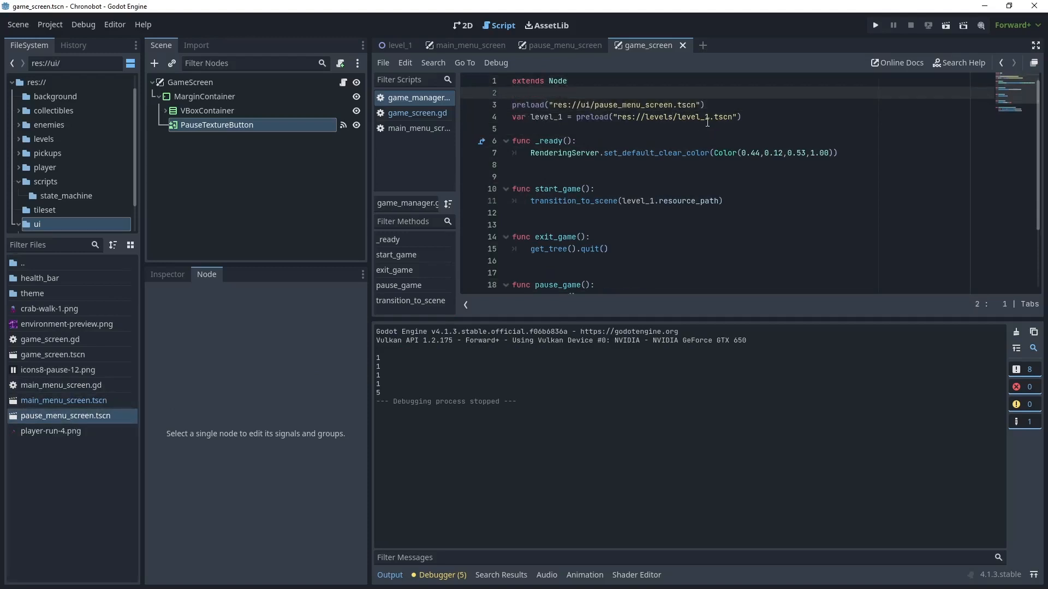
type("var pause_menu_screen =")
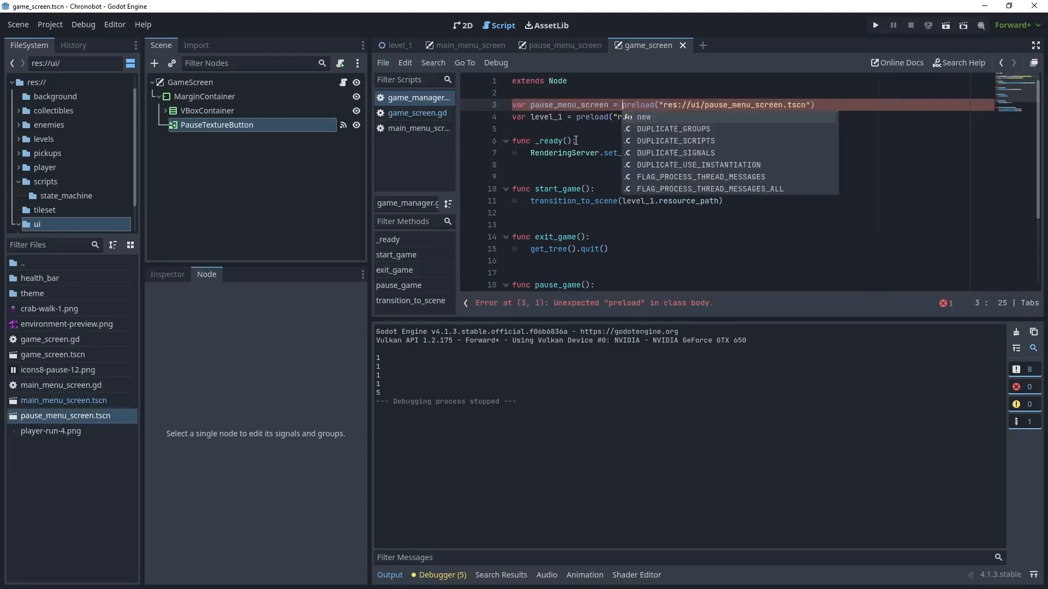
left_click(609, 132)
- In pause_game(), below the paused line, add var pause_menu_screen_instance = pause_menu_screen.instantiate()
scroll(687, 147, "down", 3)
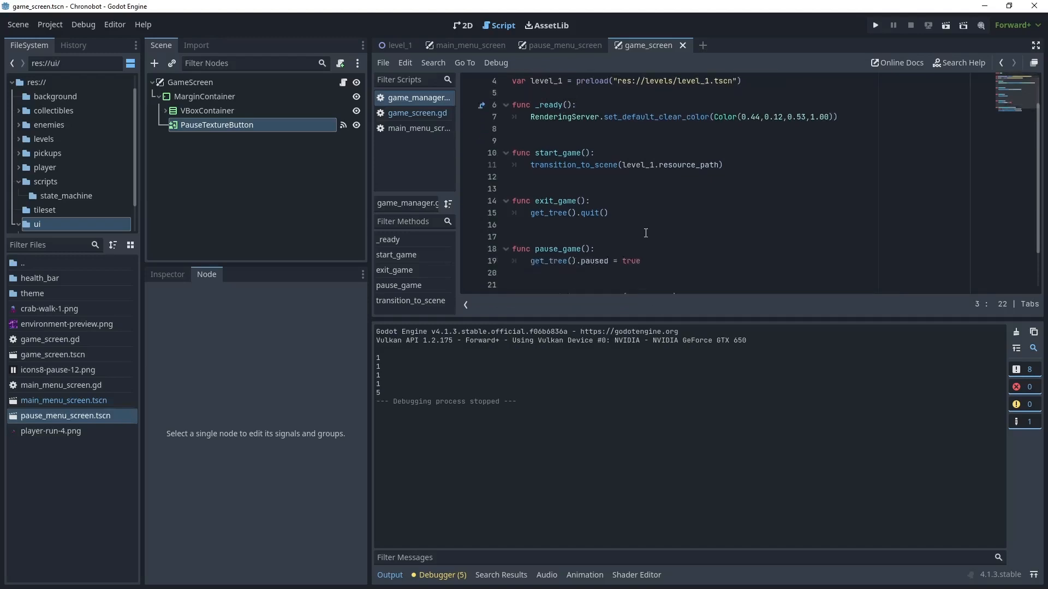
left_click(657, 212)
key("Return")
key("Return")
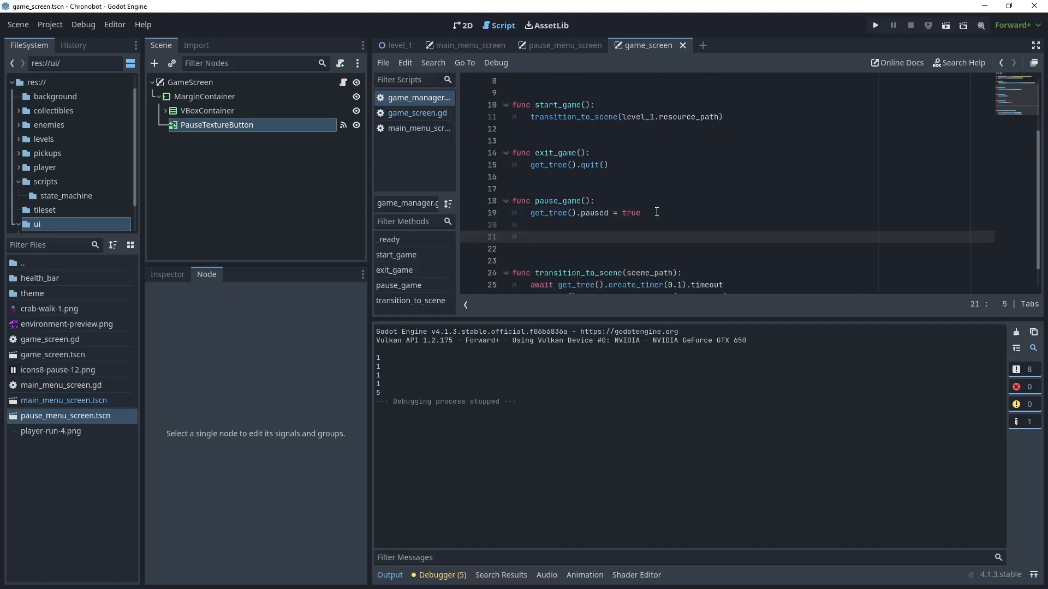
type("var pause_menu_screen_instance")
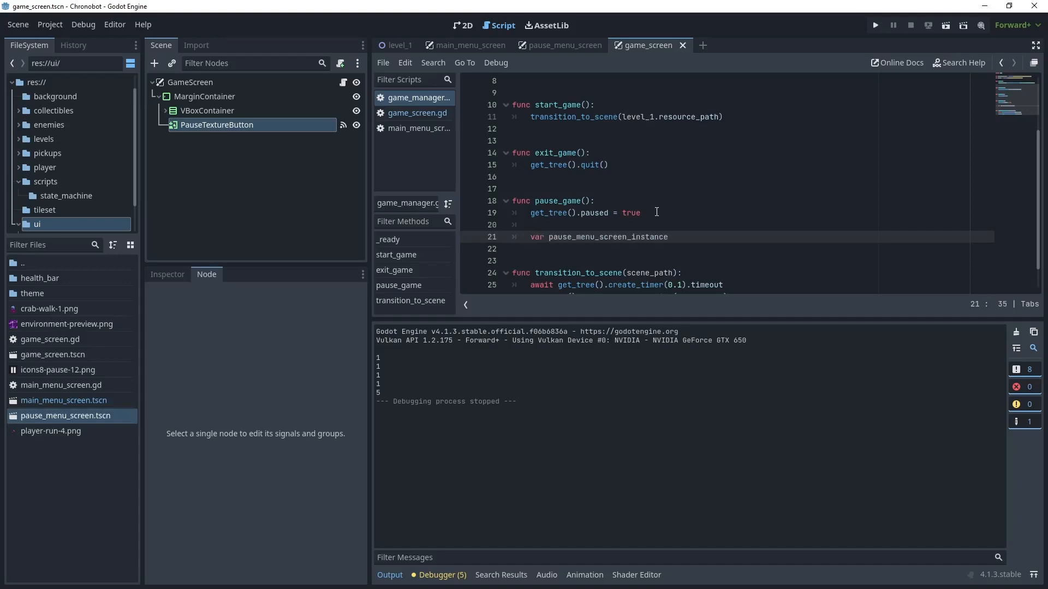
type("= pause_menu_screen.instantiate()")
left_click(656, 211)
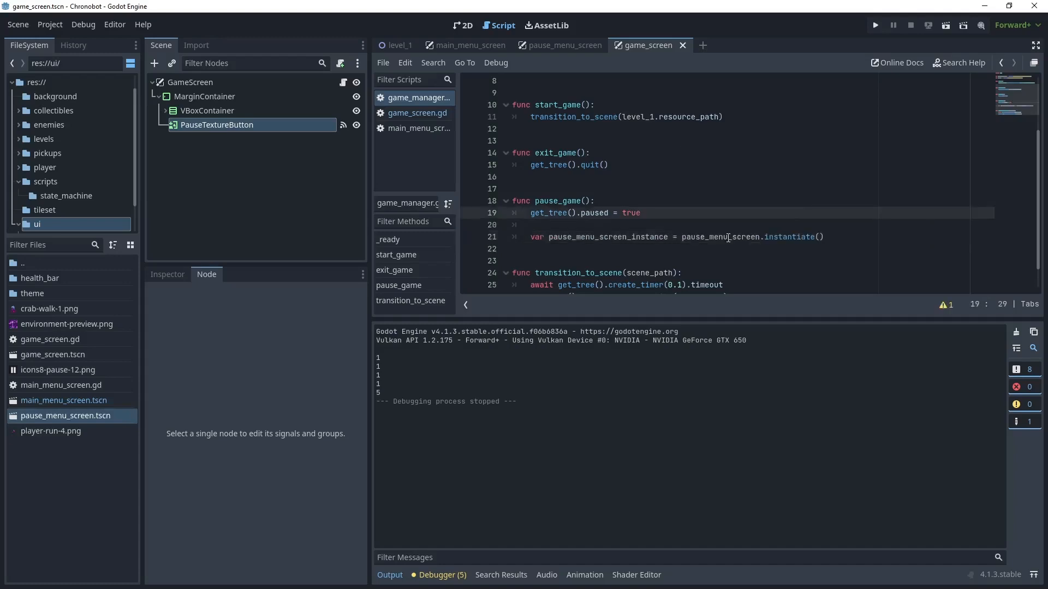
left_click(838, 238)
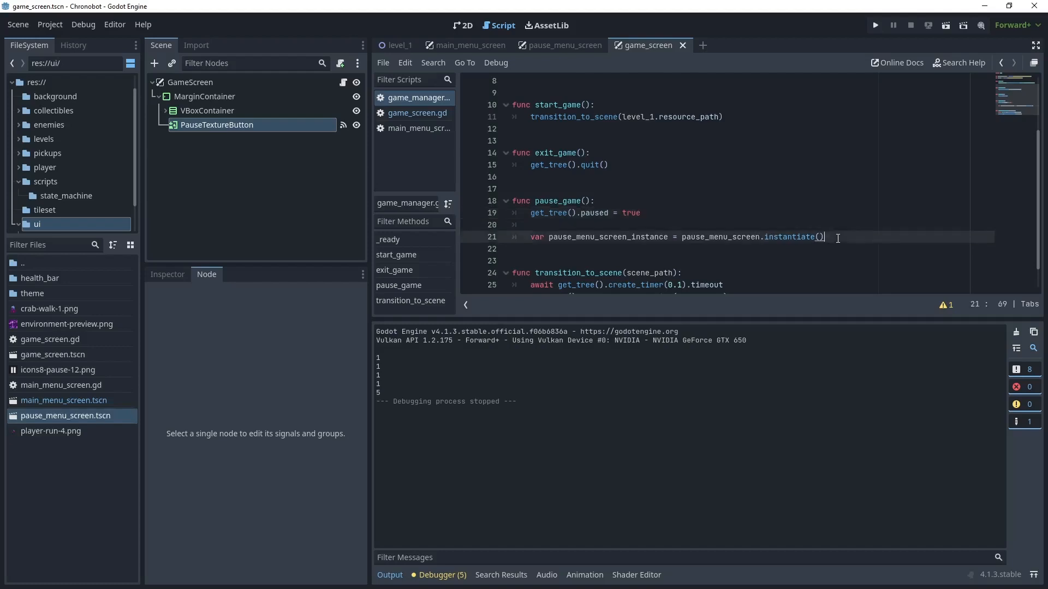
- End pause_game() with get_tree().get_root().add_child(pause_menu_screen_instance)
key("Return")
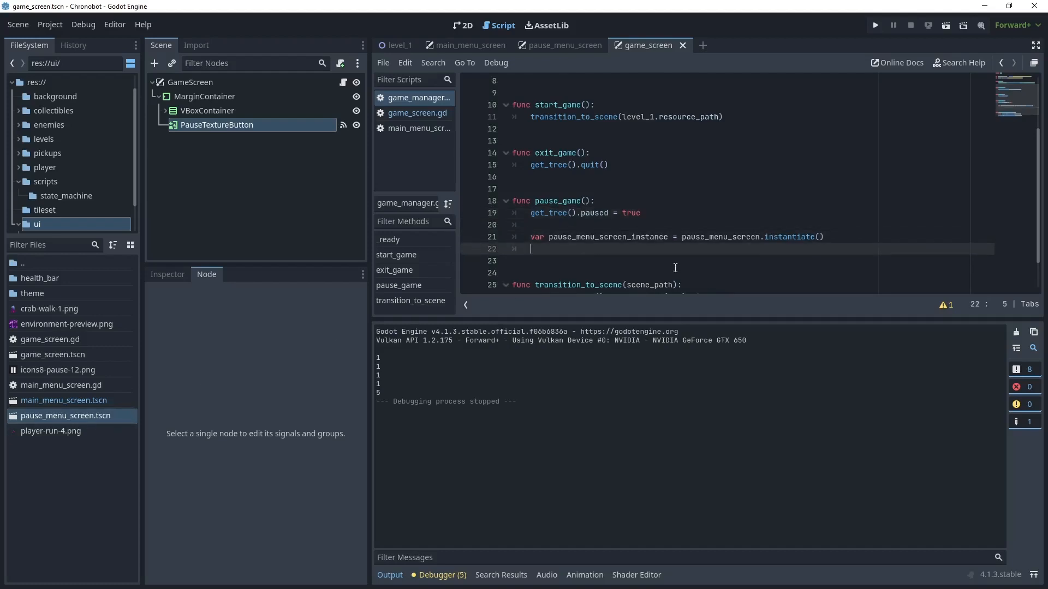
type("get_tree().get_root().add_child(pause_menu_screen_instance)")
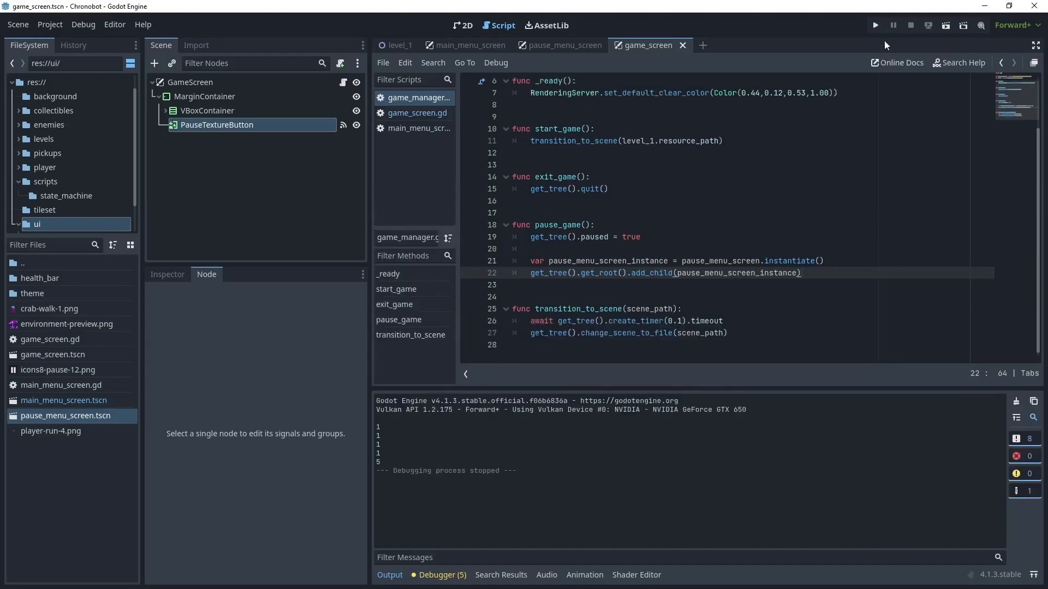
- Run the project, watch the remote scene tree while starting the level and pausing it, and stop the game
left_click(875, 26)
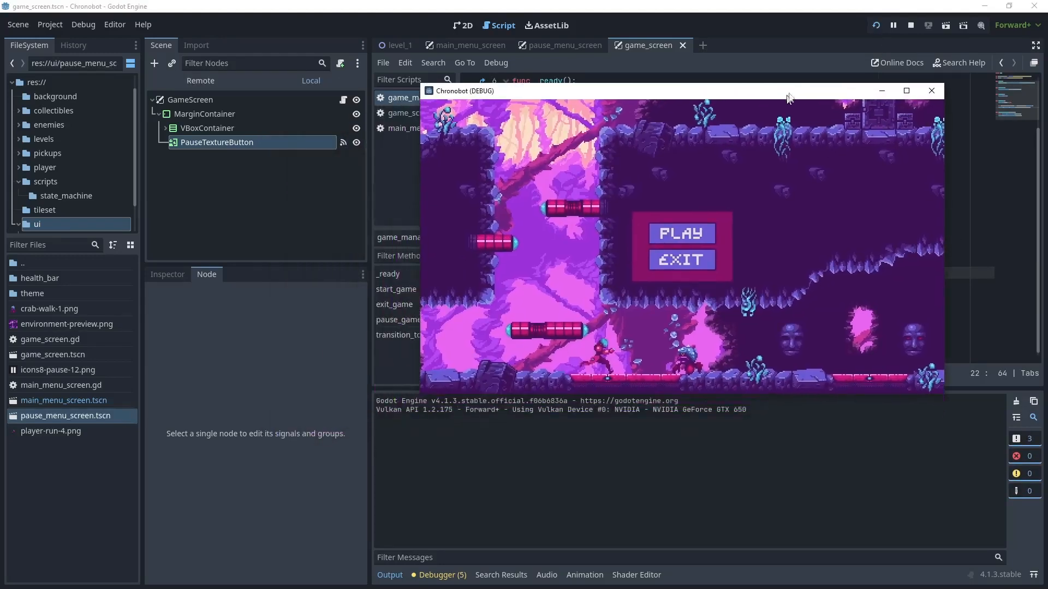
left_click(210, 82)
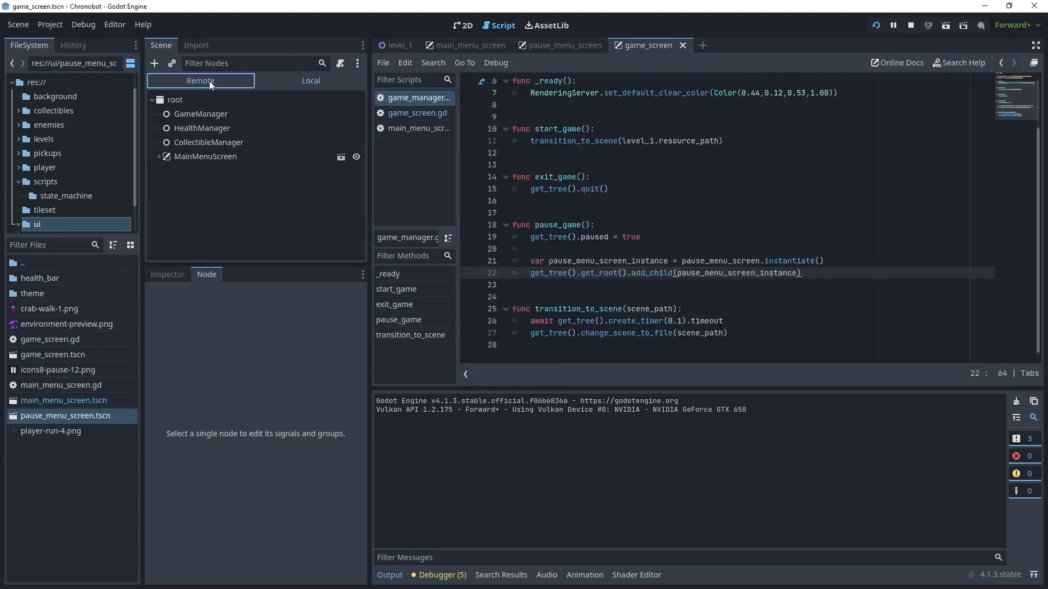
left_click(158, 157)
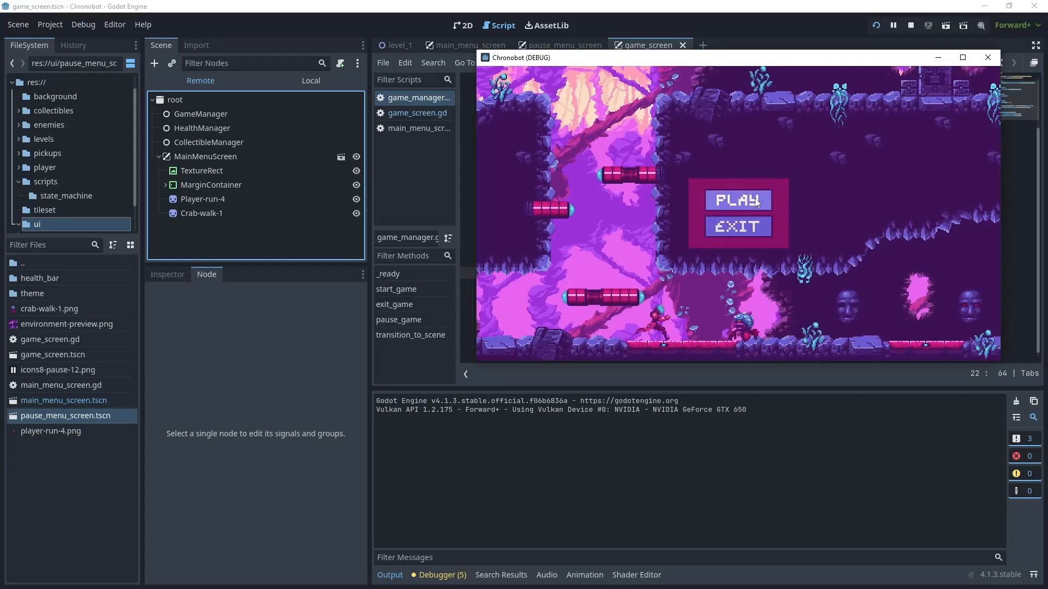
left_click(755, 198)
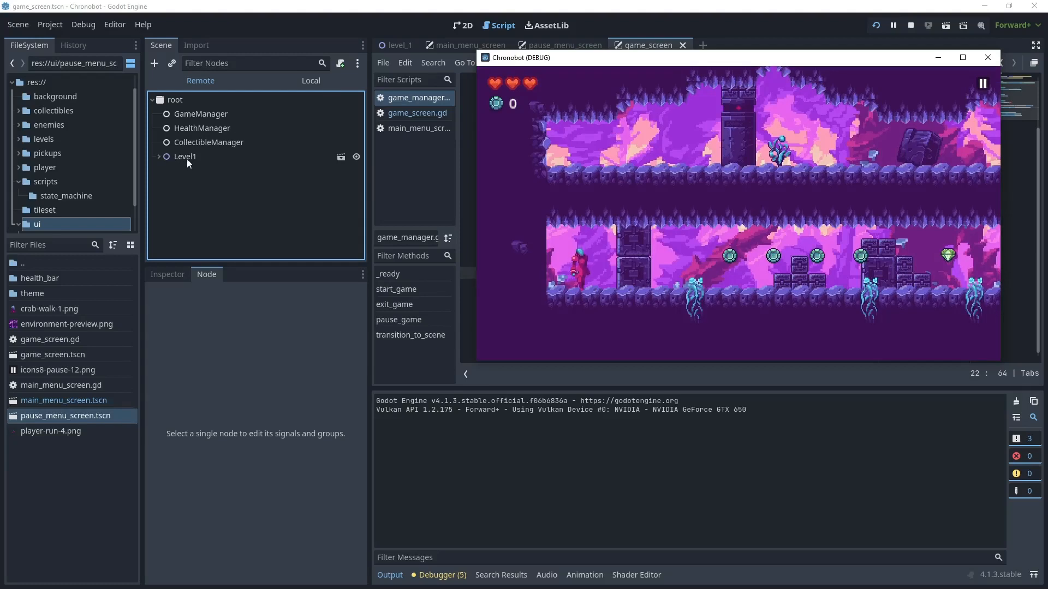
left_click(983, 84)
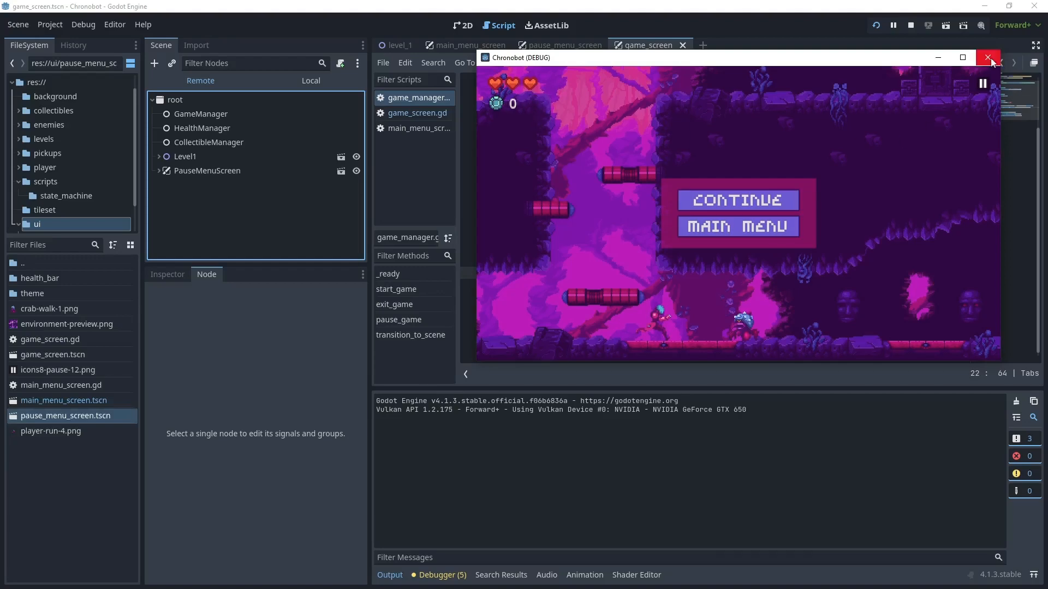
left_click(909, 26)
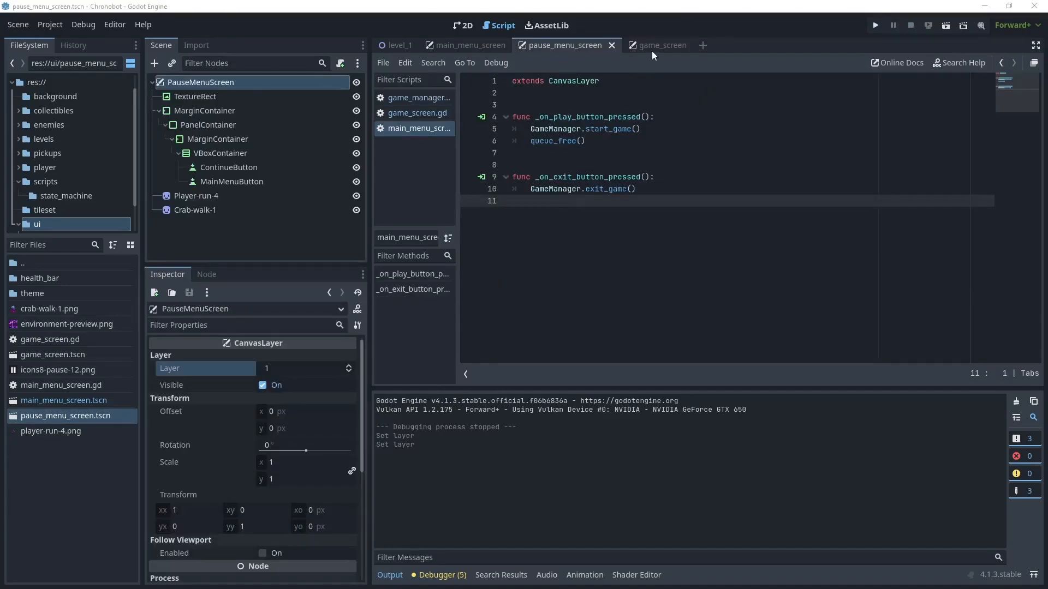
- Check the GameScreen node's canvas layer and set the MainMenuScreen root node's Layer to 2
left_click(654, 47)
left_click(224, 83)
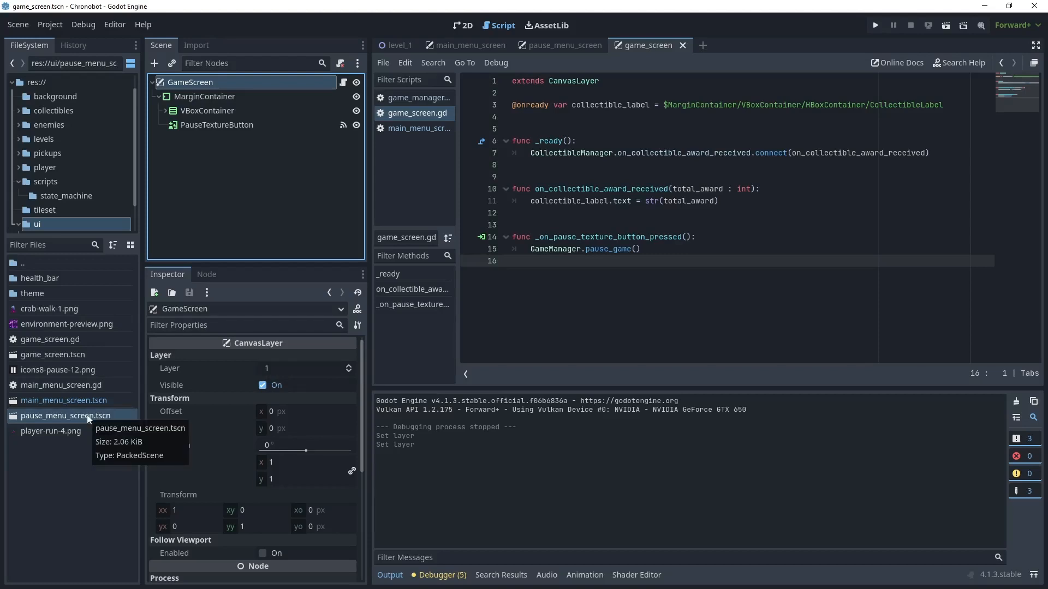
double_click(63, 401)
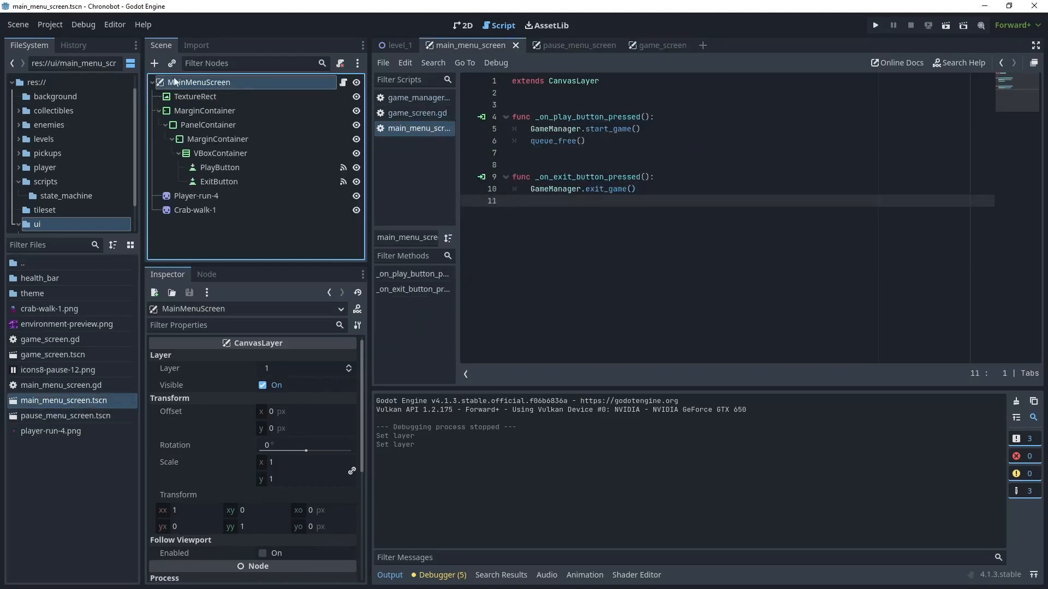
left_click(349, 366)
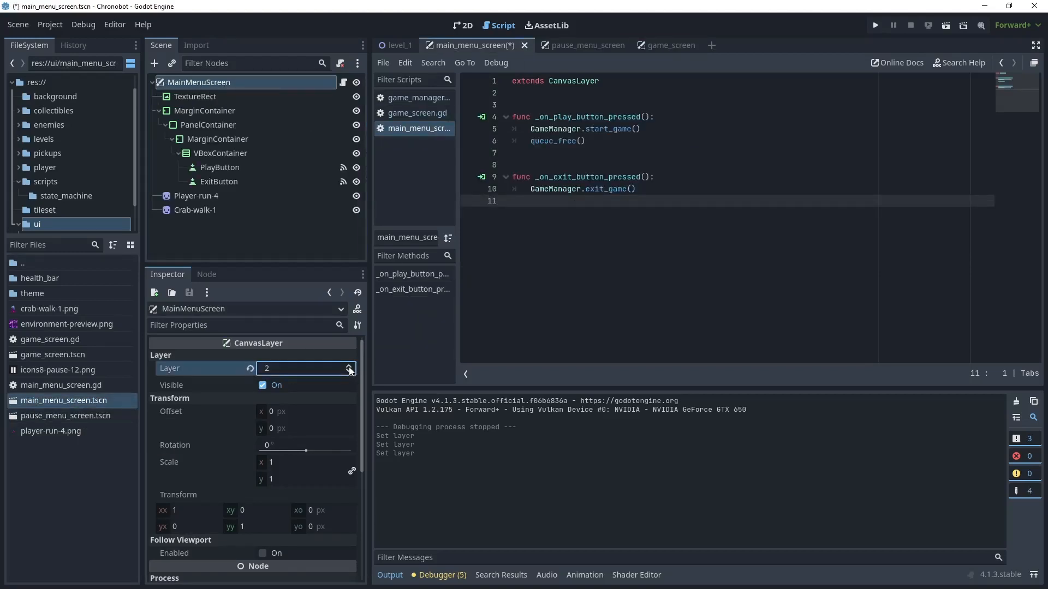
- Set the PauseMenuScreen root node's Layer to 2 and save all scenes
double_click(91, 417)
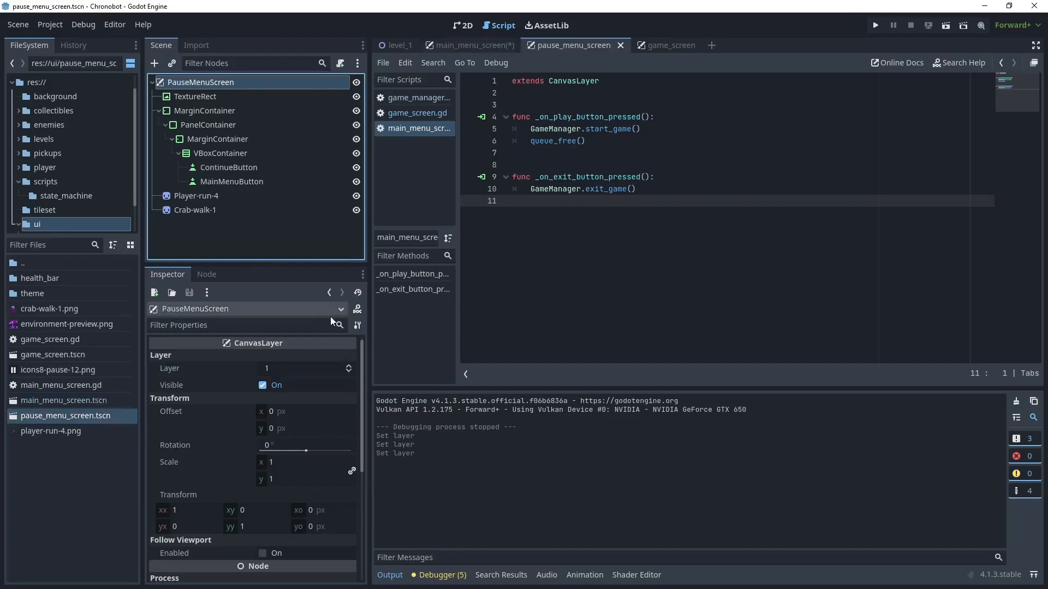
left_click(348, 366)
left_click(596, 304)
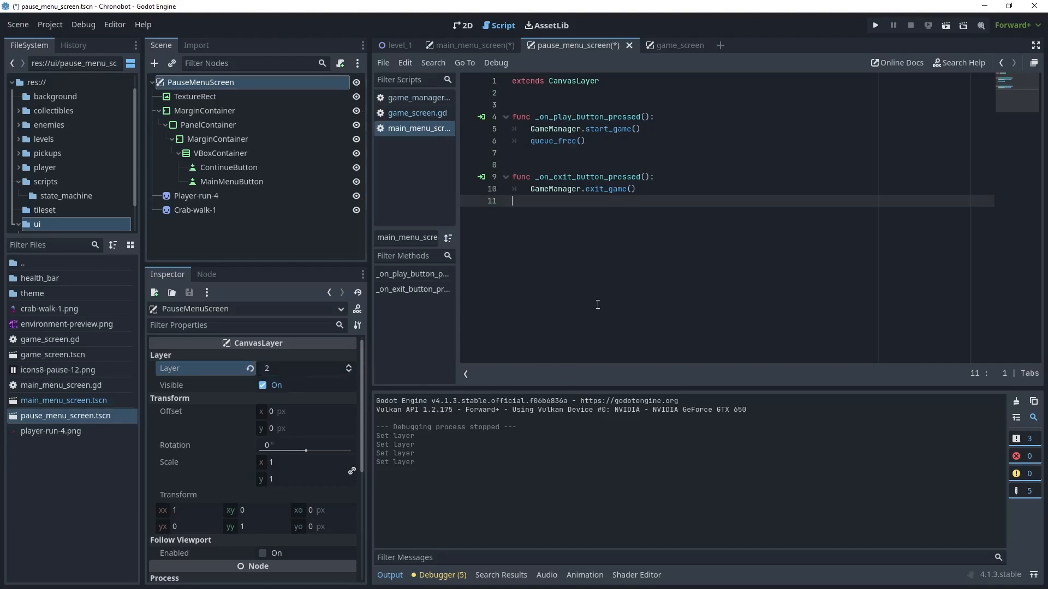
left_click(24, 31)
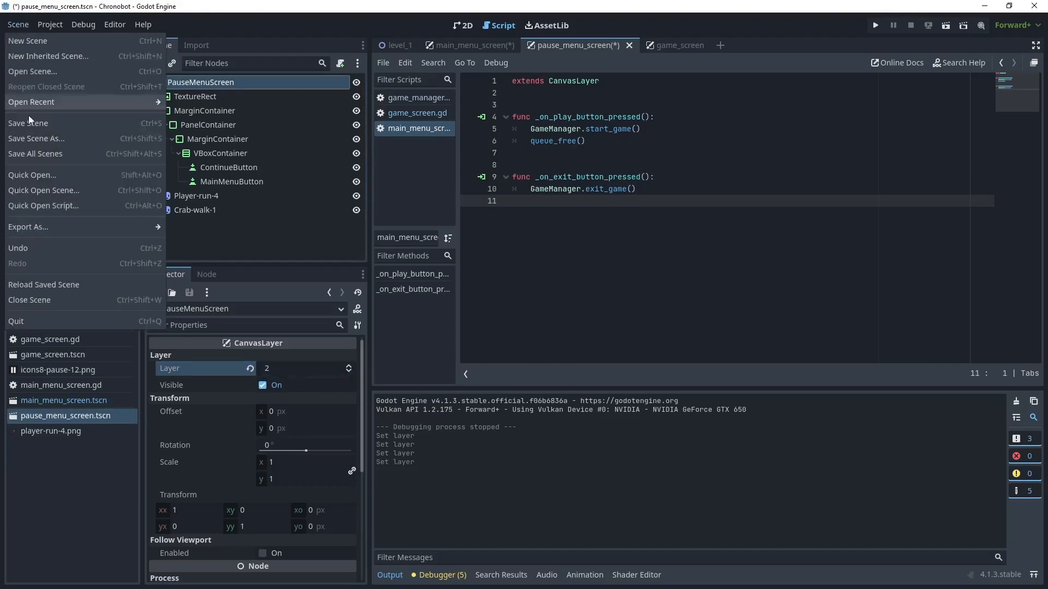
left_click(37, 149)
- Run the project, start the level, move the player to the right, and pause with the in-game pause button
left_click(875, 25)
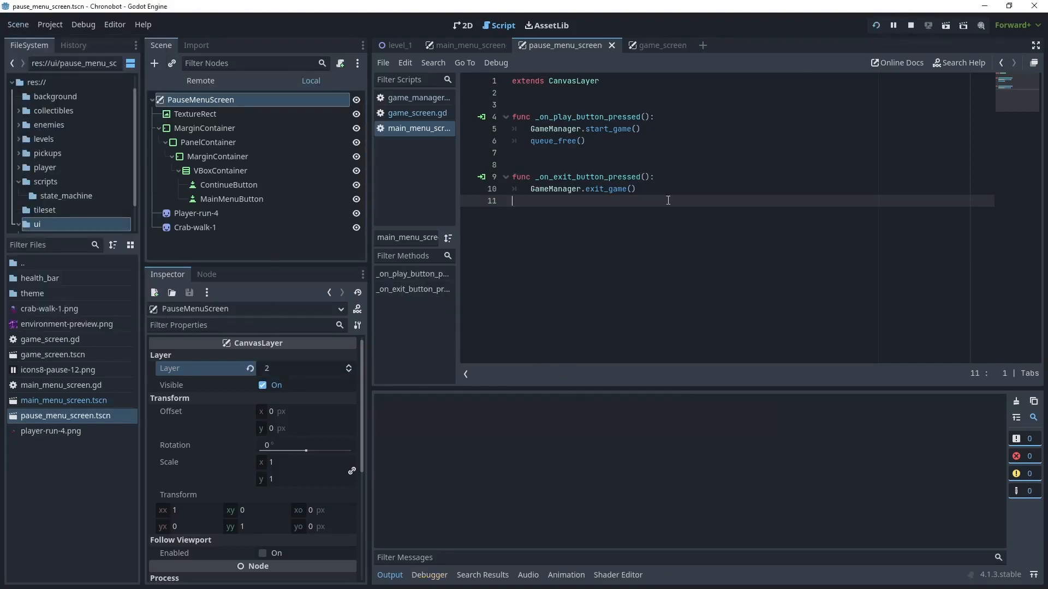
left_click(529, 281)
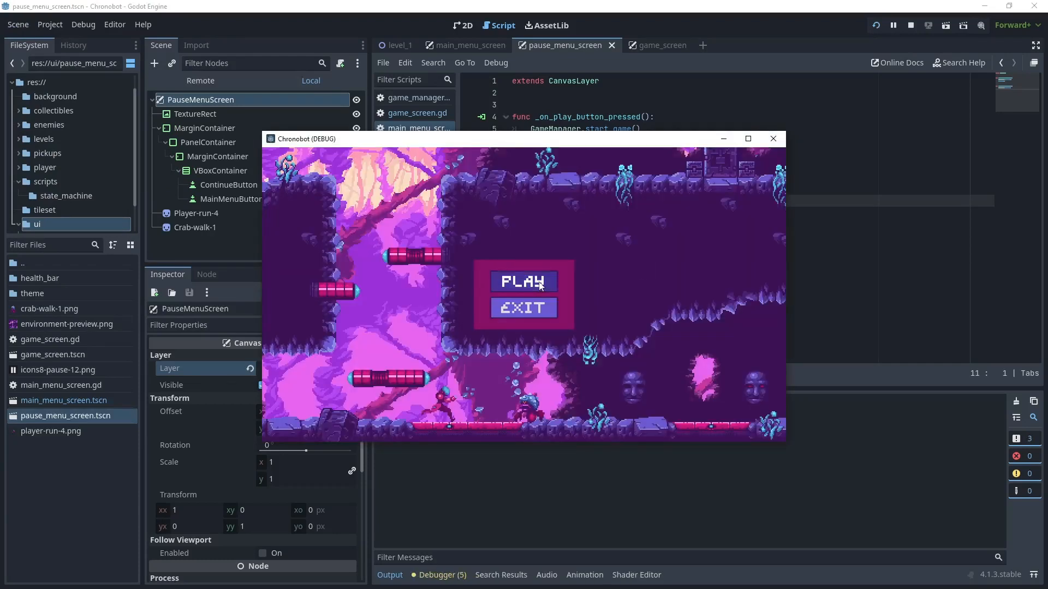
key("Right")
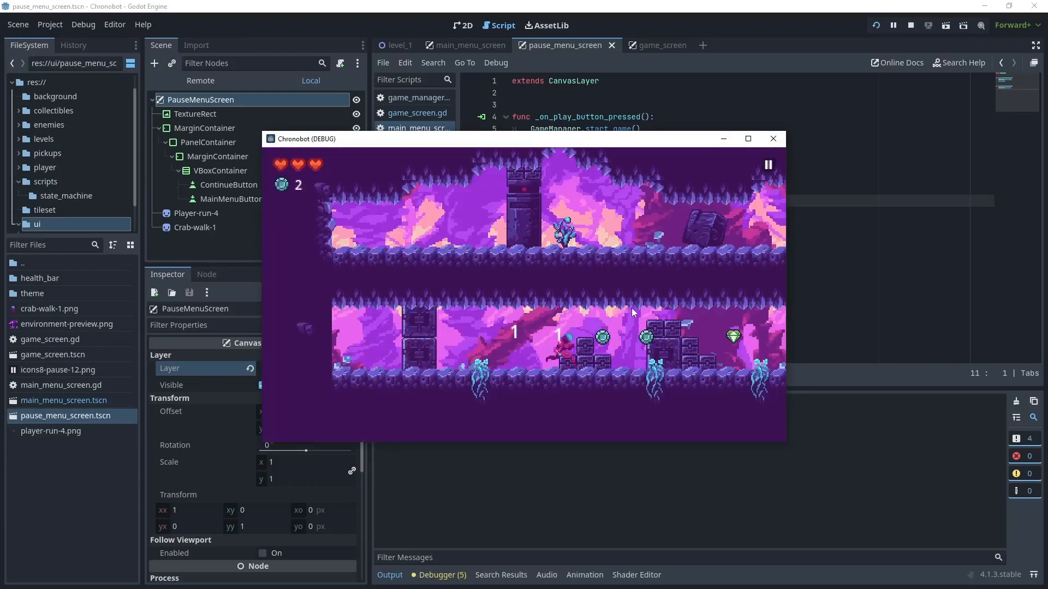
left_click(768, 166)
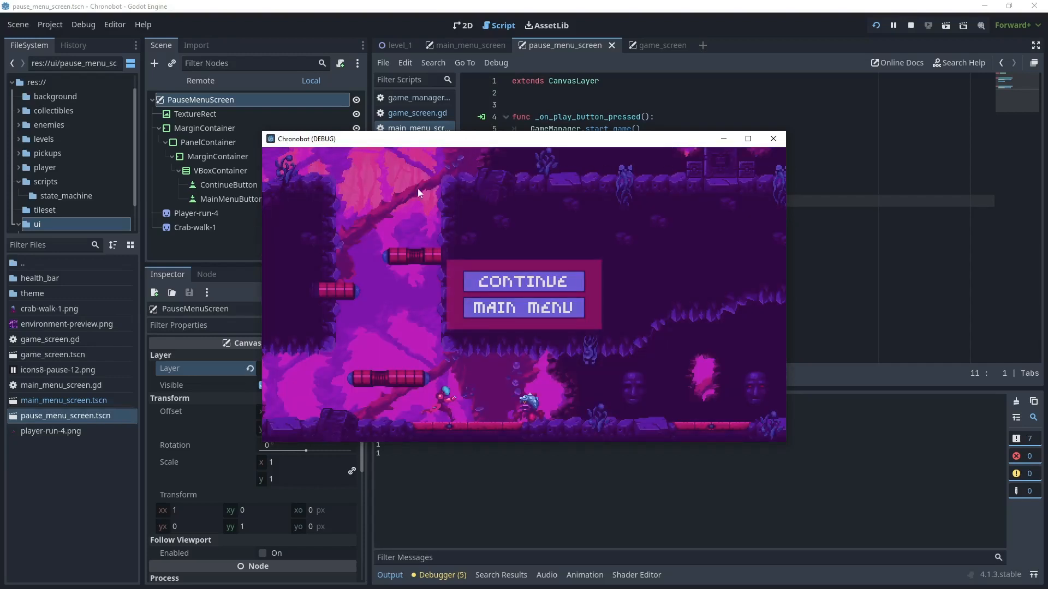
- Compare the Layer values of the running GameScreen and PauseMenuScreen nodes in the remote scene tree, and stop the game
left_click_drag(451, 146, 671, 129)
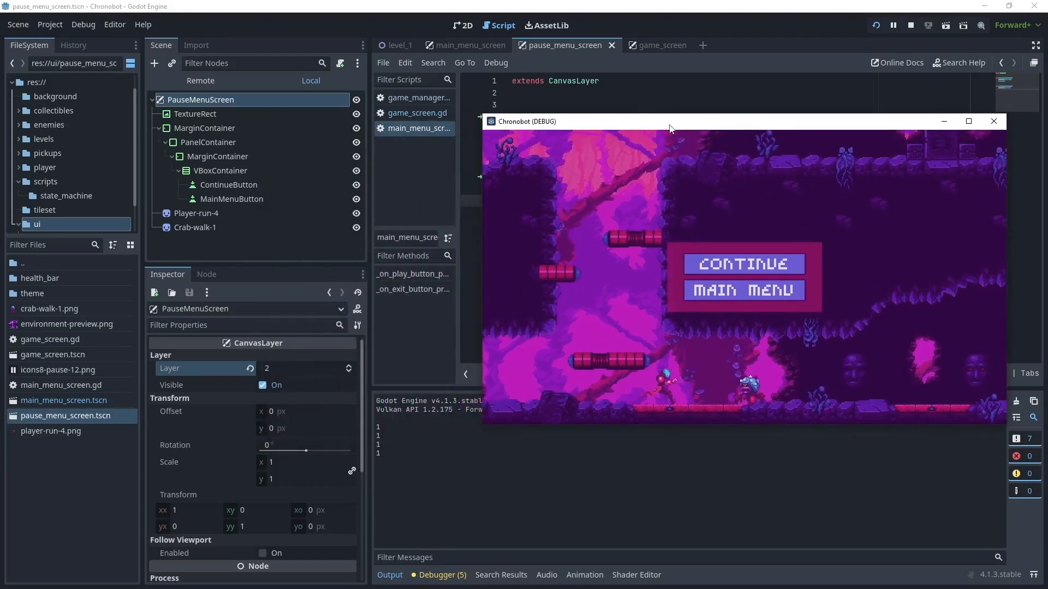
left_click(203, 83)
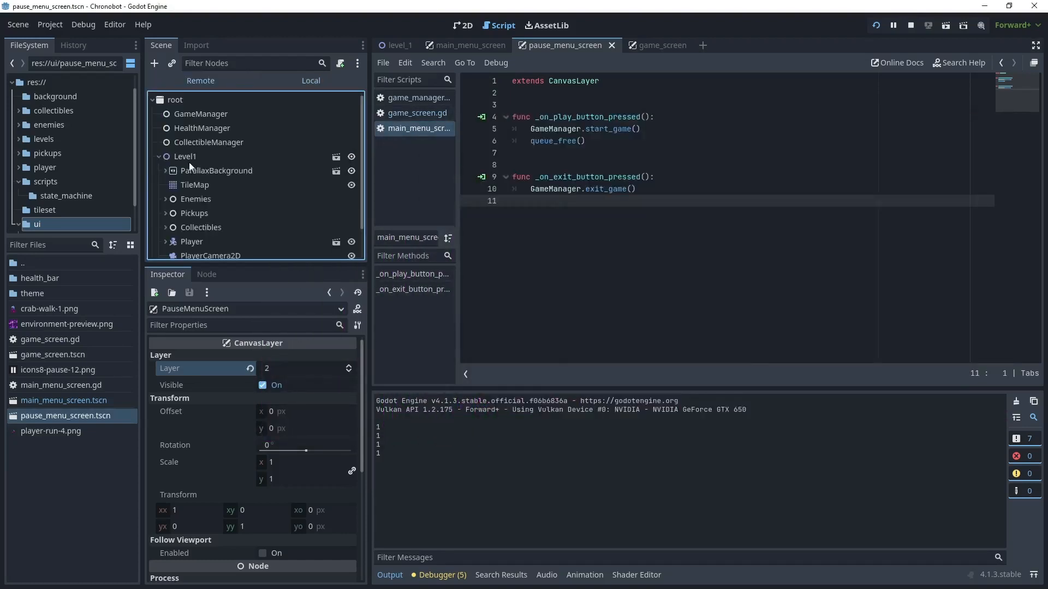
scroll(253, 162, "down", 2)
left_click(313, 233)
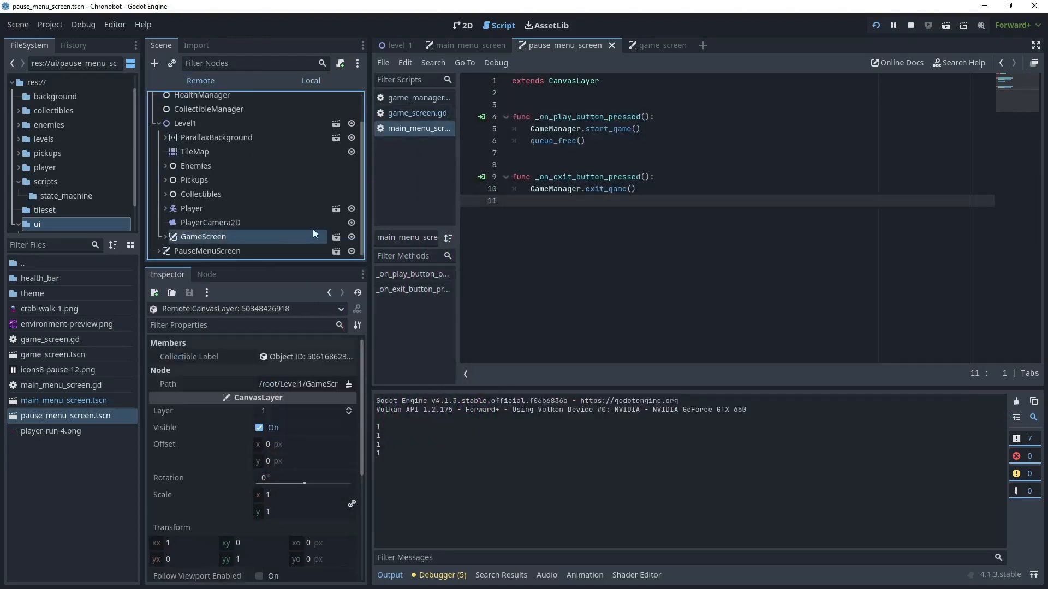
left_click(195, 250)
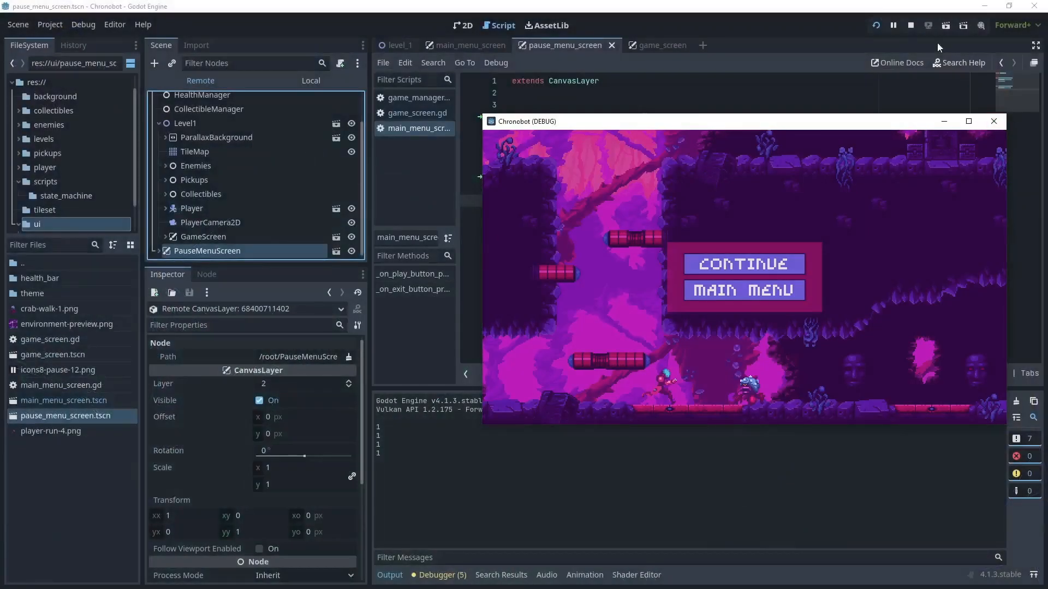
left_click(910, 25)
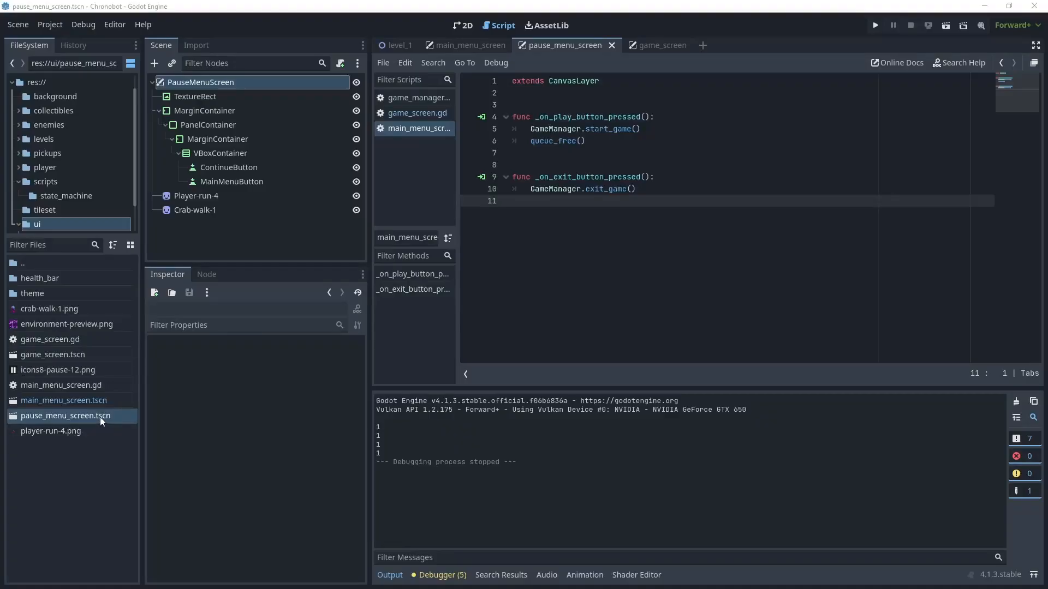
left_click(459, 24)
left_click(240, 168)
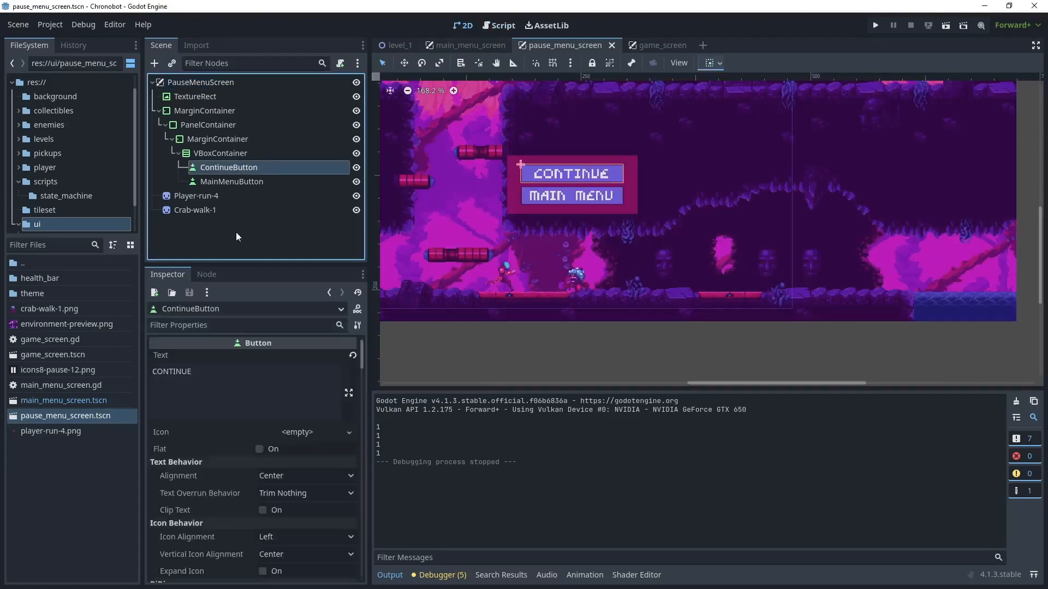
left_click(207, 274)
left_click(192, 371)
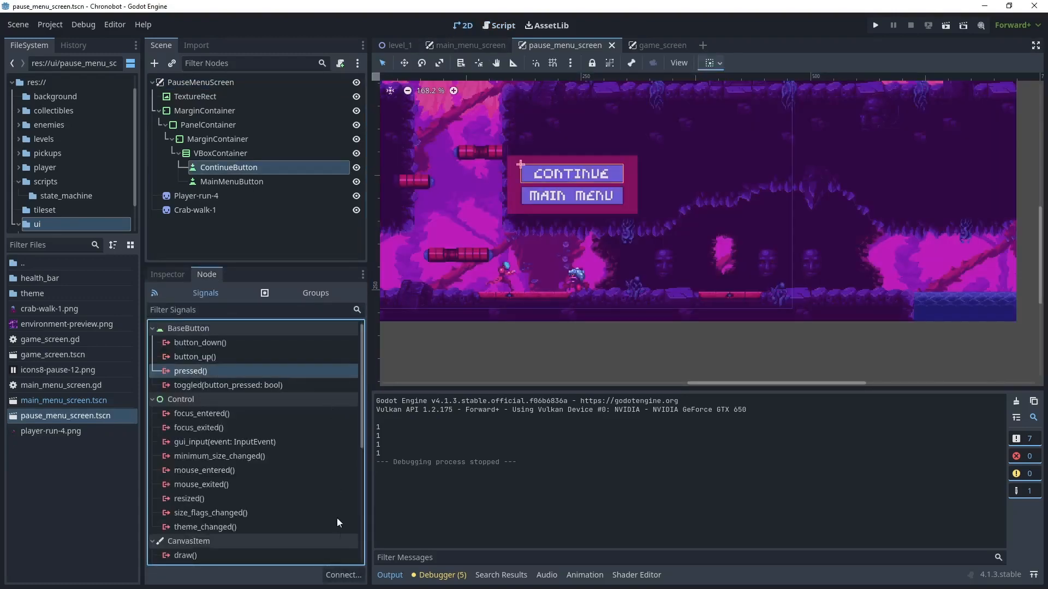
left_click(343, 575)
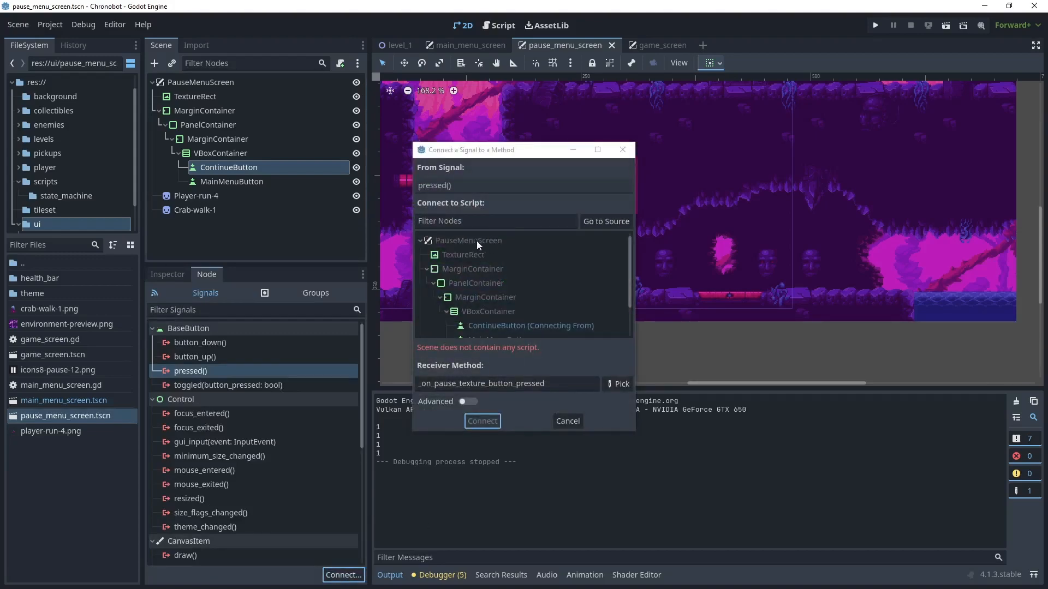
left_click(567, 420)
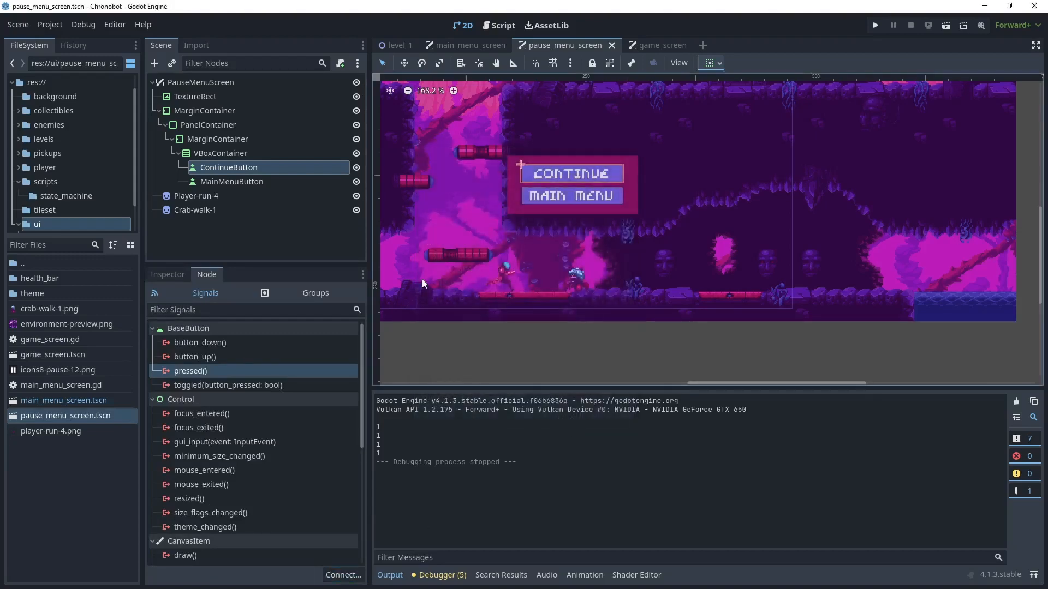
- Attach a new GDScript, res://ui/pause_menu_screen.gd, to the PauseMenuScreen root node
left_click(217, 82)
left_click(339, 64)
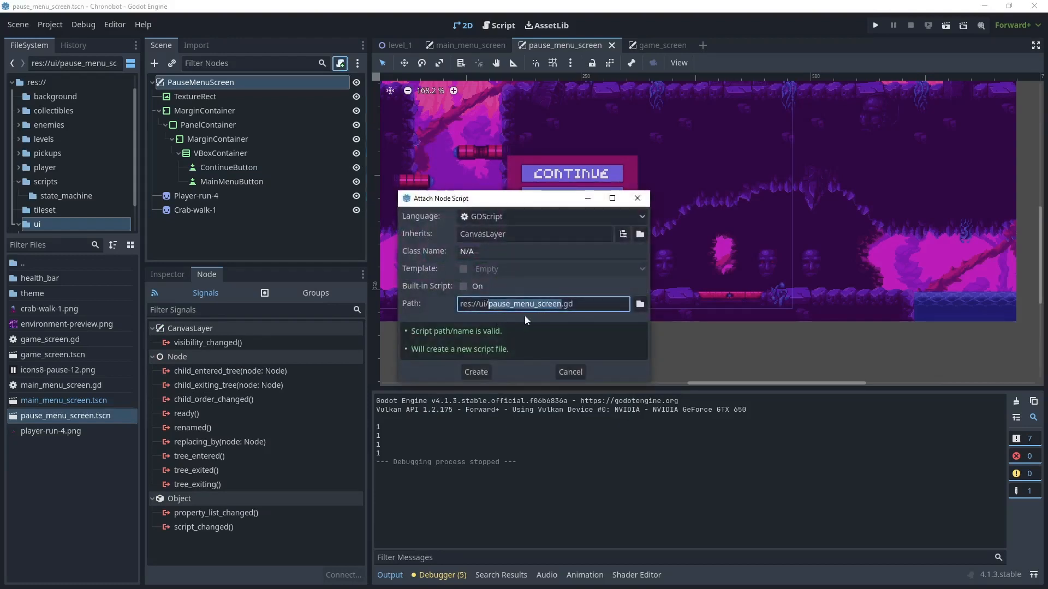
left_click(476, 373)
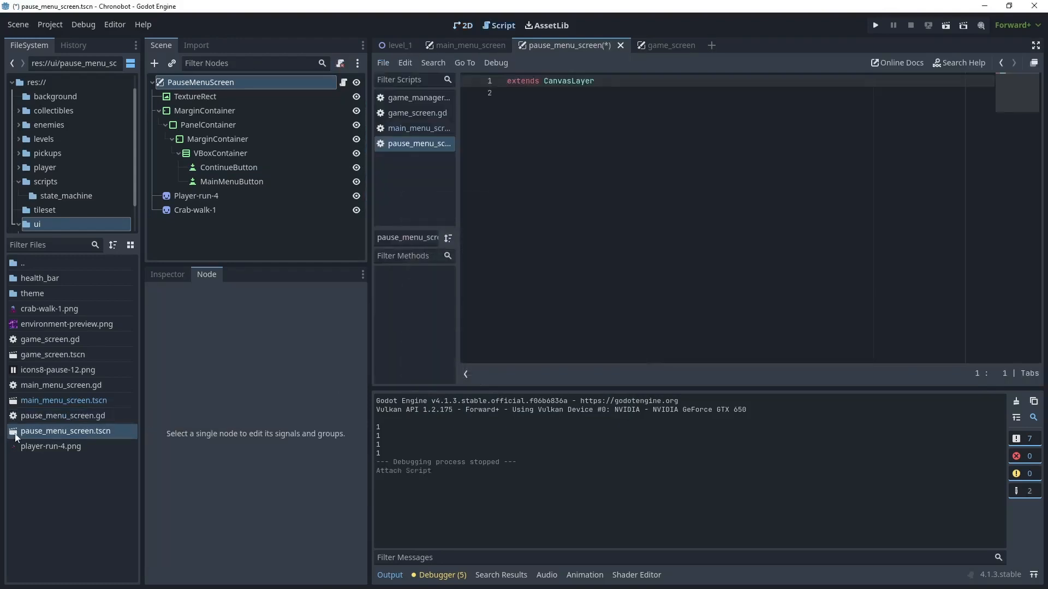
- Connect ContinueButton's pressed() signal to a new _on_continue_button_pressed method in the PauseMenuScreen script
left_click(241, 168)
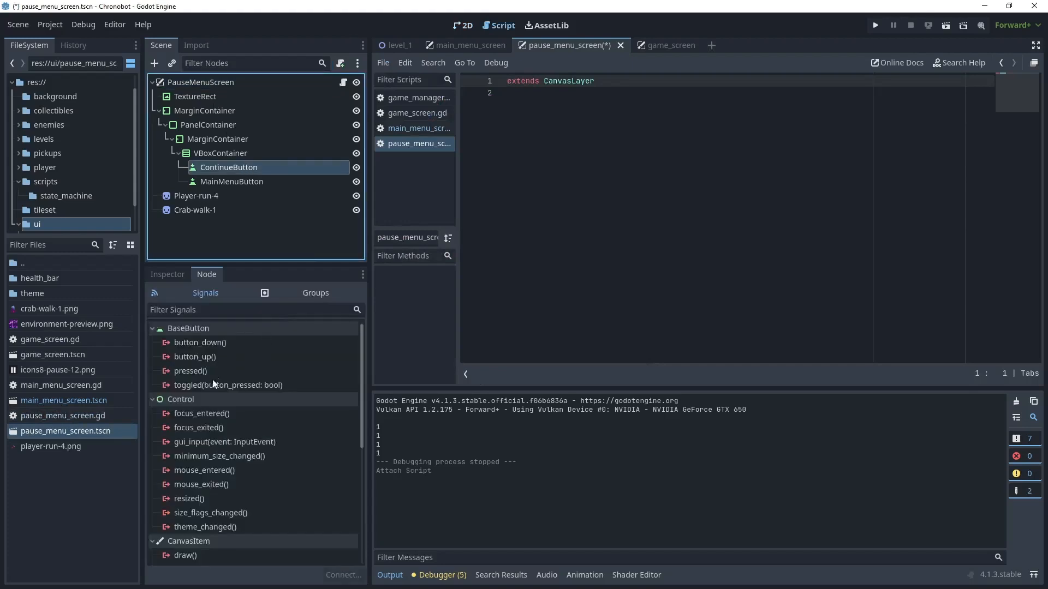
left_click(191, 371)
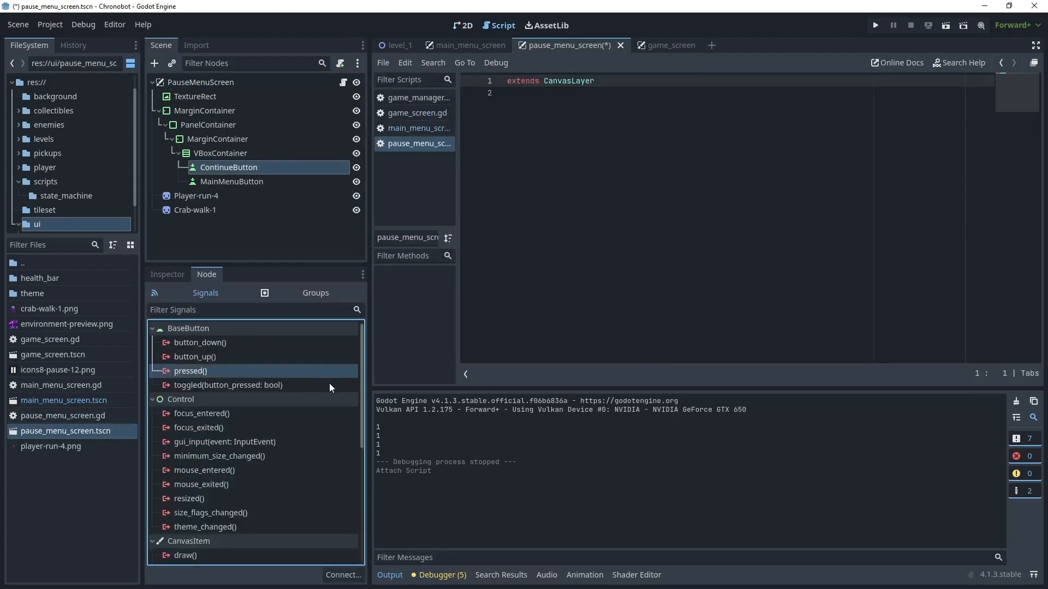
left_click(343, 575)
left_click(480, 419)
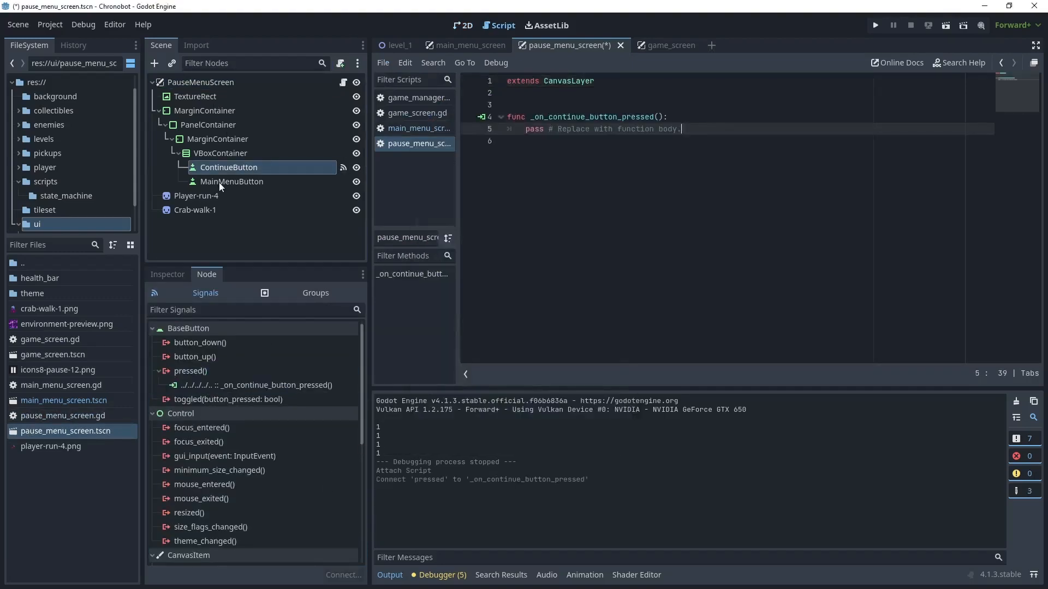
- Connect MainMenuButton's pressed() signal to a new _on_main_menu_button_pressed method in the PauseMenuScreen script
left_click(232, 183)
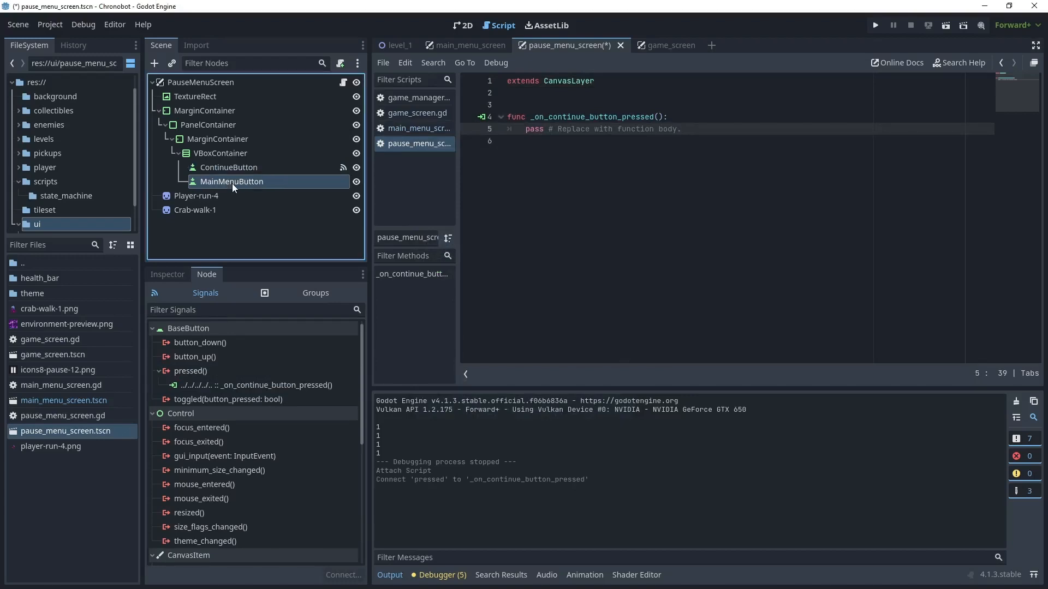
left_click(191, 371)
left_click(343, 575)
left_click(480, 419)
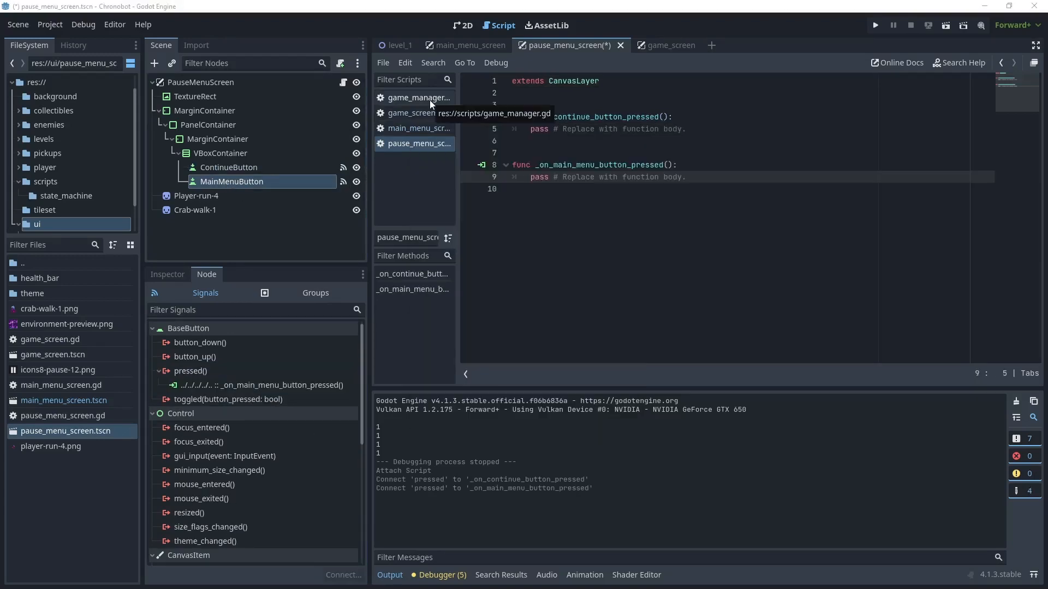
- In the game_manager script, add a continue_game() function below pause_game() containing get_tree().pause = false
left_click(430, 100)
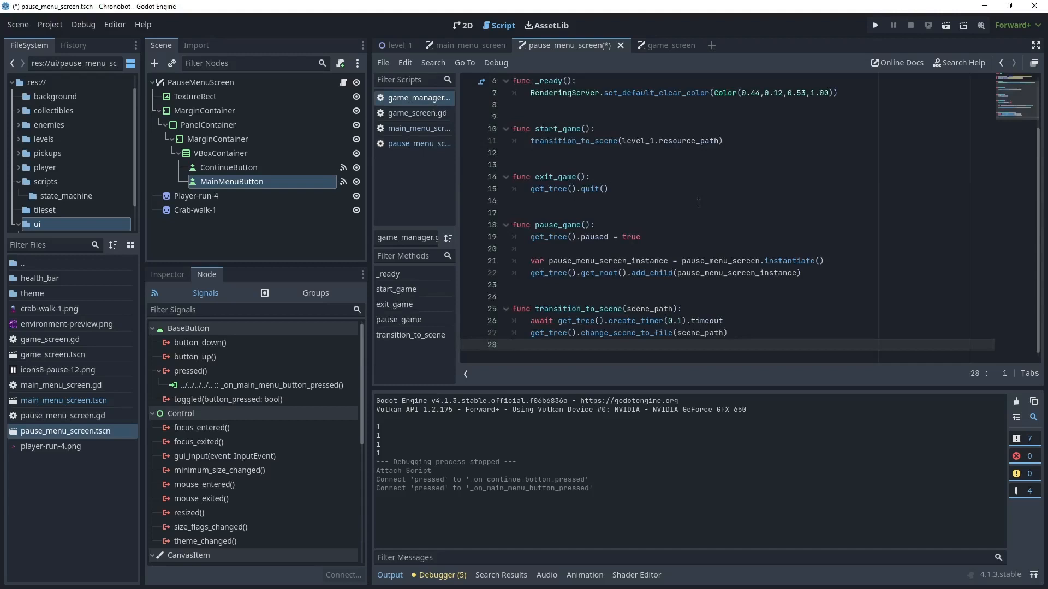
left_click(533, 284)
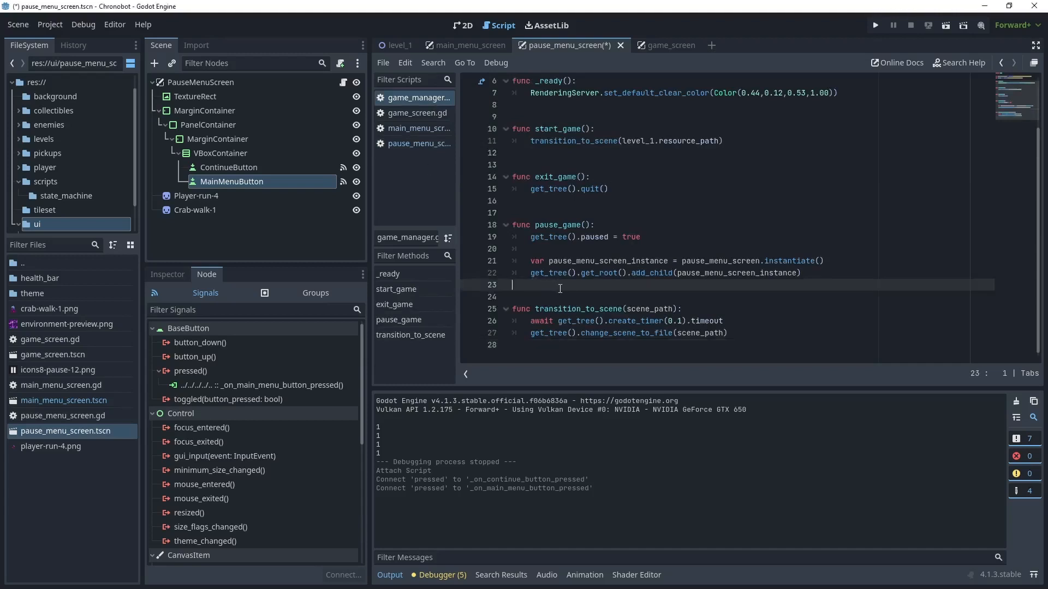
key("Return")
key("Return")
key("Up")
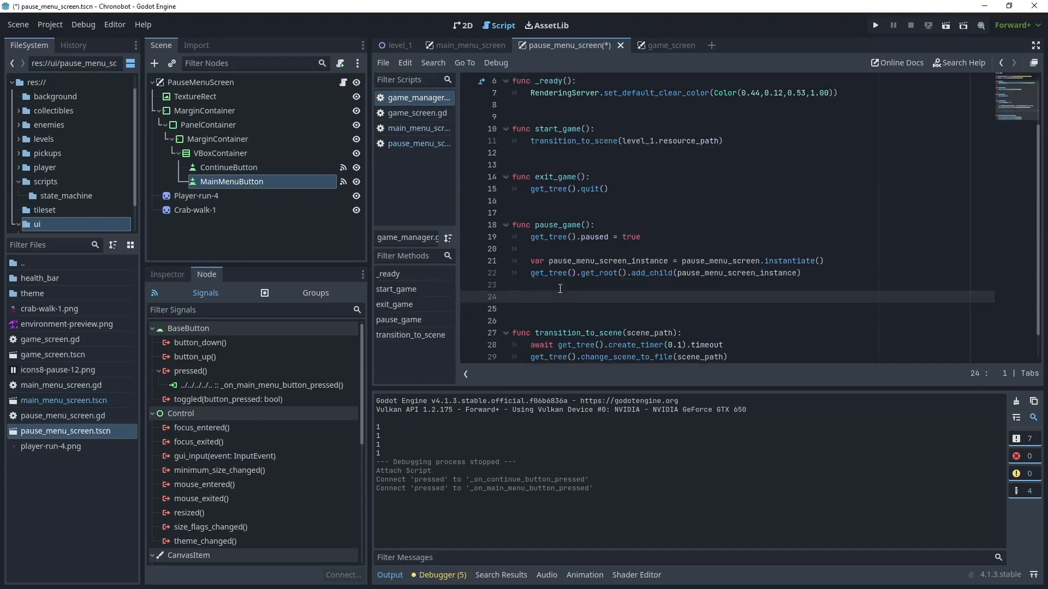
key("Return")
type("func continue_game():")
key("Return")
type("ge")
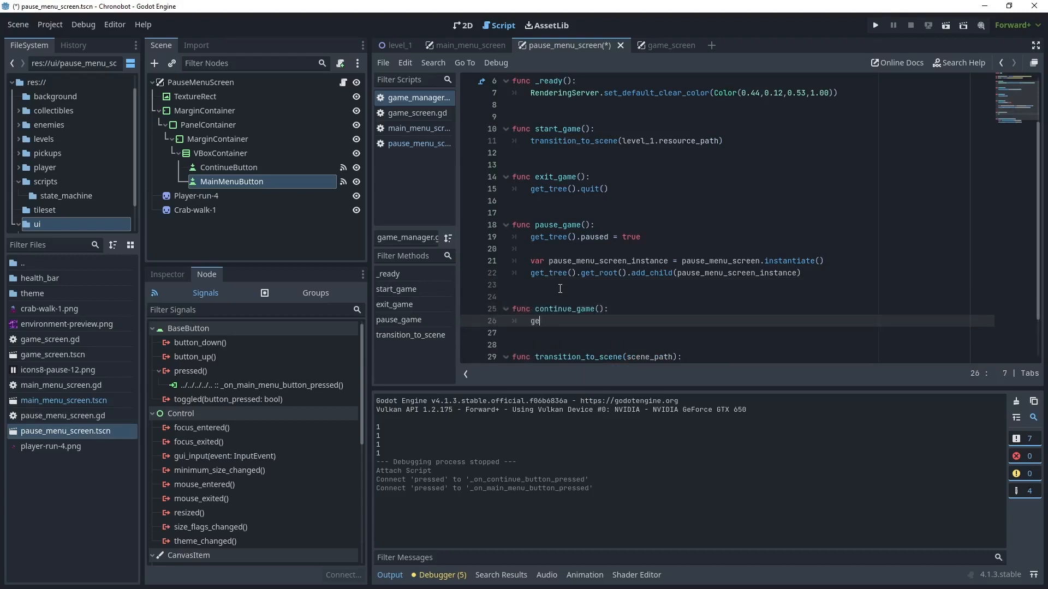
type("t_tree().pause = fa")
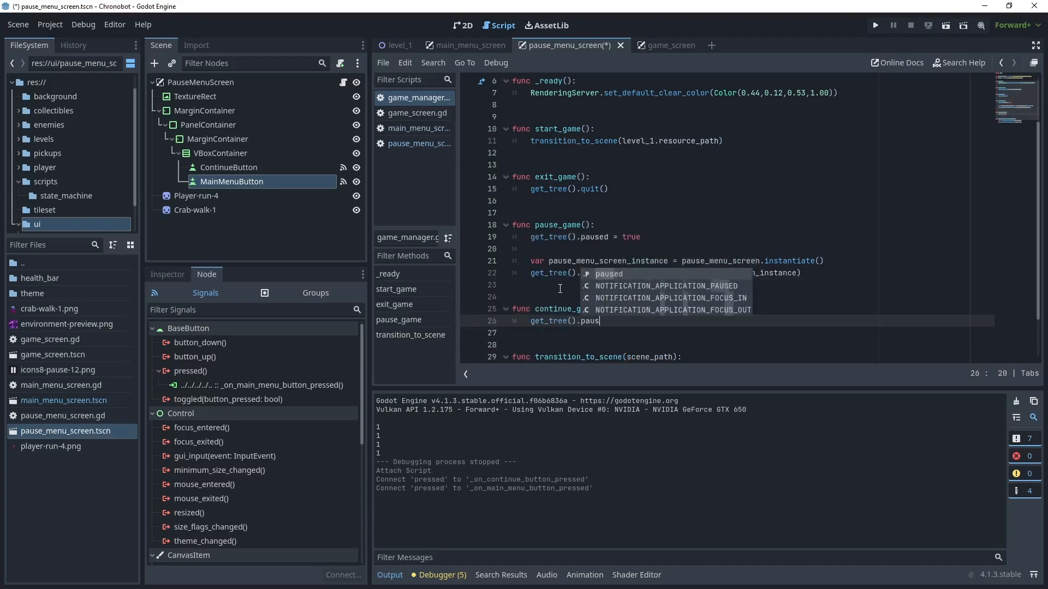
type("lse")
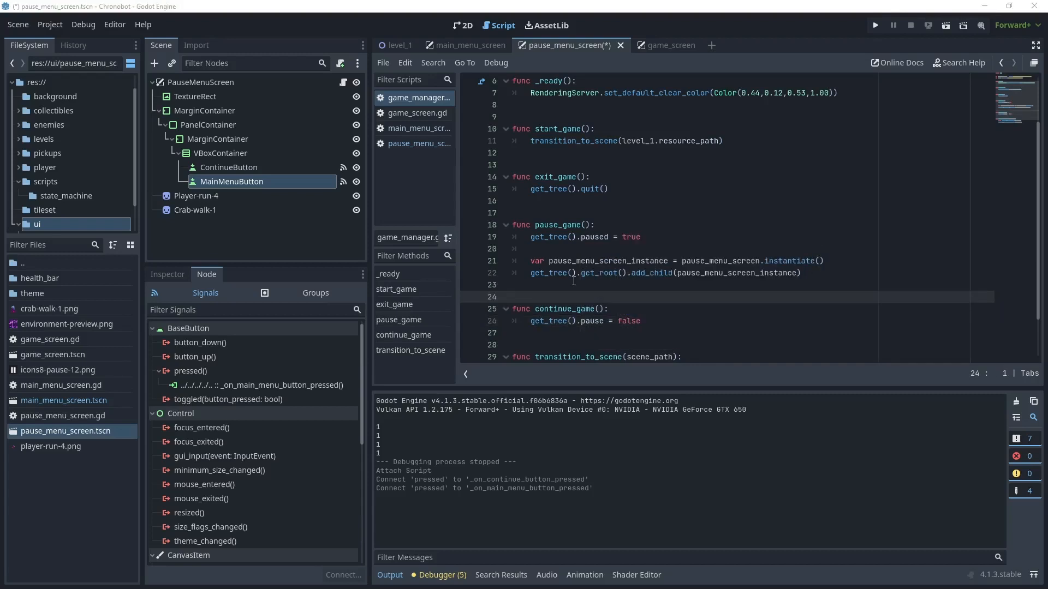
- Declare a main_menu_screen variable above pause_menu_screen in the game_manager script, preloading res://ui/main_menu_screen.tscn
scroll(573, 281, "up", 2)
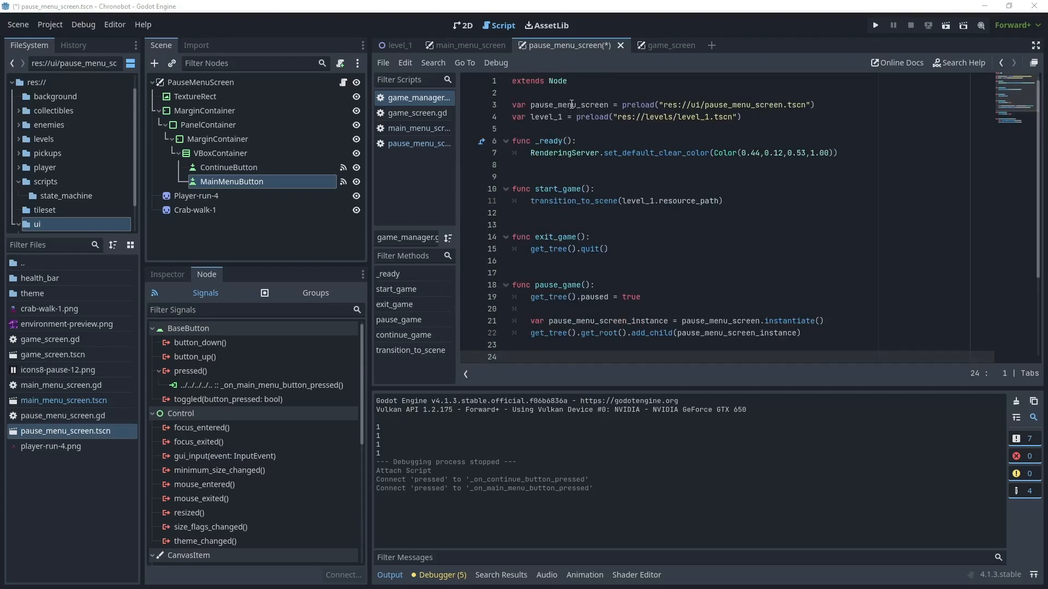
left_click(572, 105)
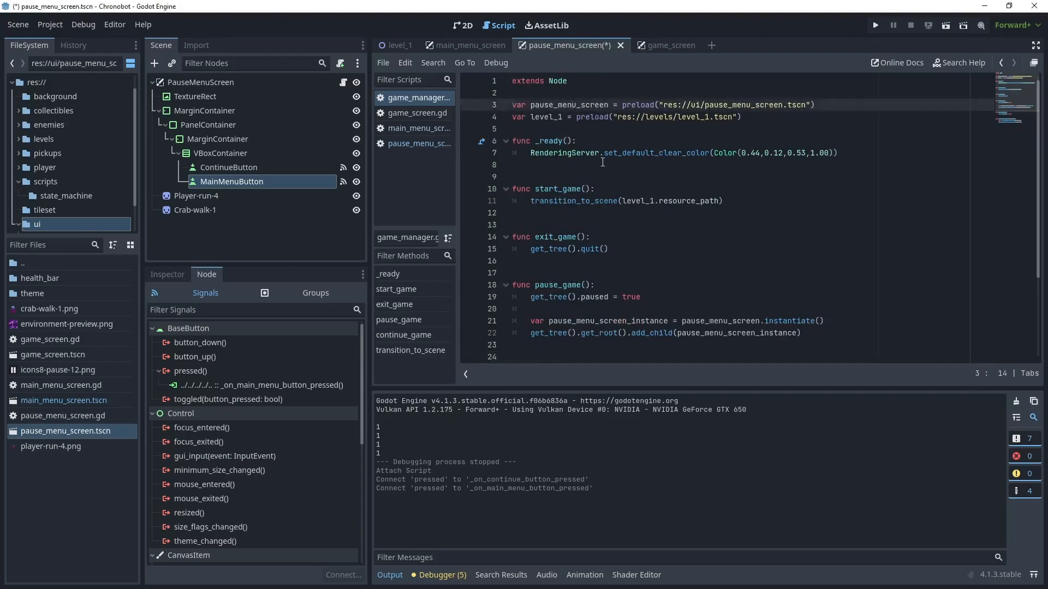
left_click(85, 401)
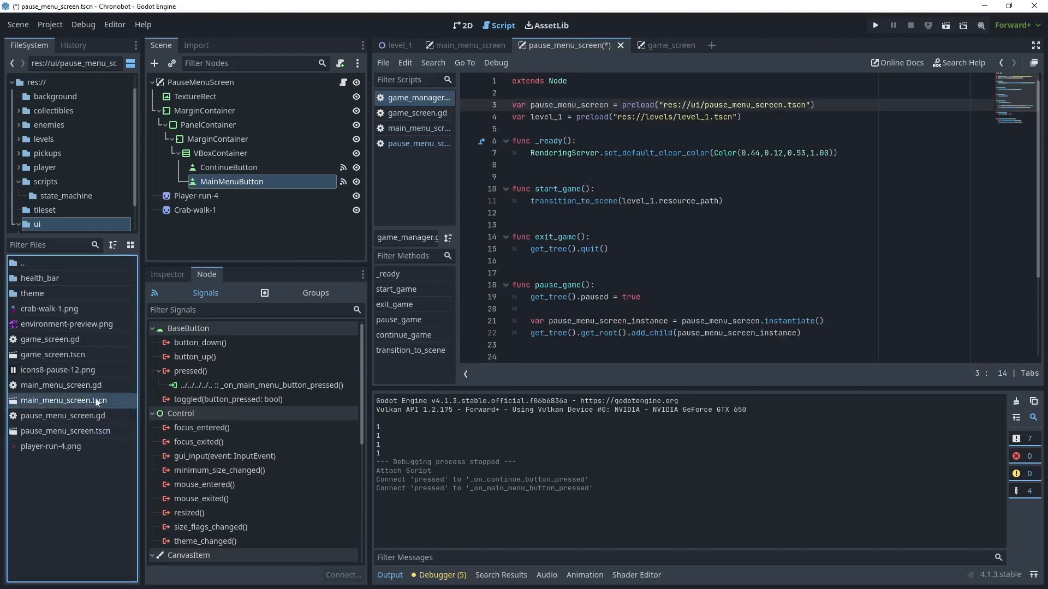
left_click_drag(93, 400, 520, 102)
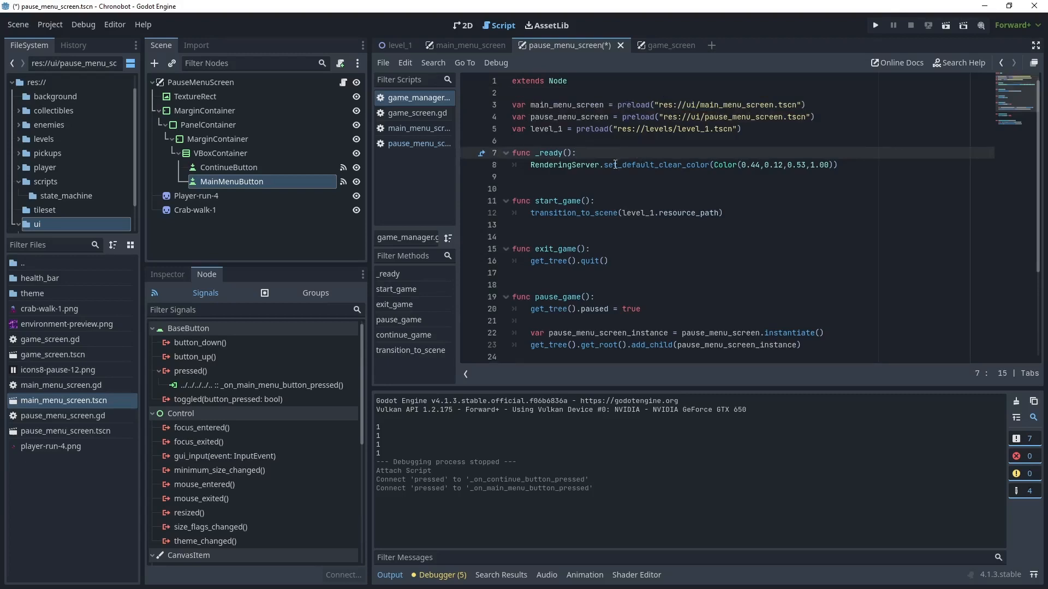
- Declare a main_menu() function below continue_game() in the game_manager script
scroll(615, 165, "down", 4)
left_click(654, 274)
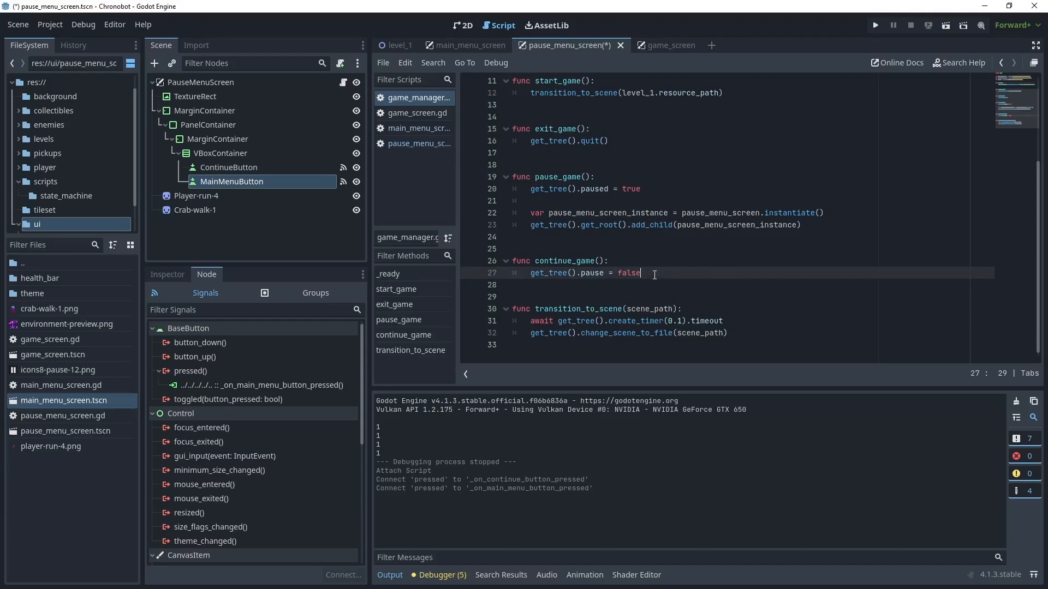
key("Return")
key("BackSpace")
key("Return")
key("Return")
type("func main_menu():")
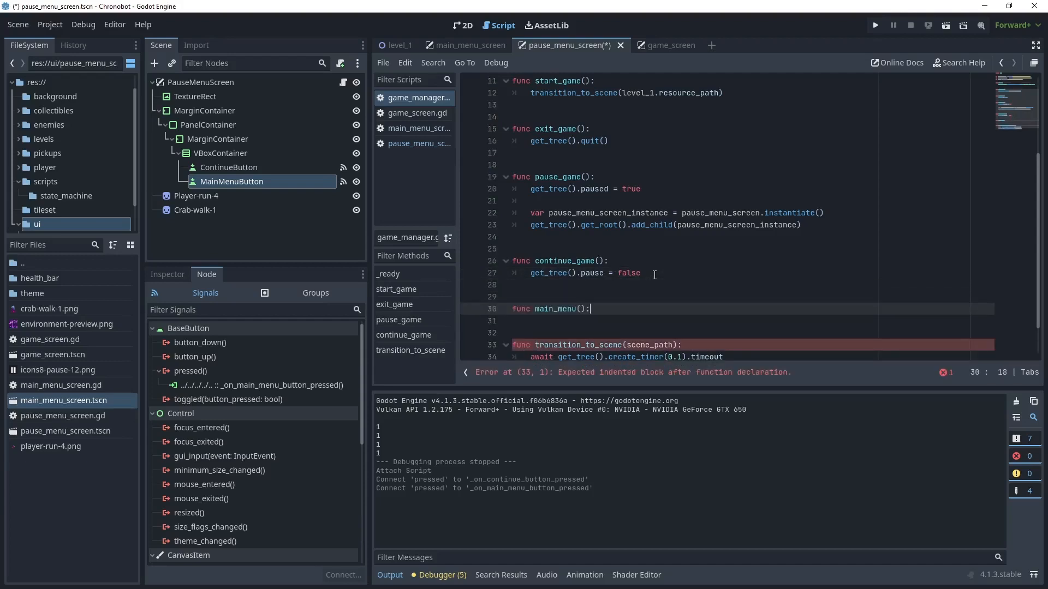
- In main_menu(), instantiate main_menu_screen as main_menu_screen_instance, add it as a child of the tree's root, and save
key("Return")
type("var main")
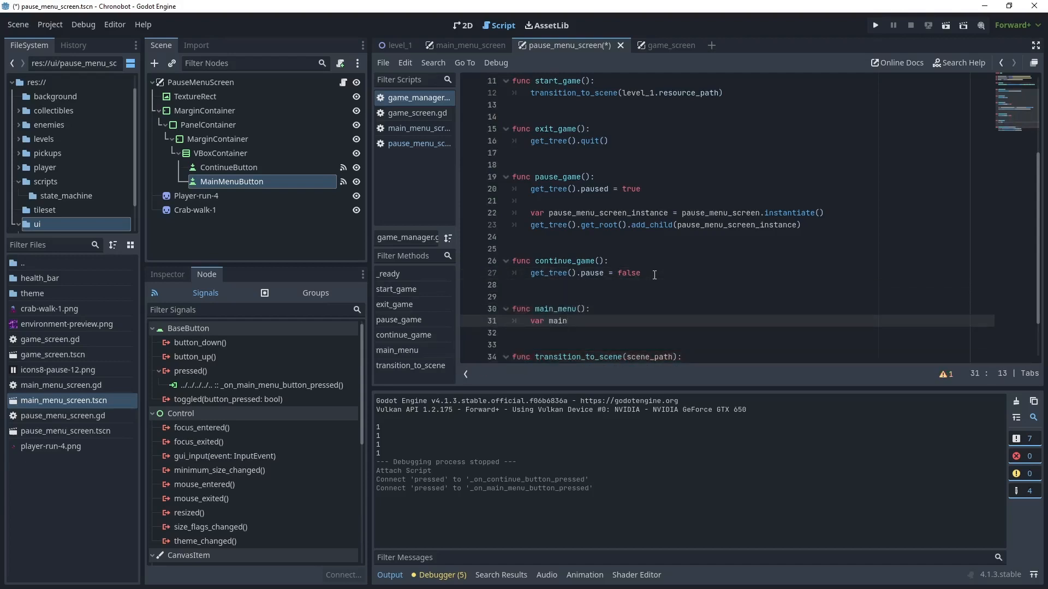
scroll(654, 275, "down", 1)
type("_menu_screen_instance = main_menu_screen.")
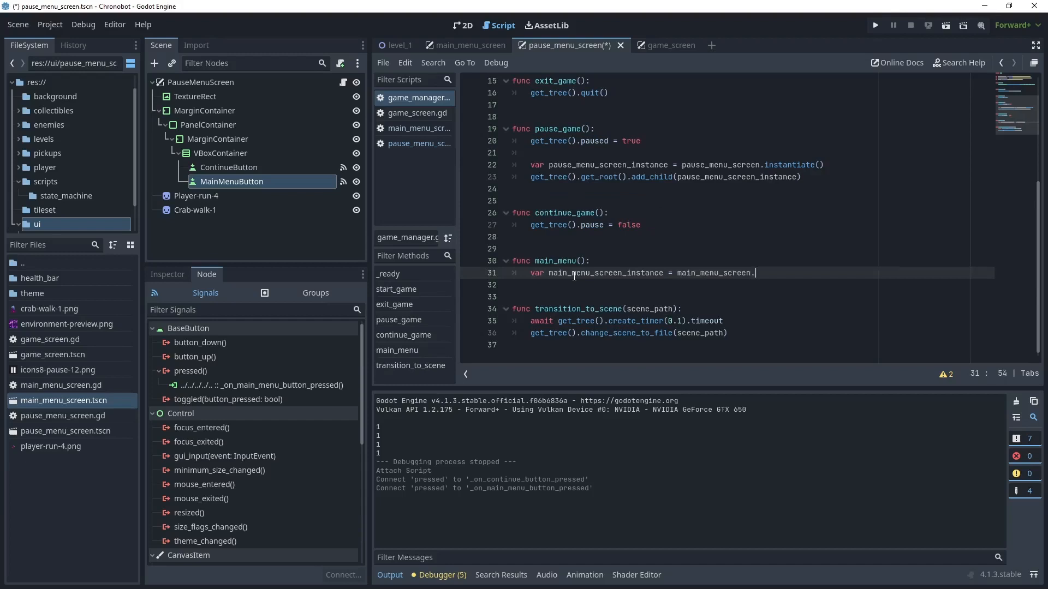
type("inst")
key("Return")
type(")")
key("Return")
type("get_tree().get_root().add_child(main_menu_screen_instance)")
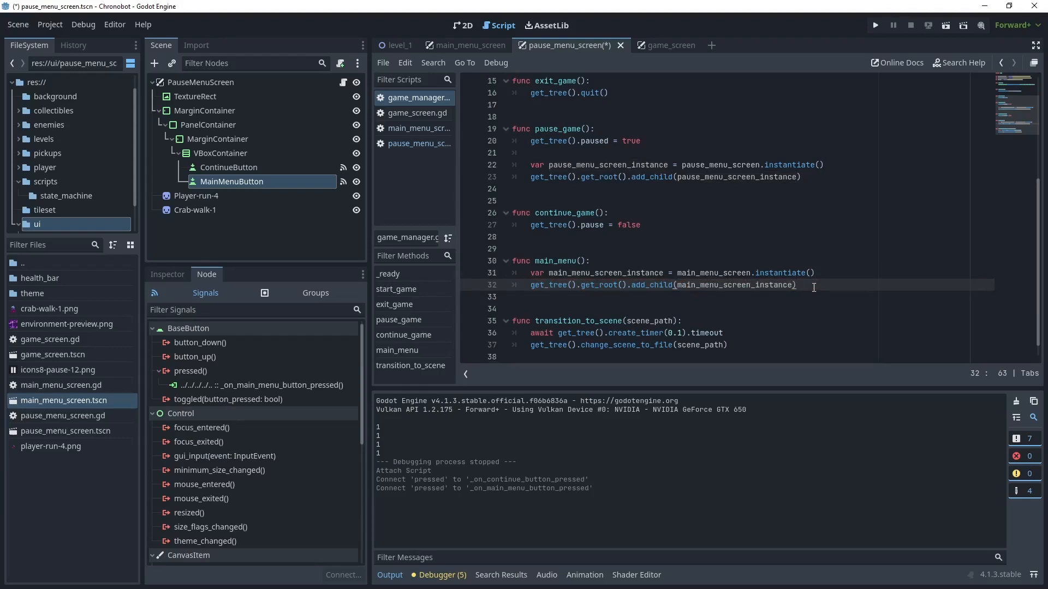
key("ctrl+s")
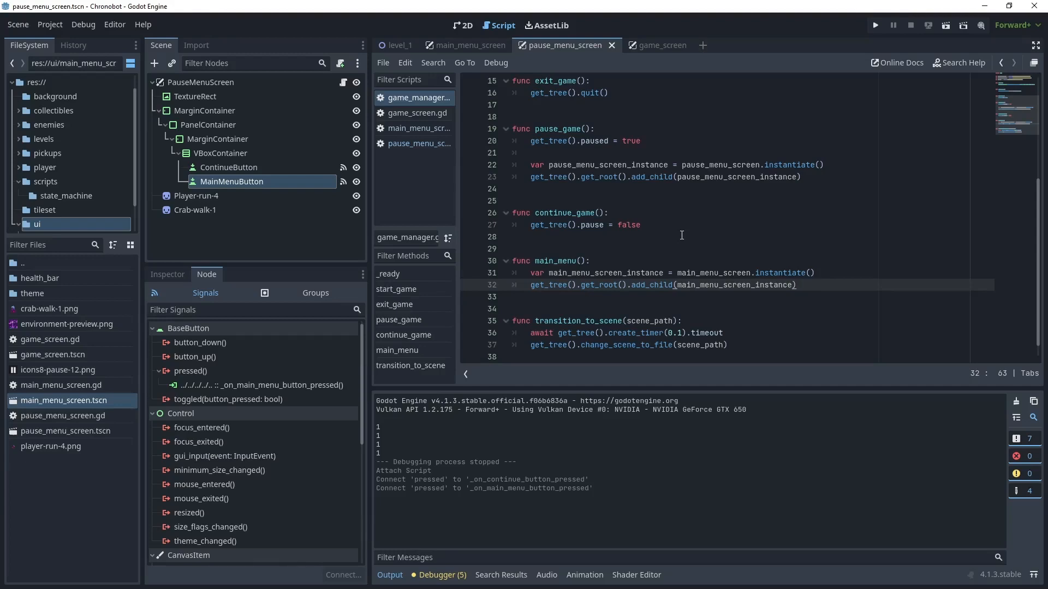
- In the pause_menu_screen script, replace the _on_continue_button_pressed() placeholder with GameManager.continue_game() and queue_free()
left_click(412, 145)
left_click_drag(686, 129, 530, 129)
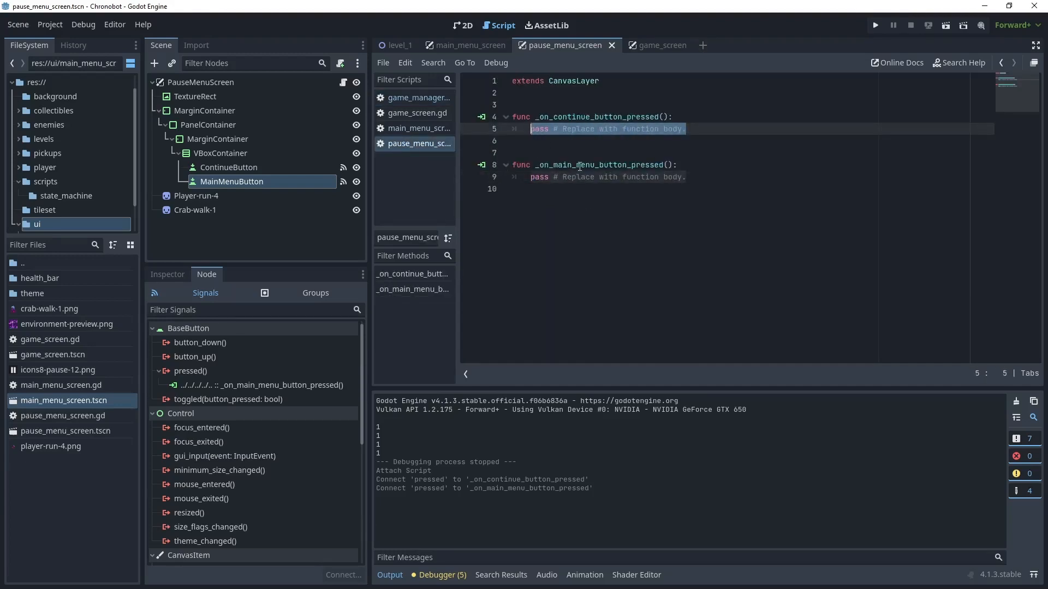
type("GameManager.continue_game()")
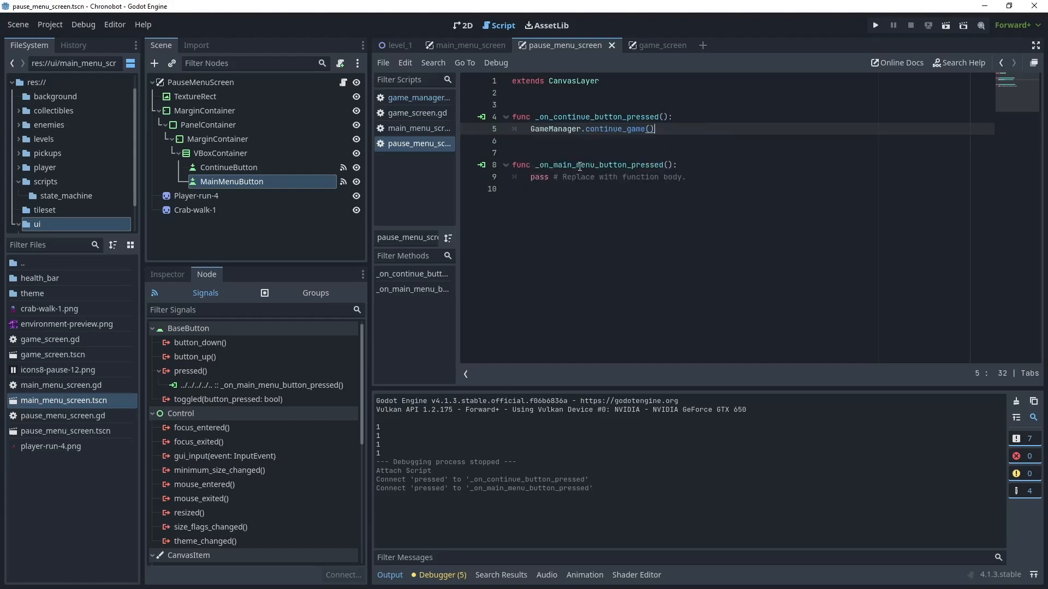
key("Return")
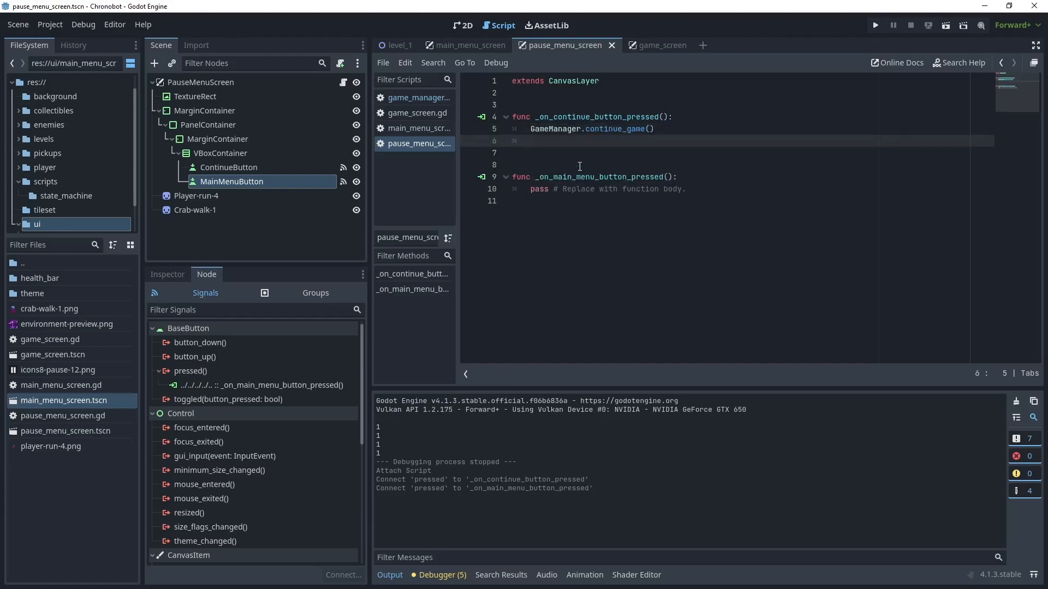
type("quq")
key("BackSpace")
type("eue_free()")
- Replace the _on_main_menu_button_pressed() placeholder with GameManager.main_menu() and queue_free()
left_click_drag(686, 188, 530, 189)
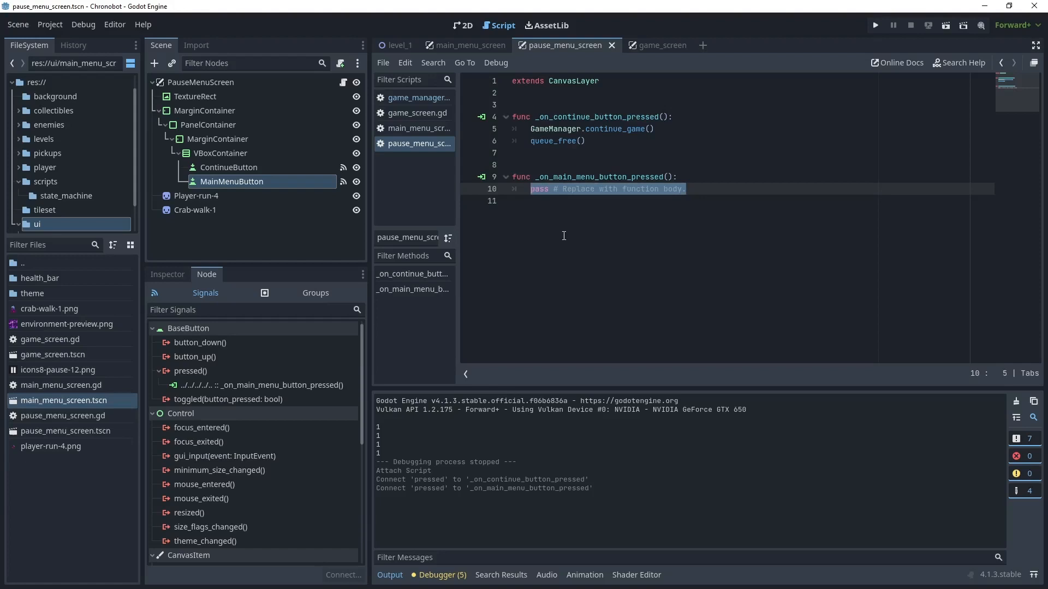
type("GameManager.main_menu()")
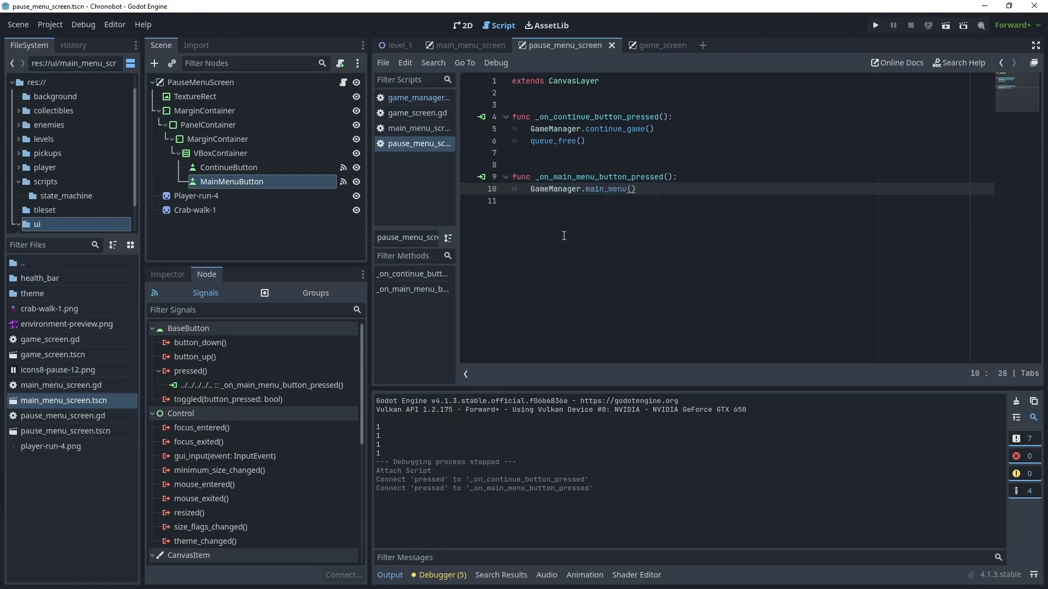
key("Return")
type("queue_free()")
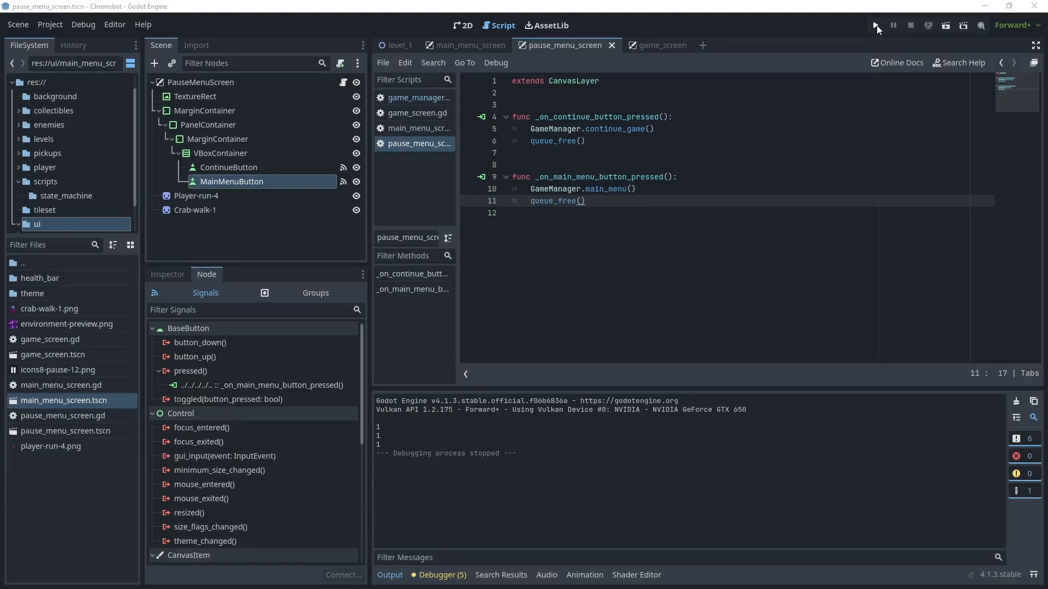
- Run the project, start the level, open the pause menu to test its buttons, and stop the game
left_click(875, 26)
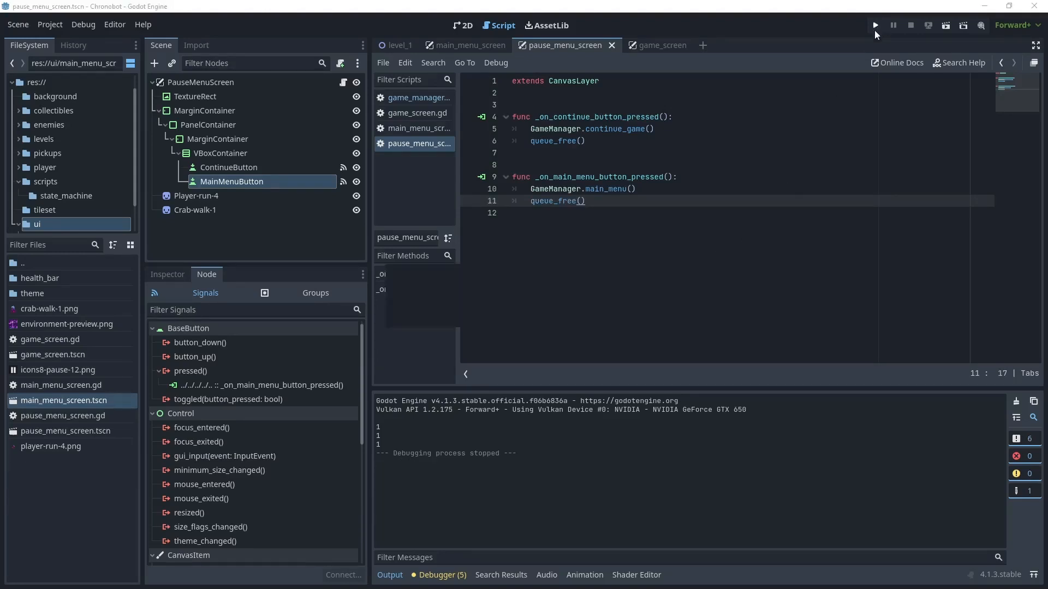
left_click(537, 285)
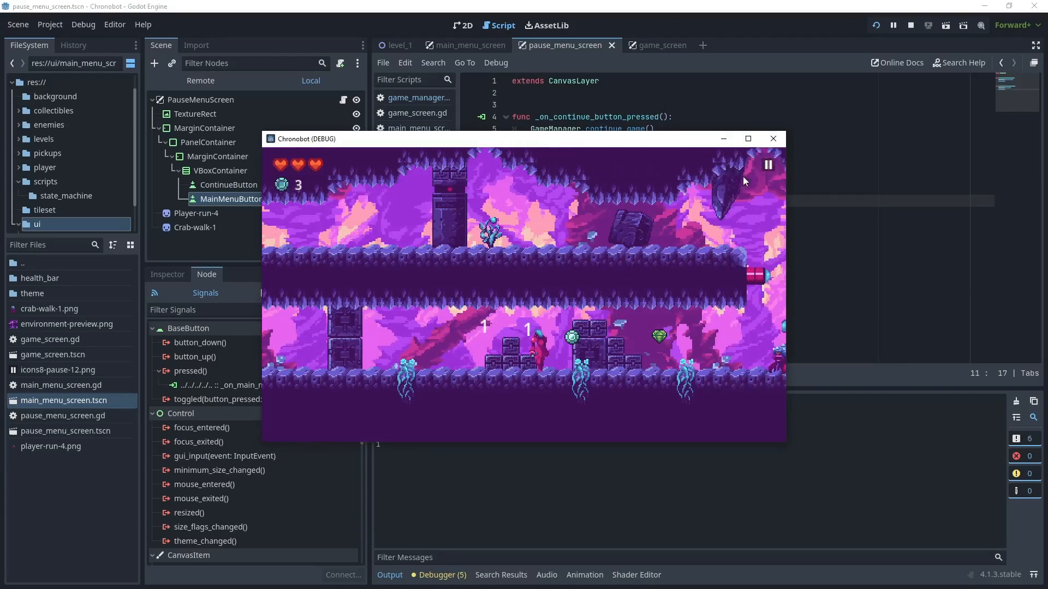
left_click(768, 164)
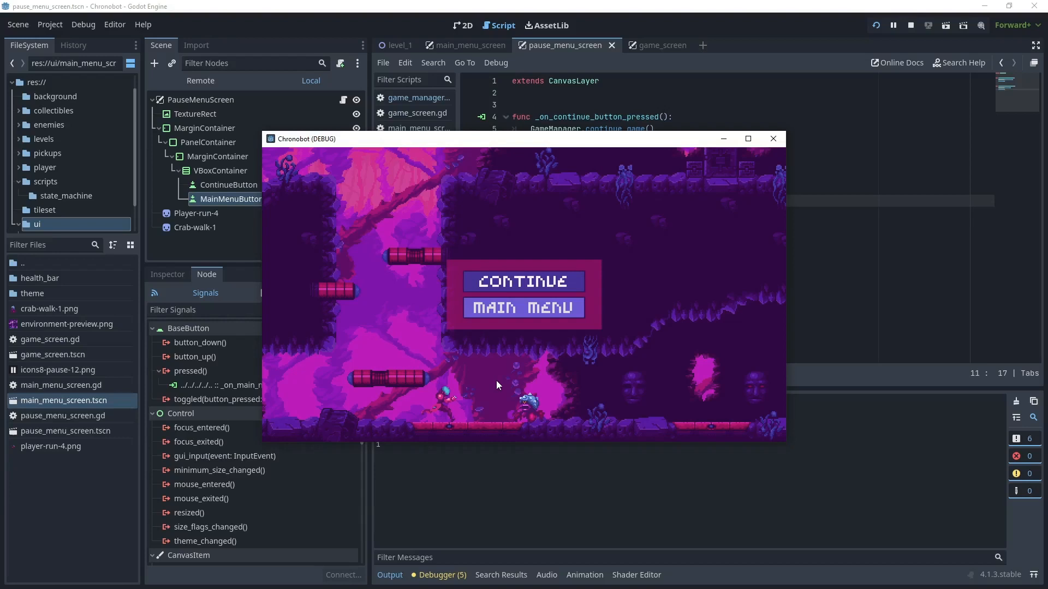
left_click(910, 25)
- Set the process mode of the PauseMenuScreen root node to Always
left_click(210, 82)
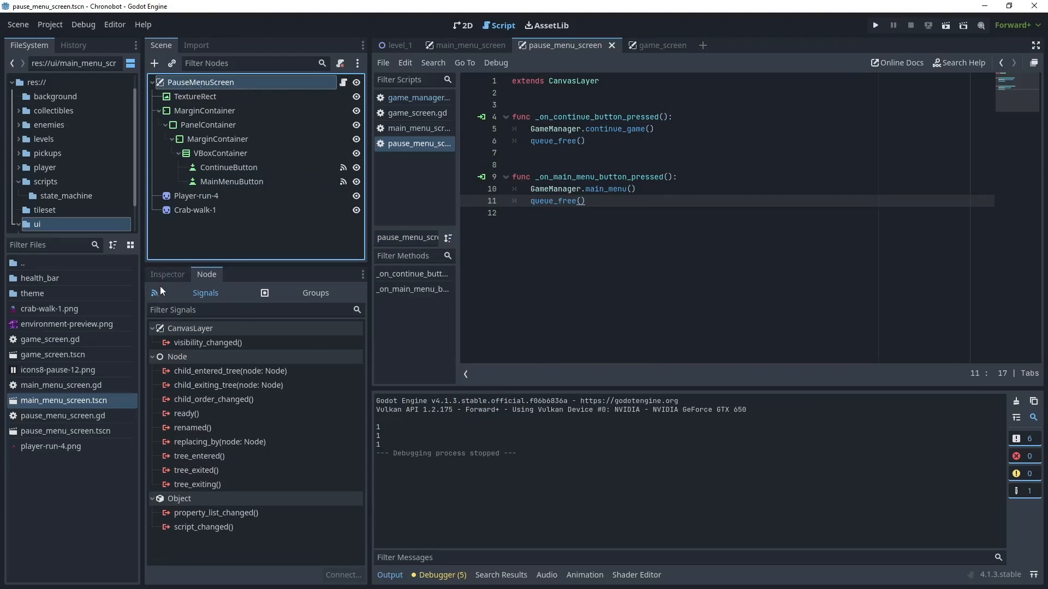
left_click(166, 273)
scroll(248, 398, "down", 5)
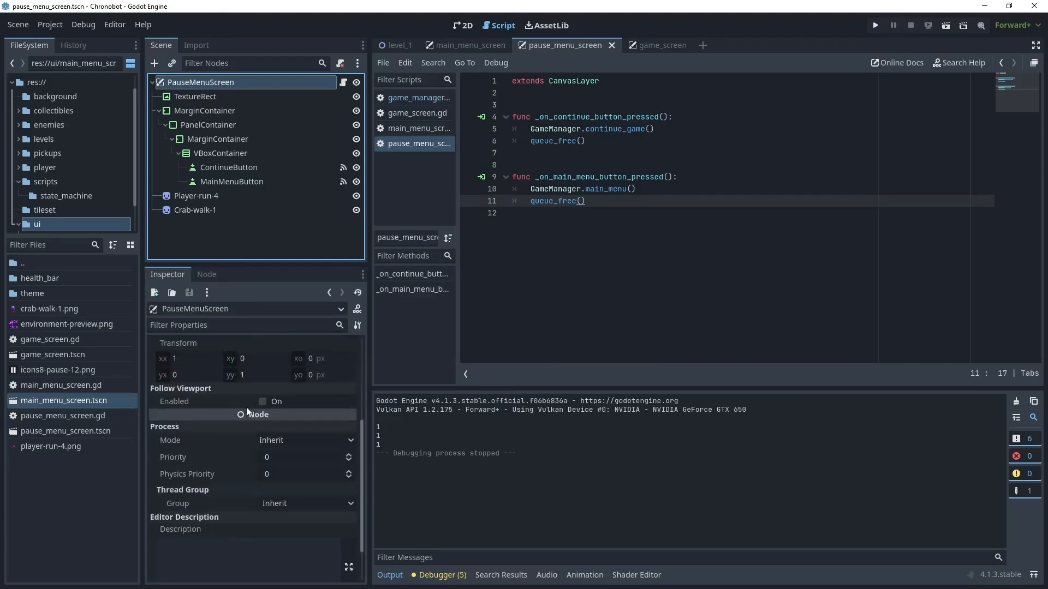
left_click(281, 392)
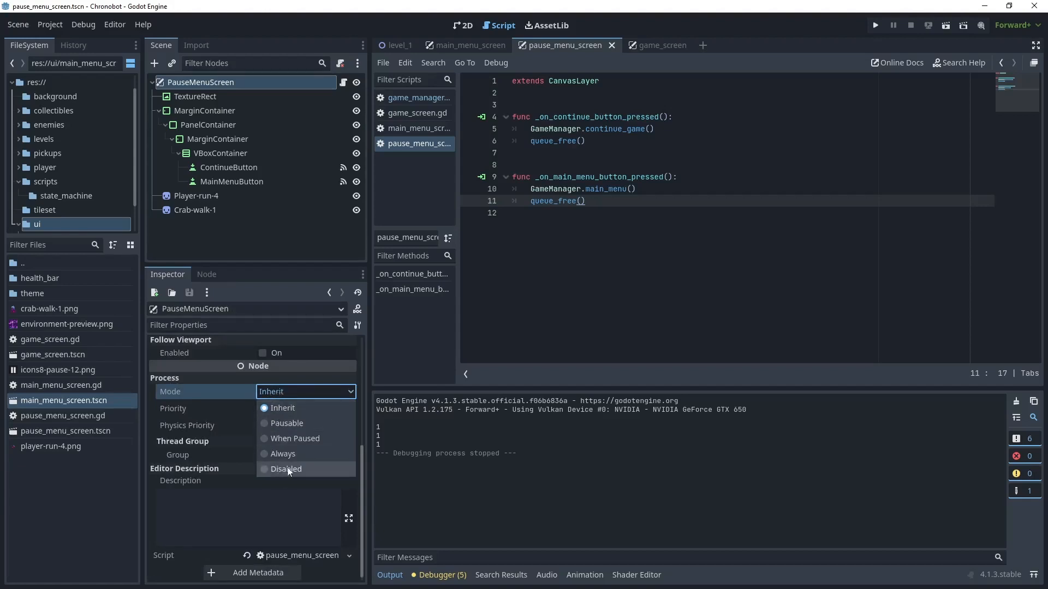
left_click(272, 455)
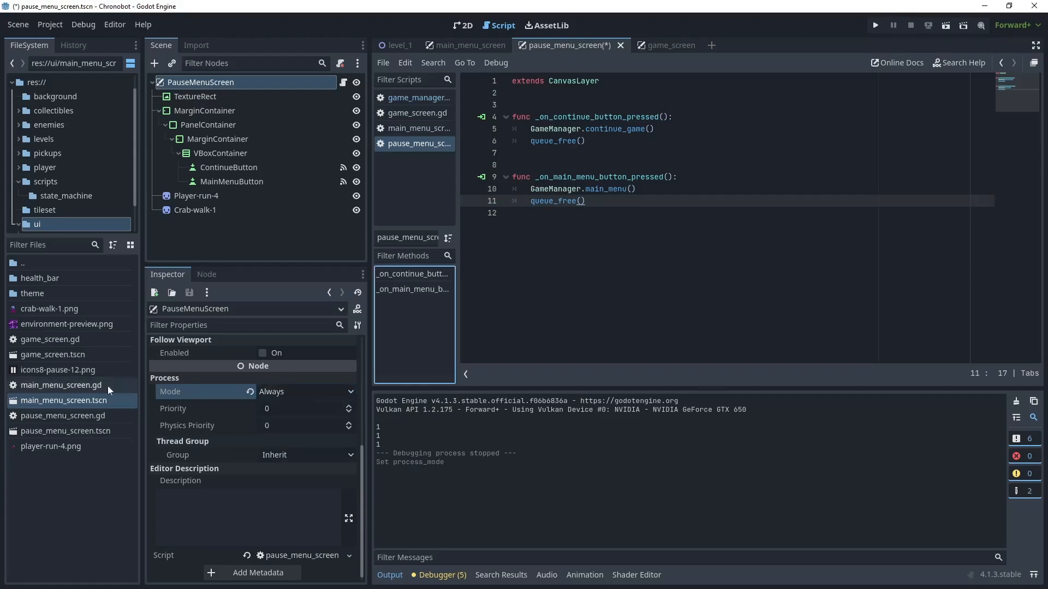
- Open the main_menu_screen scene and set its root node's process mode to Always
double_click(93, 402)
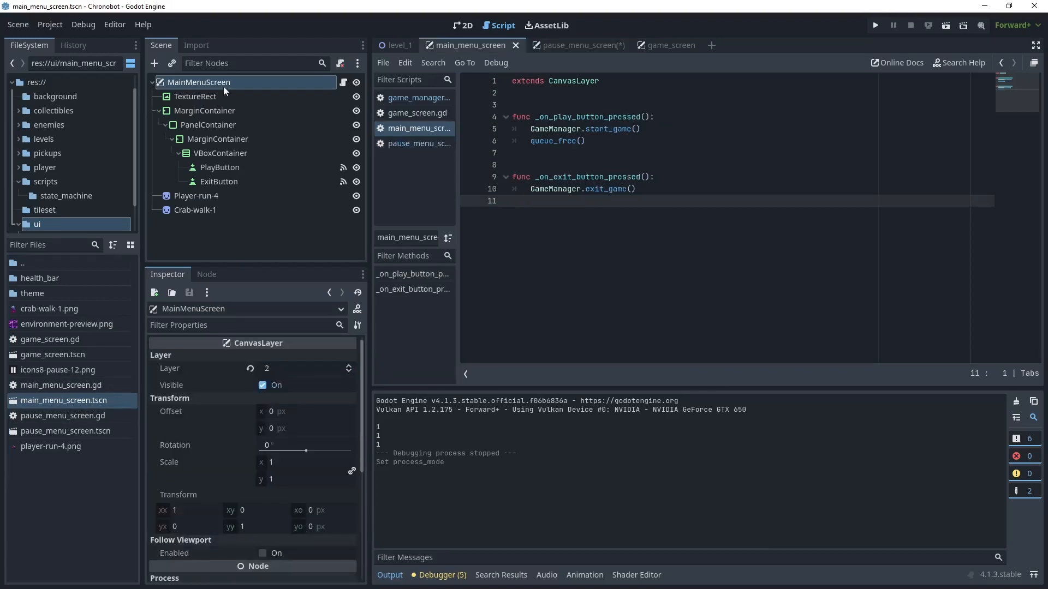
scroll(214, 431, "down", 3)
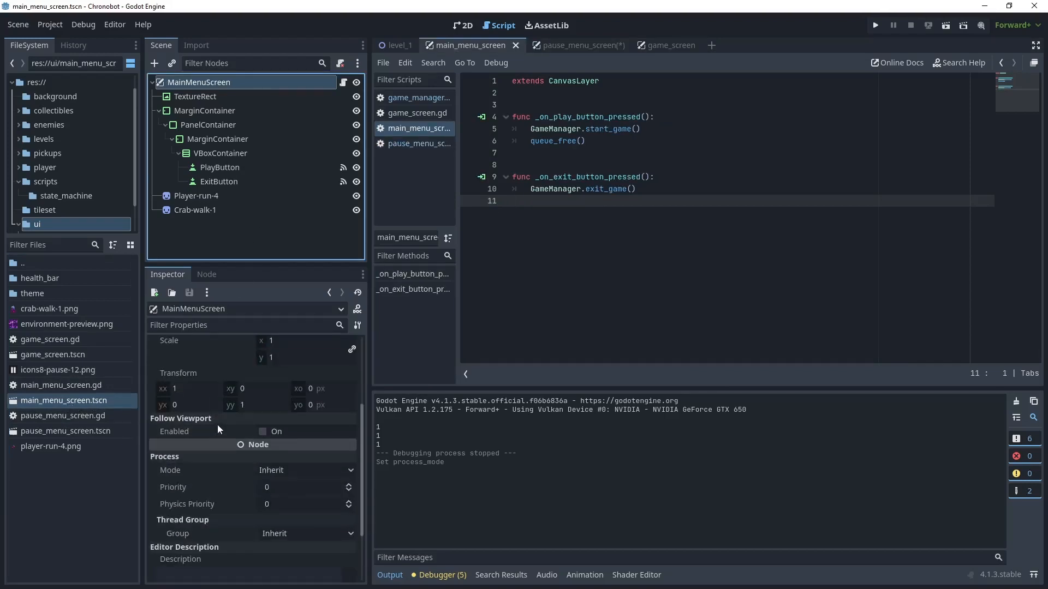
scroll(217, 429, "down", 3)
left_click(284, 393)
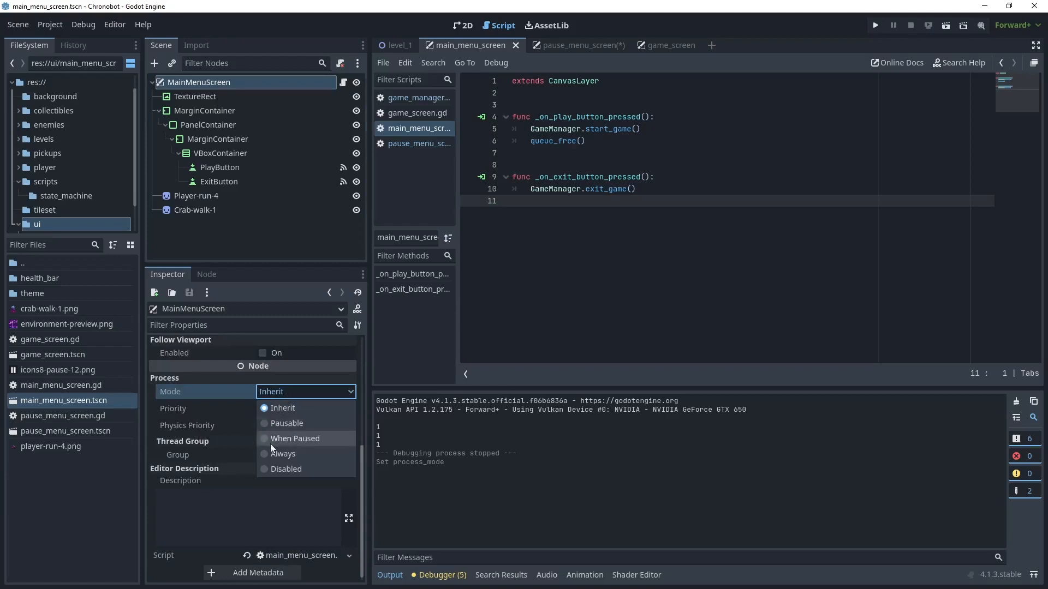
left_click(262, 455)
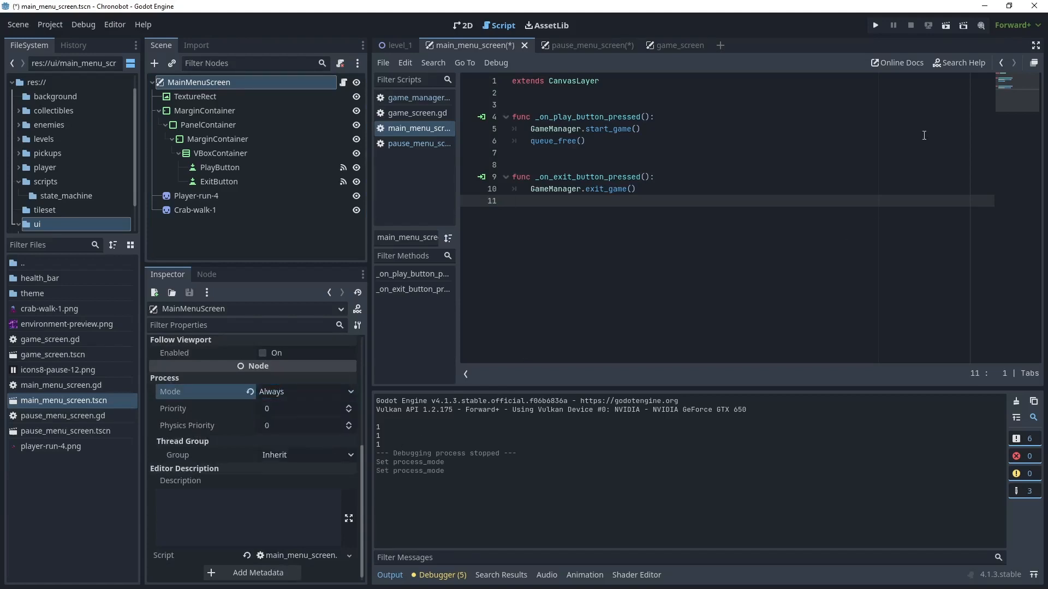
- Run the project, start the level, pause it and test the pause menu's Continue button
key("F5")
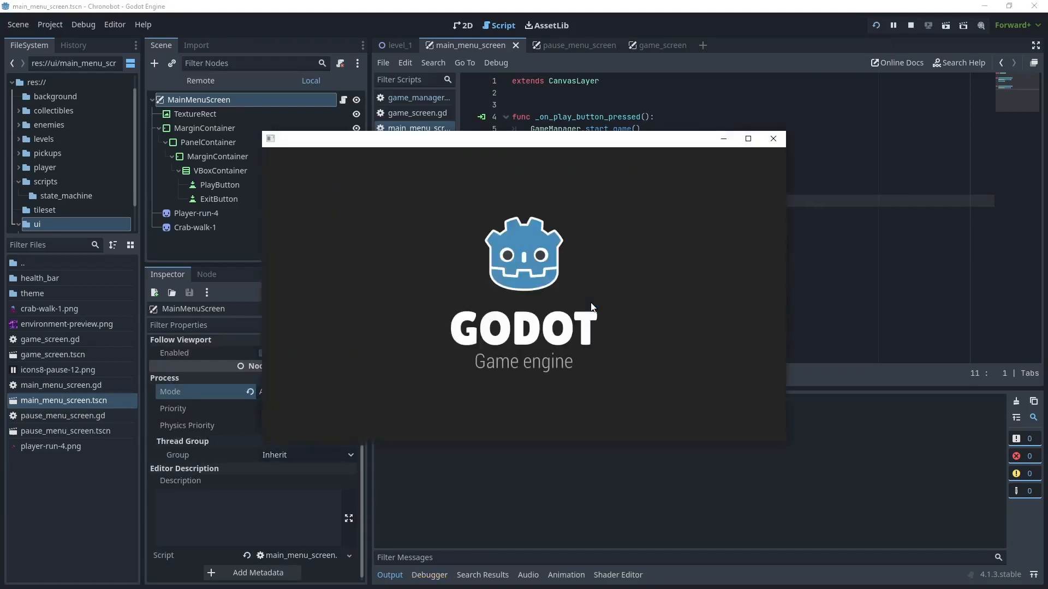
left_click(547, 281)
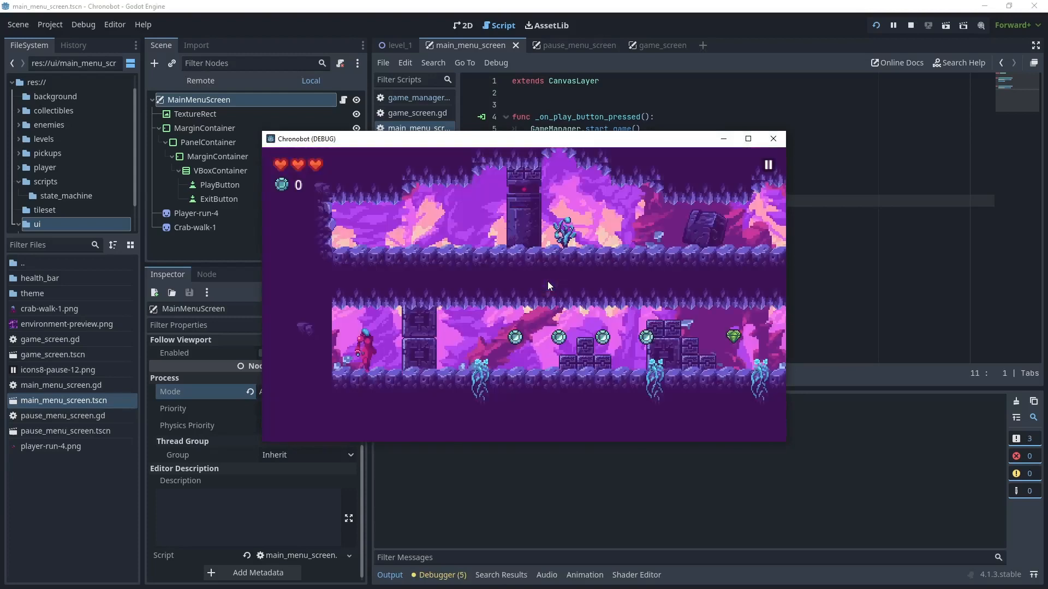
left_click(767, 164)
left_click(575, 283)
- Correct the property name in continue_game() so the line reads get_tree().paused = false
left_click(604, 212)
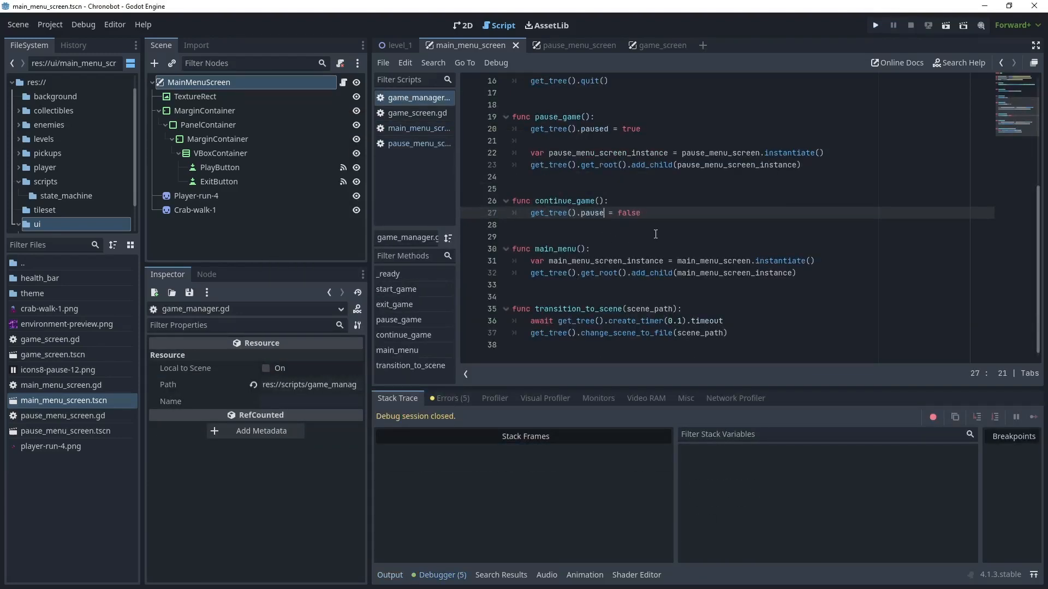
type("d")
left_click(680, 204)
- Rerun the project, play the level, and check pausing and continuing with the corrected script
key("F5")
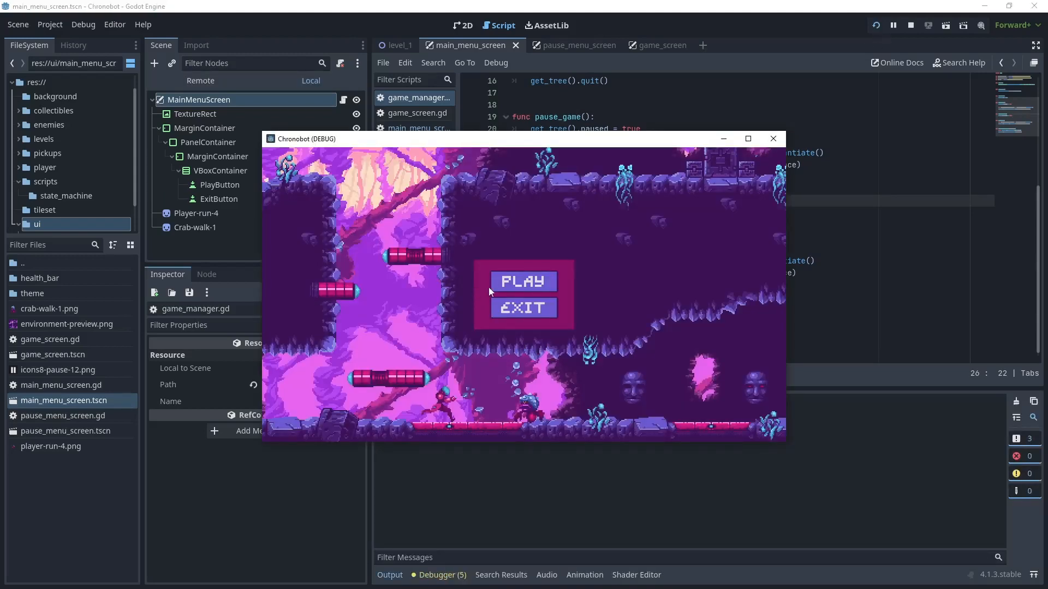
left_click(517, 280)
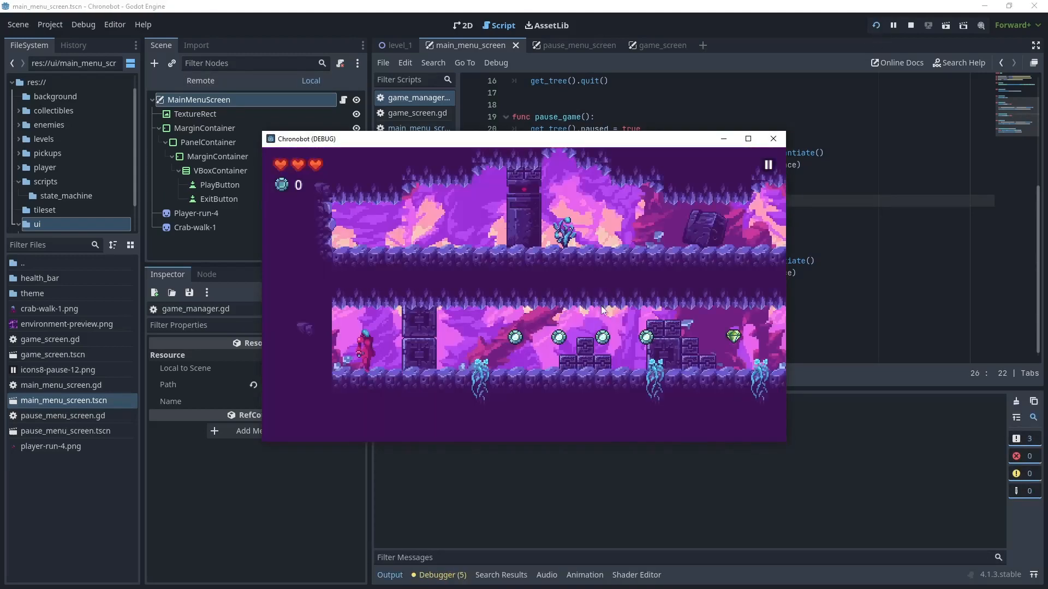
left_click(768, 164)
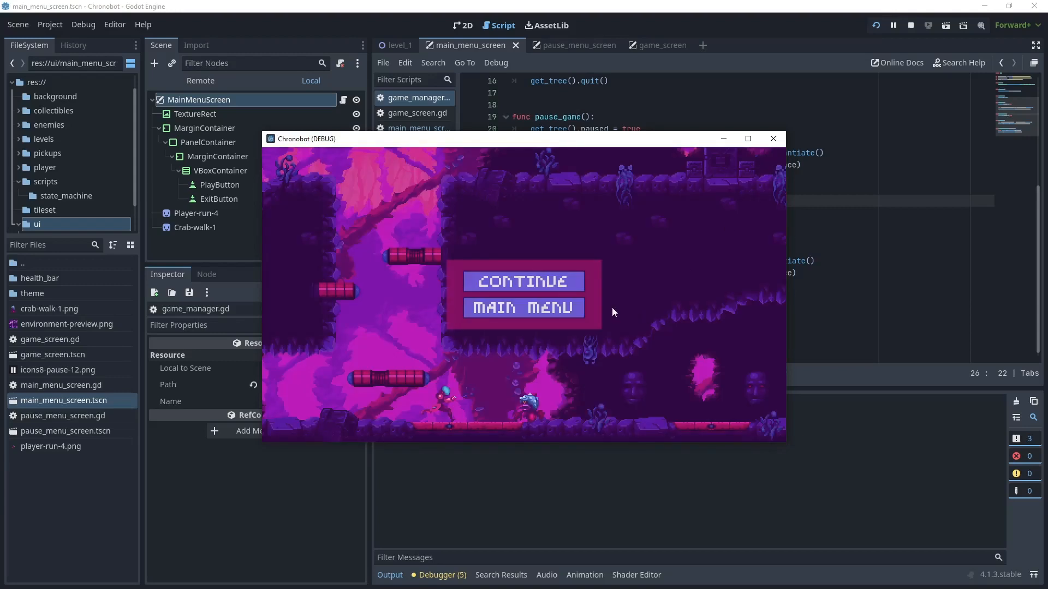
left_click(555, 282)
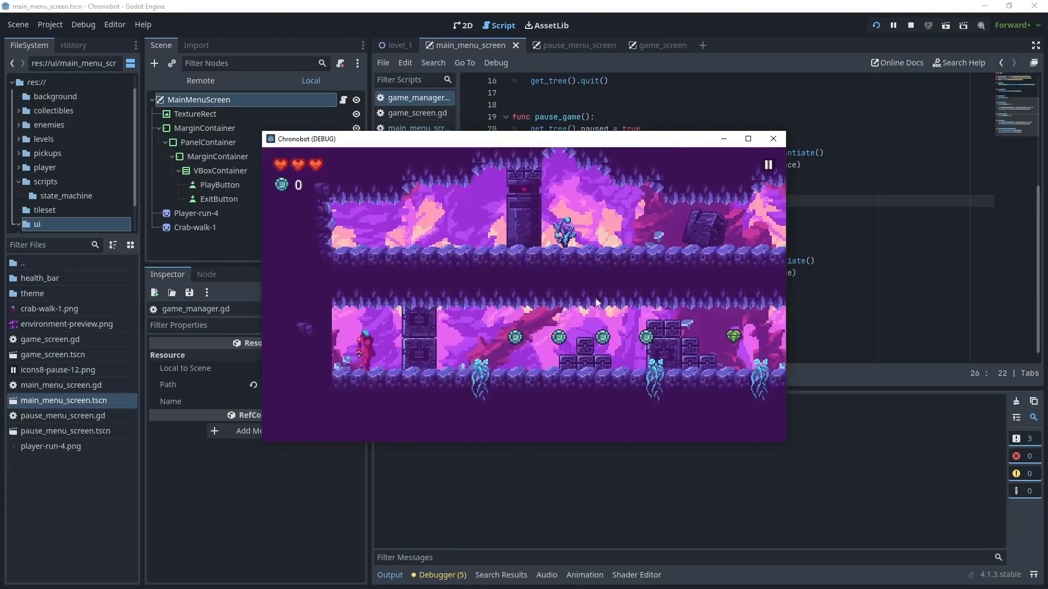
- Pause again, return to the main menu, test Play from there, and close the game window
left_click(767, 165)
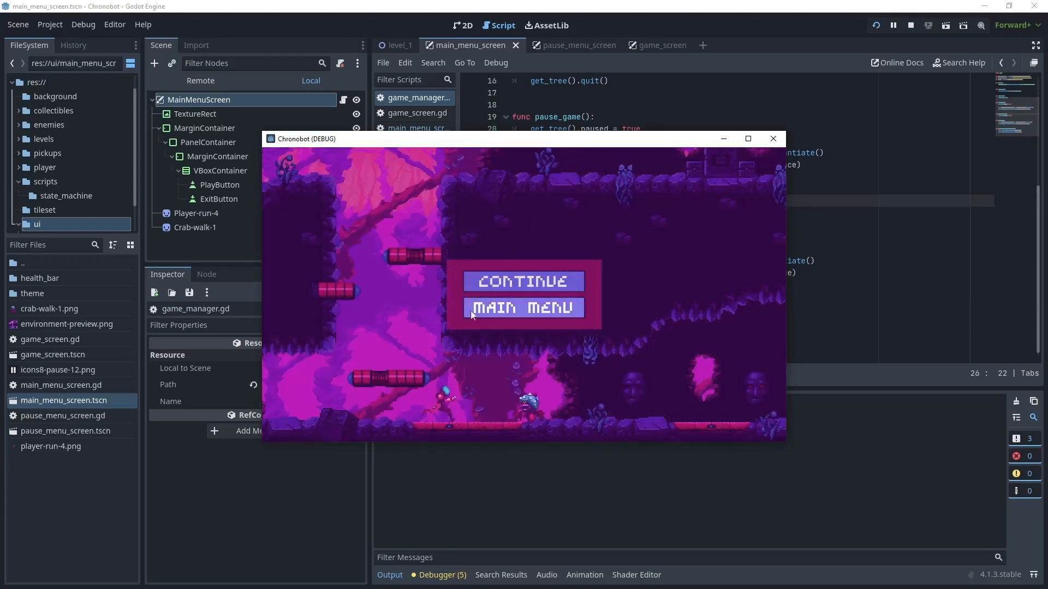
left_click(574, 309)
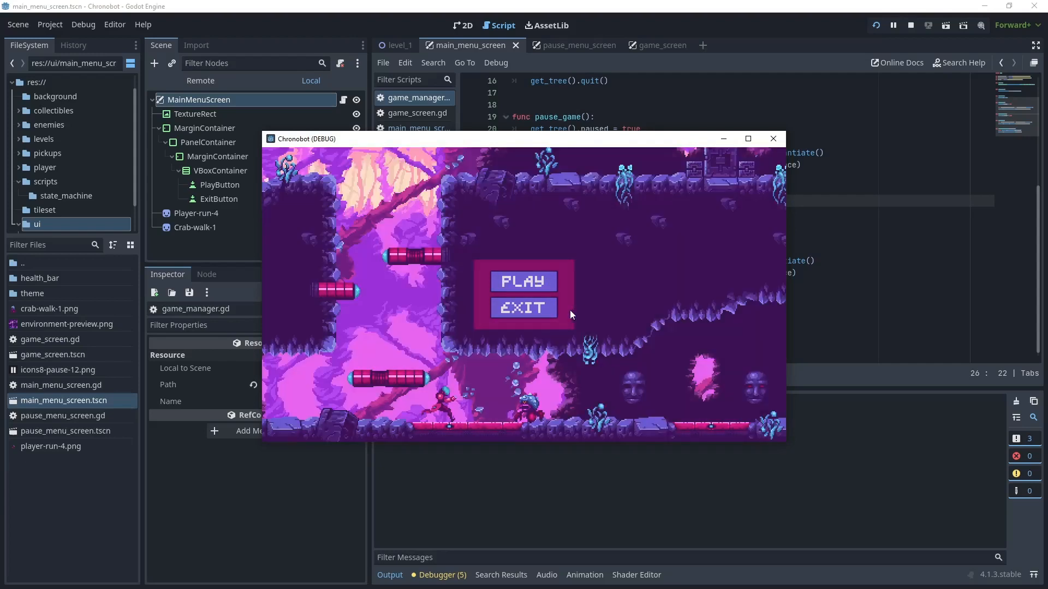
left_click(548, 280)
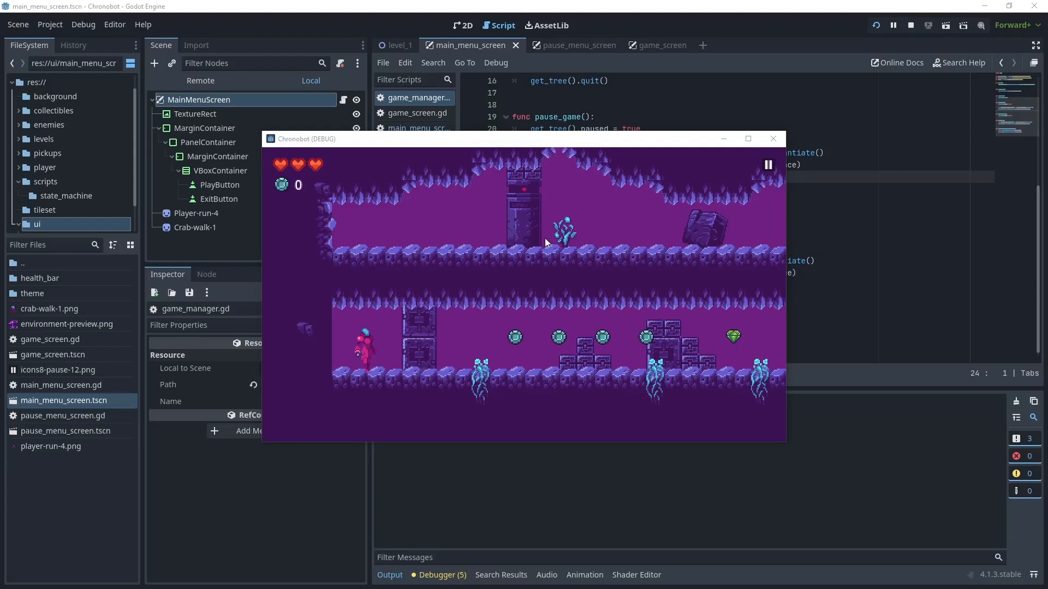
left_click(773, 139)
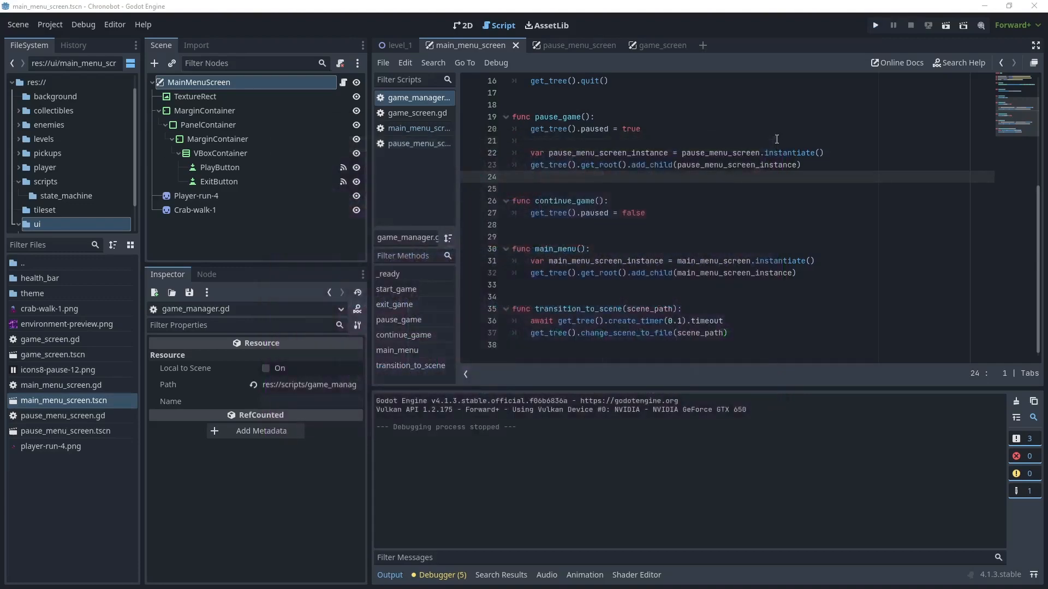
- In the game_manager script's start_game(), add an if get_tree().paused: condition above the transition_to_scene call
left_click(437, 102)
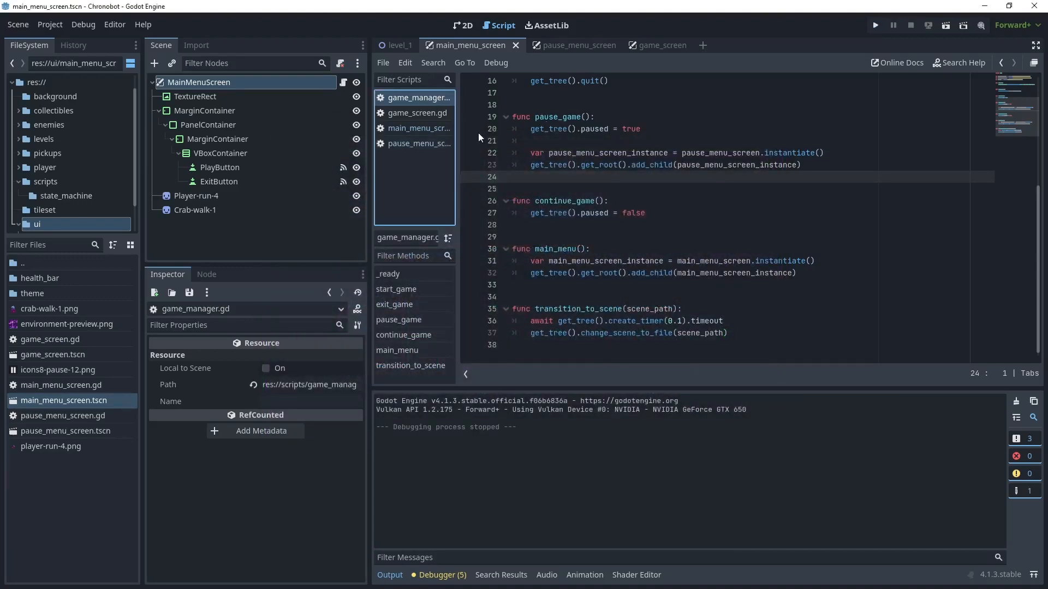
left_click(633, 199)
scroll(638, 170, "up", 3)
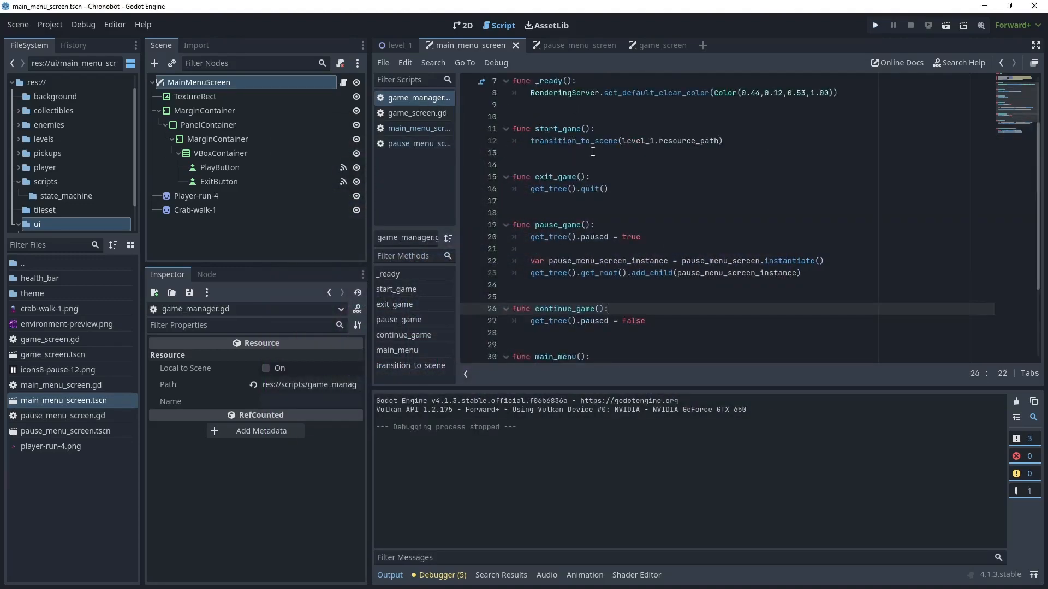
left_click(558, 142)
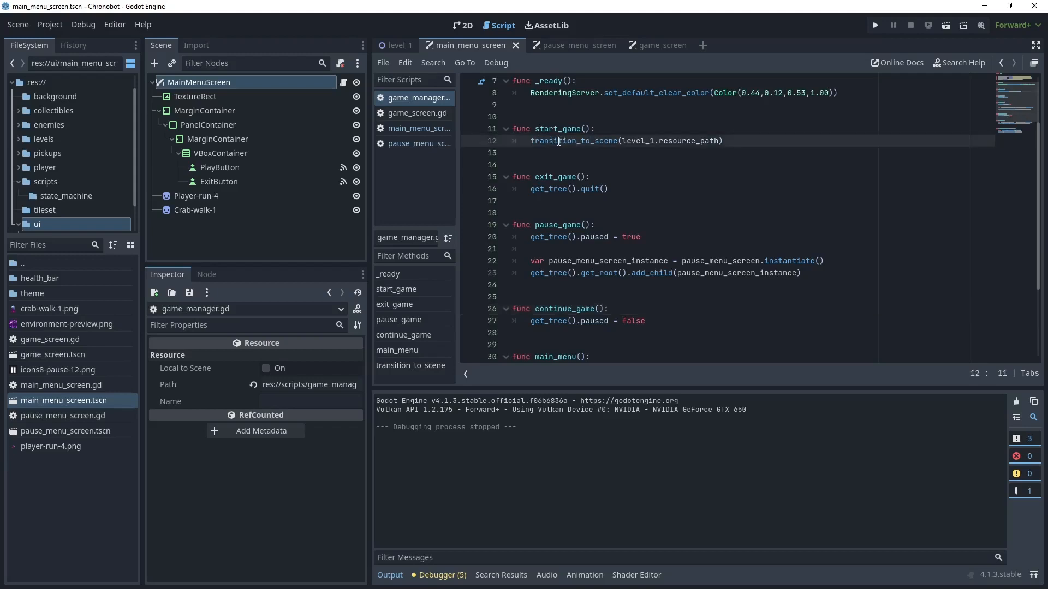
double_click(591, 141)
left_click(610, 129)
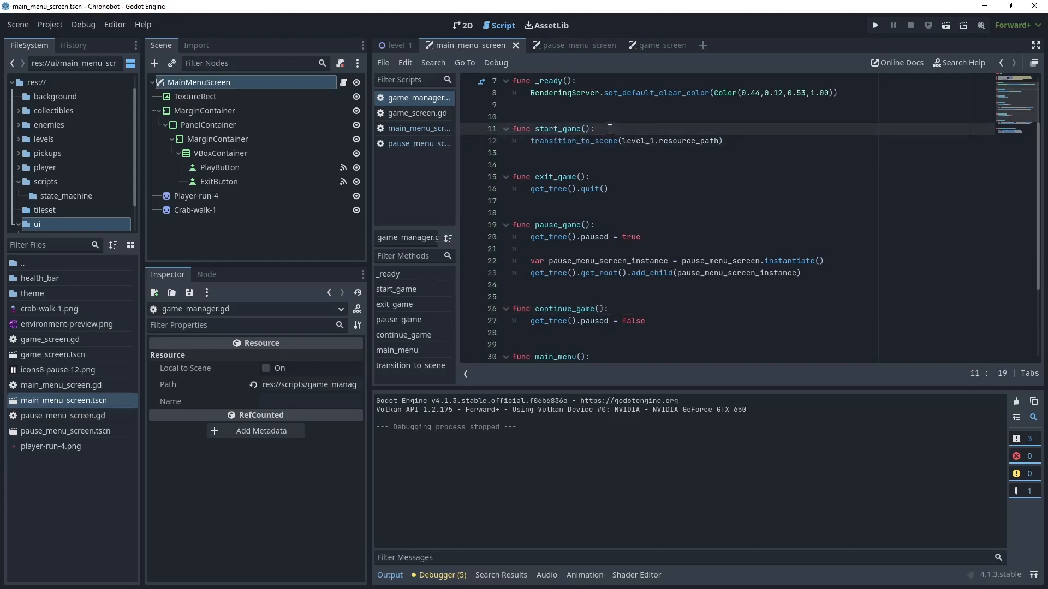
key("Return")
key("Return")
left_click(537, 141)
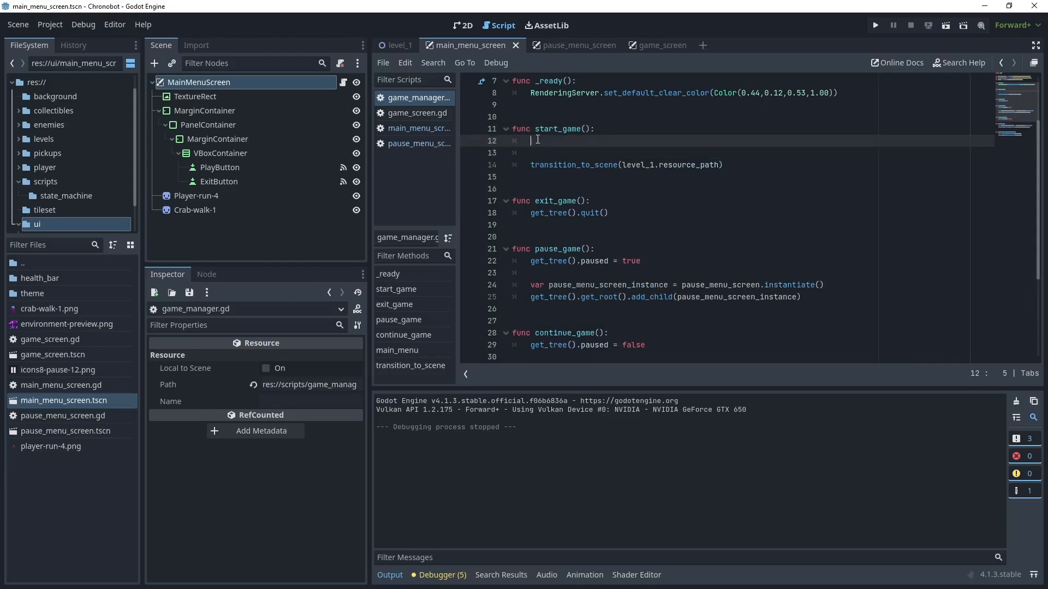
type("if g")
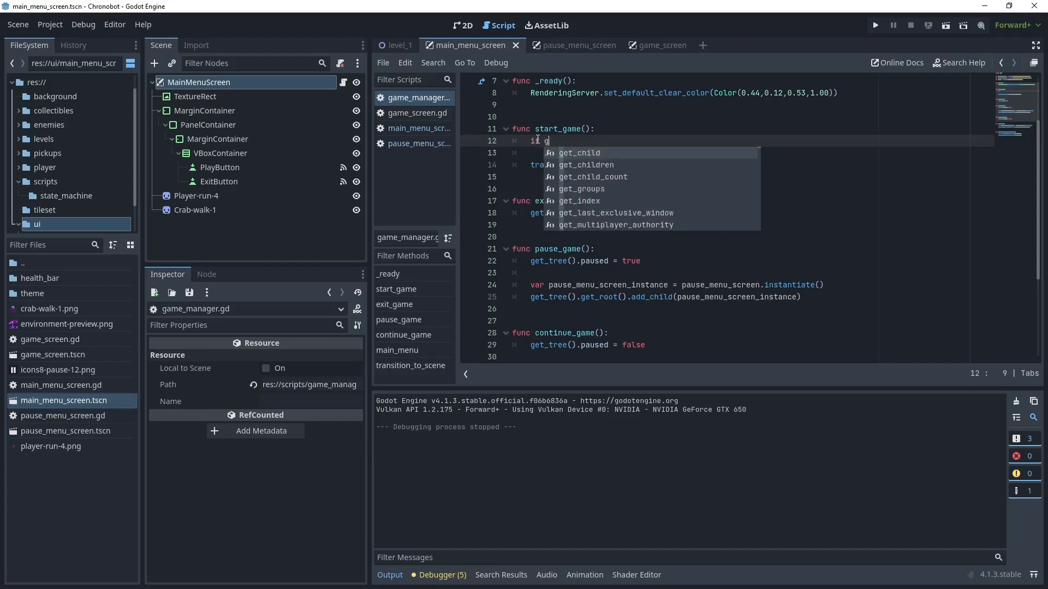
type("et_tree().paused:")
- Inside the paused condition of start_game(), call continue_game() and add a return statement
key("Return")
type("cont")
key("Return")
key("Return")
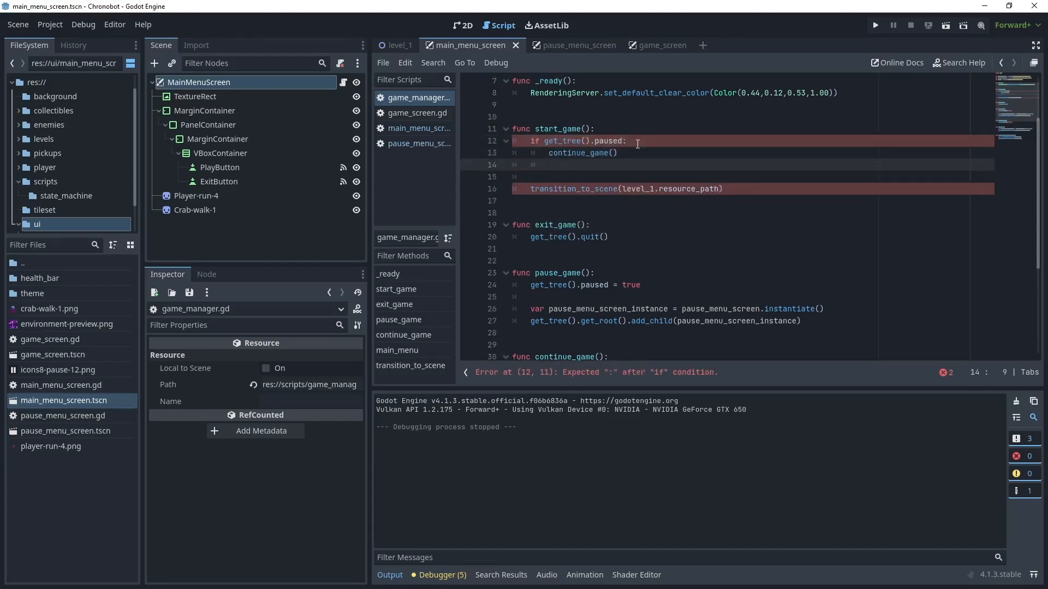
type("return")
key("Down")
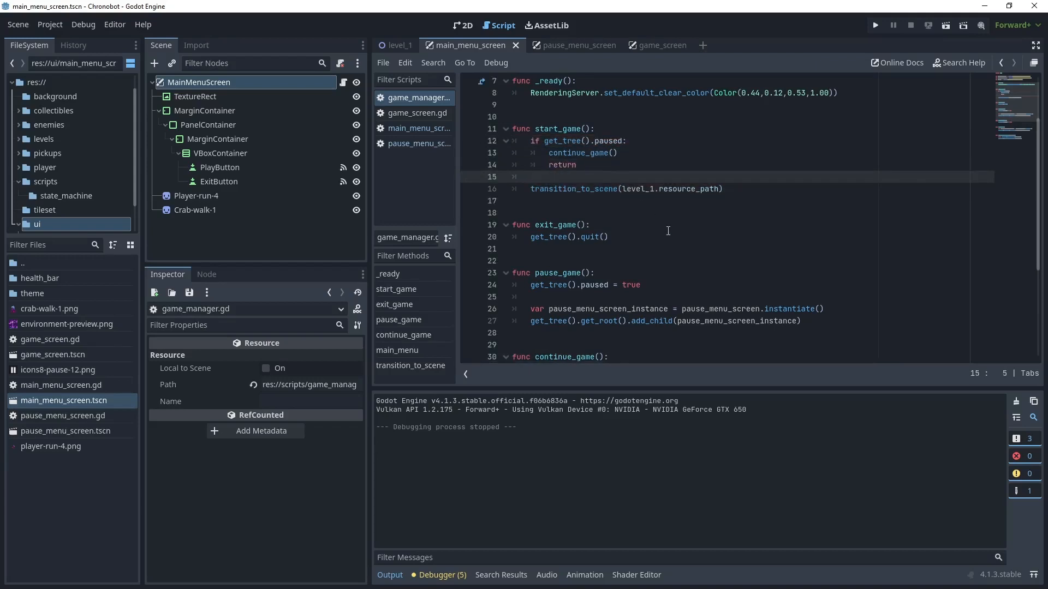
- Run the game, collect some coins, pause, return to the main menu and test resuming with Play
left_click(877, 26)
left_click(548, 283)
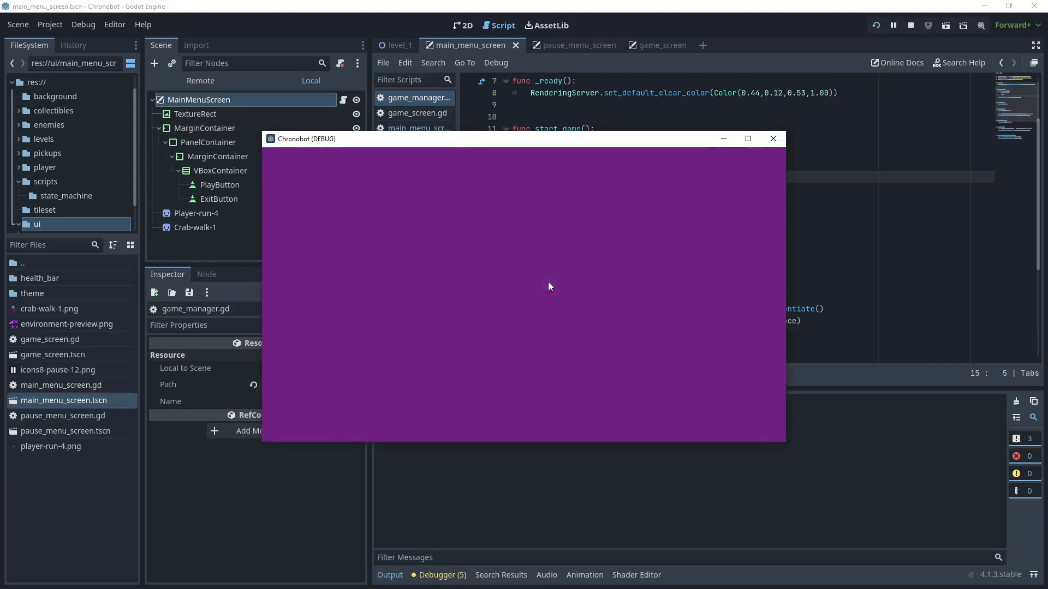
key("Right")
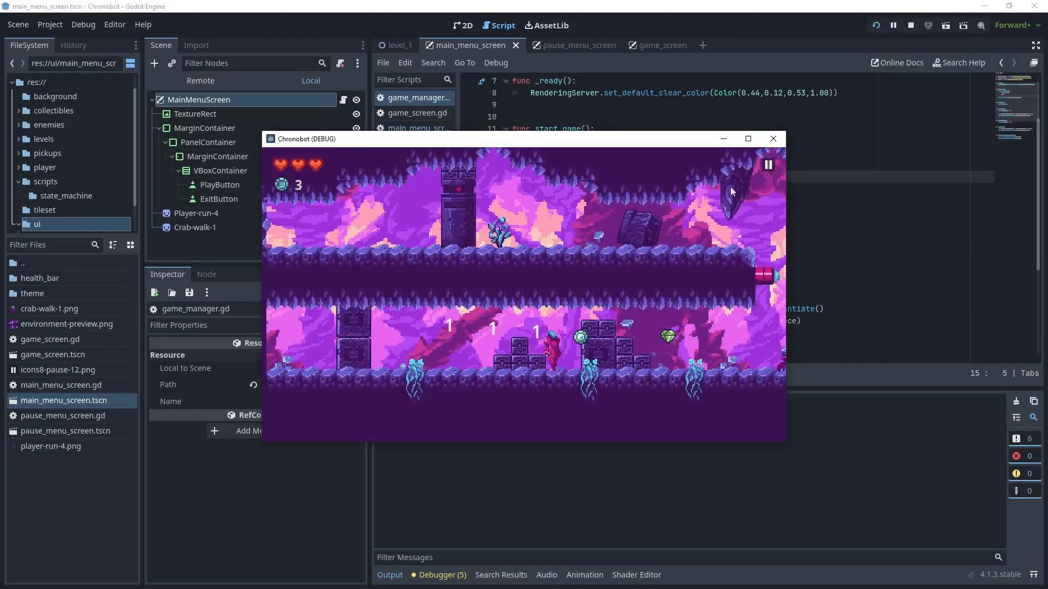
left_click(769, 166)
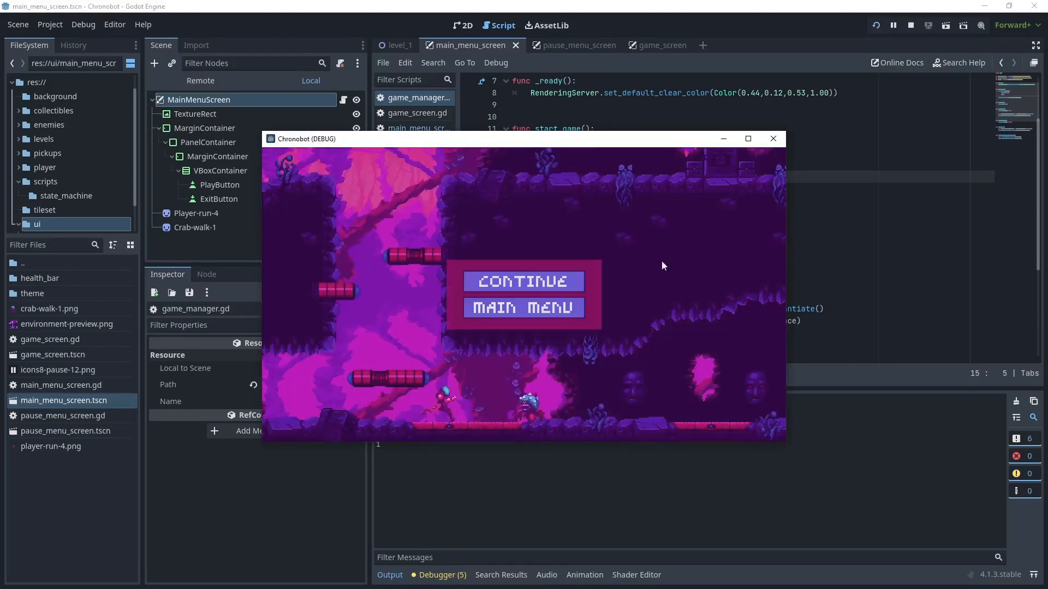
left_click(573, 310)
left_click(545, 282)
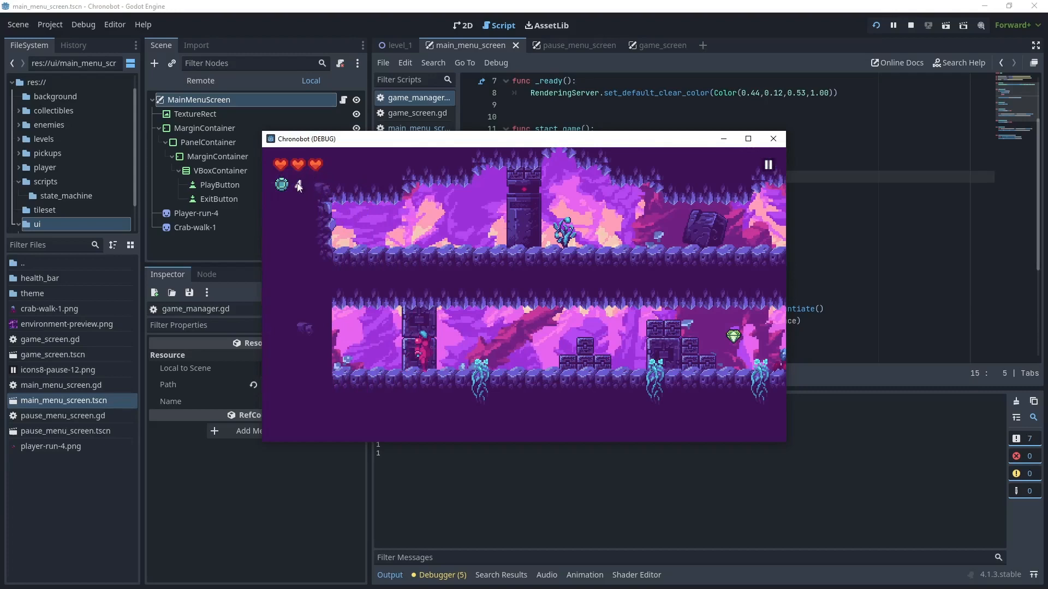
- Move further through the level and repeat the pause, main menu and Play sequence
key("Right")
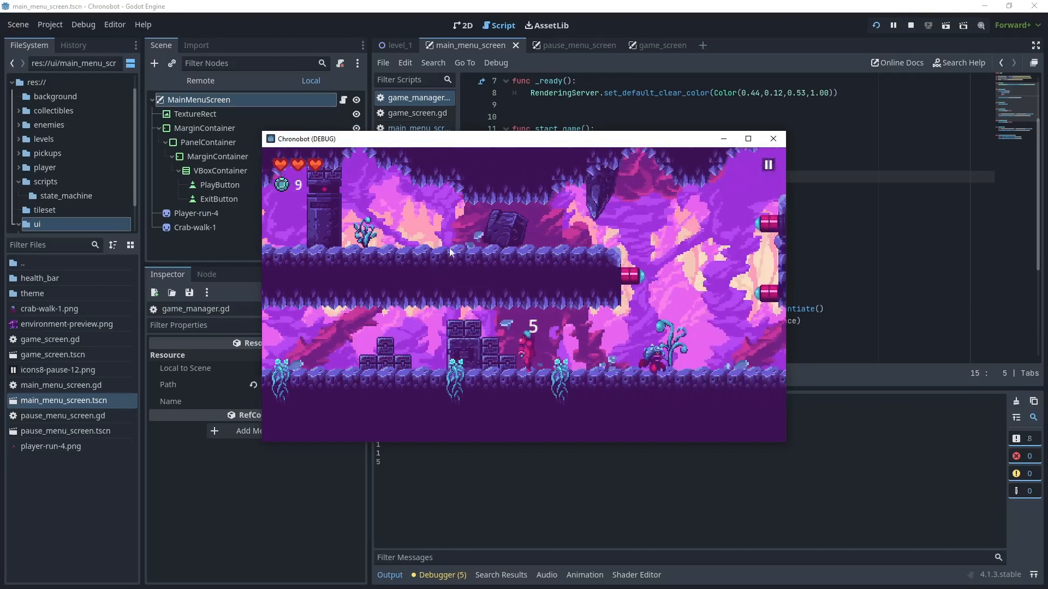
left_click(767, 166)
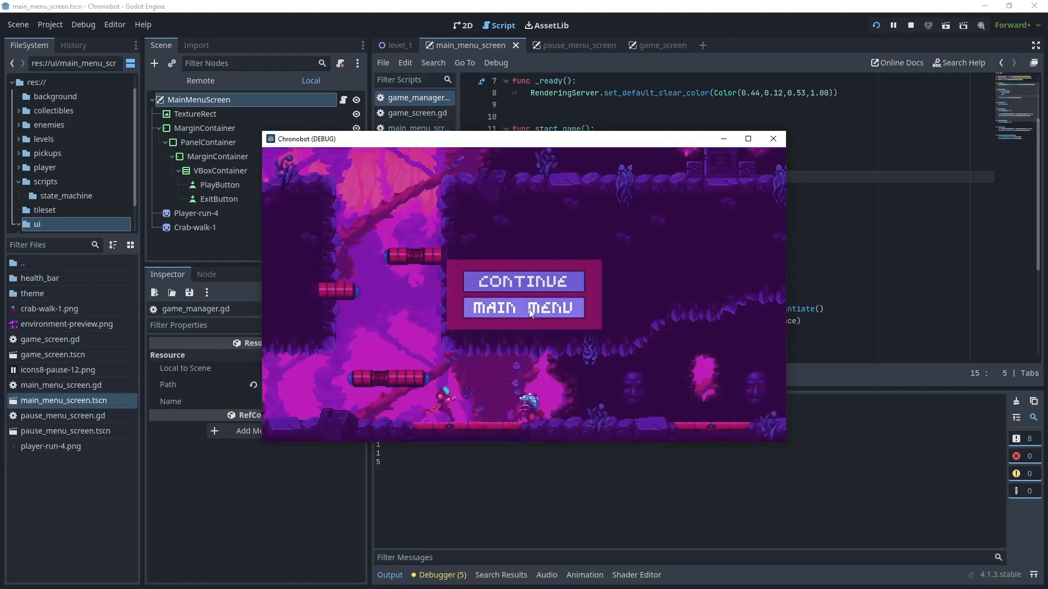
left_click(545, 309)
left_click(542, 281)
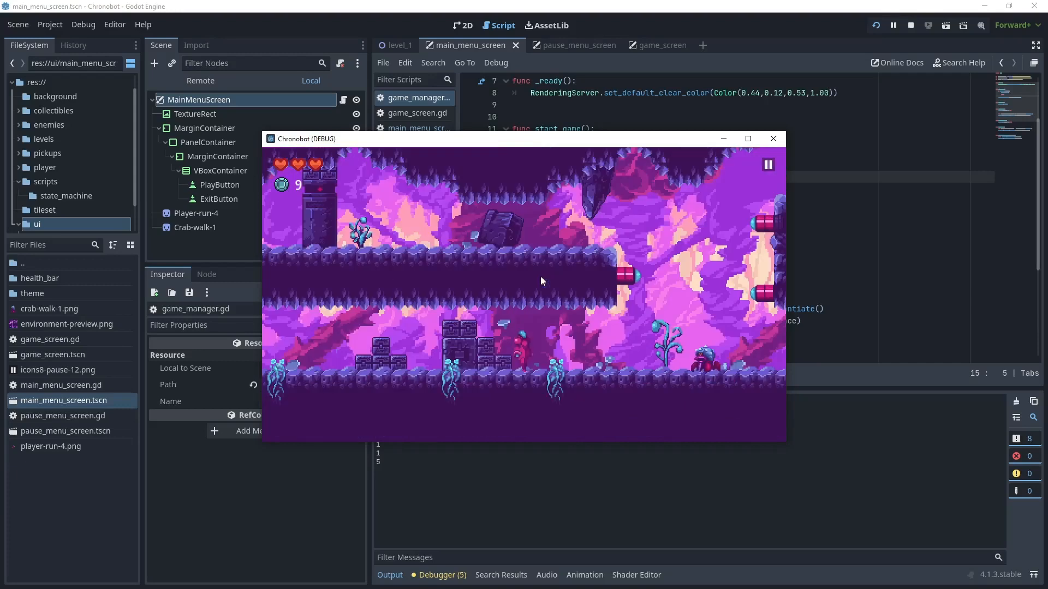